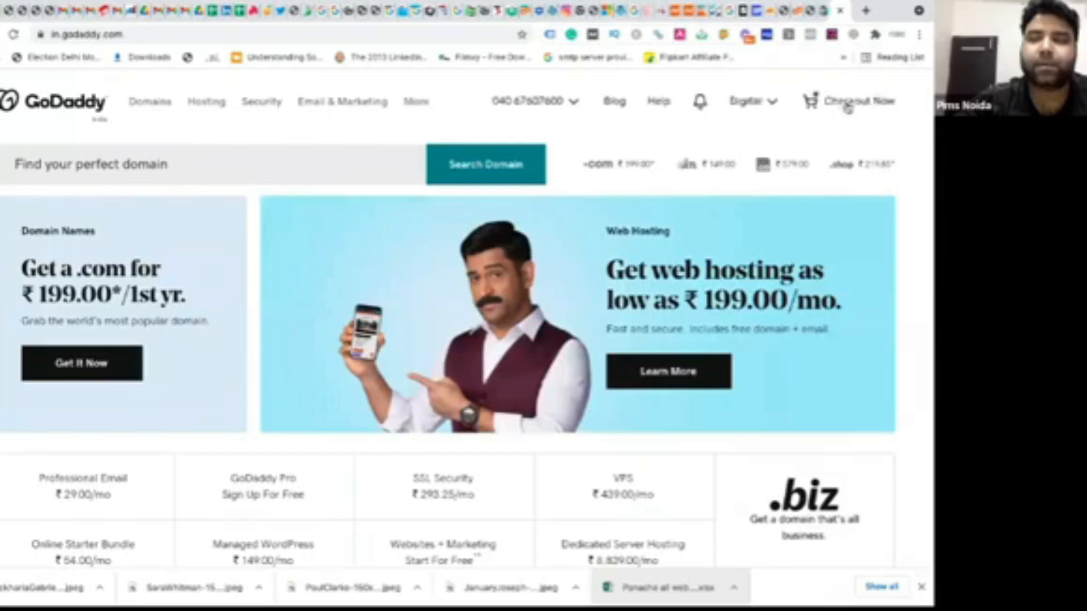
# - Review the items in the shopping cart
pyautogui.click(766, 103)
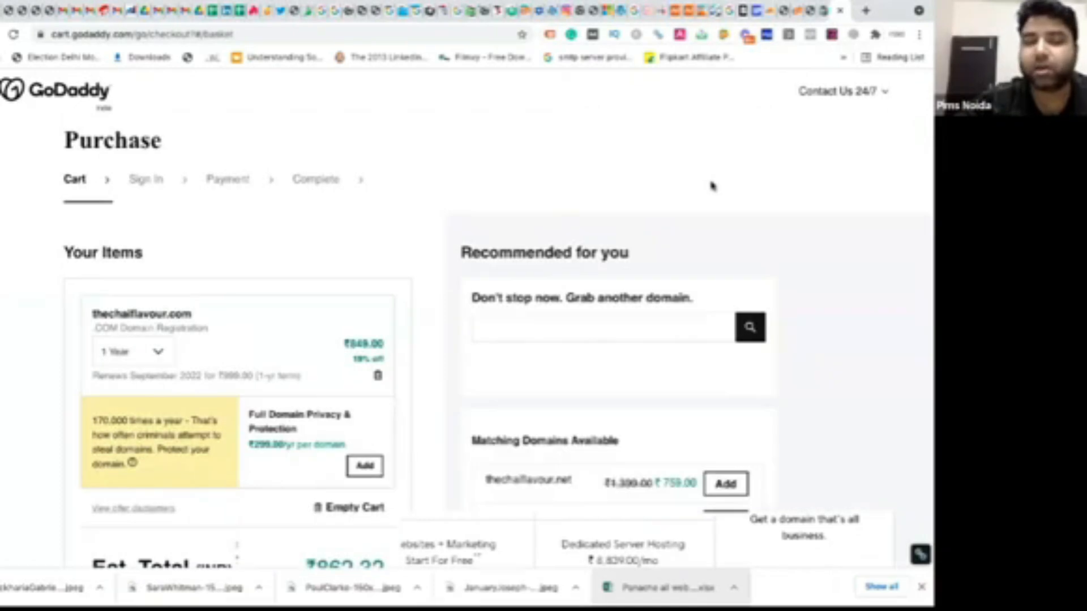
pyautogui.scroll(1, 640, 231)
pyautogui.scroll(-1, 640, 231)
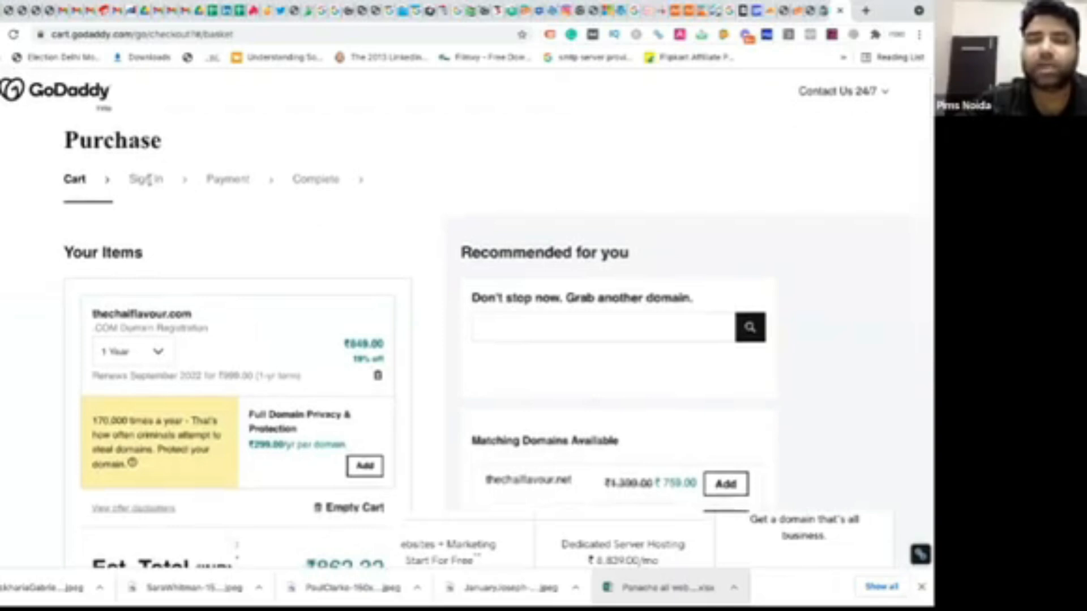
pyautogui.scroll(-5, 209, 235)
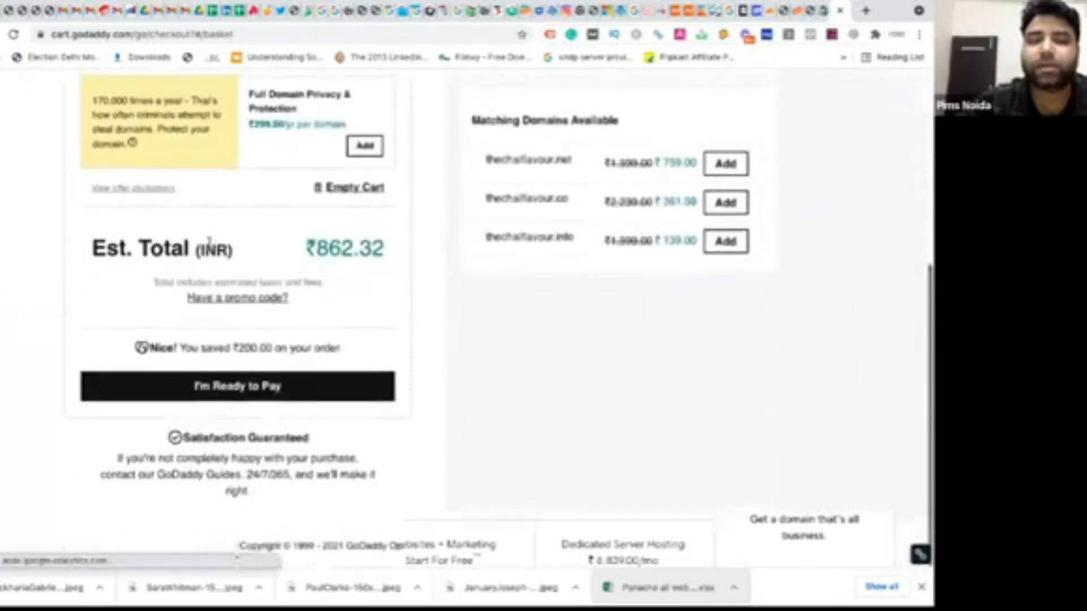
pyautogui.scroll(5, 208, 240)
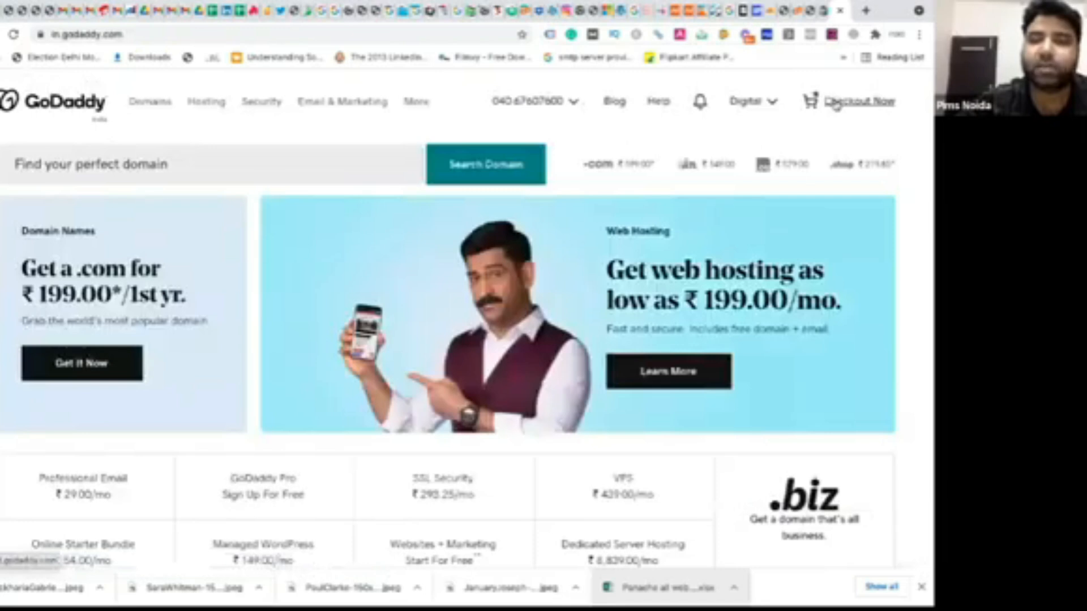
# - Go to My Products from the account menu and open the debugmysite.com domain card
pyautogui.click(750, 102)
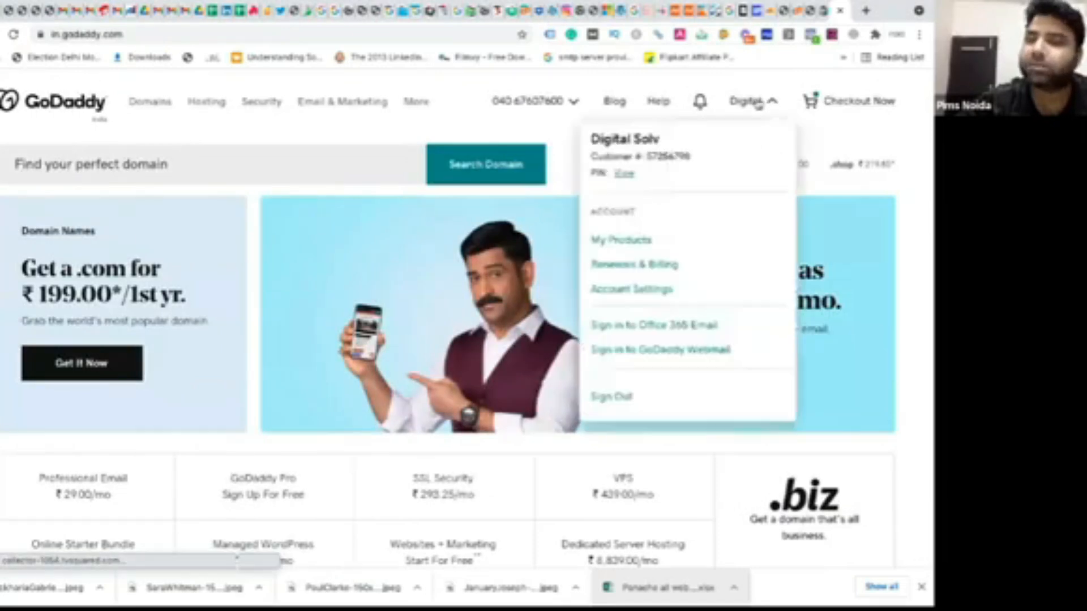
pyautogui.click(622, 241)
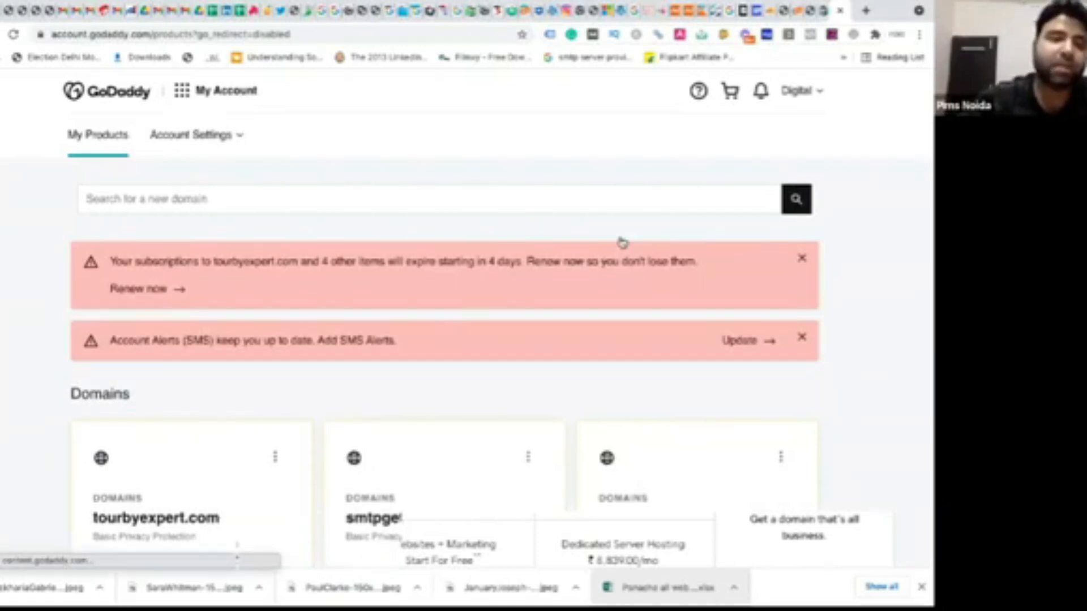
pyautogui.scroll(-3, 621, 242)
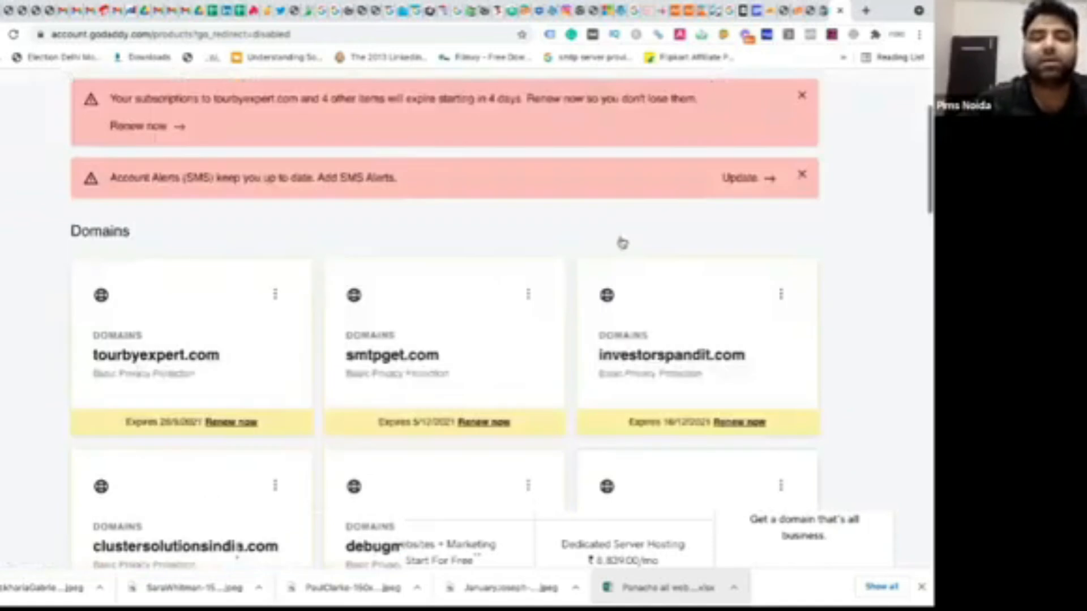
pyautogui.scroll(-3, 437, 379)
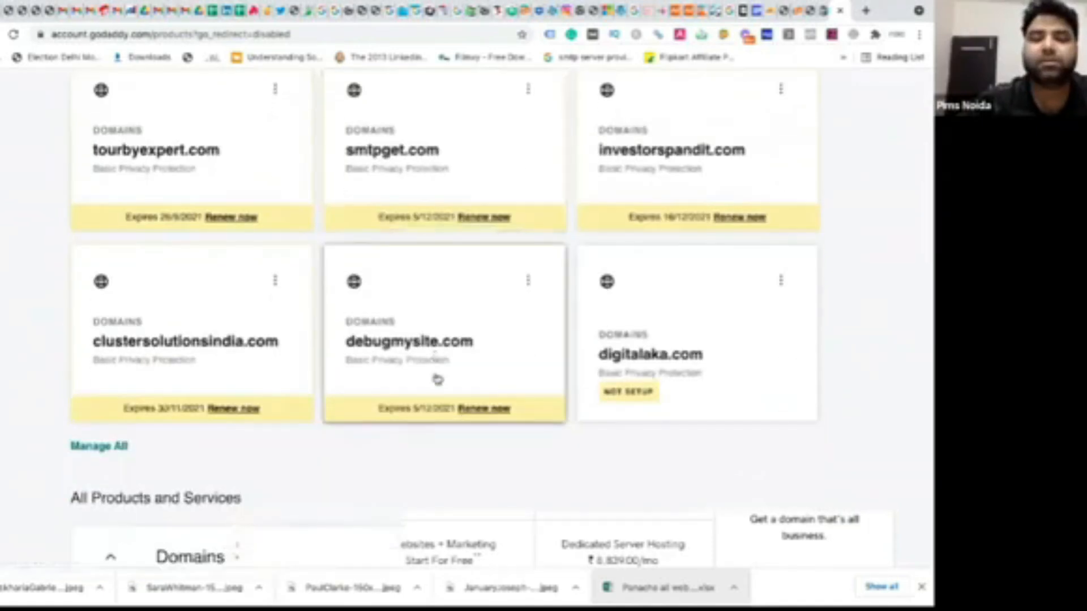
pyautogui.scroll(-2, 437, 379)
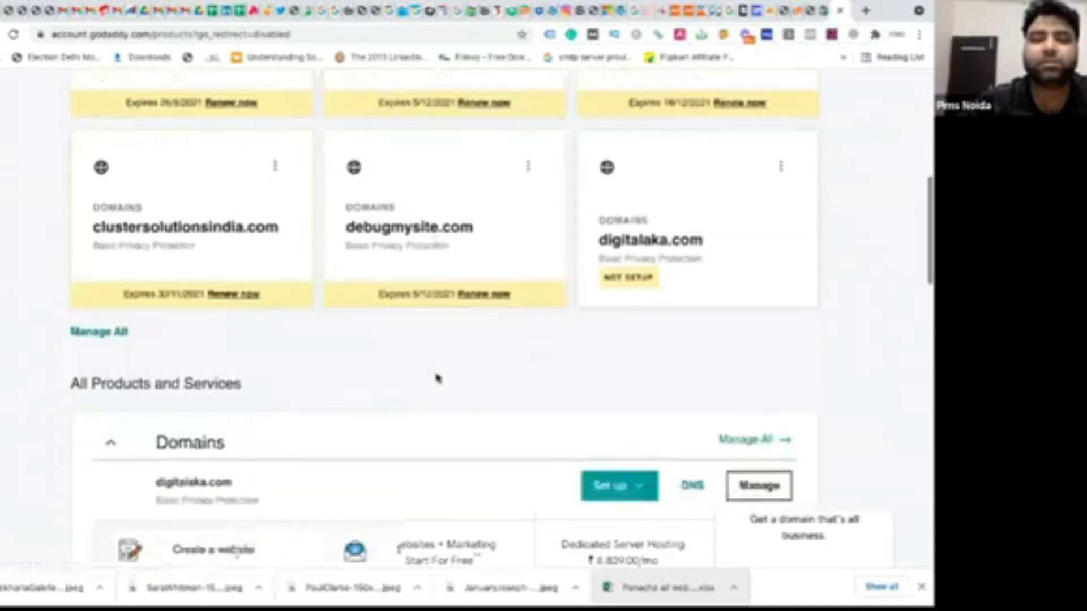
pyautogui.scroll(-1, 437, 377)
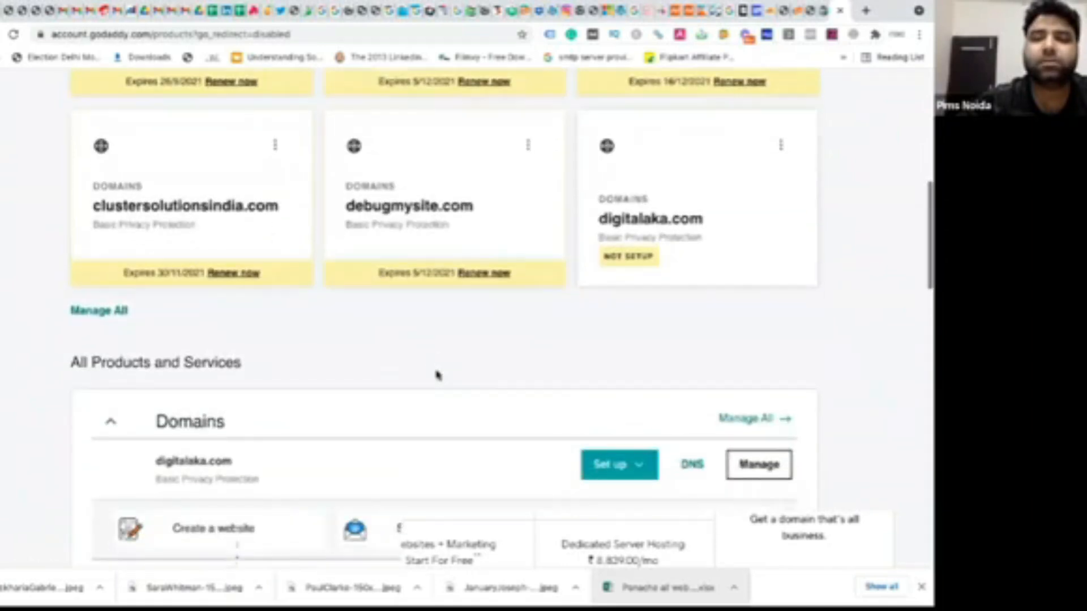
pyautogui.scroll(-2, 437, 376)
pyautogui.scroll(2, 436, 376)
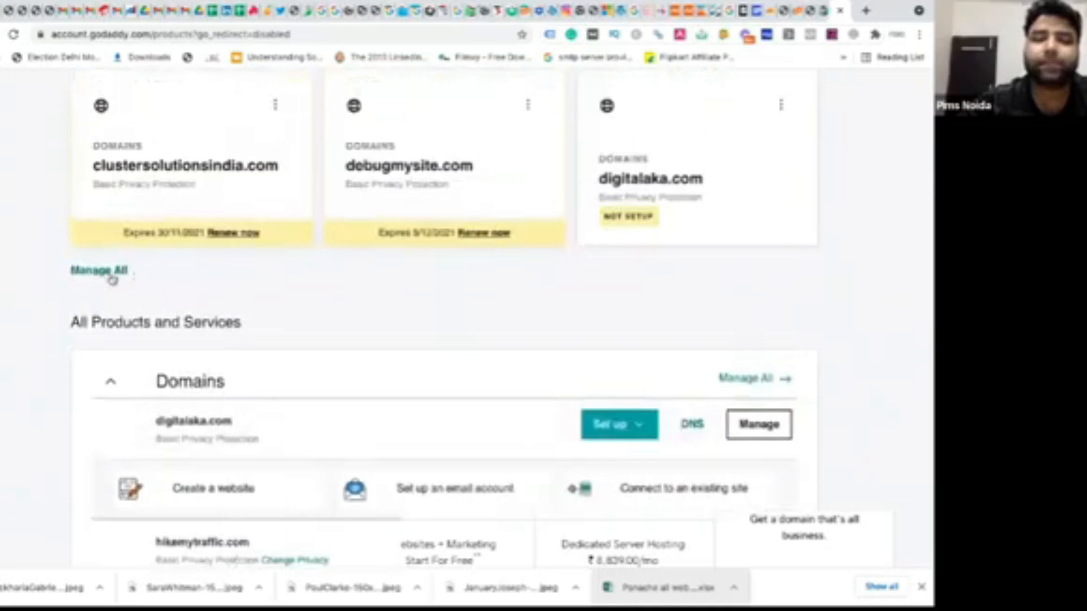
pyautogui.scroll(3, 105, 276)
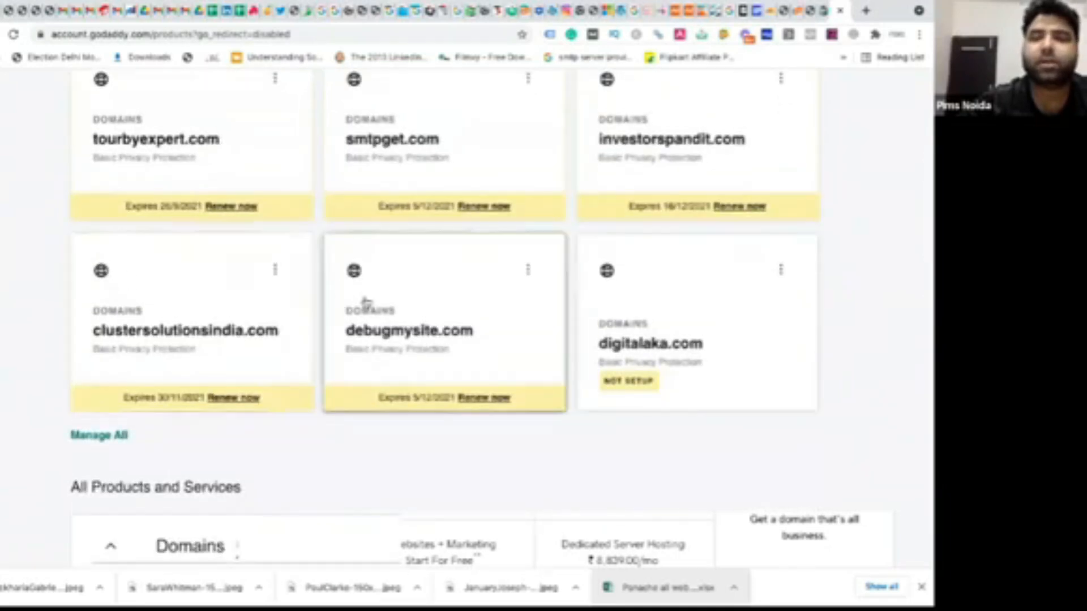
pyautogui.click(403, 337)
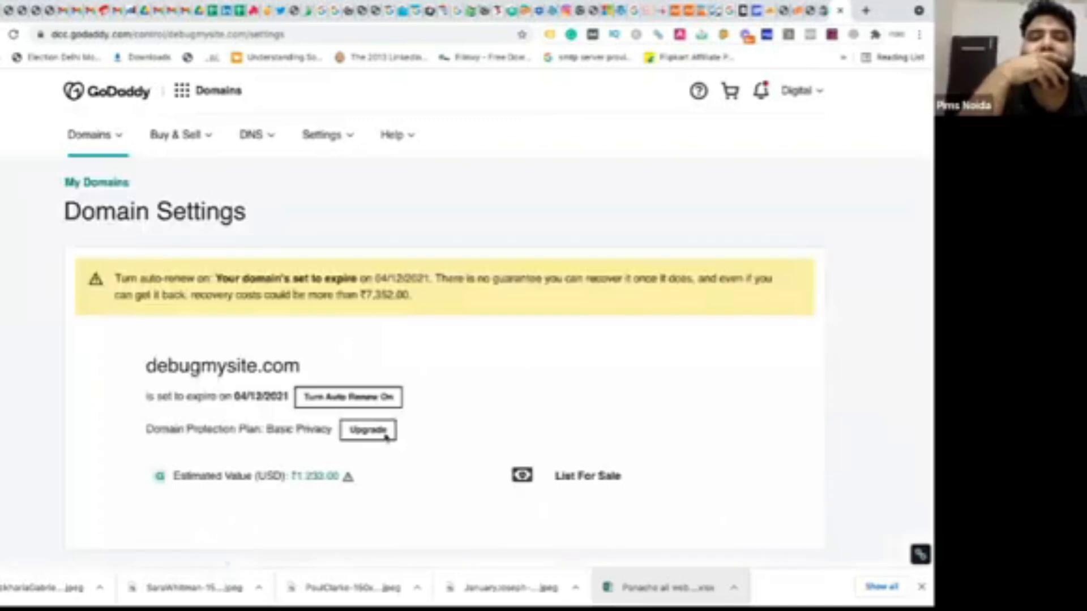
# - Open Manage DNS for debugmysite.com and highlight the first custom webhostbox nameserver
pyautogui.scroll(-8, 381, 386)
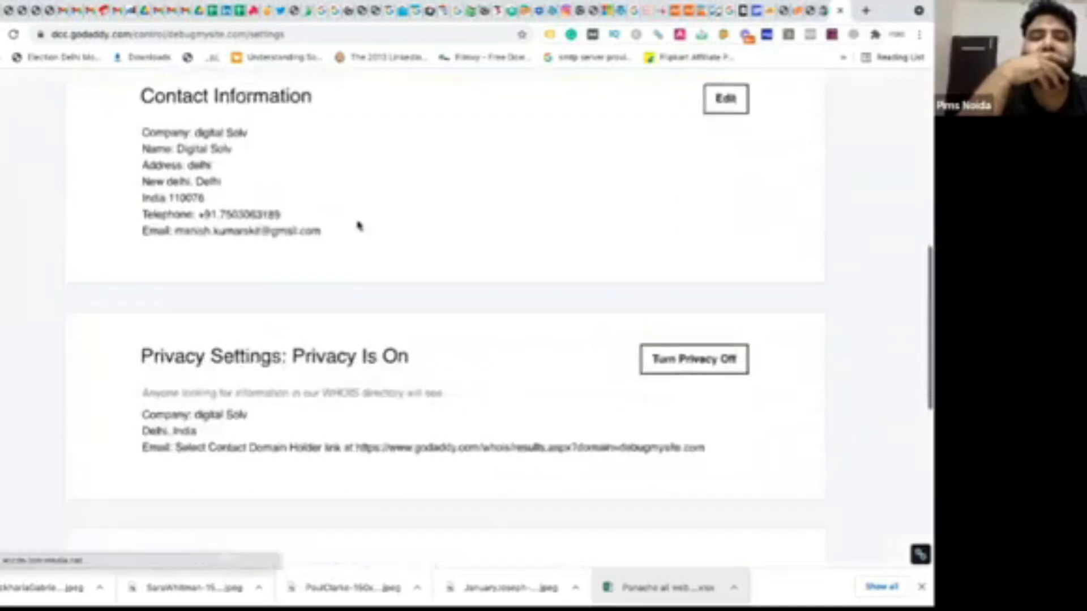
pyautogui.scroll(-8, 357, 226)
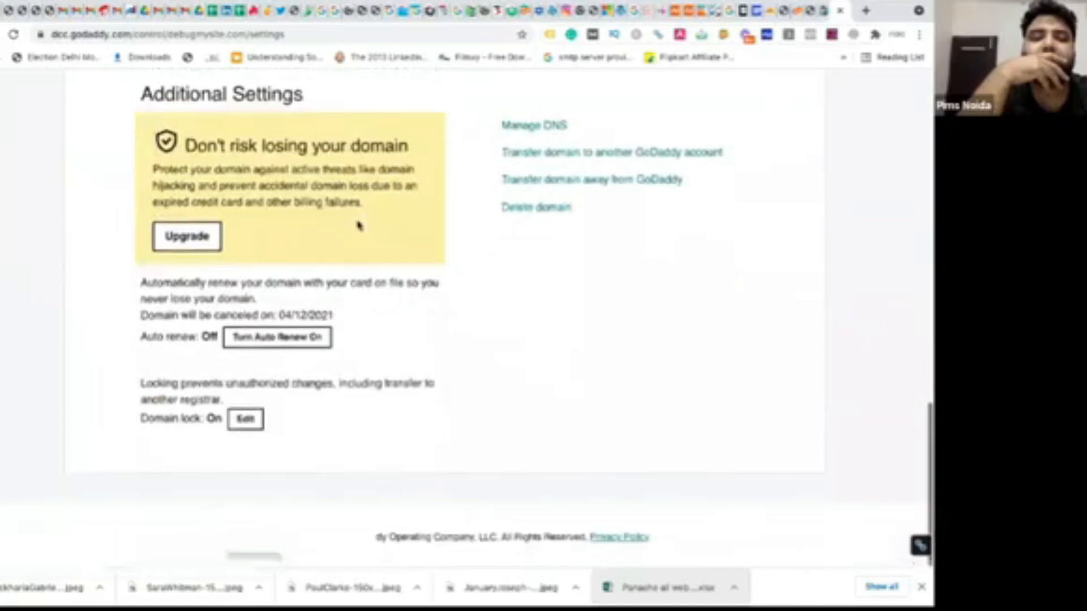
pyautogui.click(523, 135)
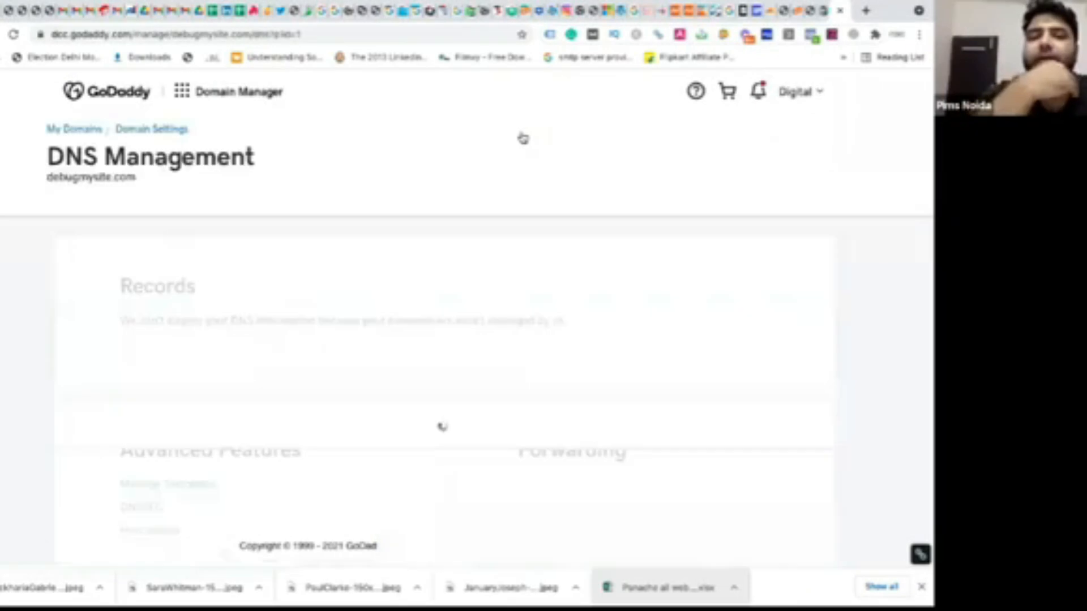
pyautogui.scroll(-5, 522, 138)
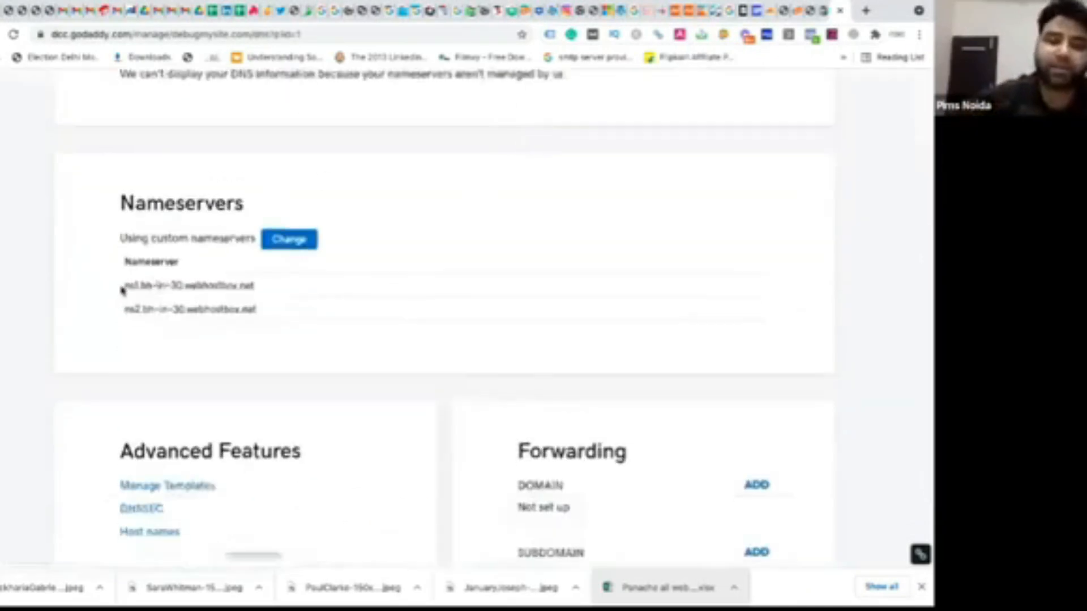
pyautogui.moveTo(122, 291); pyautogui.dragTo(255, 288)
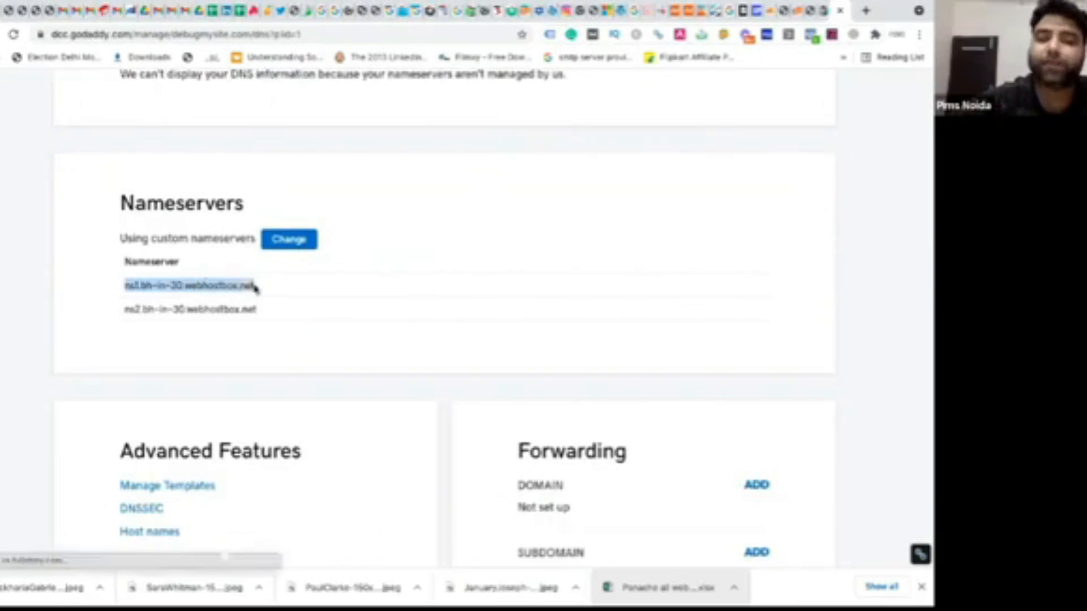
# - Change debugmysite.com's nameservers to GoDaddy Nameservers (recommended), leaving it unsaved
pyautogui.click(289, 247)
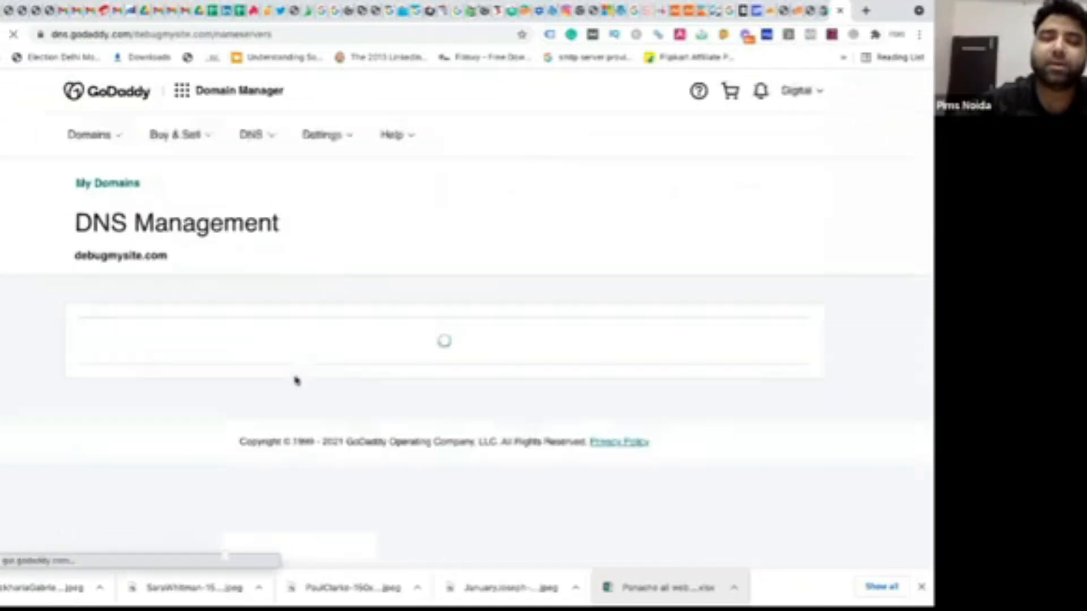
pyautogui.scroll(-2, 295, 375)
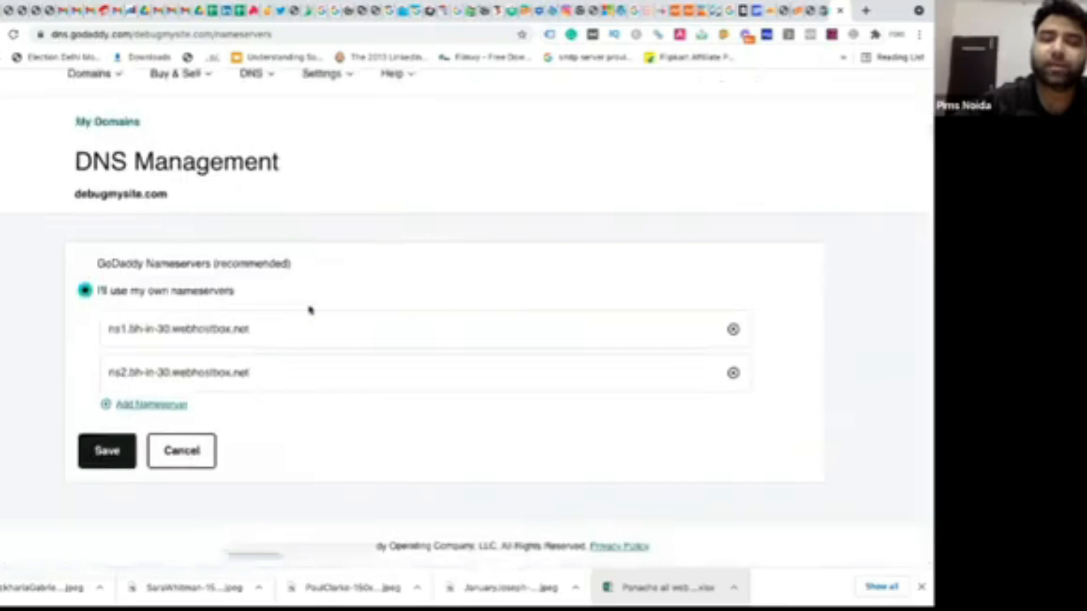
pyautogui.click(86, 265)
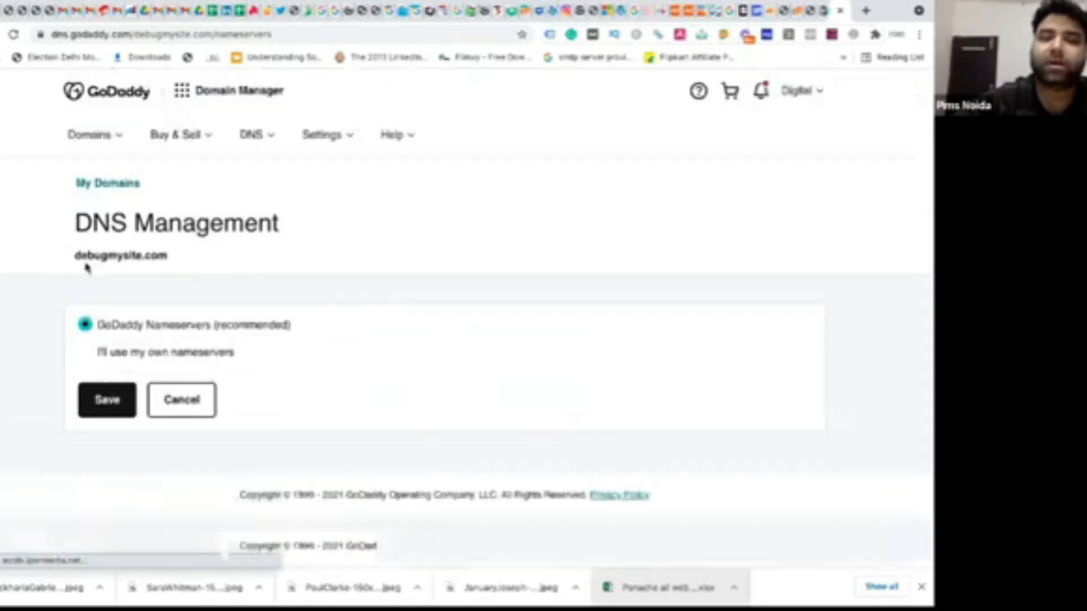
pyautogui.click(85, 355)
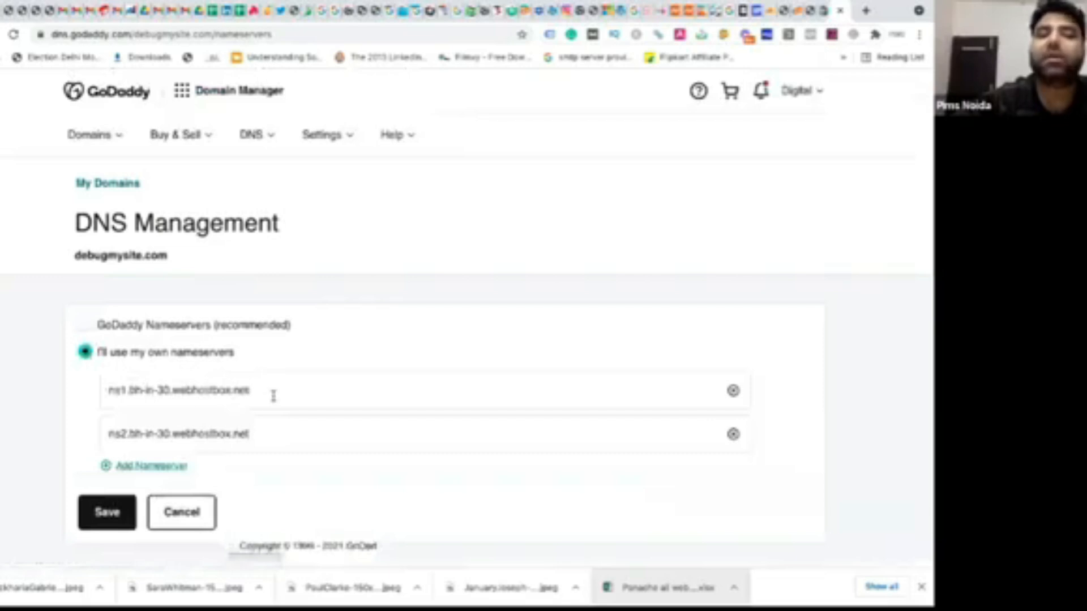
pyautogui.click(84, 326)
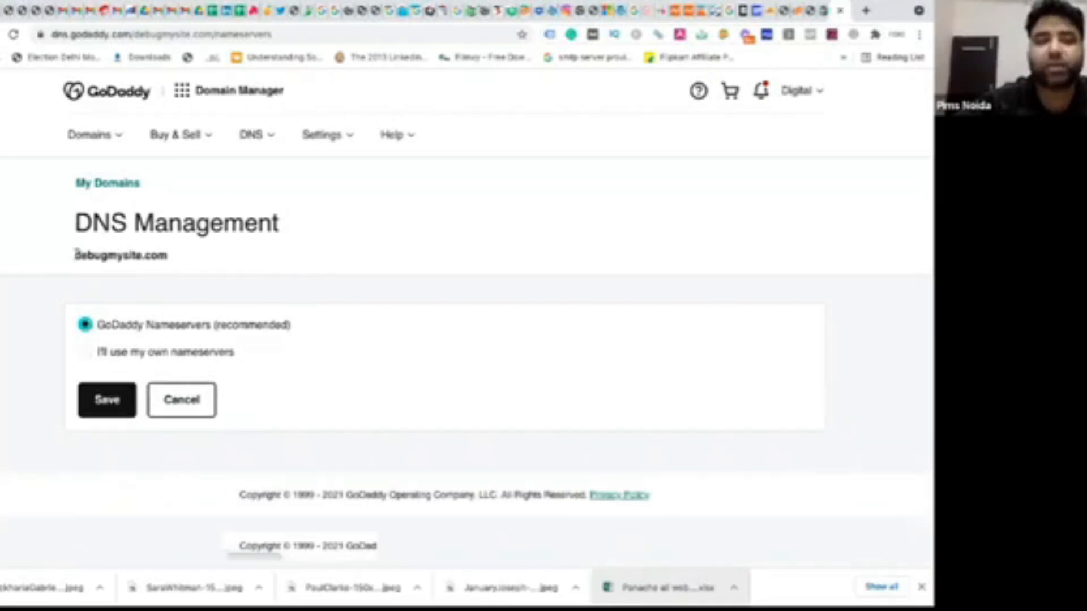
pyautogui.moveTo(77, 252); pyautogui.dragTo(167, 253)
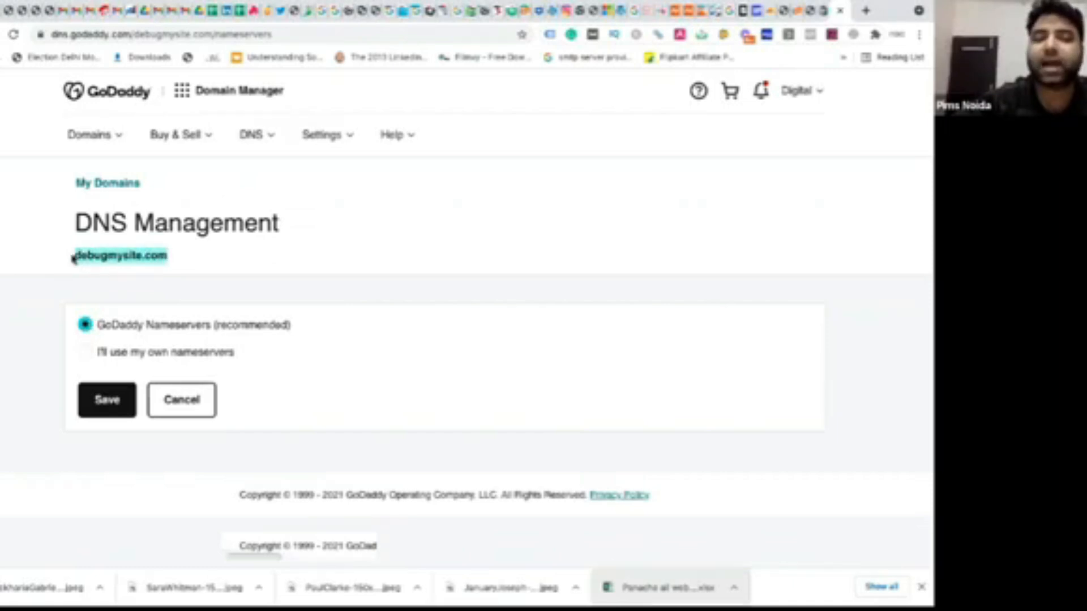
pyautogui.click(173, 256)
pyautogui.doubleClick(148, 253)
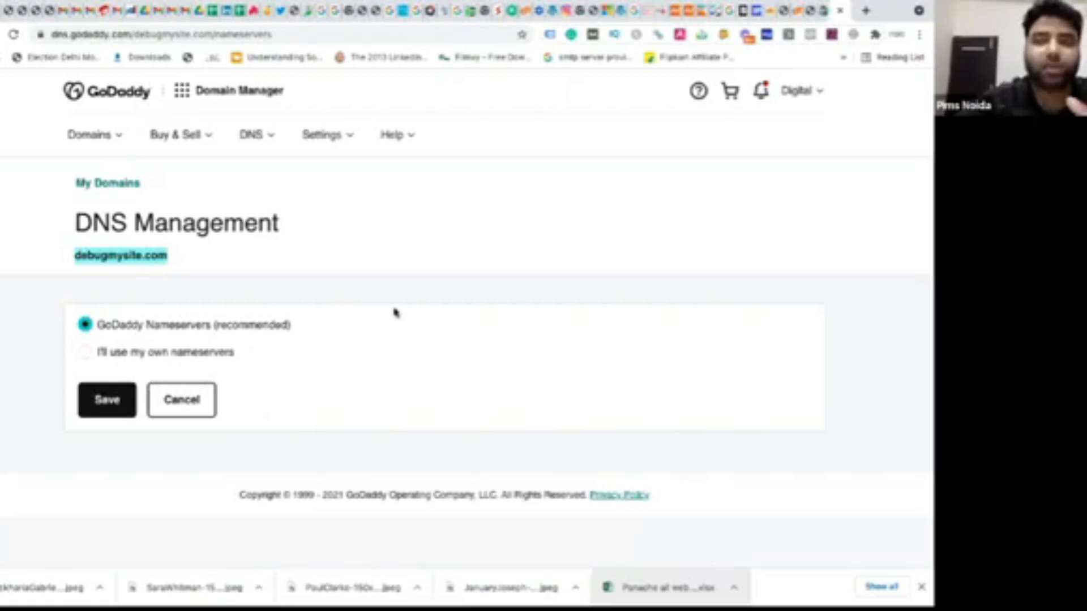
# - Revert to custom nameservers ns1/ns2.bh-in-30.webhostbox.net and discard the nameserver changes
pyautogui.click(85, 352)
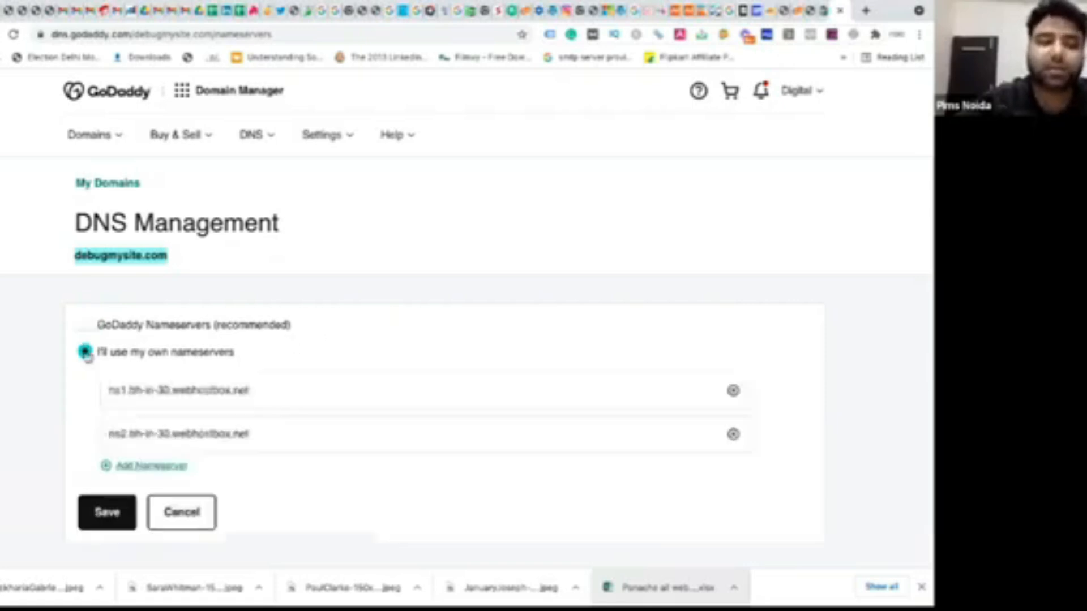
pyautogui.click(262, 390)
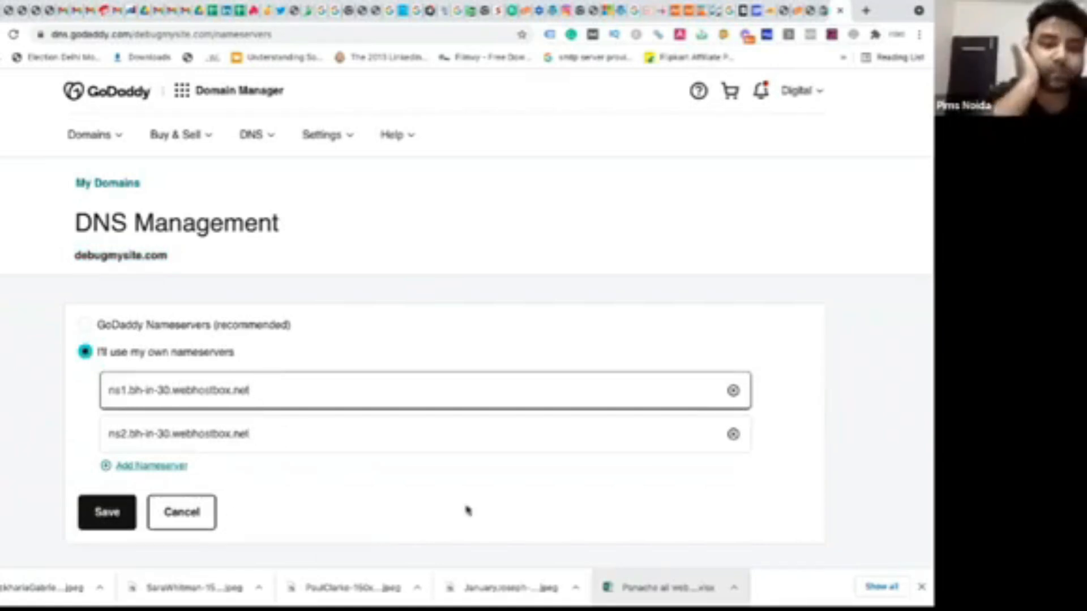
pyautogui.scroll(-1, 467, 505)
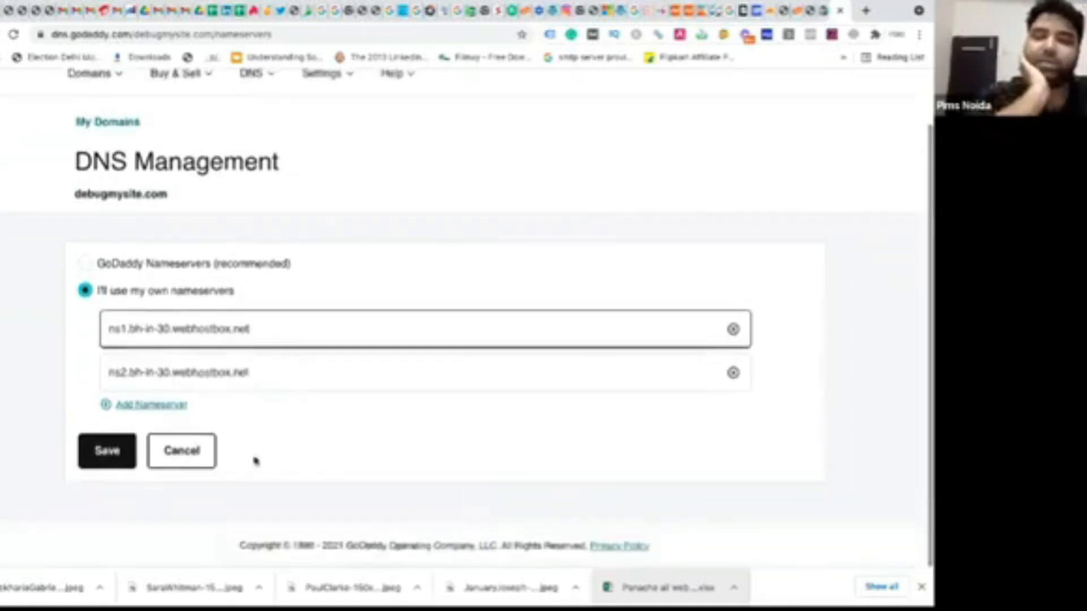
pyautogui.click(189, 457)
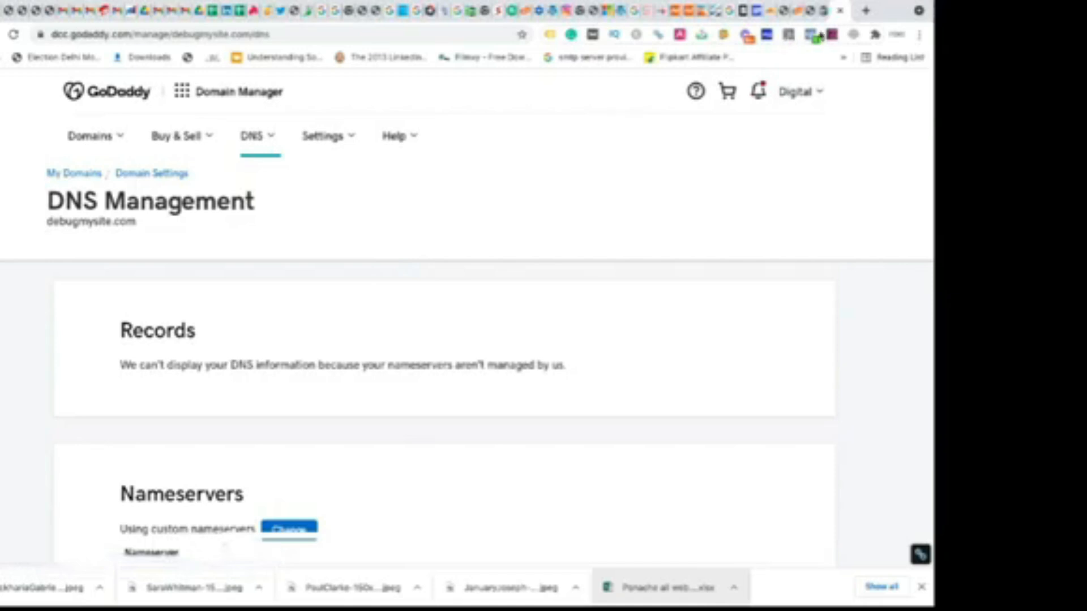
# - Load debugmysite.com/cpanel in a new Chrome tab
pyautogui.click(864, 13)
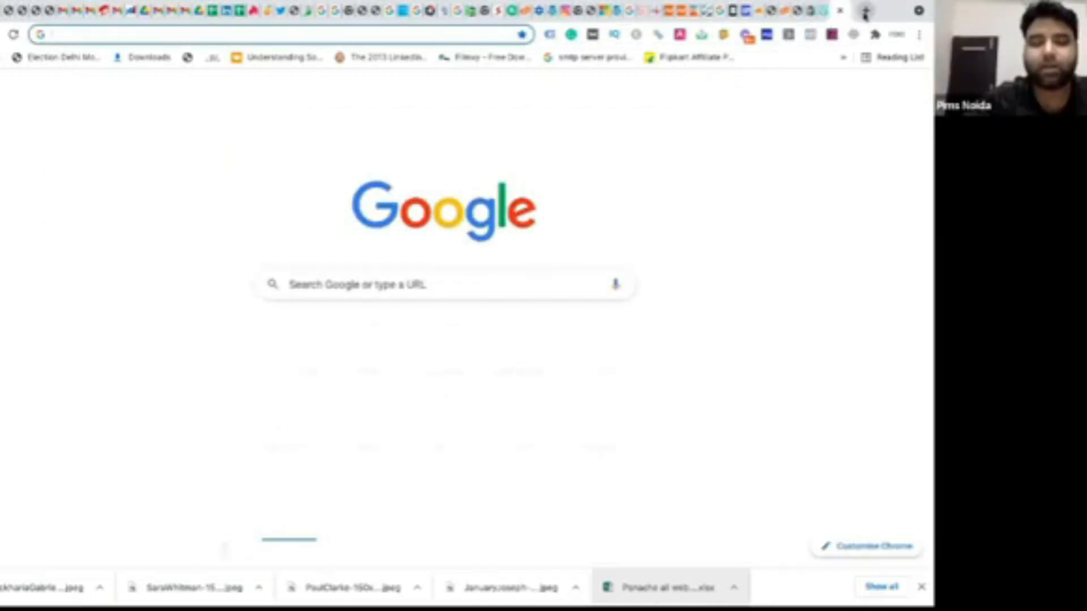
pyautogui.write('gu')
pyautogui.press('BackSpace')
pyautogui.press('BackSpace')
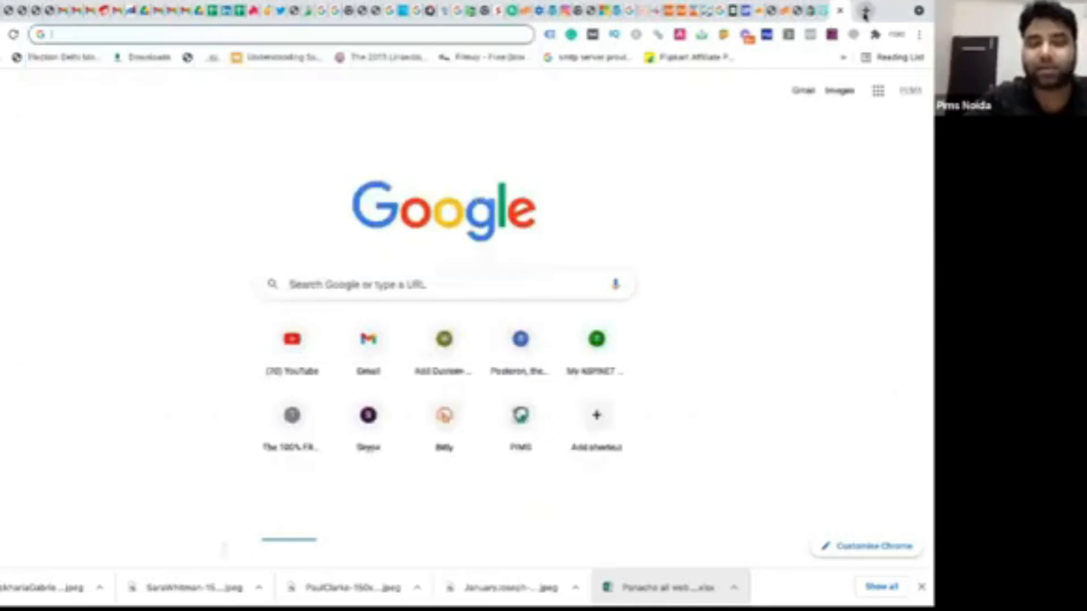
pyautogui.write('de')
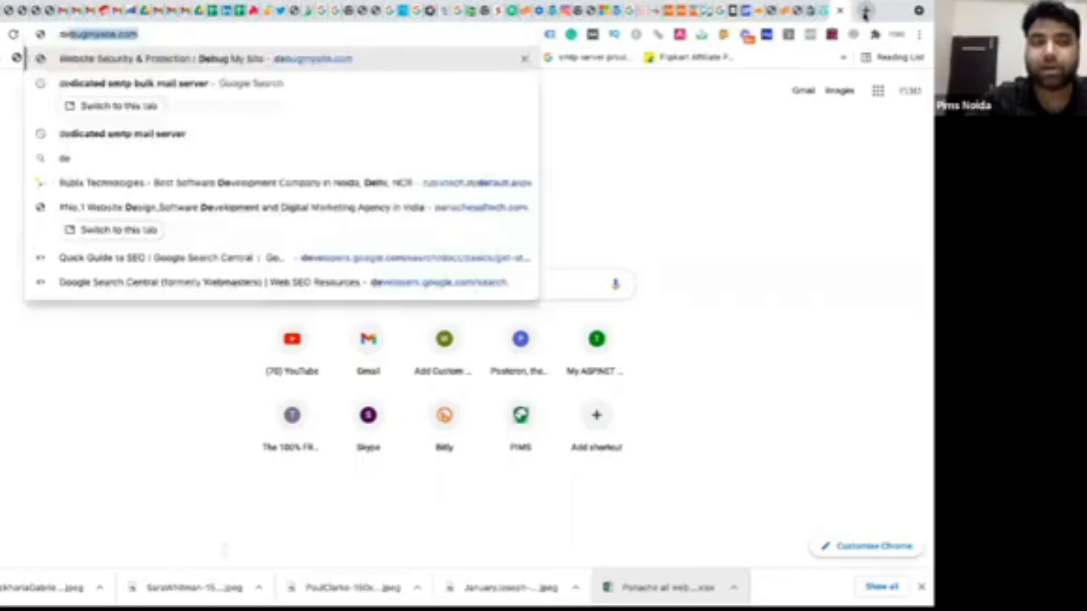
pyautogui.press('Right')
pyautogui.write('/cpanel')
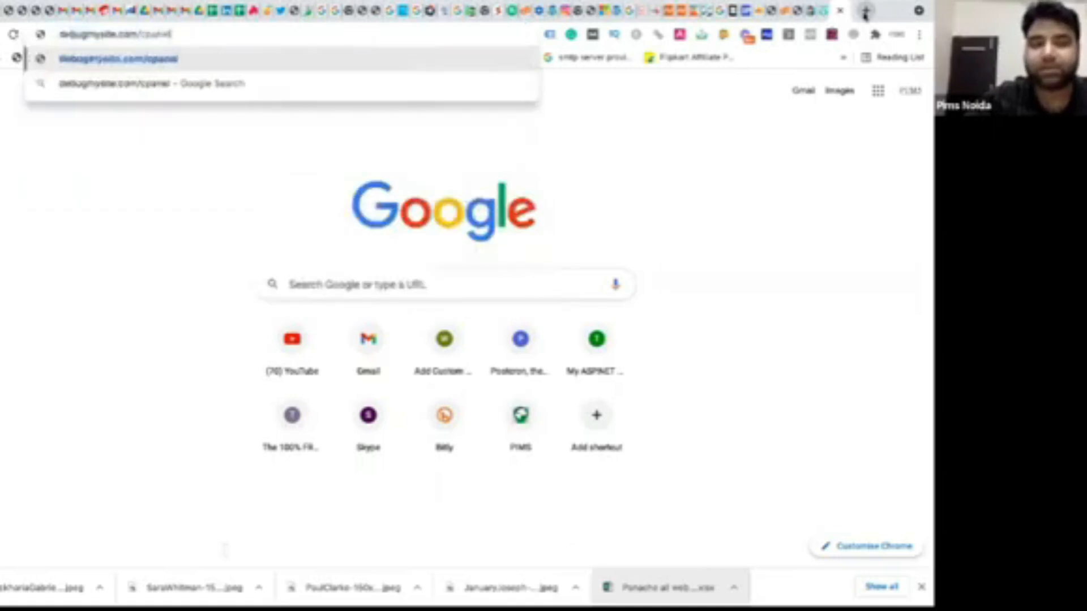
pyautogui.press('Return')
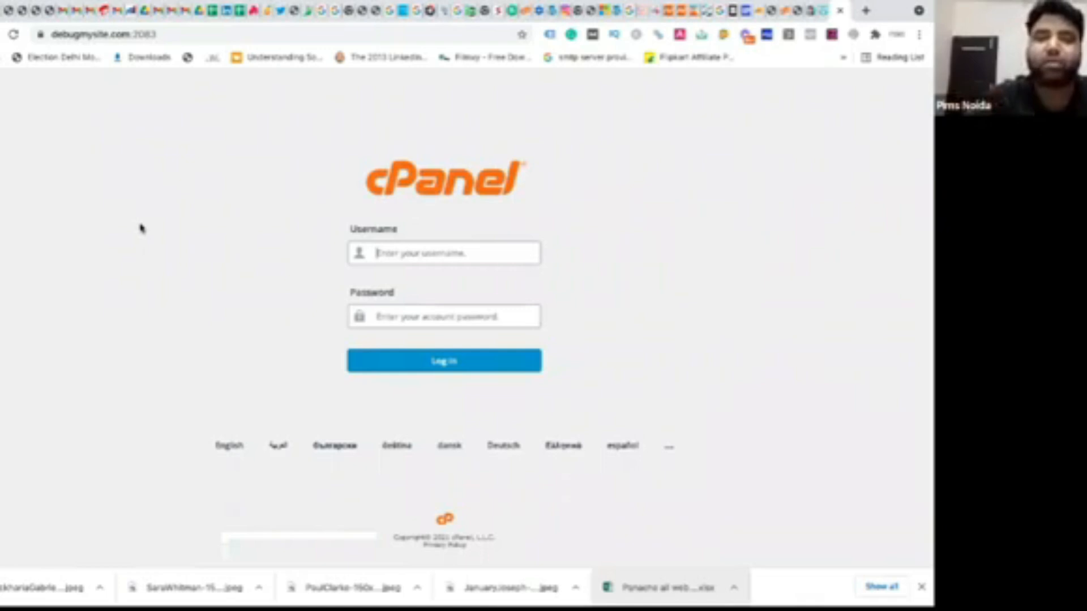
# - Sign in to cPanel with the saved autofill login and browse the dashboard tools
pyautogui.click(397, 253)
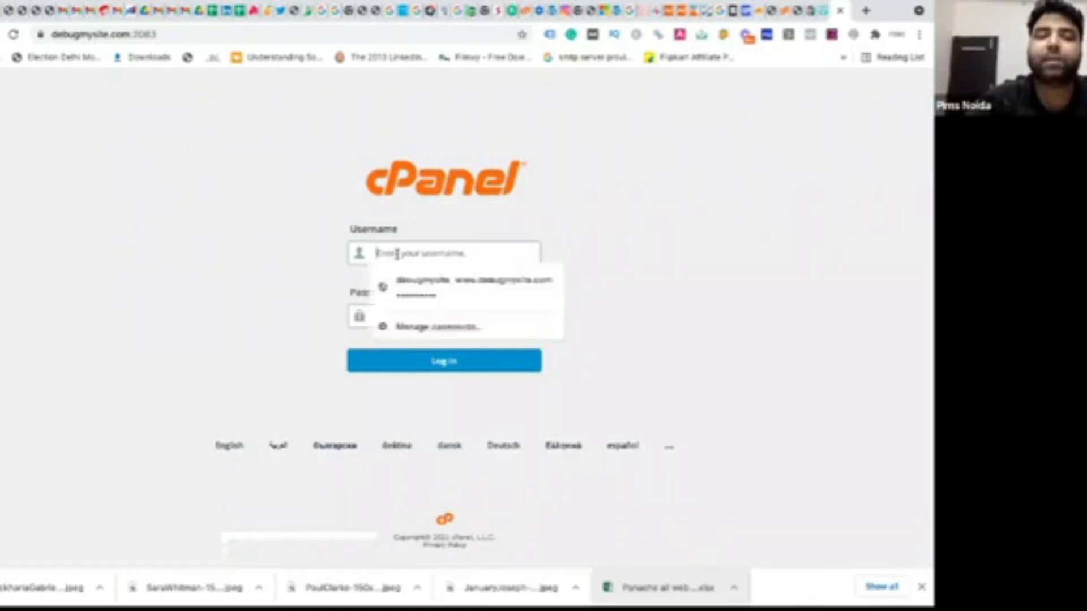
pyautogui.click(430, 282)
pyautogui.click(431, 360)
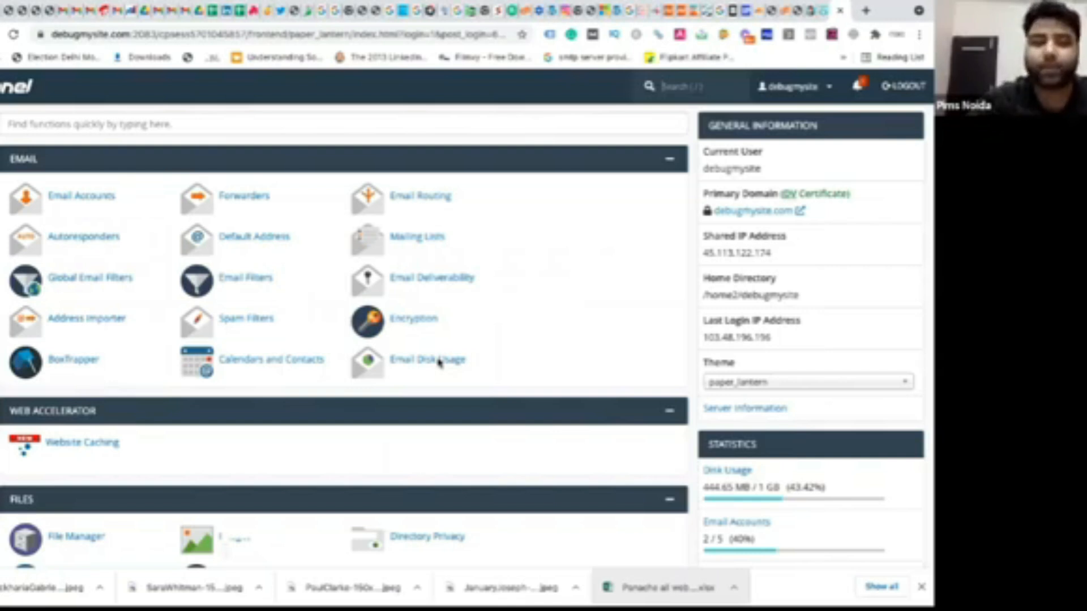
pyautogui.scroll(-15, 440, 363)
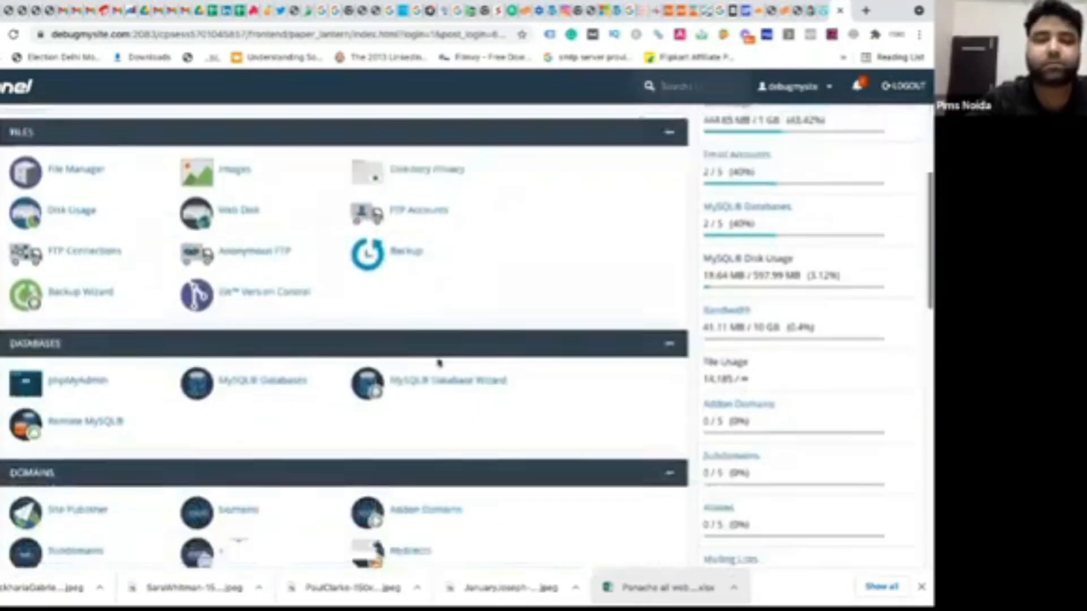
pyautogui.scroll(-10, 440, 362)
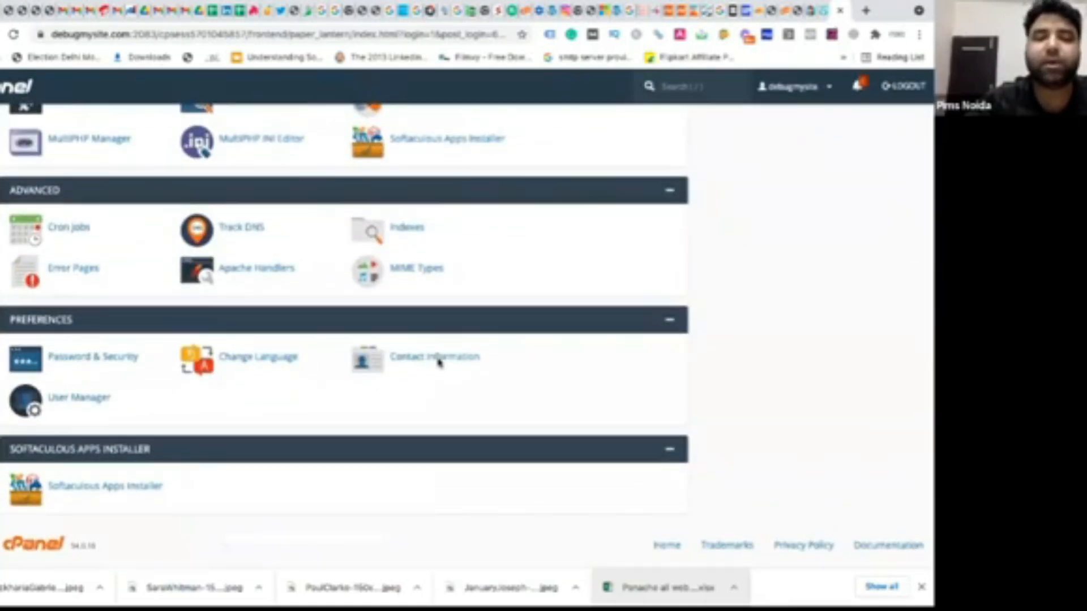
pyautogui.scroll(1, 439, 363)
pyautogui.scroll(4, 440, 362)
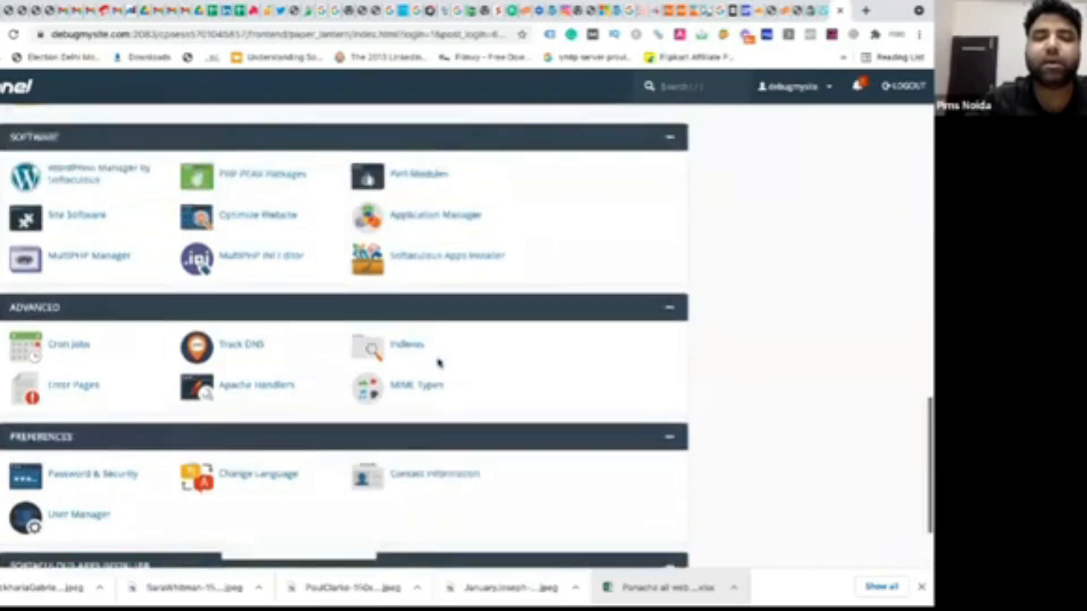
pyautogui.scroll(12, 439, 363)
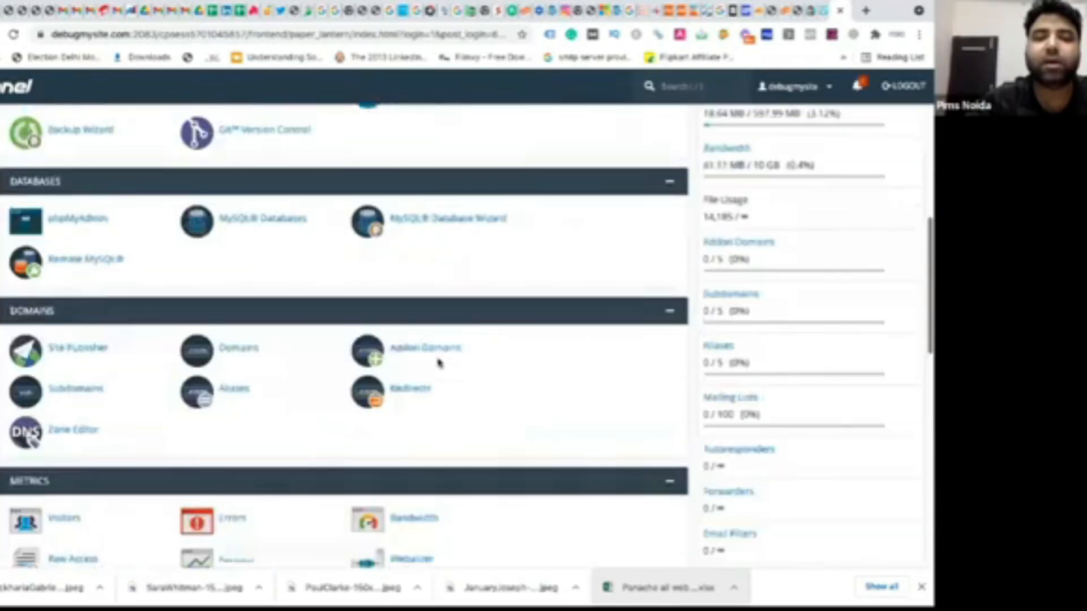
pyautogui.scroll(-10, 440, 363)
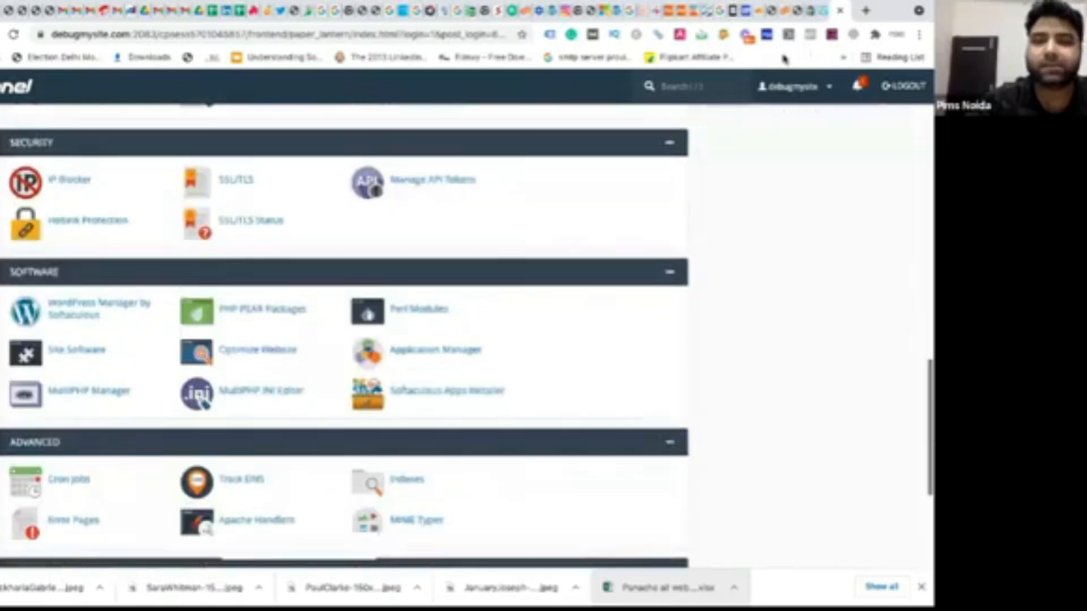
pyautogui.scroll(-5, 254, 308)
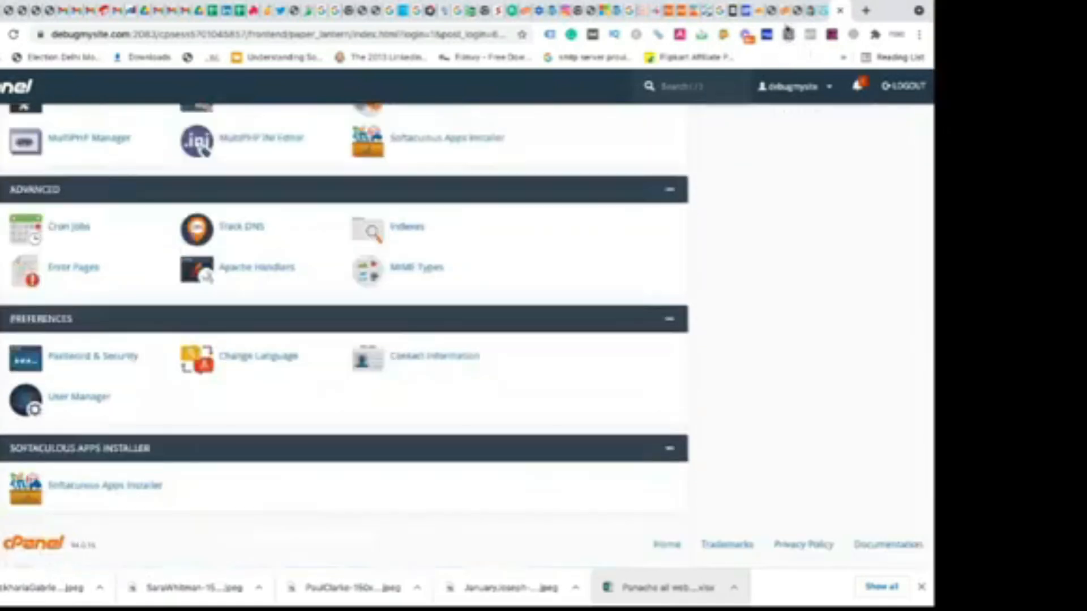
pyautogui.click(82, 488)
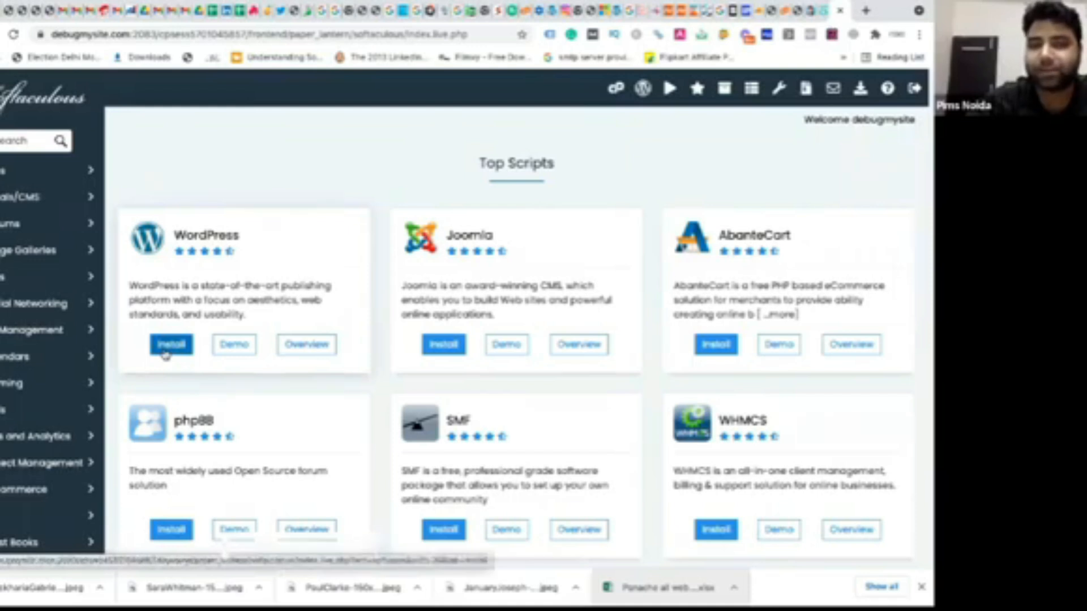
pyautogui.click(164, 353)
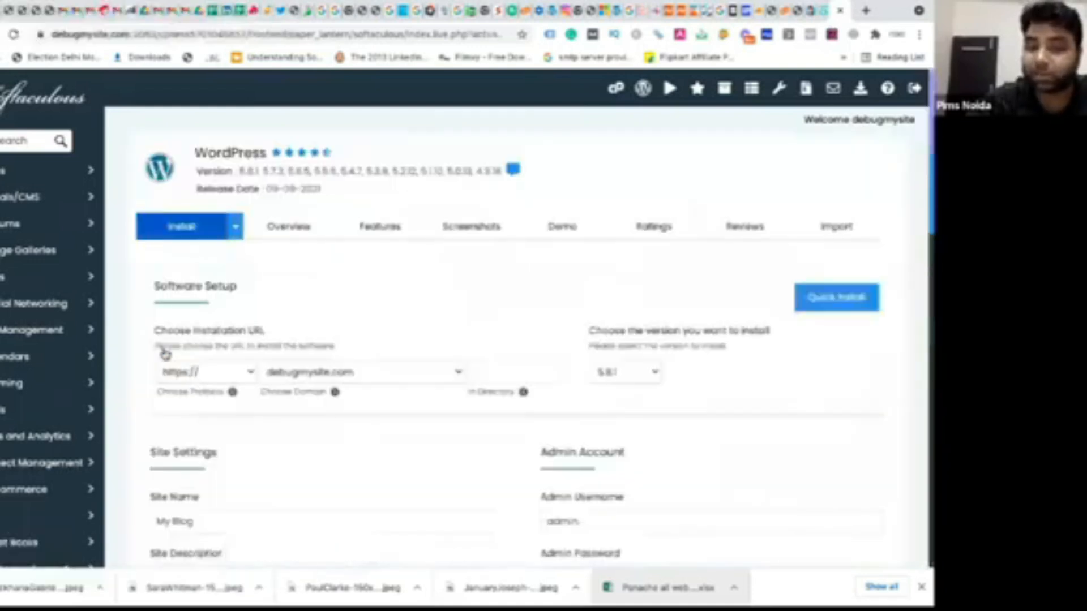
pyautogui.scroll(-1, 292, 433)
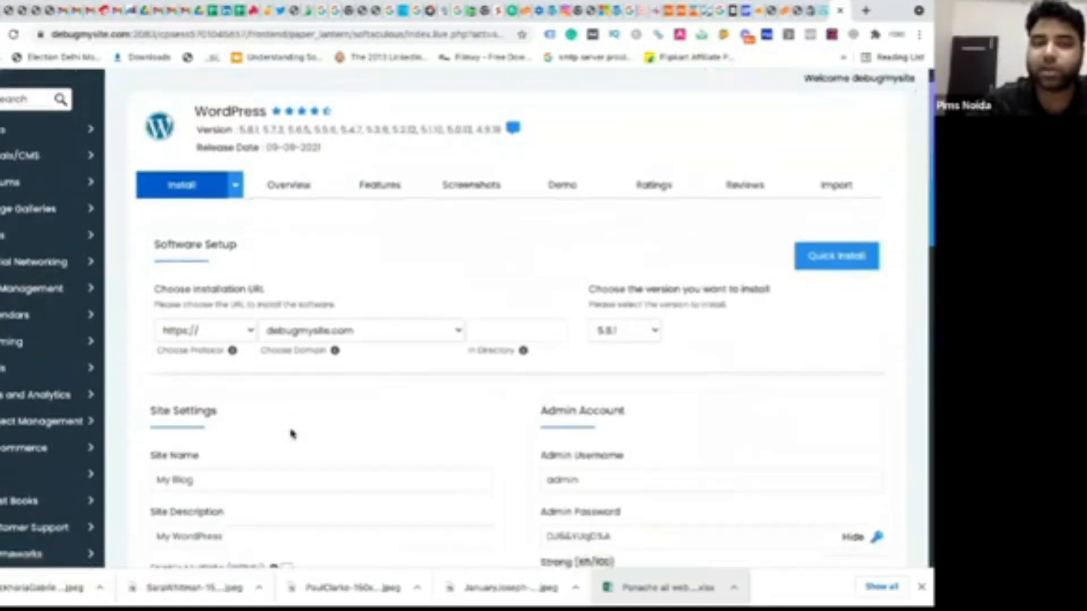
pyautogui.scroll(-1, 291, 434)
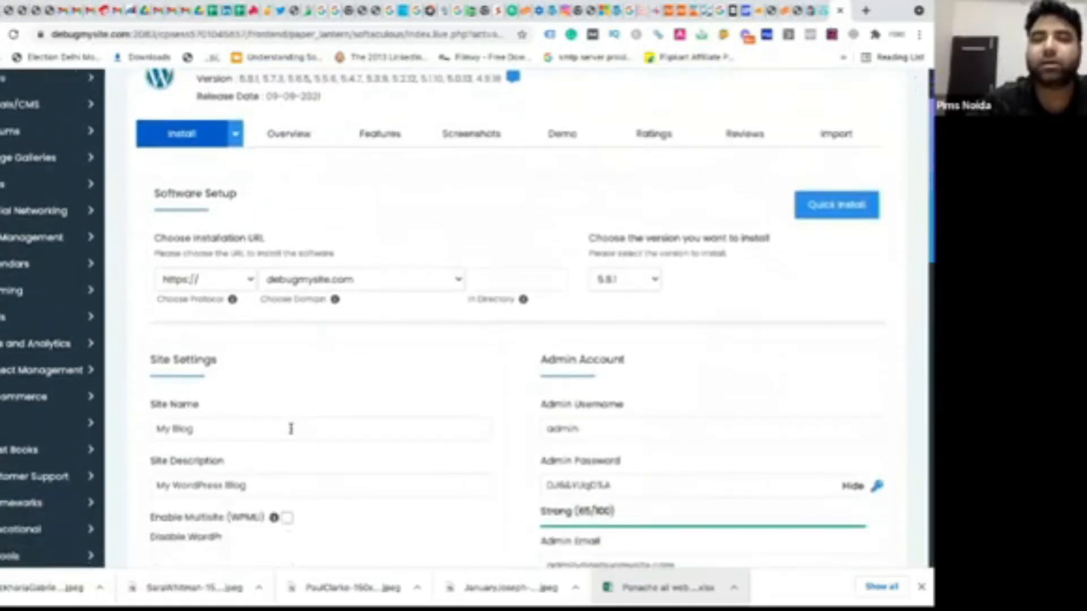
pyautogui.click(205, 283)
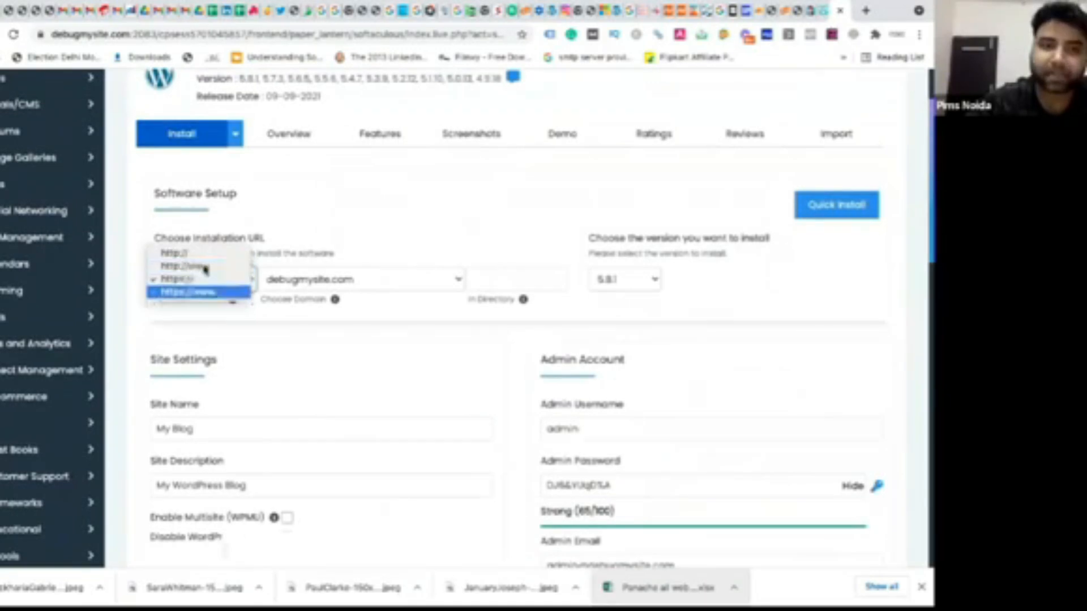
pyautogui.click(205, 270)
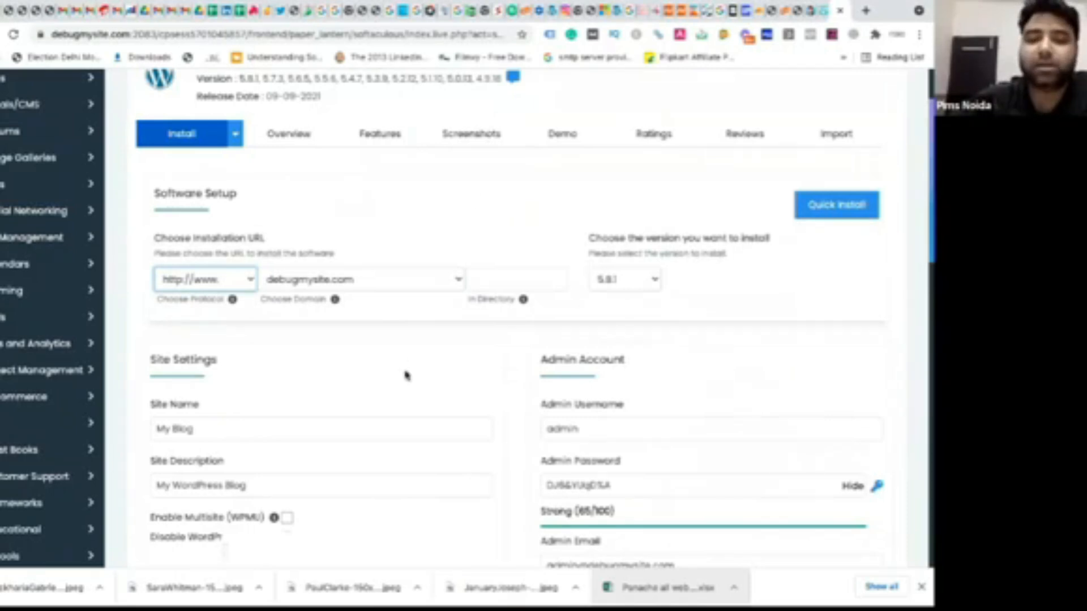
# - Check the admin username and password, then scroll down to the theme choices
pyautogui.scroll(-2, 216, 300)
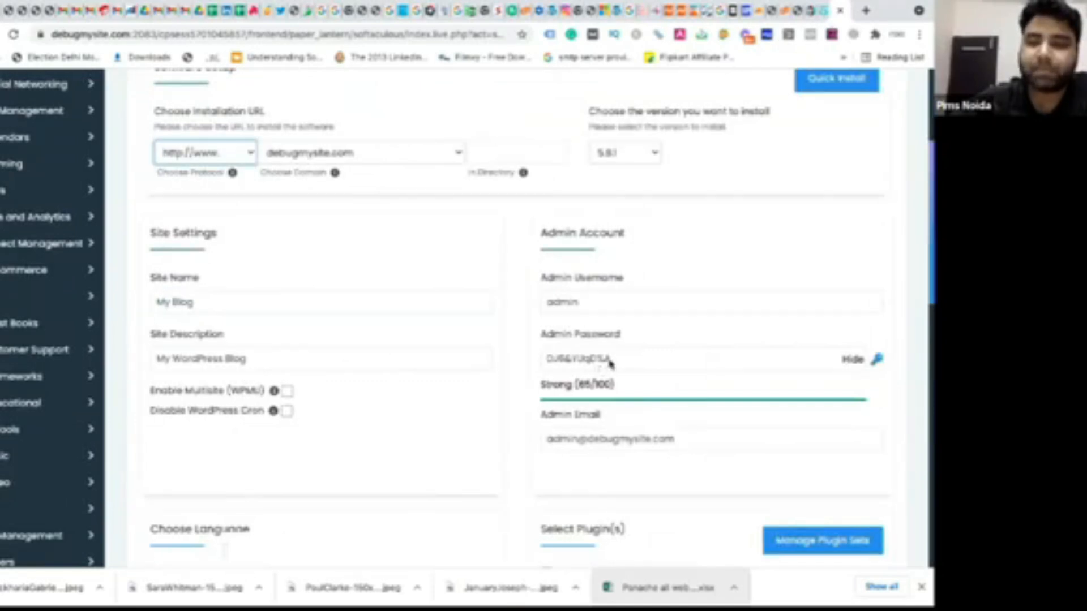
pyautogui.scroll(-2, 610, 363)
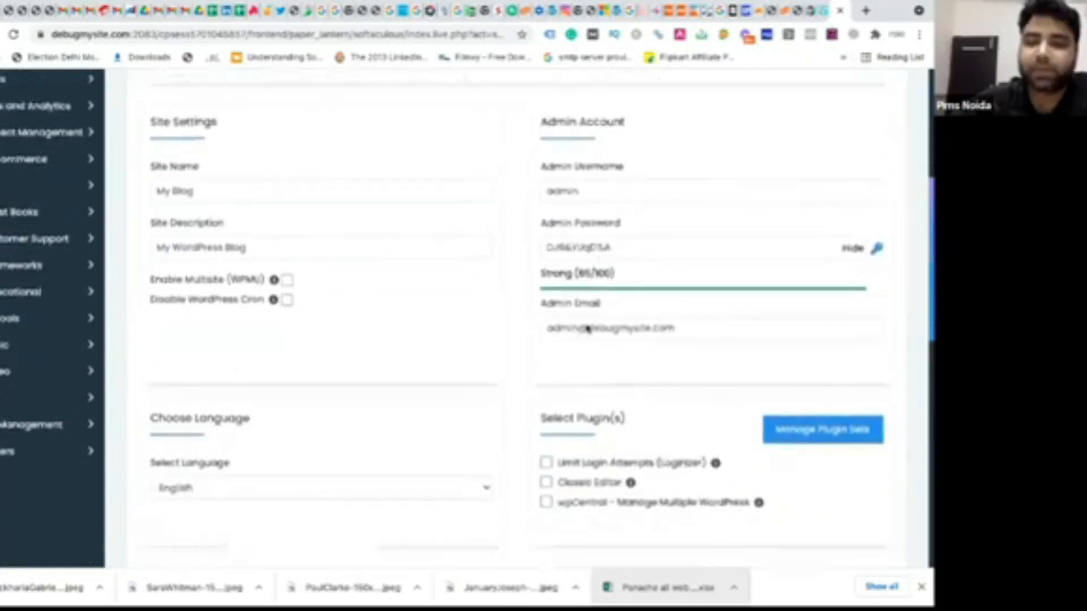
pyautogui.click(582, 191)
pyautogui.click(623, 247)
pyautogui.scroll(-3, 623, 247)
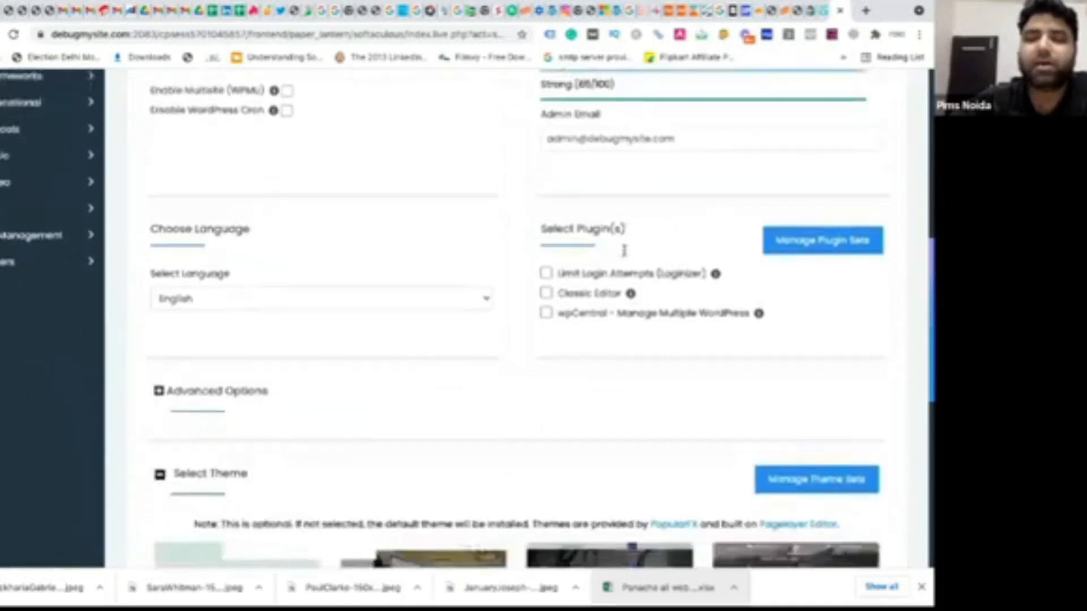
pyautogui.scroll(-3, 624, 251)
pyautogui.scroll(2, 626, 254)
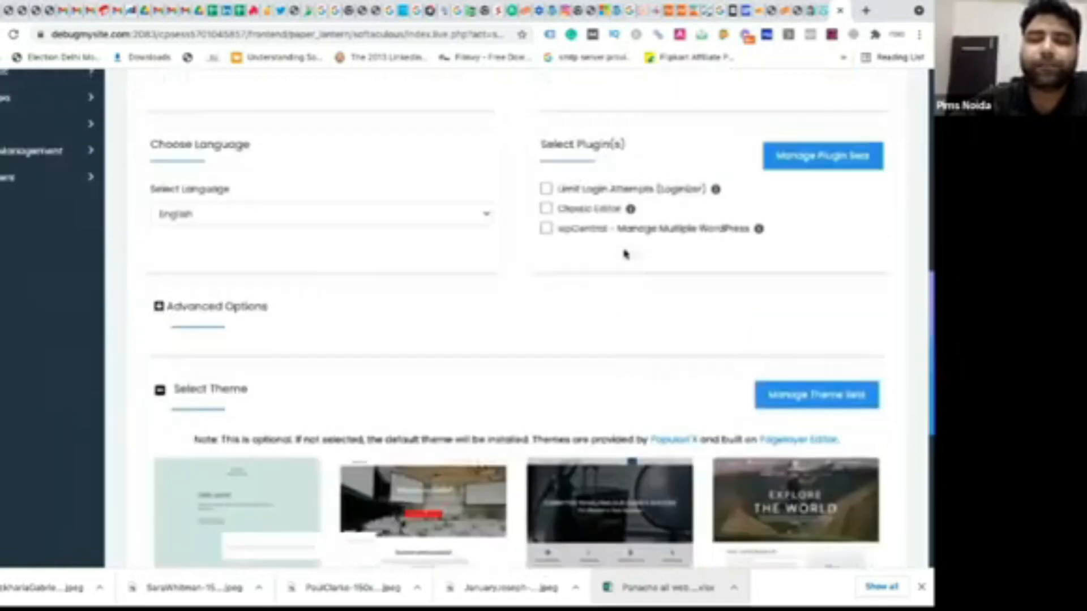
pyautogui.scroll(-3, 531, 308)
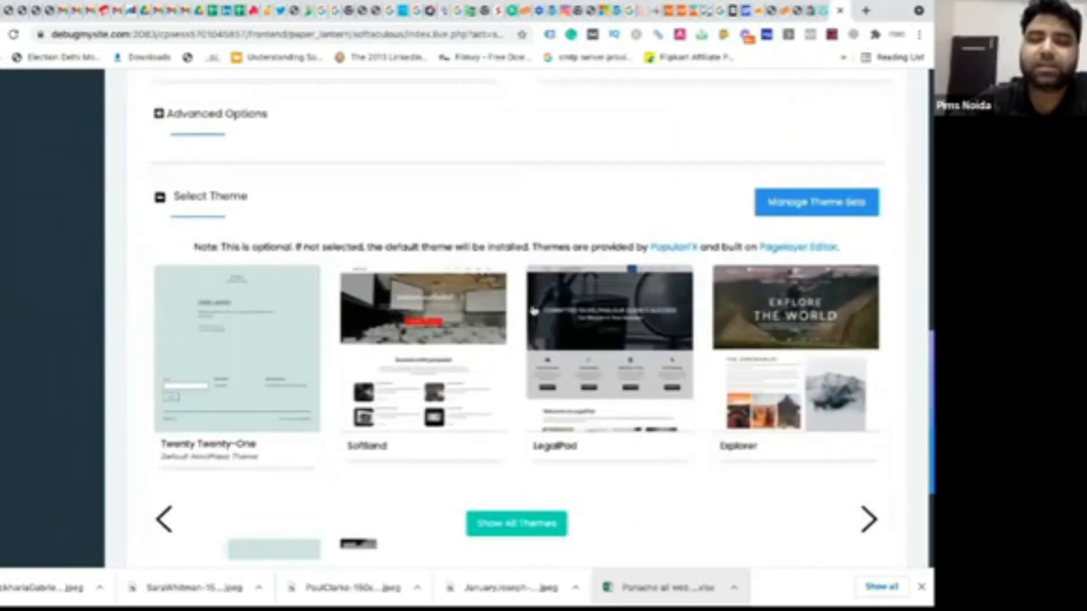
pyautogui.scroll(5, 534, 310)
pyautogui.scroll(-1, 407, 424)
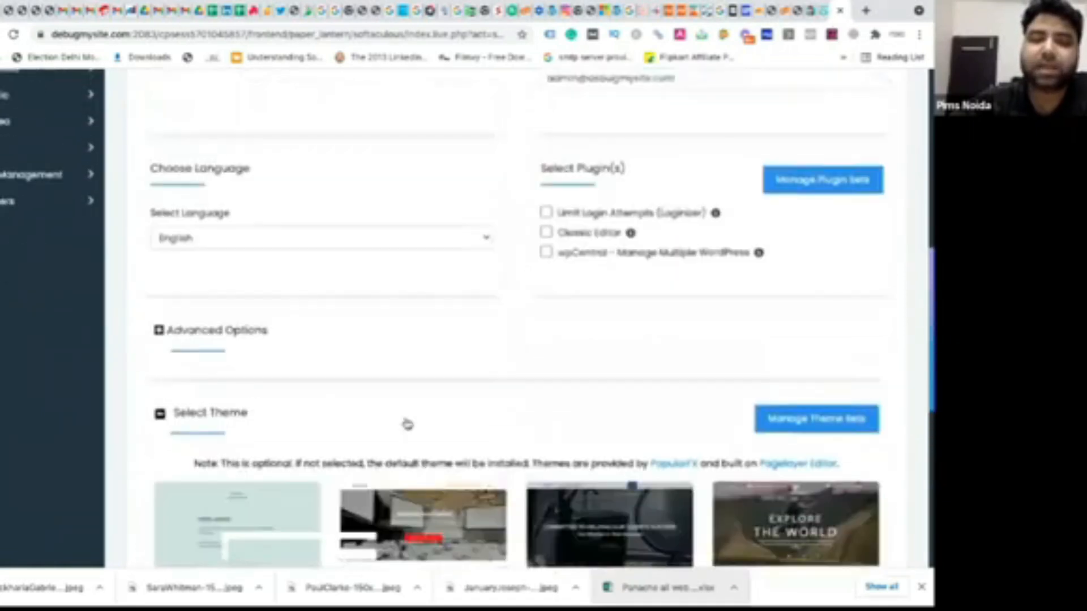
pyautogui.scroll(-2, 407, 423)
pyautogui.scroll(-2, 413, 419)
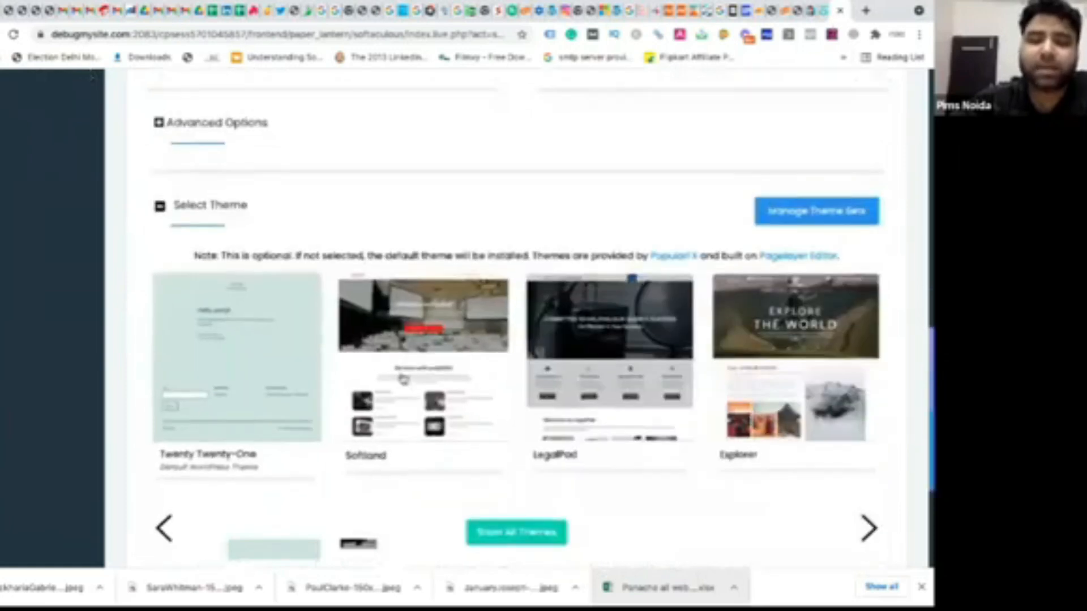
# - Load xpressemailverifier.com/cpanel in a new tab, log in, and copy the site's domain
pyautogui.click(866, 11)
pyautogui.write('x')
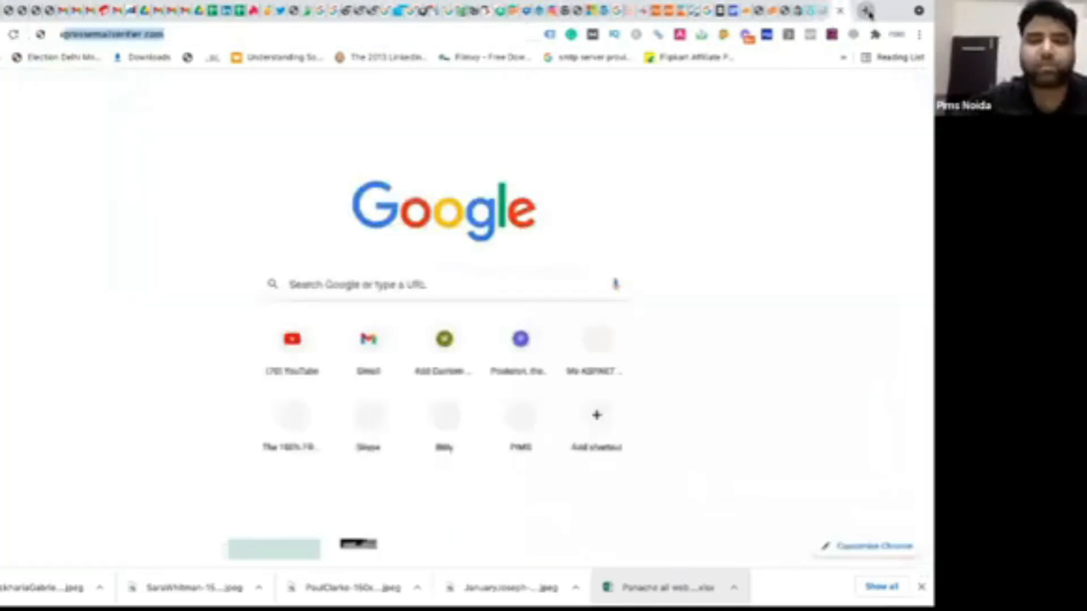
pyautogui.write('pressemailverifier.com/c')
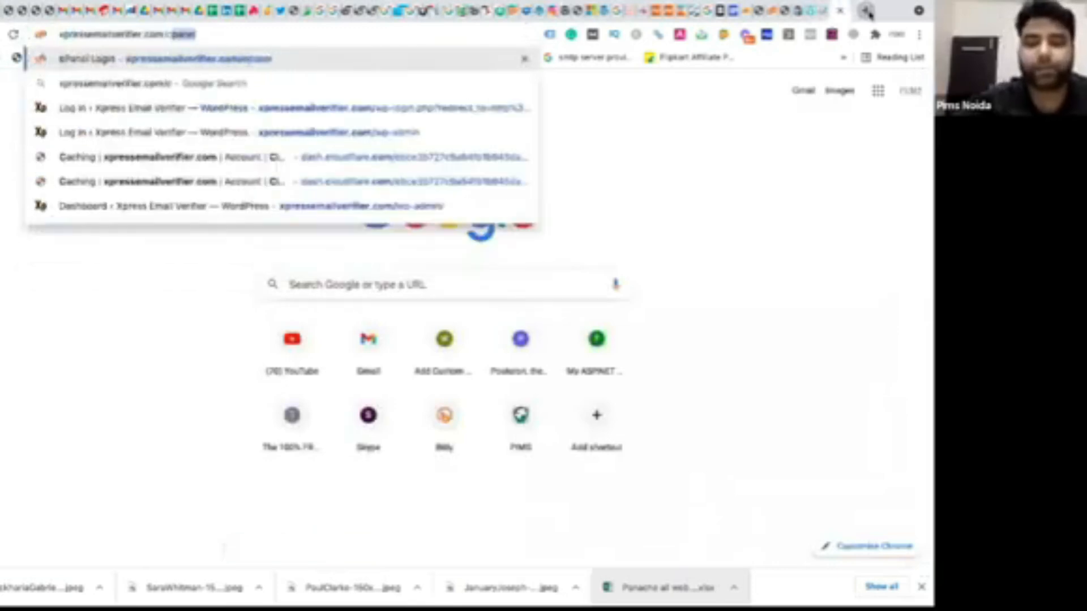
pyautogui.write('panel')
pyautogui.press('Return')
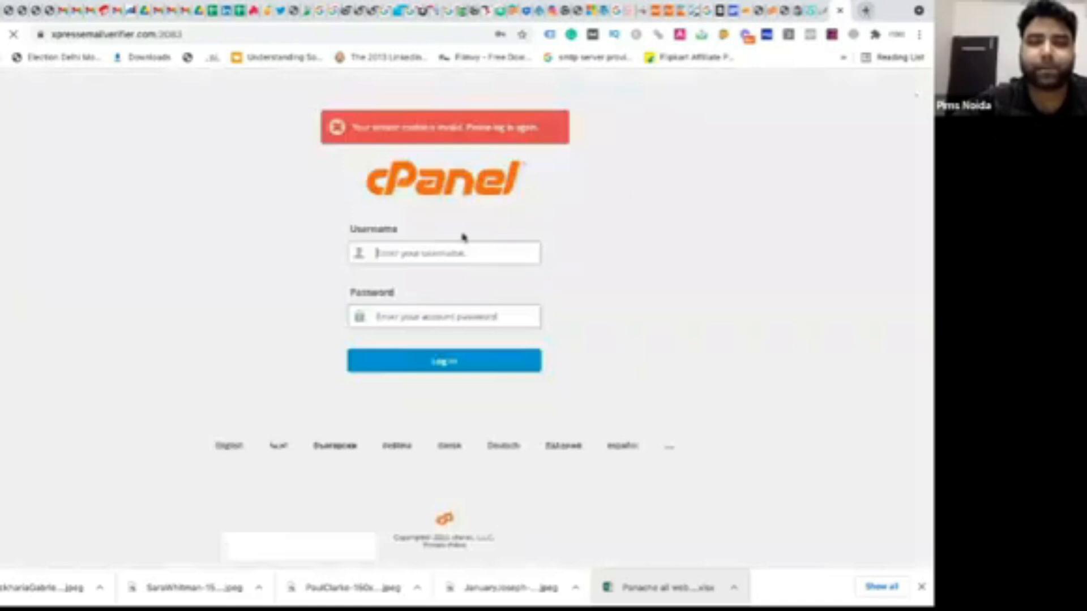
pyautogui.click(446, 364)
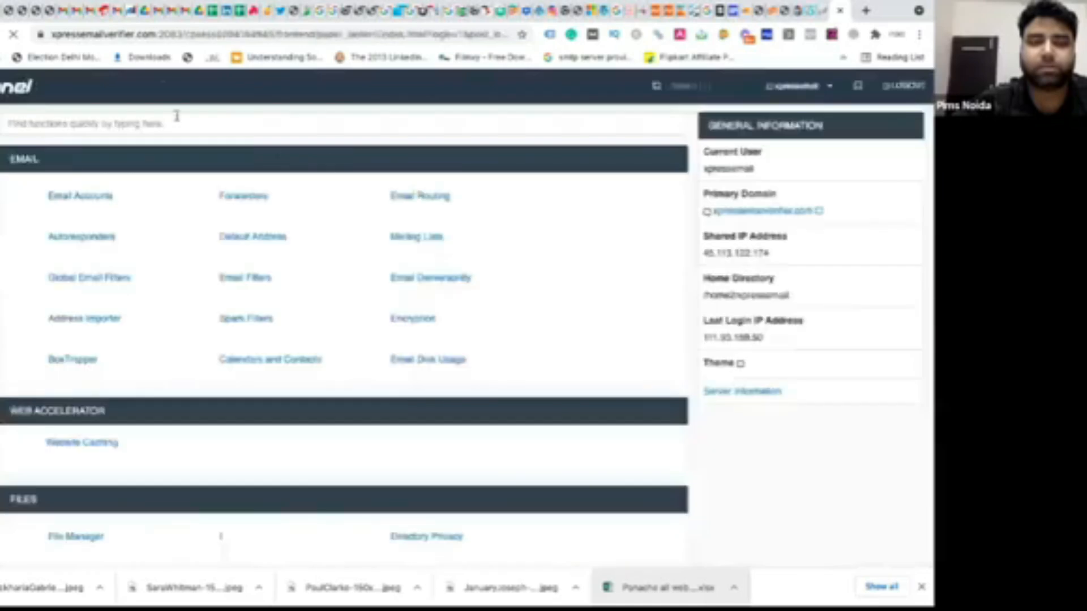
pyautogui.moveTo(153, 34); pyautogui.dragTo(52, 46)
pyautogui.hotkey('ctrl', 'c')
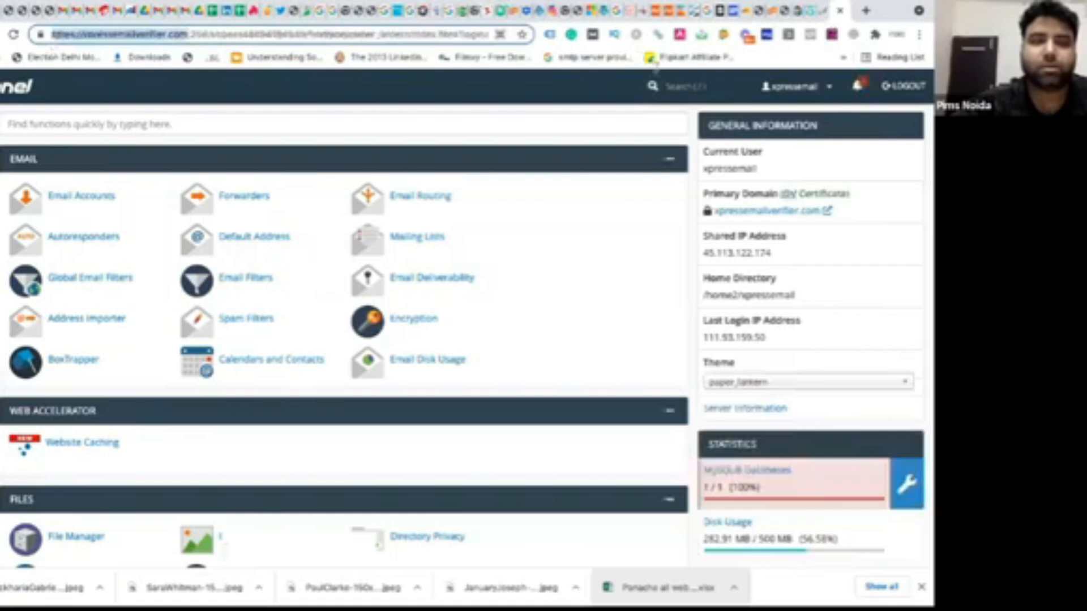
pyautogui.click(868, 12)
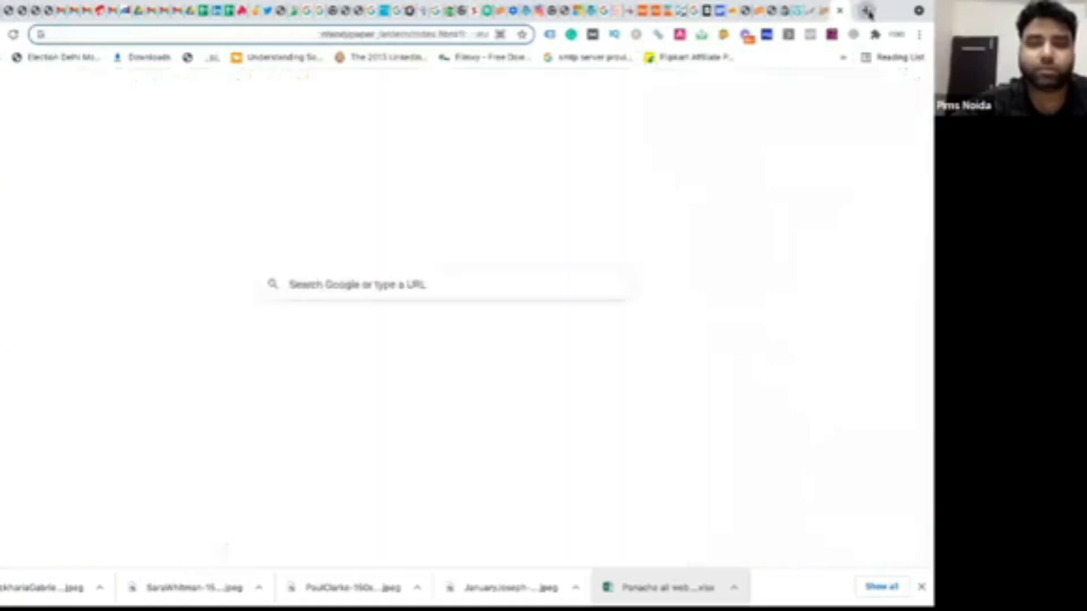
pyautogui.hotkey('ctrl', 'v')
pyautogui.press('Return')
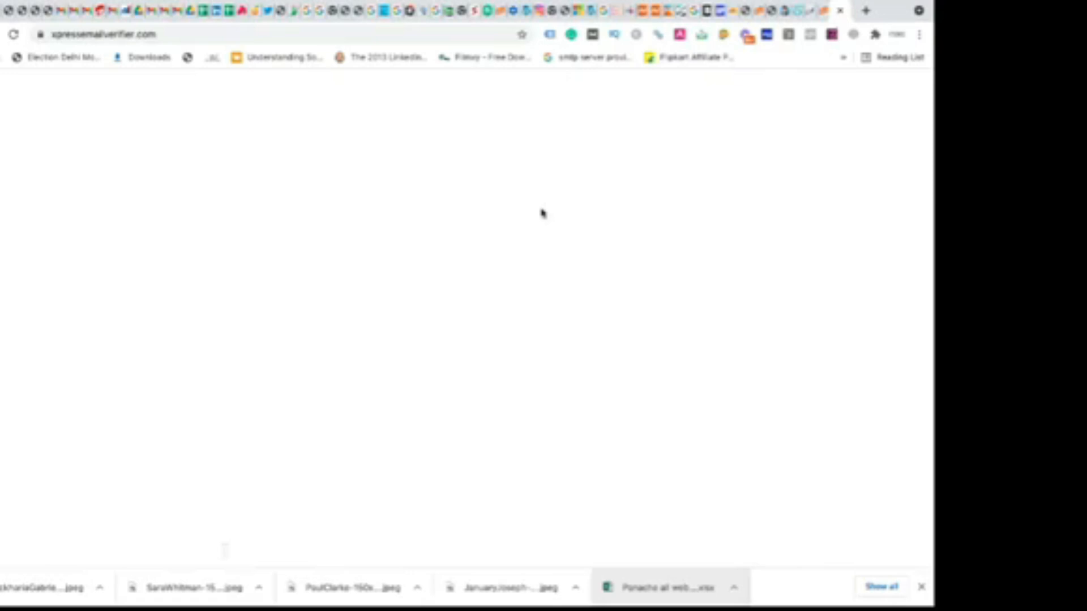
pyautogui.click(160, 36)
pyautogui.press('Return')
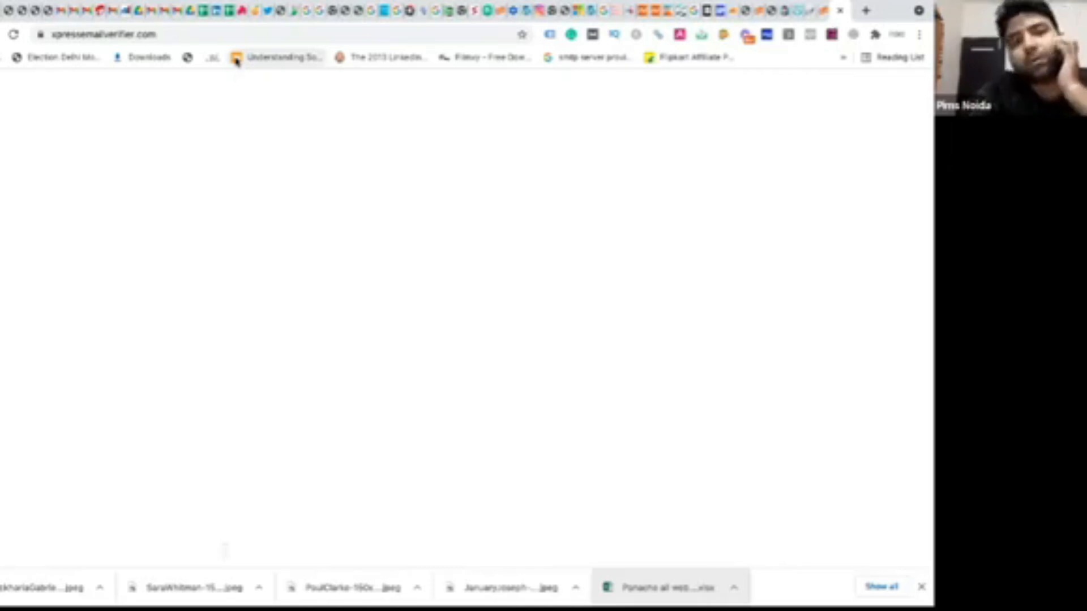
pyautogui.click(112, 37)
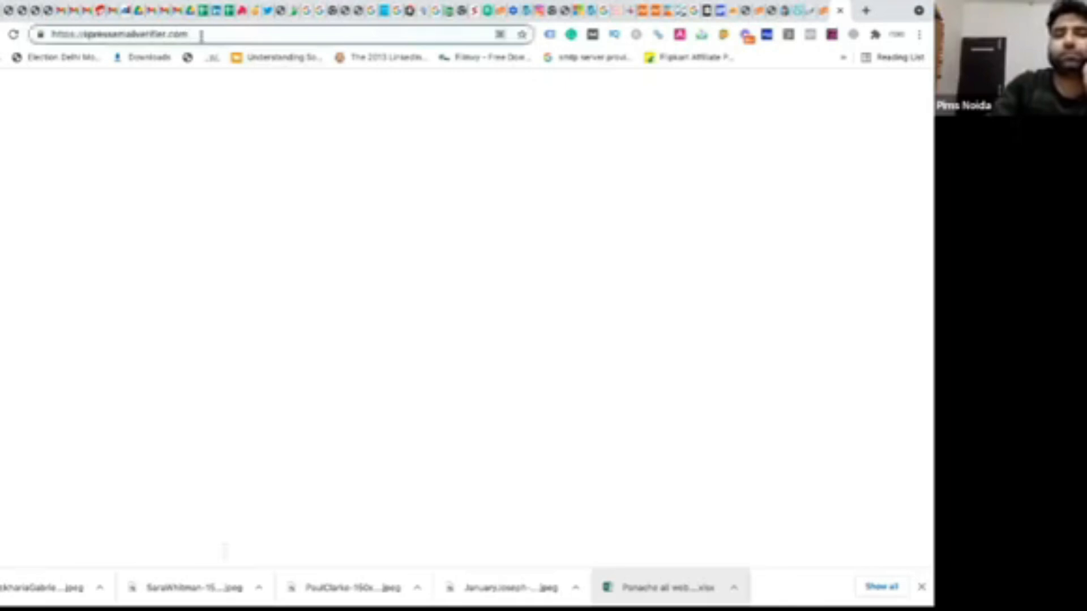
pyautogui.moveTo(201, 35); pyautogui.dragTo(59, 13)
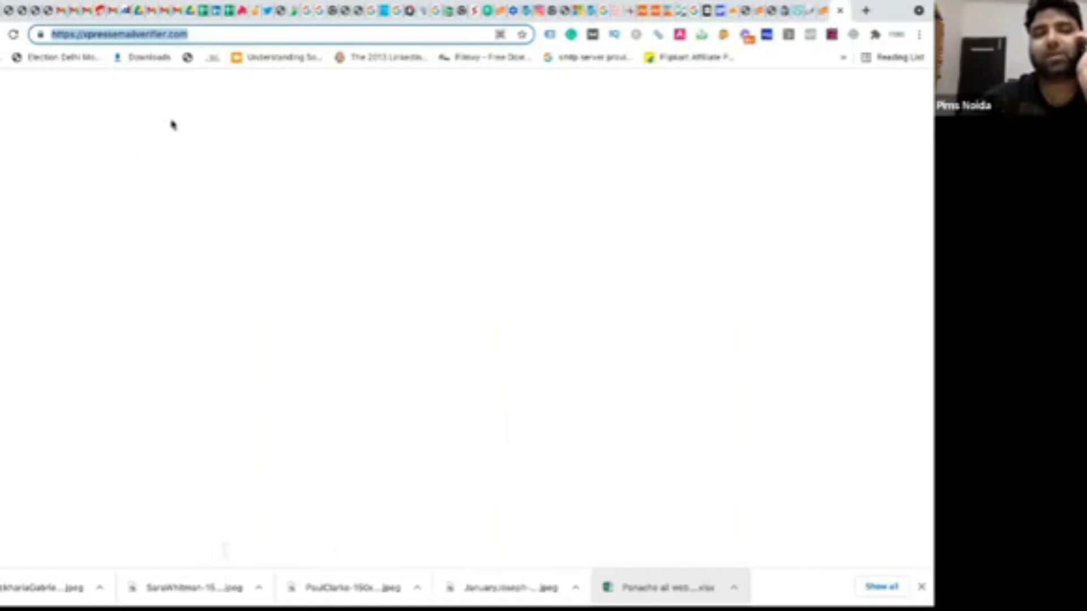
pyautogui.click(198, 36)
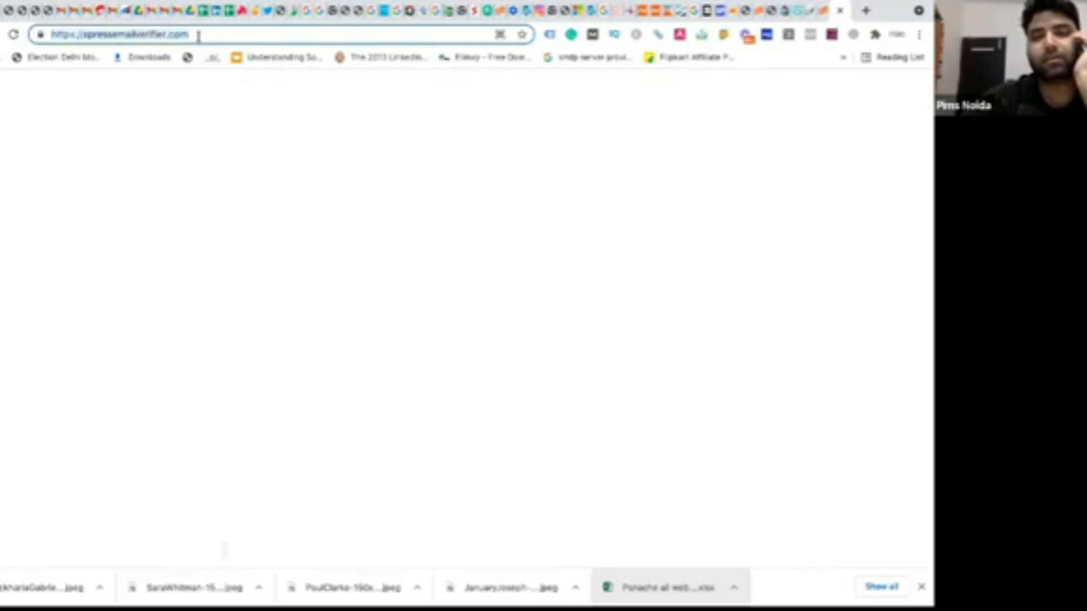
pyautogui.press('Return')
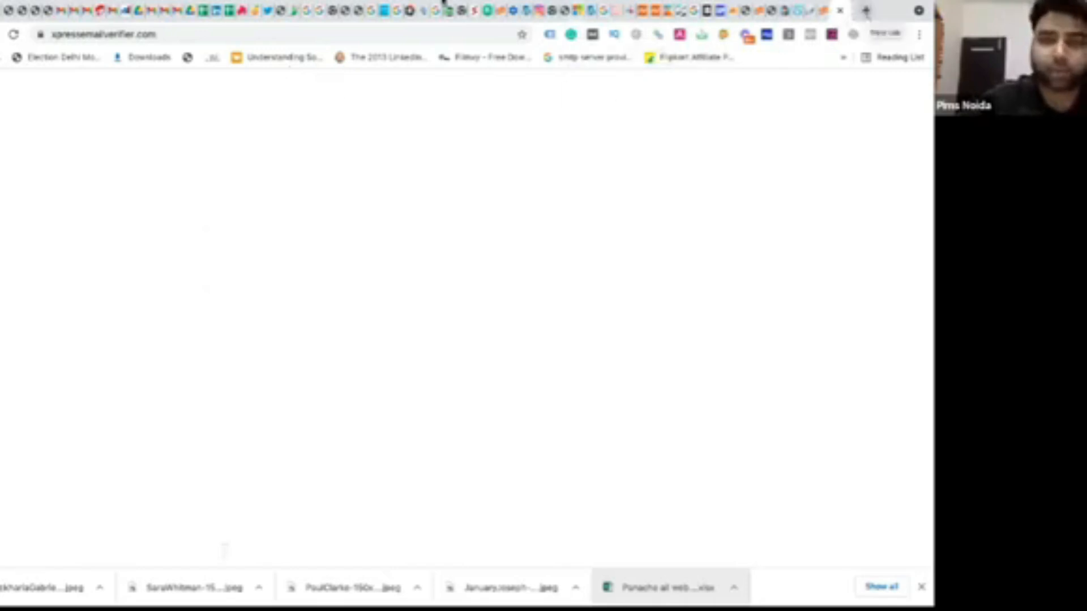
pyautogui.moveTo(439, 2)
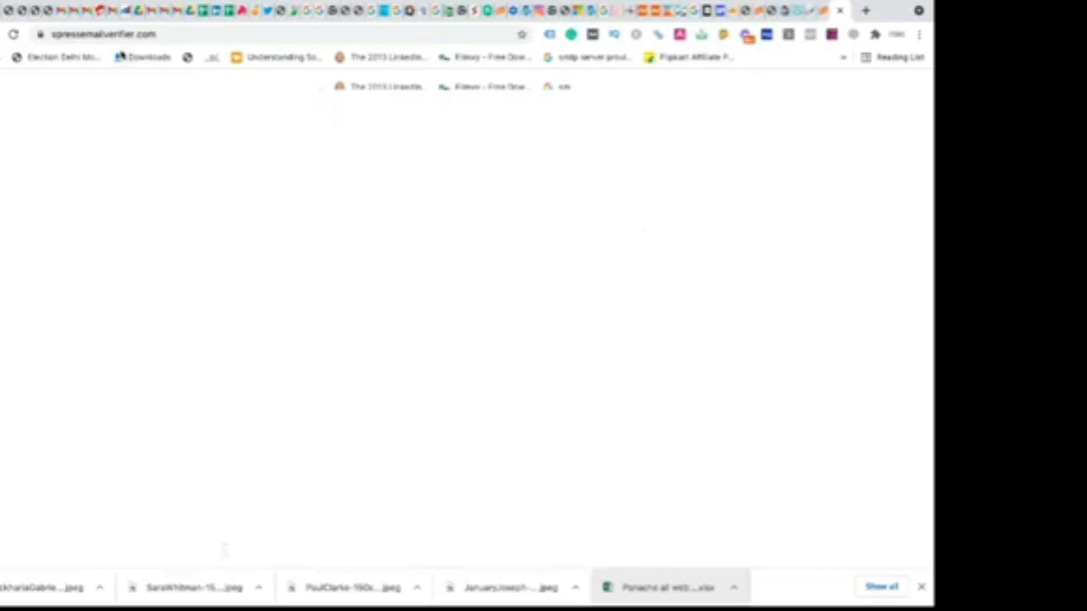
# - Open xpressemailverifier.com/wp-admin to reach the WordPress login, then return to cPanel
pyautogui.click(167, 35)
pyautogui.hotkey('ctrl', 'c')
pyautogui.click(168, 35)
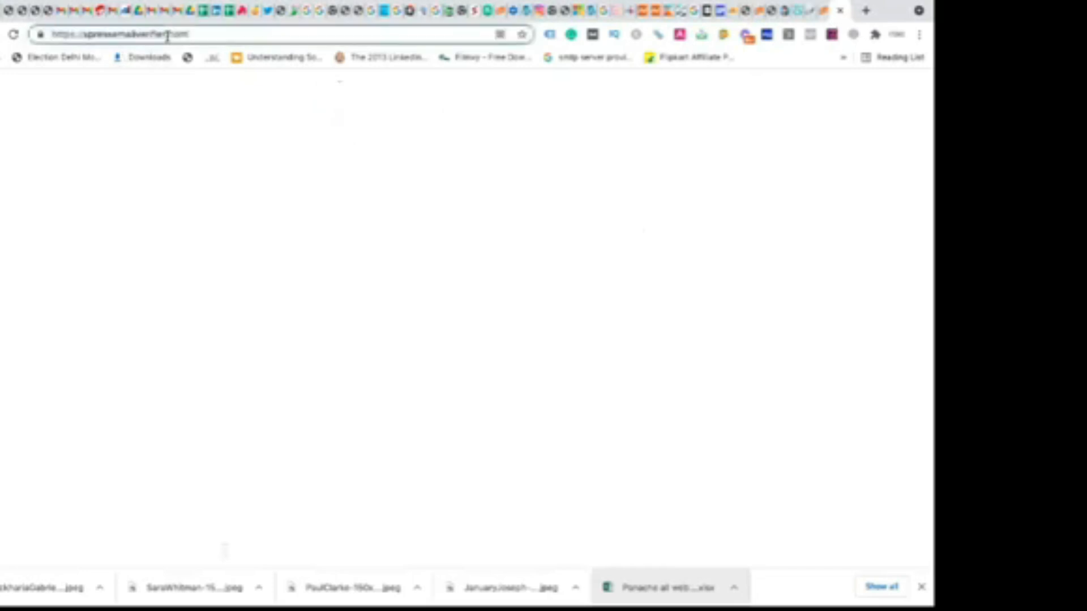
pyautogui.write('/wp')
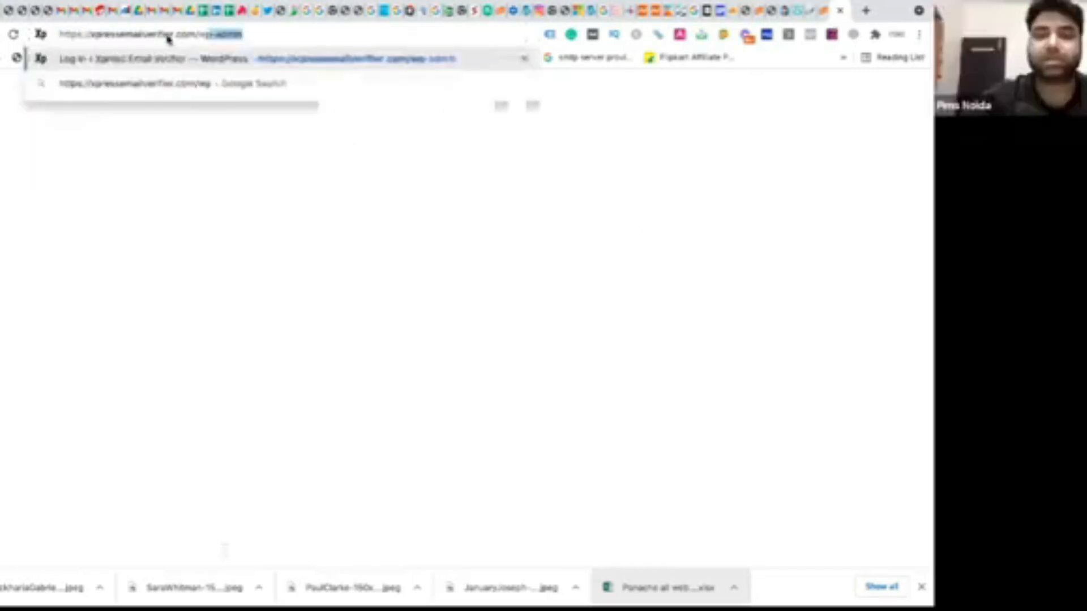
pyautogui.press('Return')
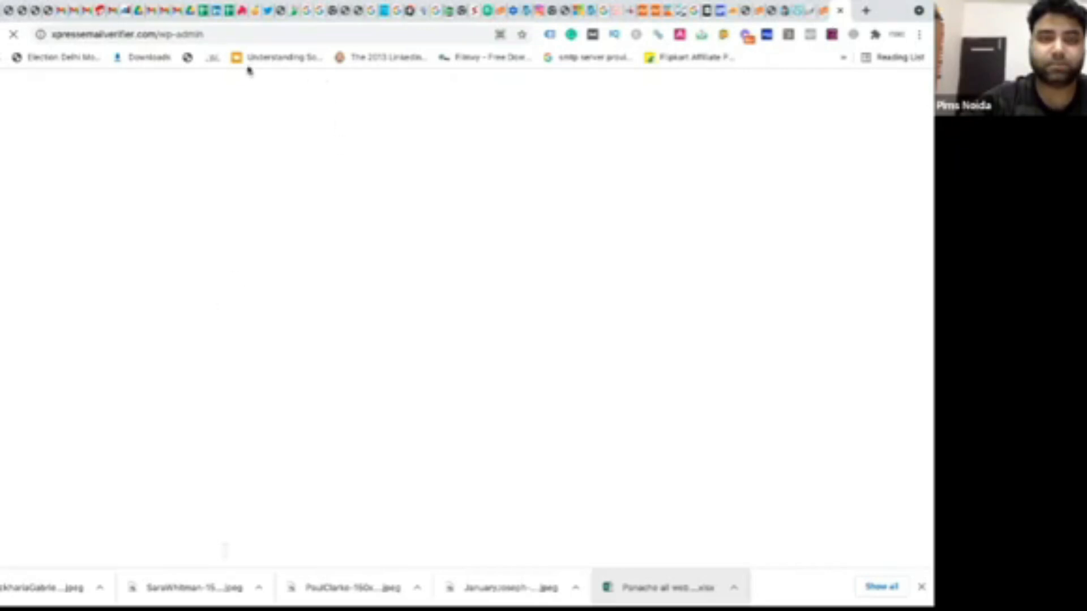
pyautogui.click(218, 34)
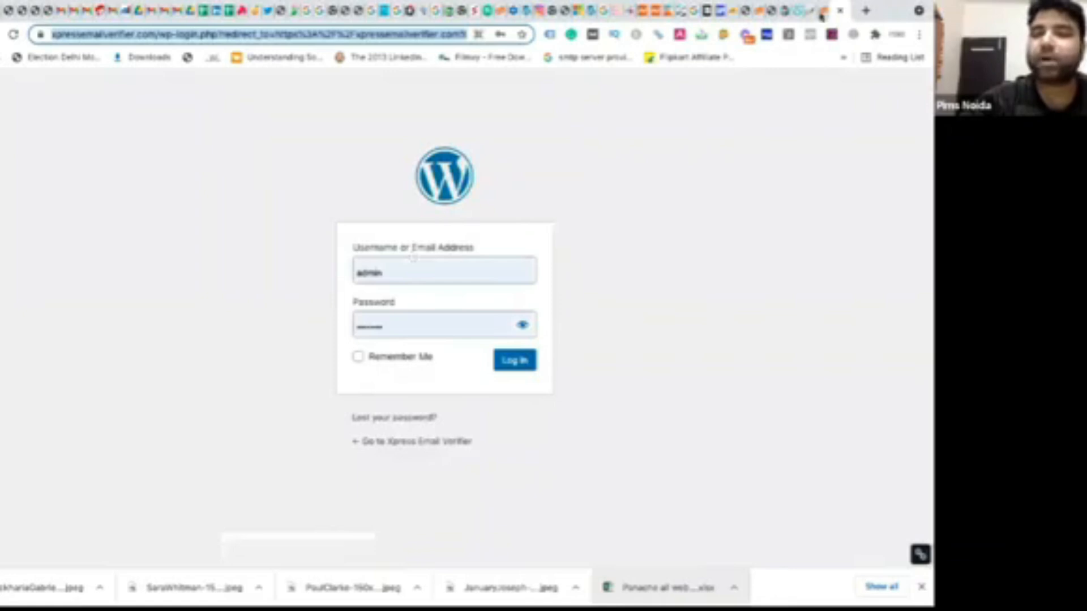
pyautogui.click(823, 11)
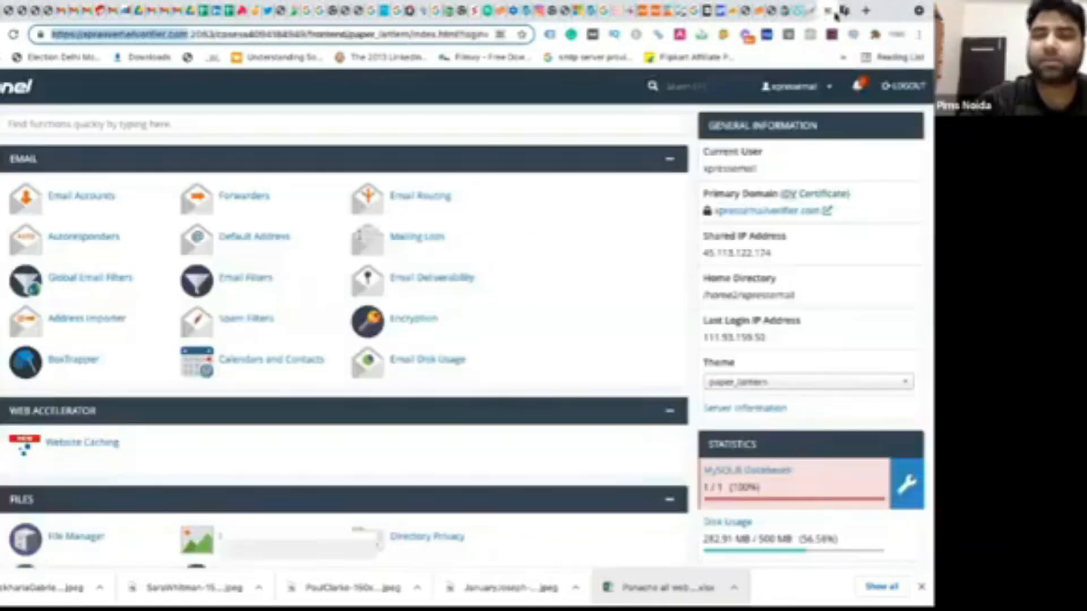
# - Look over the WordPress login, cPanel and Softaculous theme-selection tabs
pyautogui.click(844, 10)
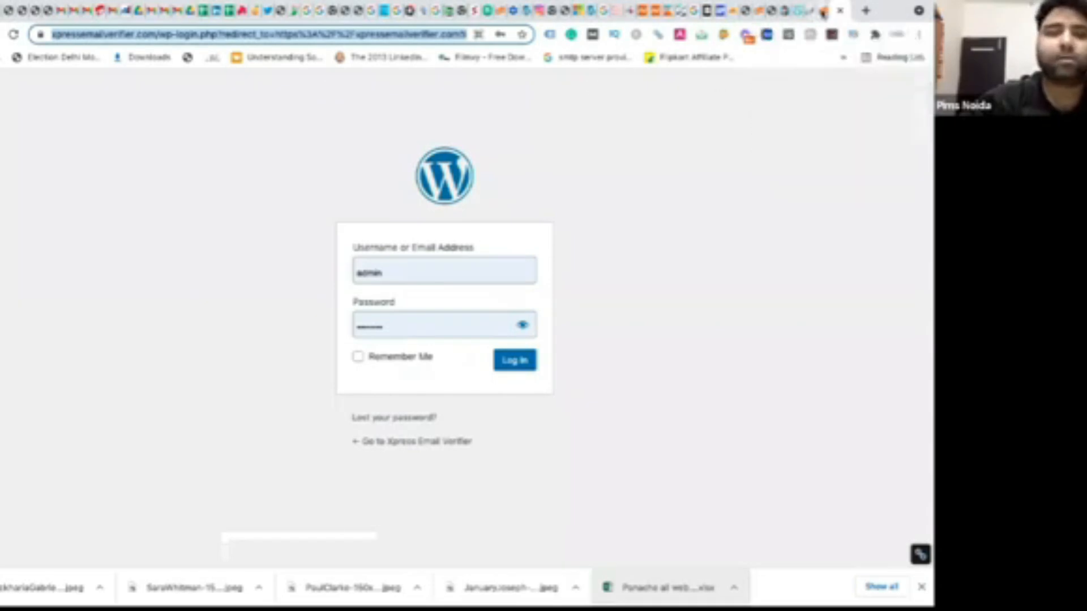
pyautogui.click(822, 11)
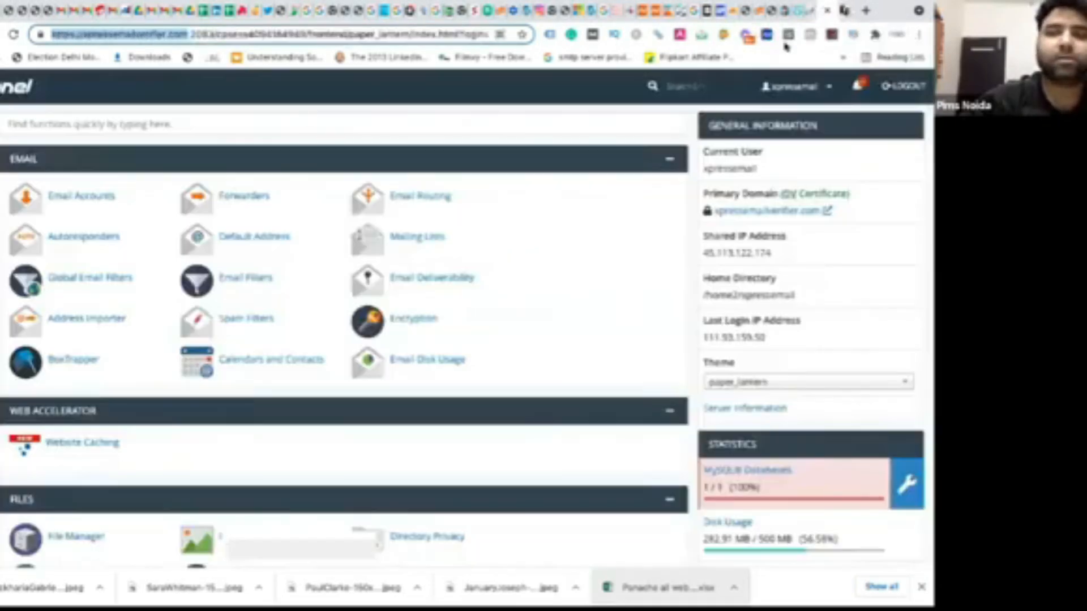
pyautogui.click(809, 11)
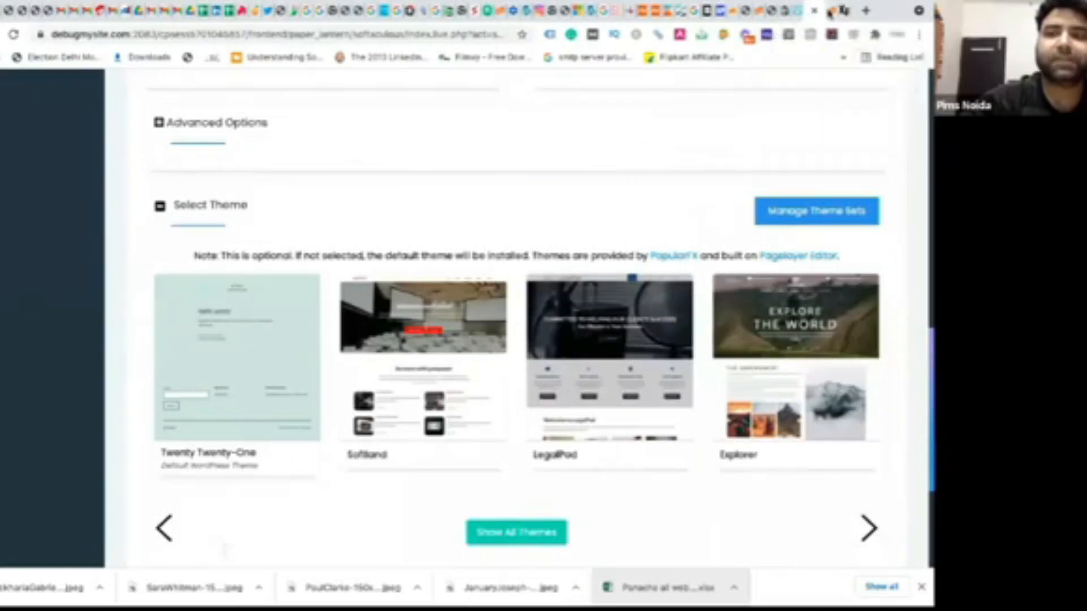
pyautogui.click(828, 12)
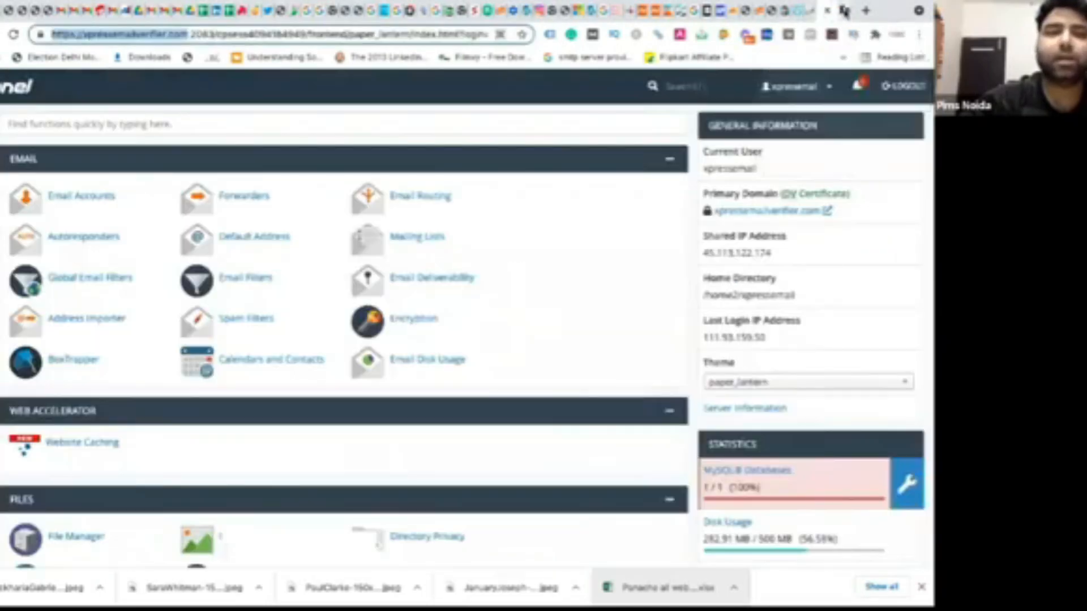
pyautogui.click(843, 11)
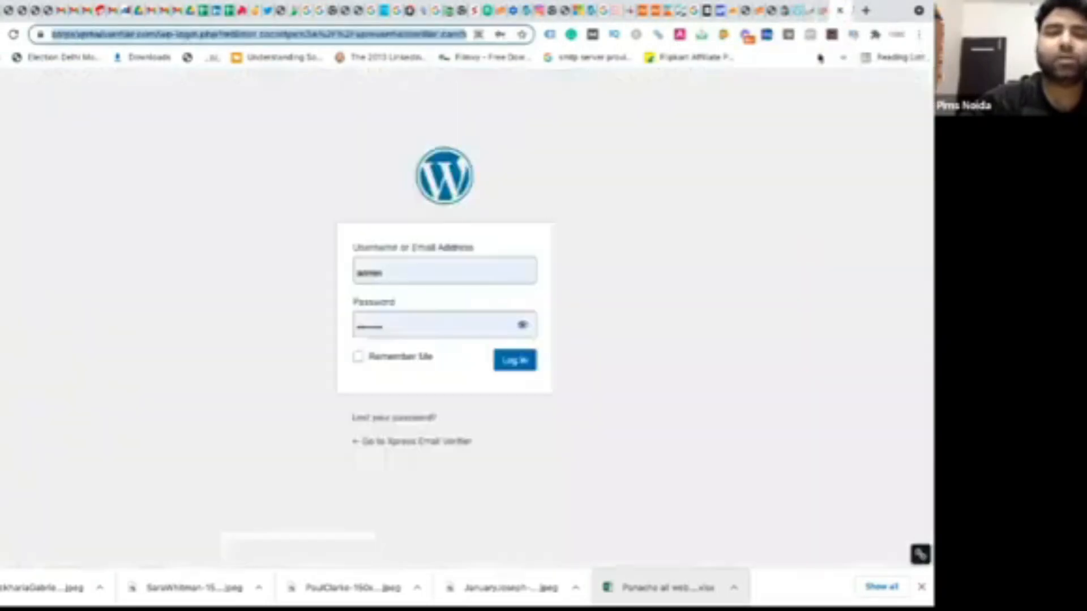
# - Open xpressemailverifier.com again in a new Chrome tab
pyautogui.click(866, 11)
pyautogui.hotkey('ctrl', 'v')
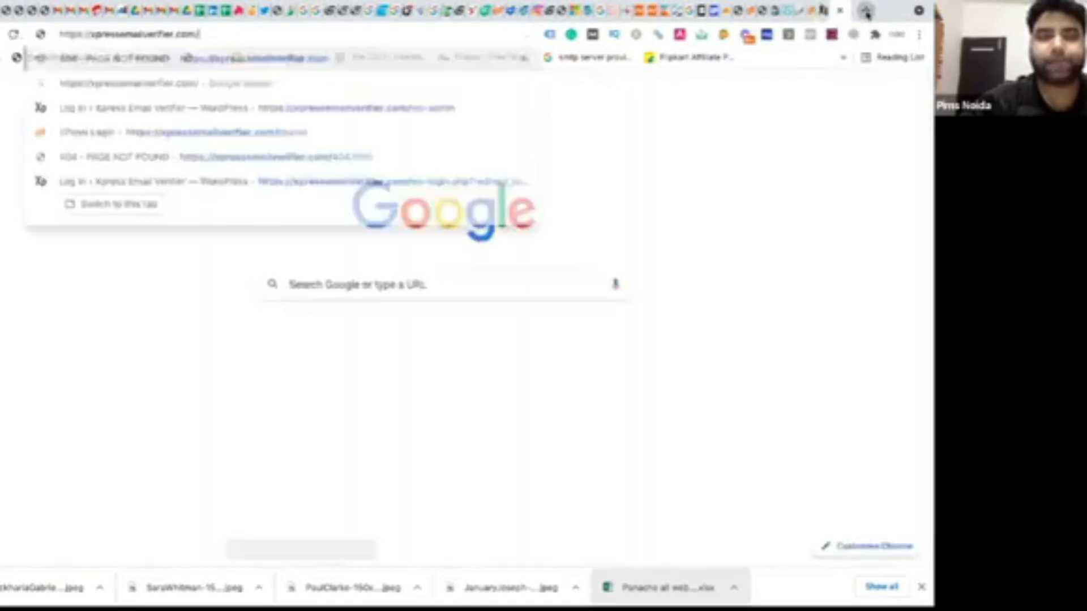
pyautogui.press('Return')
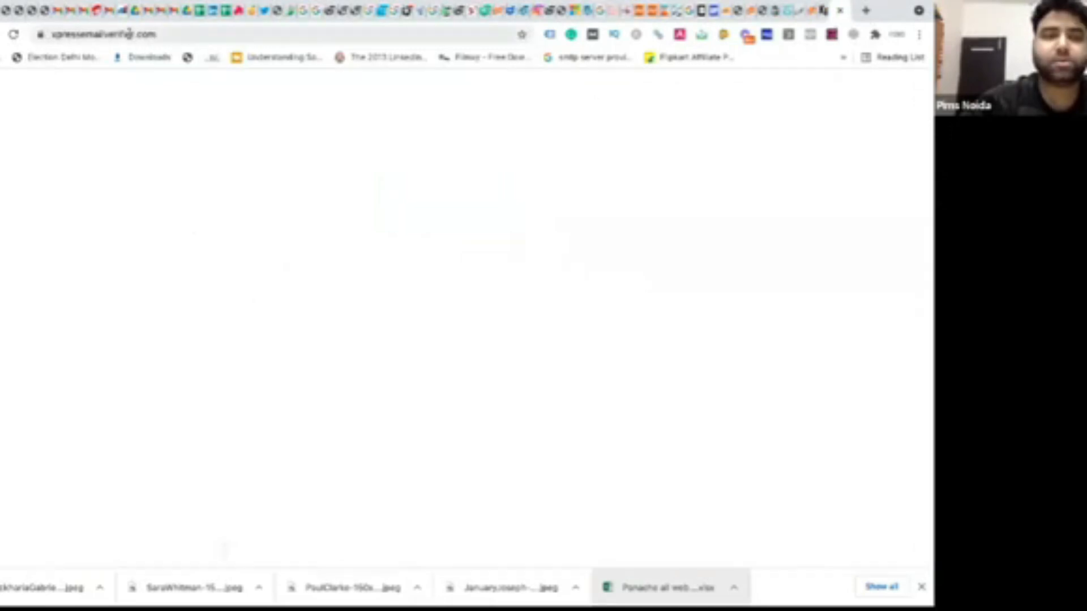
# - Reload the xpressemailverifier.com homepage and check its connection security details
pyautogui.click(129, 34)
pyautogui.press('Return')
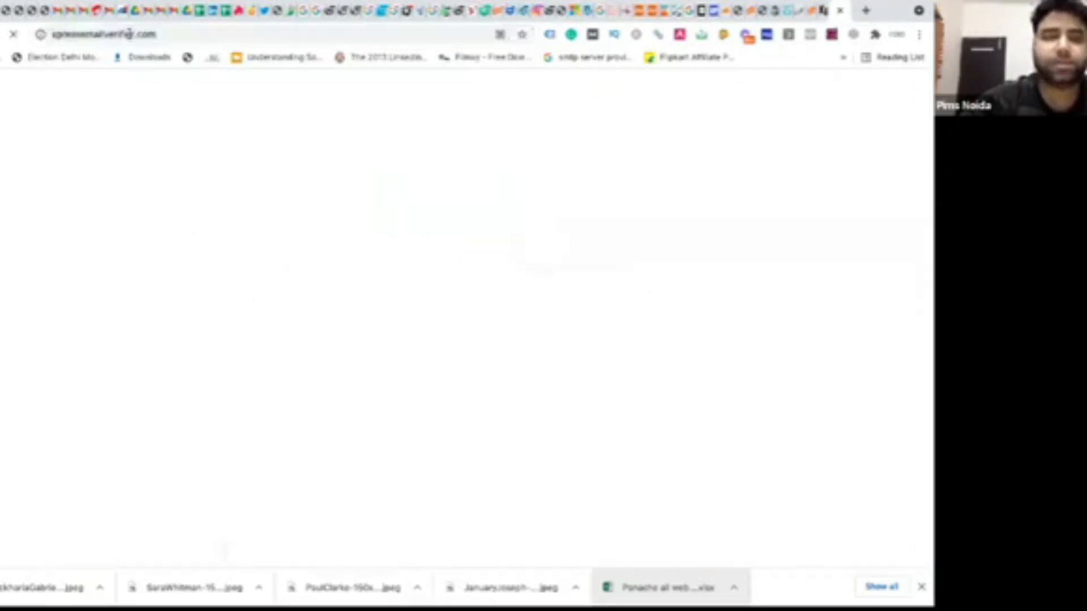
pyautogui.click(40, 35)
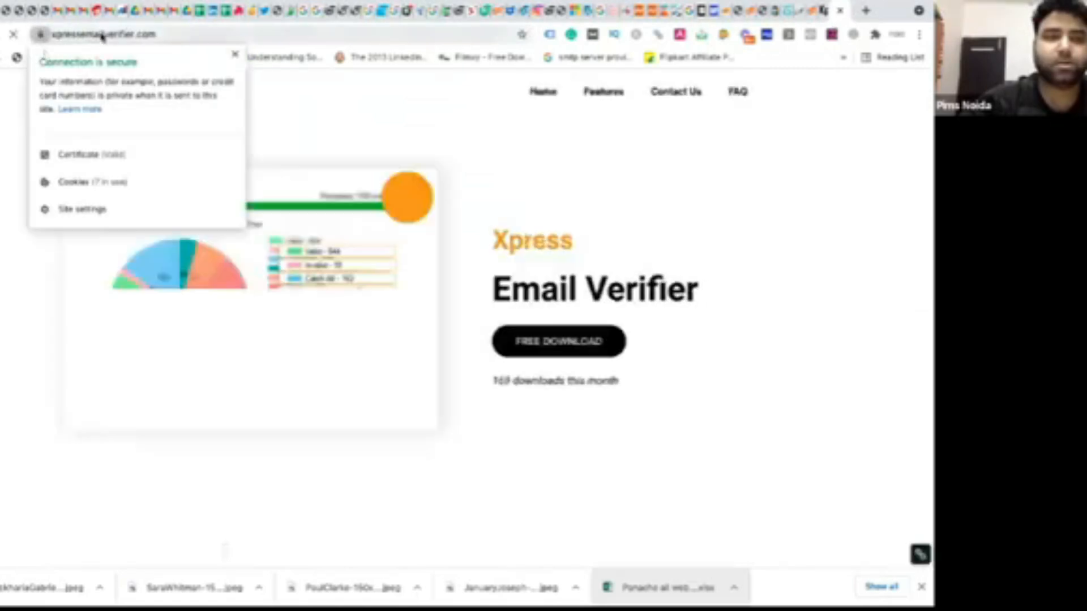
pyautogui.click(408, 149)
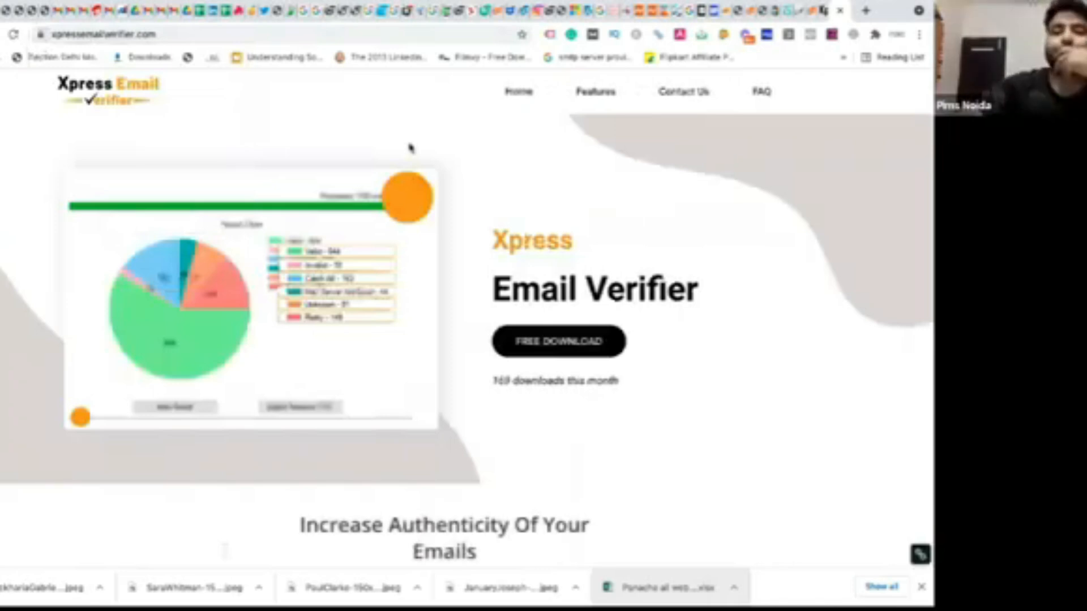
# - Scroll through the homepage, then switch to the site's wp-login.php tab
pyautogui.scroll(-5, 391, 343)
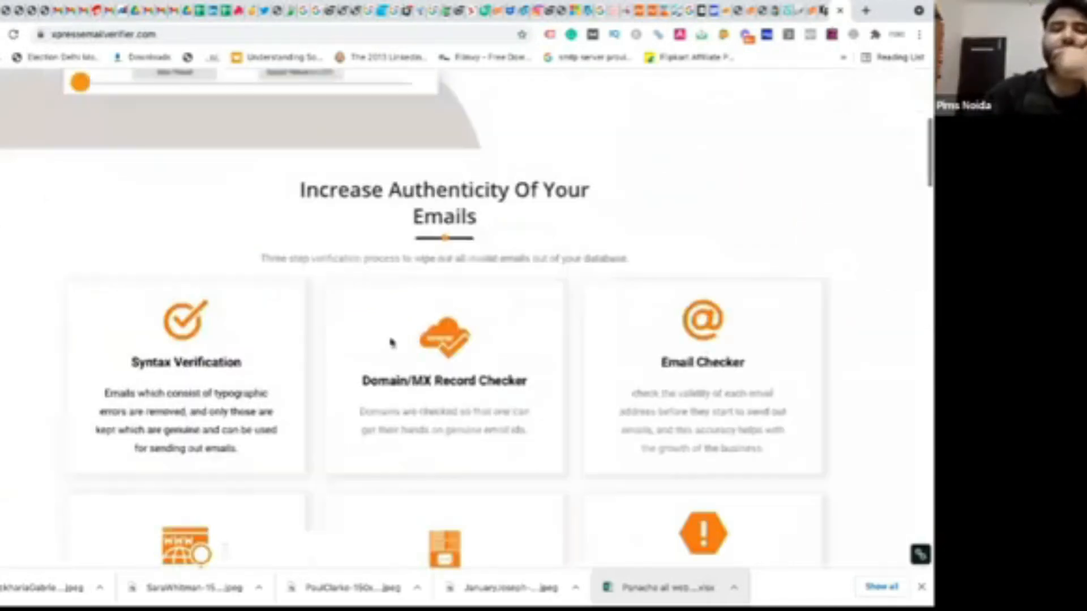
pyautogui.scroll(-5, 392, 343)
pyautogui.scroll(-15, 390, 342)
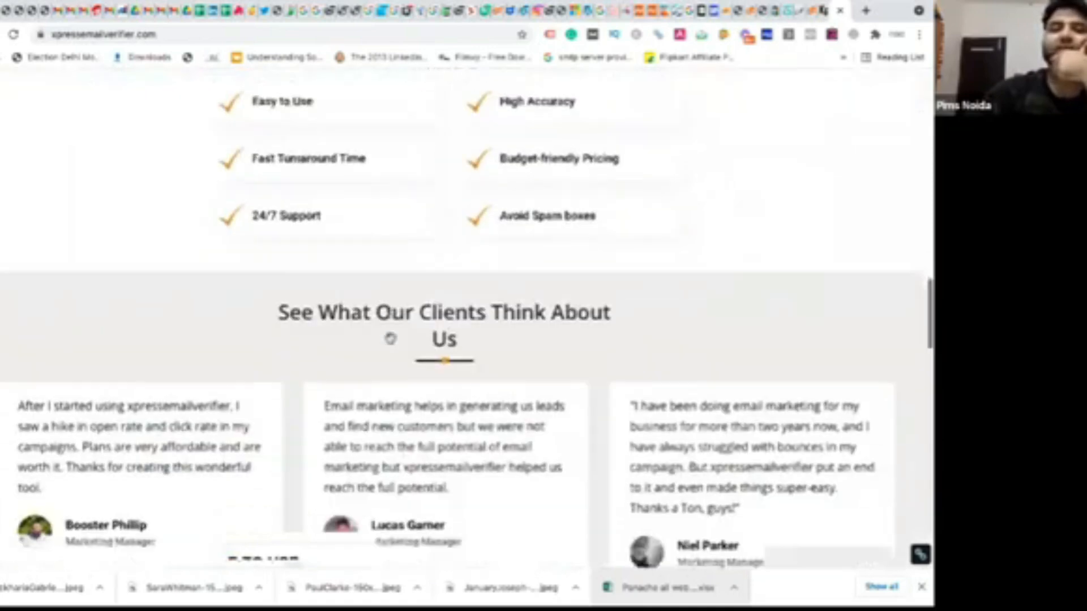
pyautogui.scroll(-10, 391, 343)
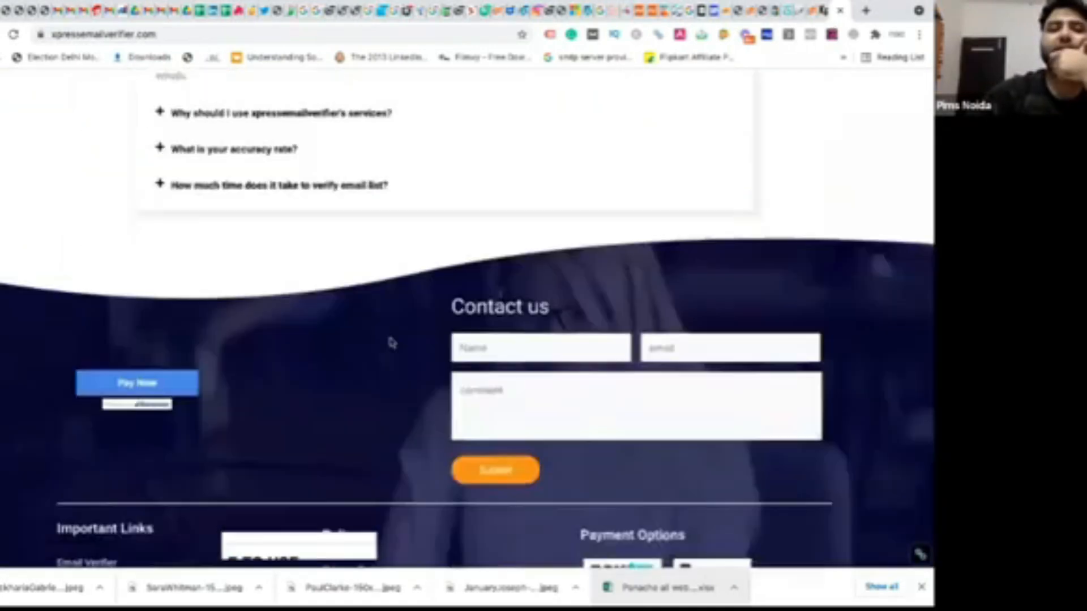
pyautogui.scroll(8, 389, 340)
pyautogui.scroll(20, 391, 339)
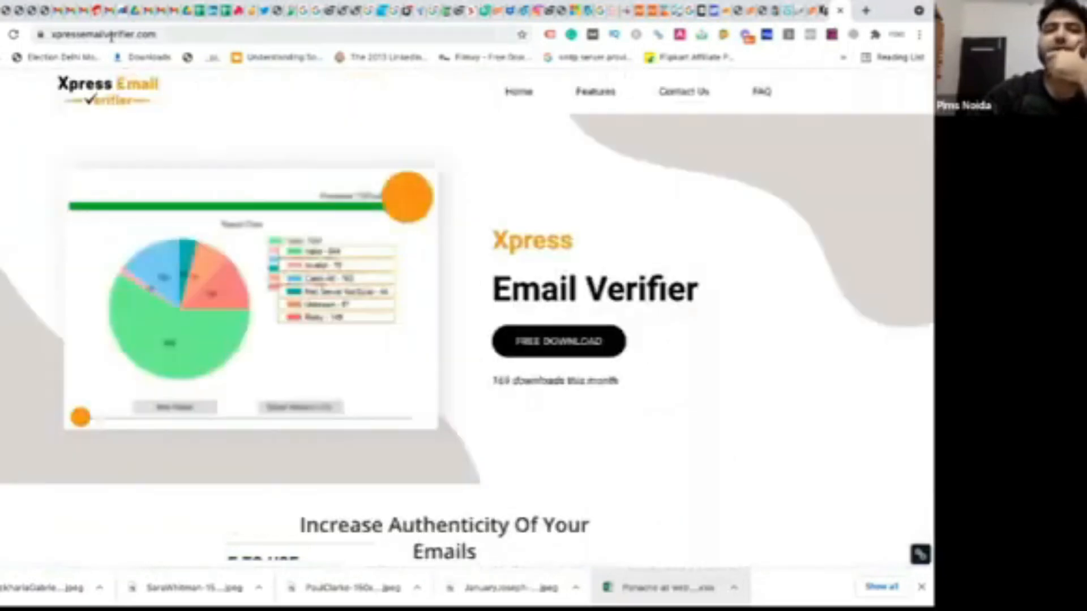
pyautogui.click(111, 35)
pyautogui.hotkey('ctrl', 'c')
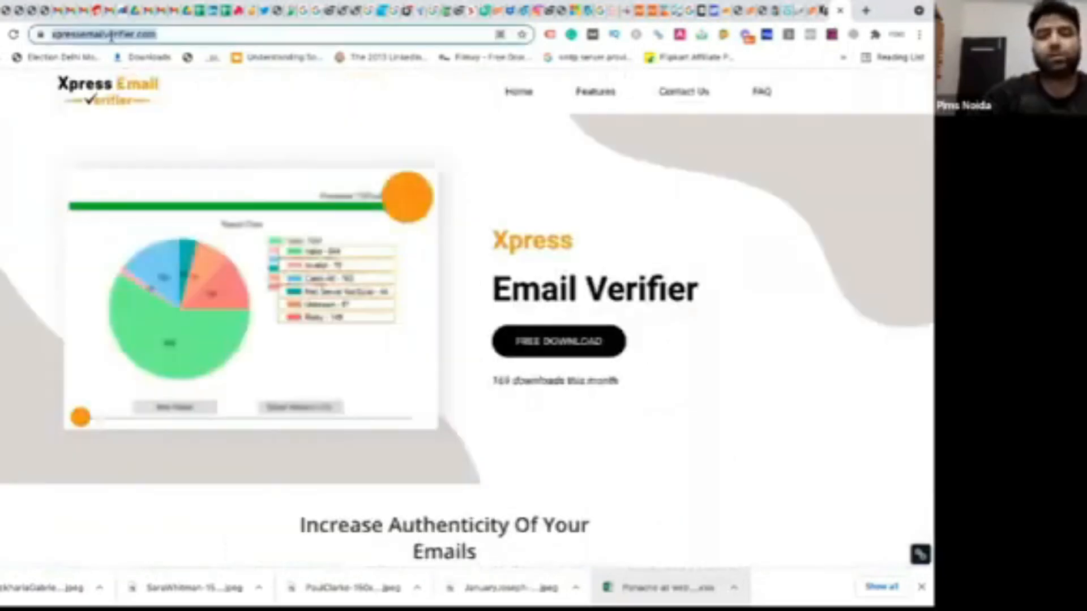
pyautogui.click(825, 9)
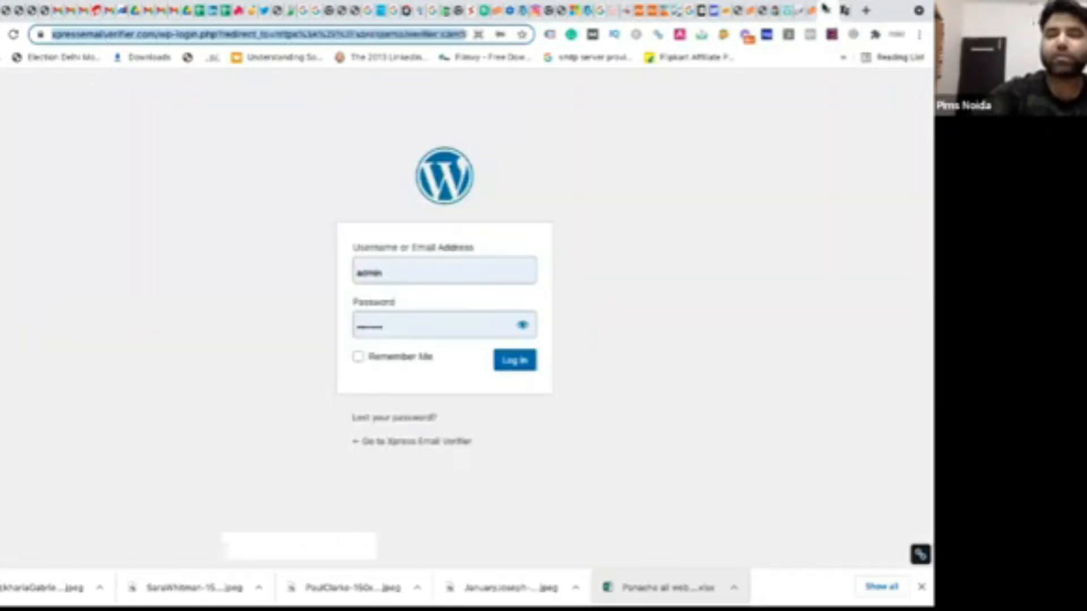
# - Log in with the prefilled admin credentials to reach the xpressemailverifier.com dashboard
pyautogui.click(399, 273)
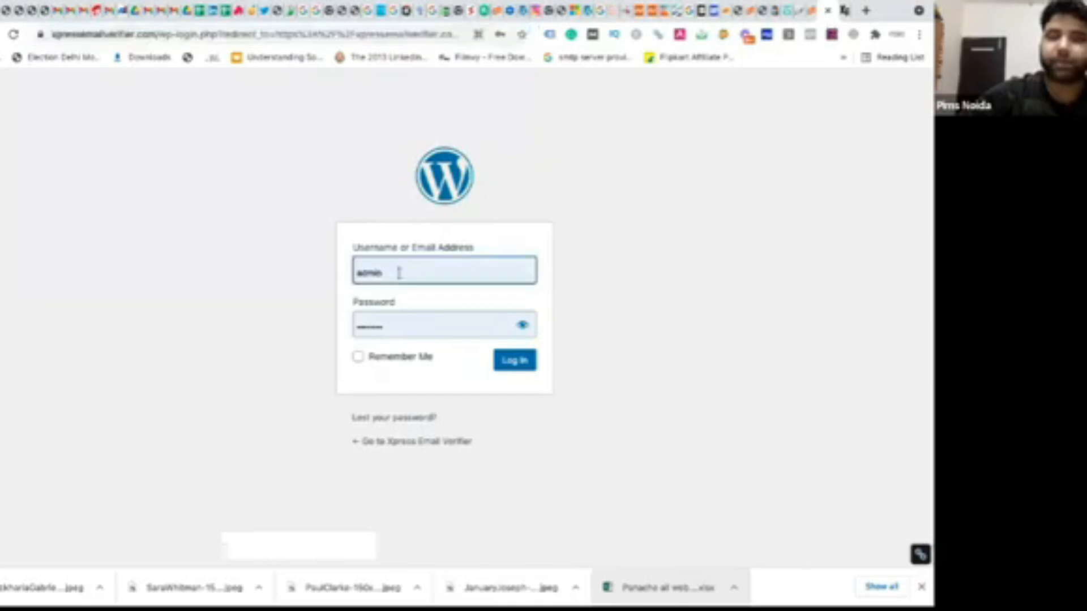
pyautogui.click(516, 362)
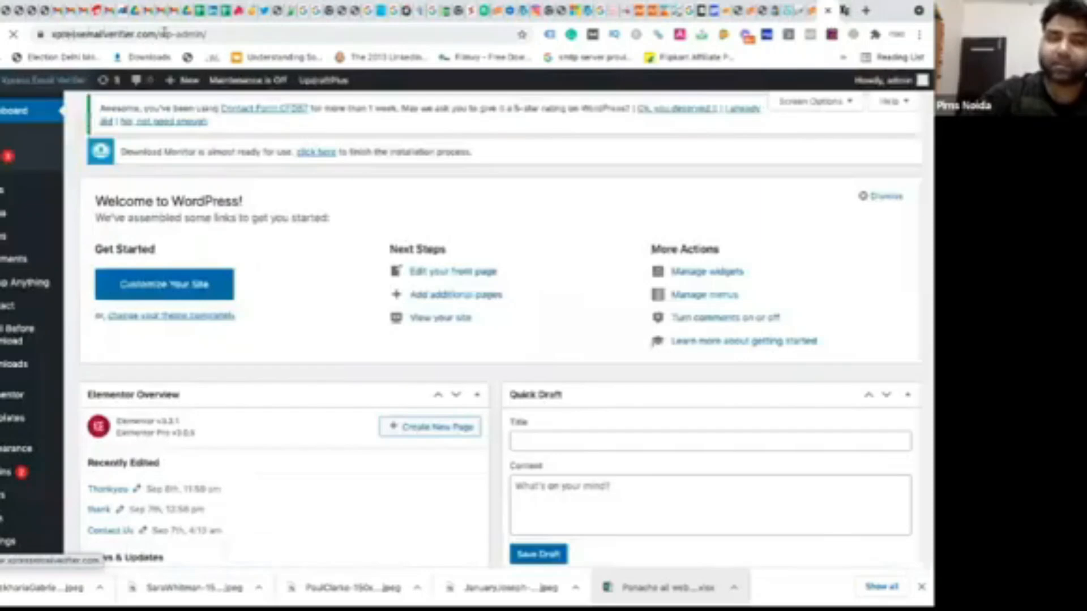
pyautogui.click(212, 32)
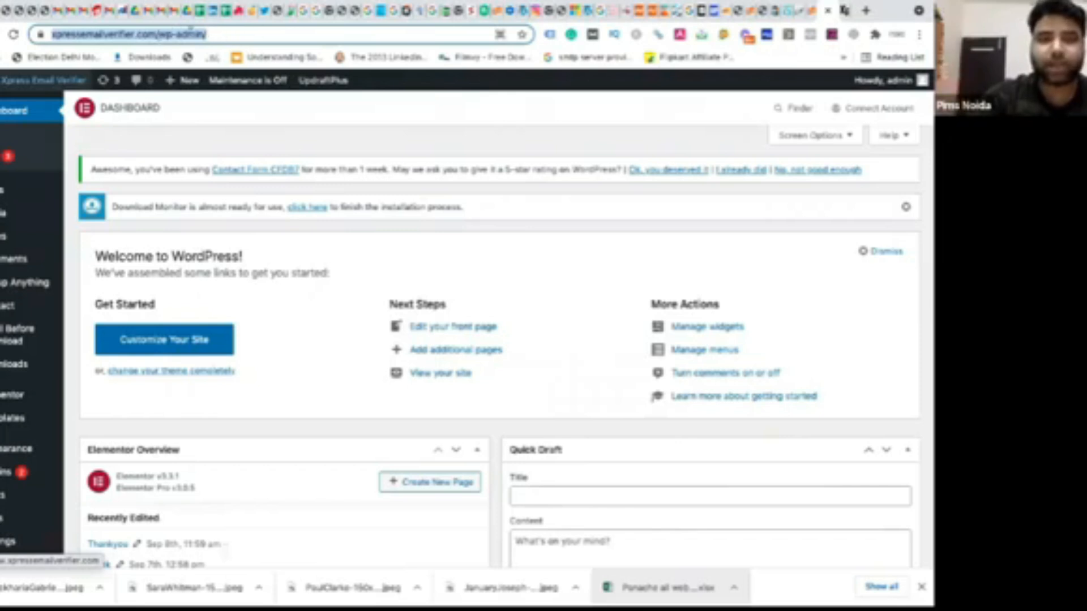
# - Request xpressemailverifier.com/cpanel in a new Chrome tab
pyautogui.click(866, 11)
pyautogui.hotkey('ctrl', 'v')
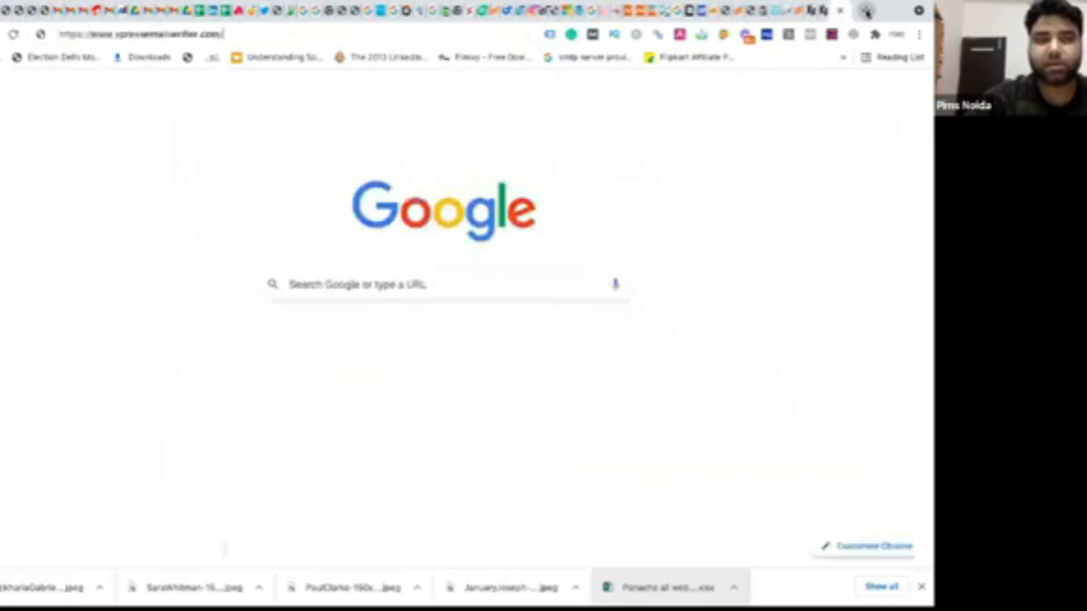
pyautogui.write('cpane')
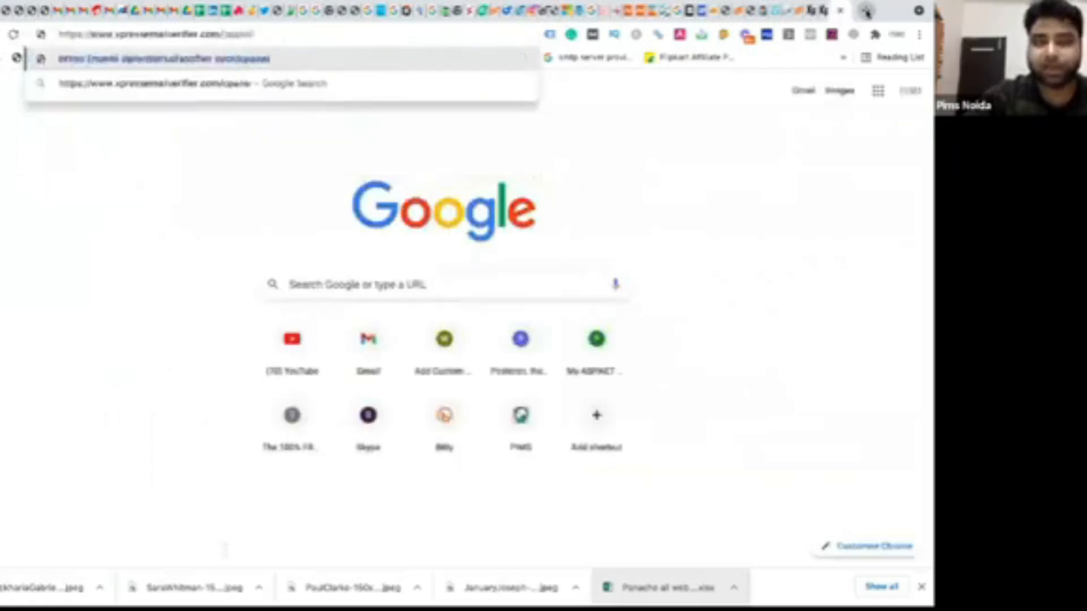
pyautogui.write('l')
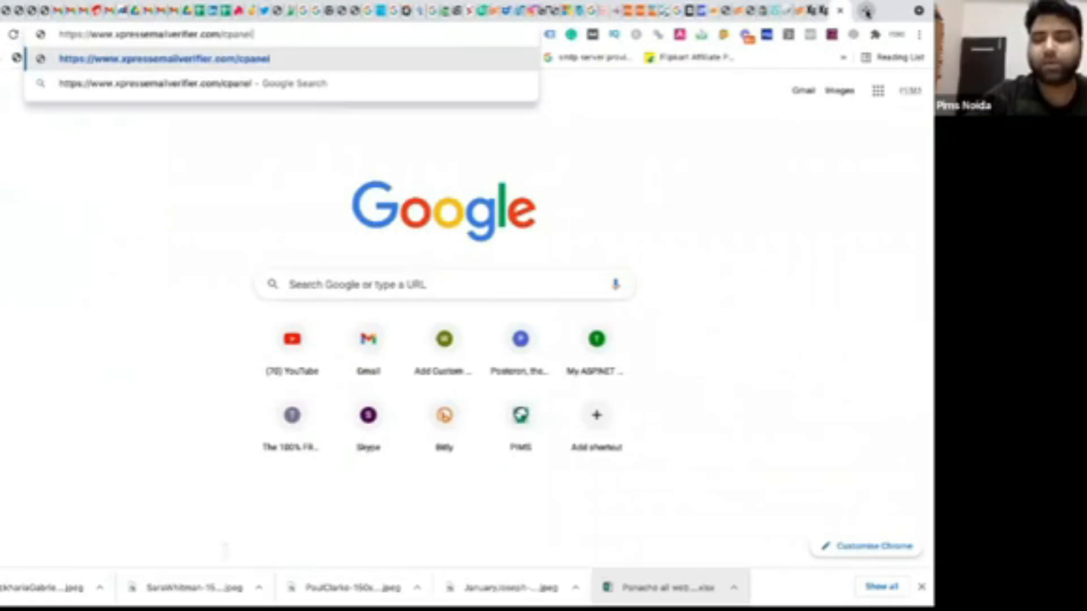
pyautogui.press('Return')
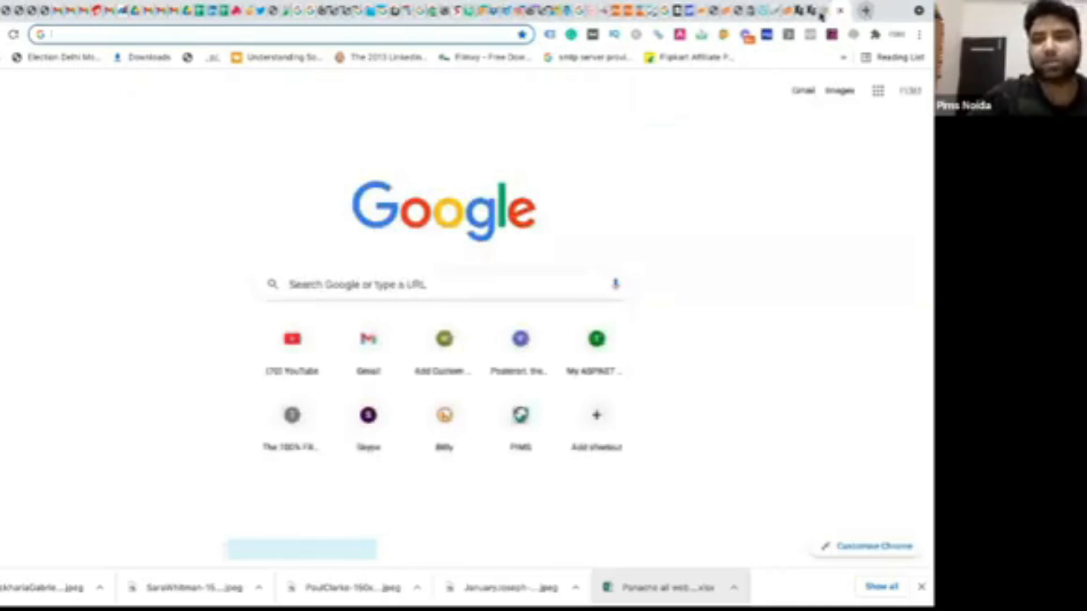
# - Autofill the port 2083 cPanel login with the saved credentials, then return to the blank tab
pyautogui.click(824, 13)
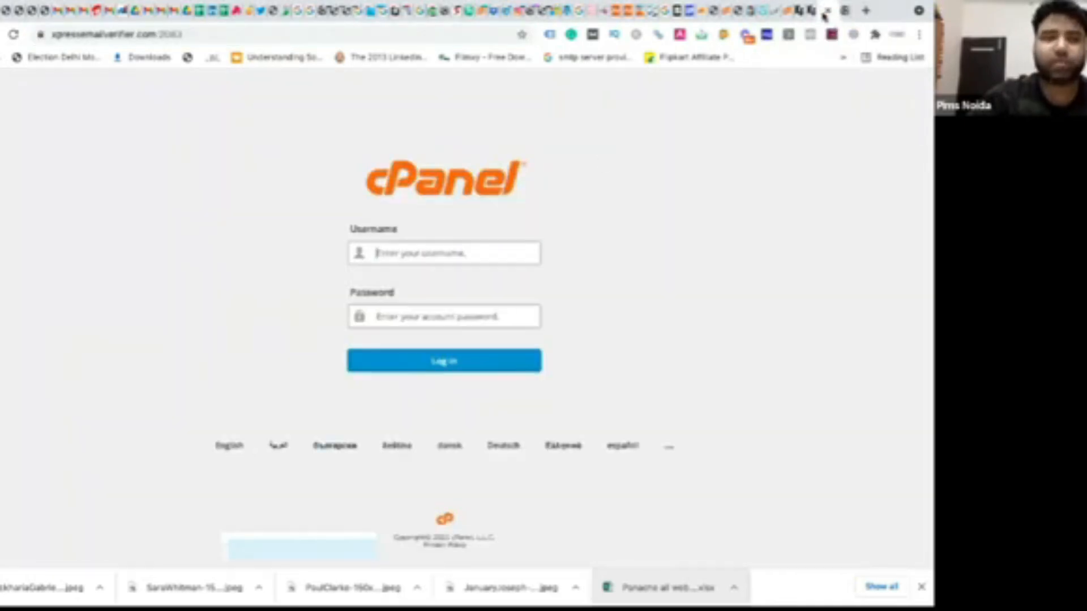
pyautogui.click(412, 252)
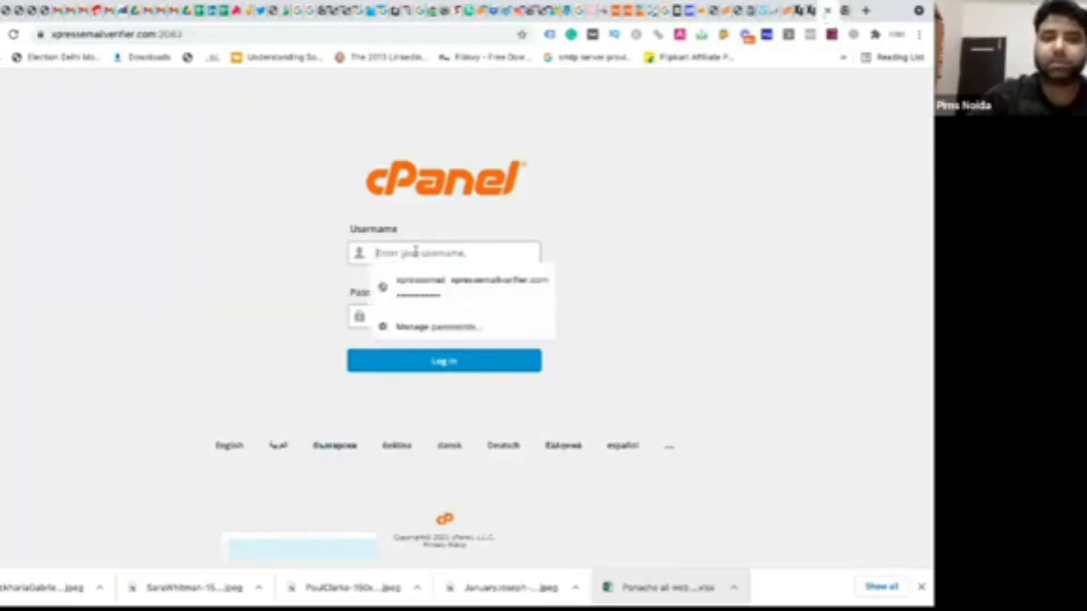
pyautogui.click(441, 288)
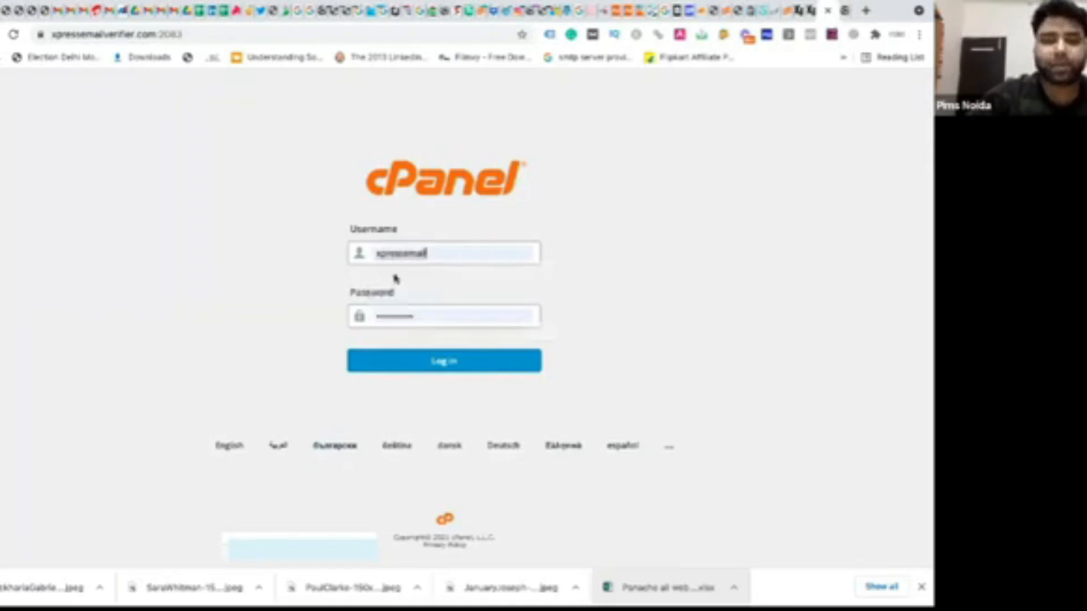
pyautogui.click(845, 11)
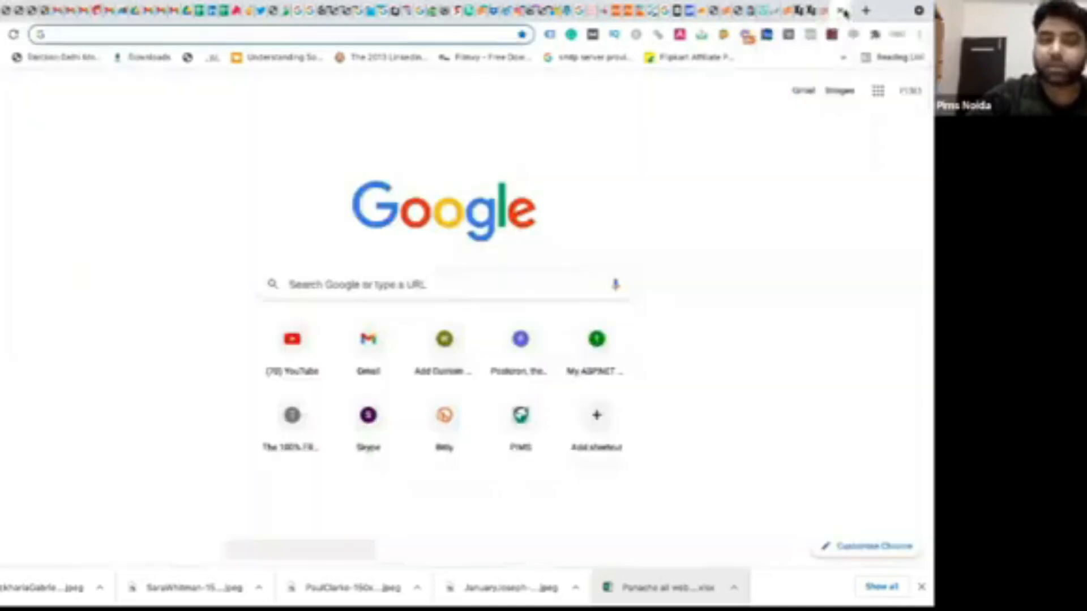
# - Load xpressemailverifier.com/wp-admin in the new tab
pyautogui.click(117, 35)
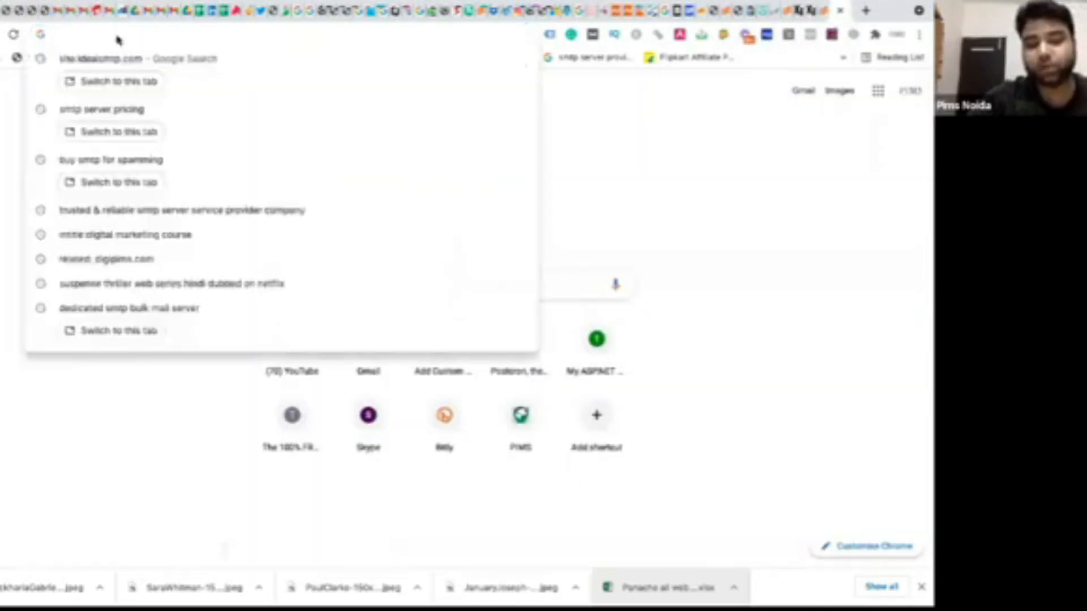
pyautogui.hotkey('ctrl', 'v')
pyautogui.write('wp-admin')
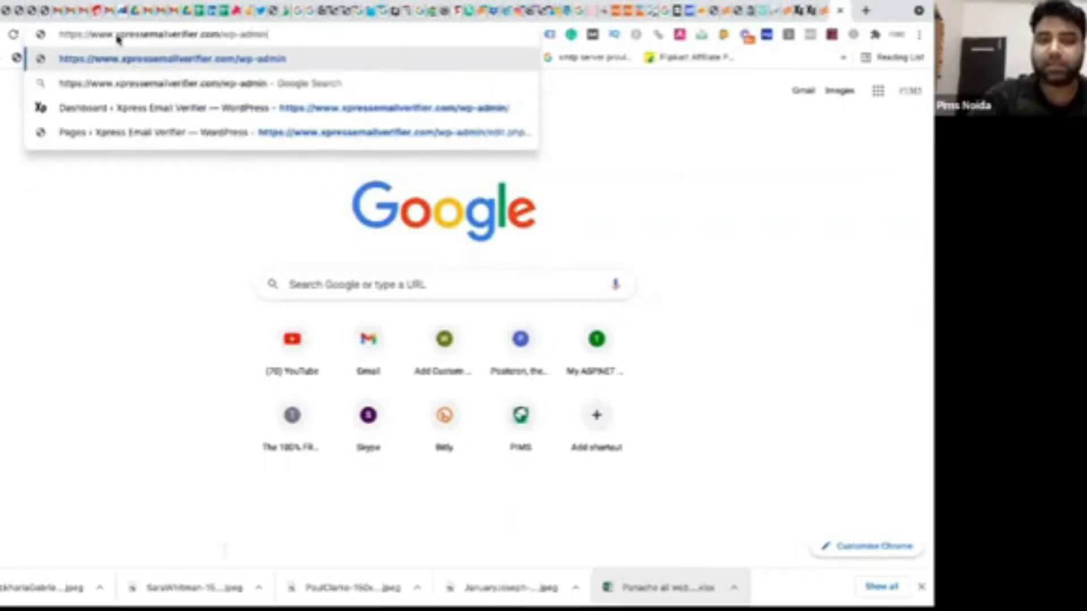
pyautogui.press('Return')
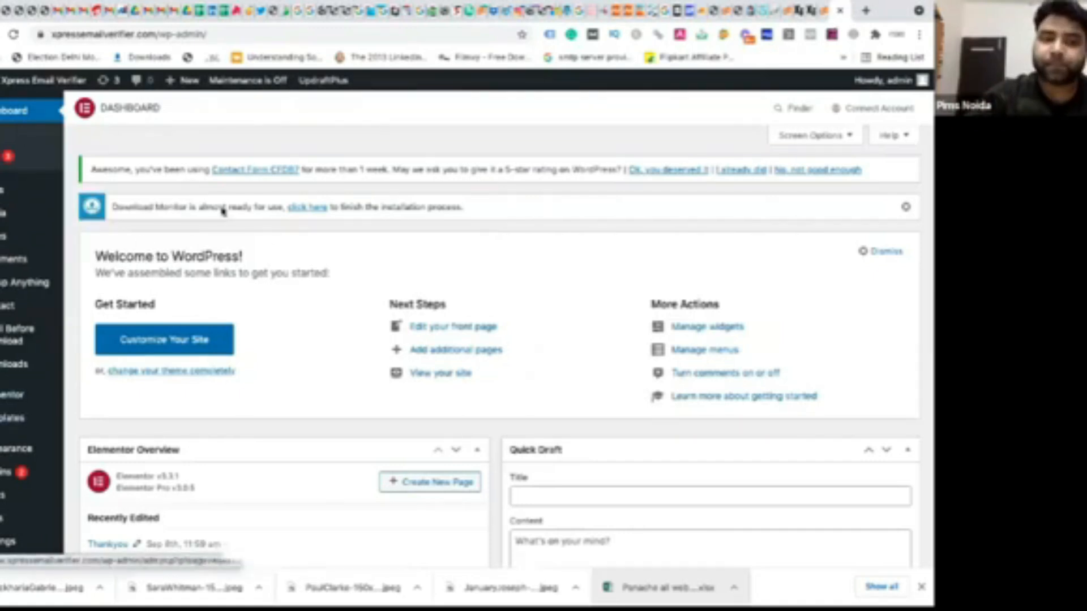
# - Scroll the dashboard panels showing 8 pages, WordPress 5.8.1, Astra theme and Site Health
pyautogui.scroll(-3, 215, 440)
pyautogui.scroll(-5, 215, 441)
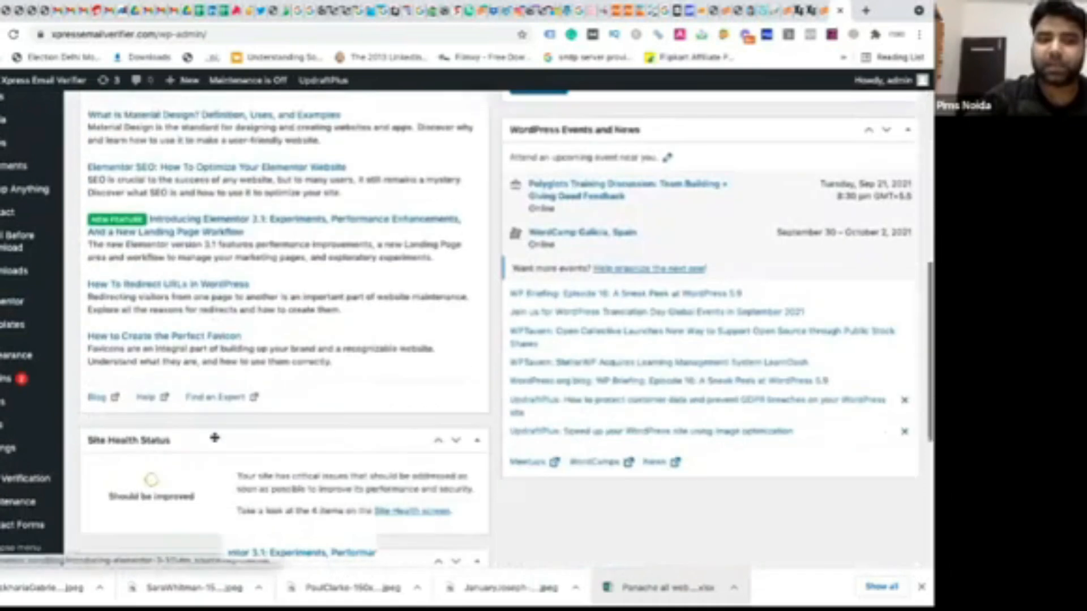
pyautogui.scroll(10, 215, 441)
pyautogui.scroll(-10, 215, 440)
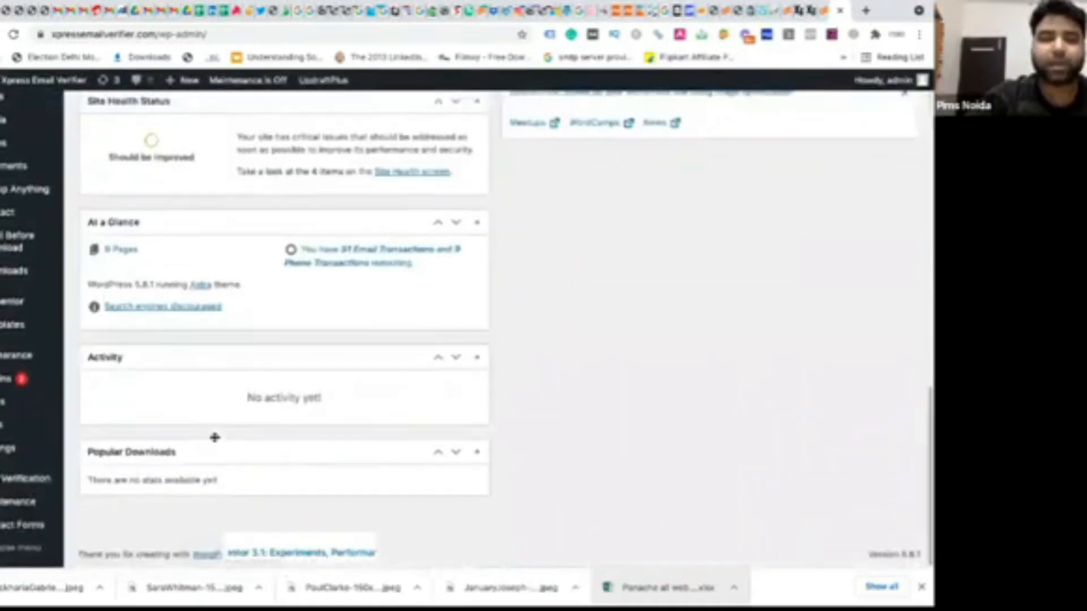
pyautogui.scroll(10, 215, 440)
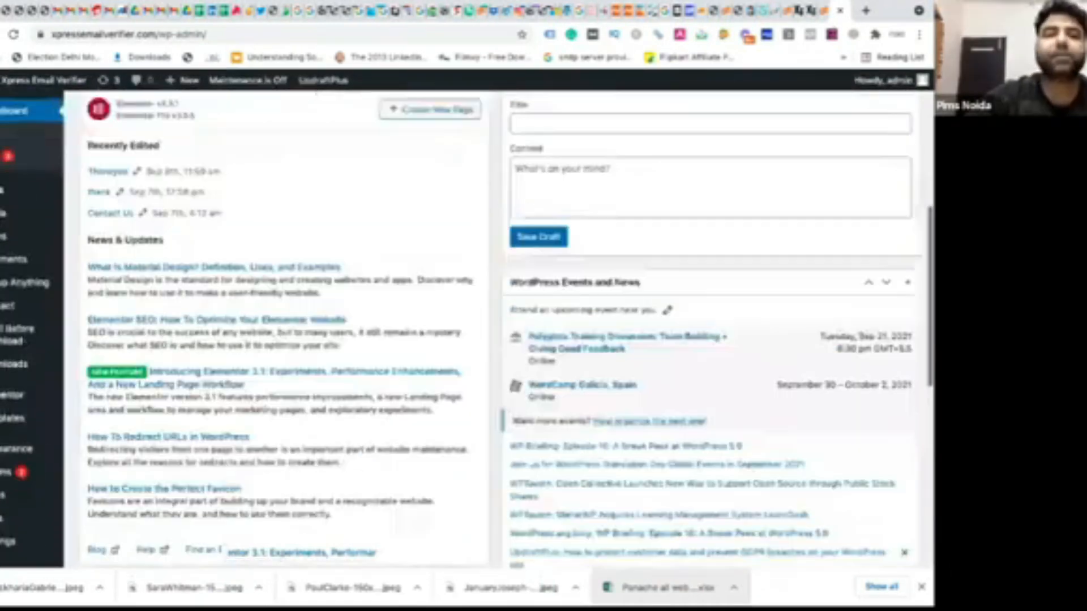
pyautogui.moveTo(60, 245)
pyautogui.moveTo(11, 337)
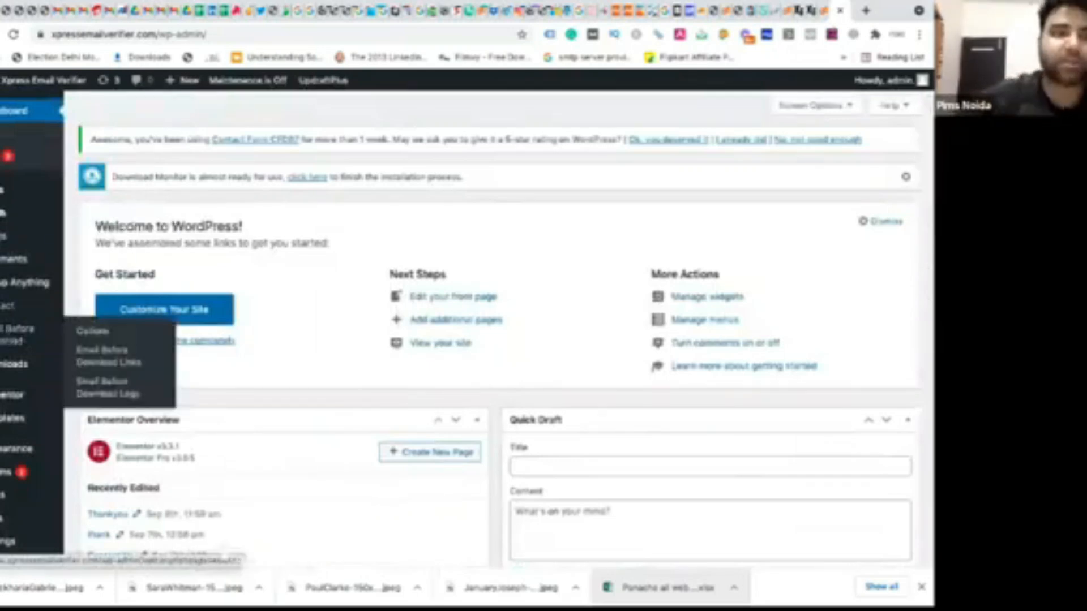
pyautogui.moveTo(7, 242)
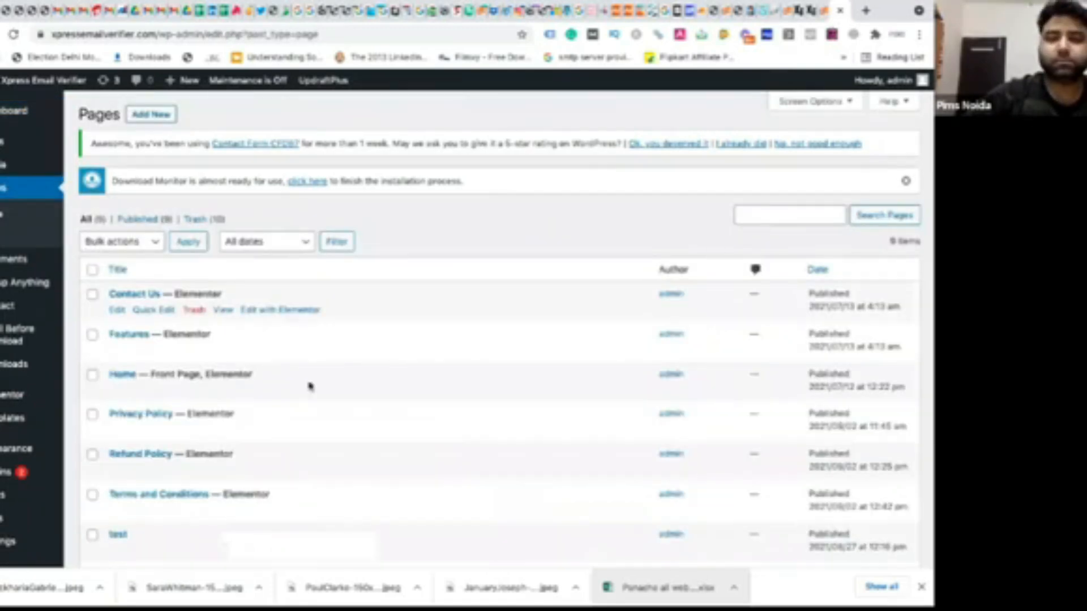
# - Scroll through the nine published pages, including Home, Contact Us and Refund Policy
pyautogui.scroll(-2, 311, 390)
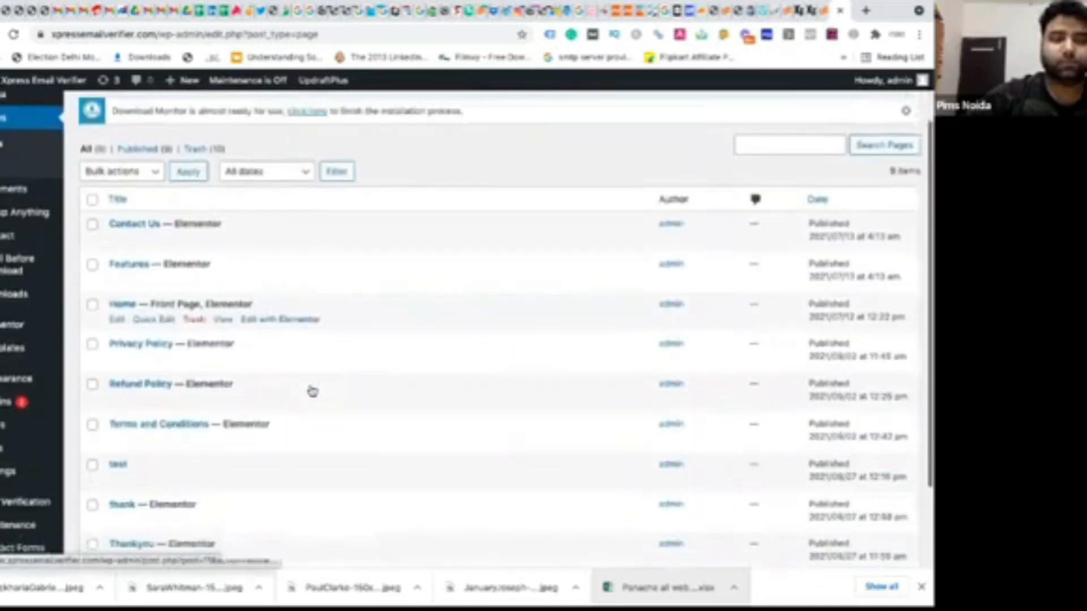
pyautogui.scroll(-1, 312, 390)
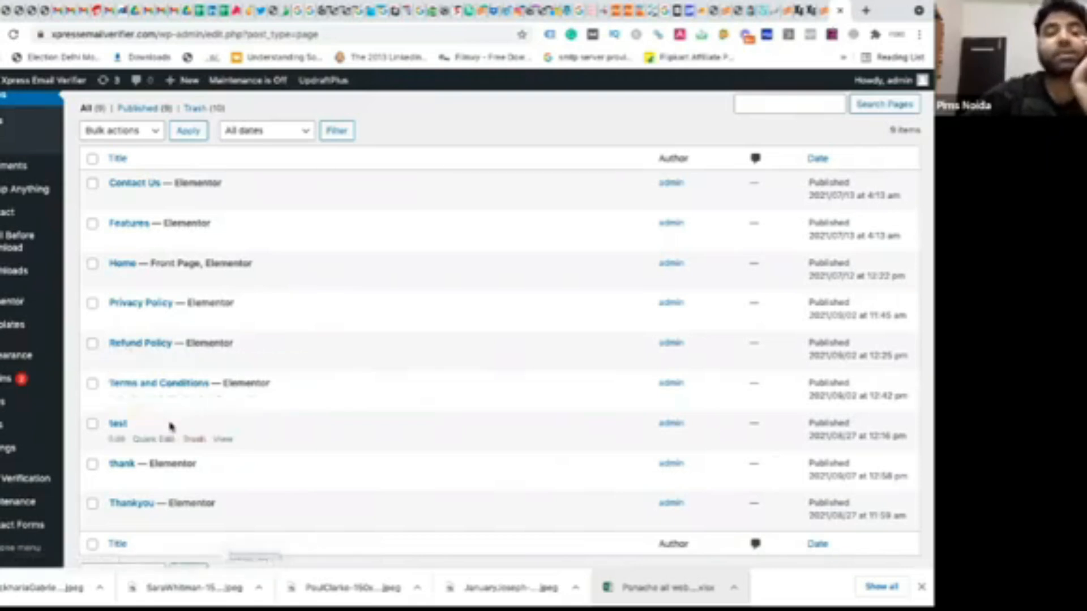
pyautogui.scroll(-2, 175, 435)
pyautogui.scroll(4, 174, 430)
pyautogui.scroll(-3, 173, 430)
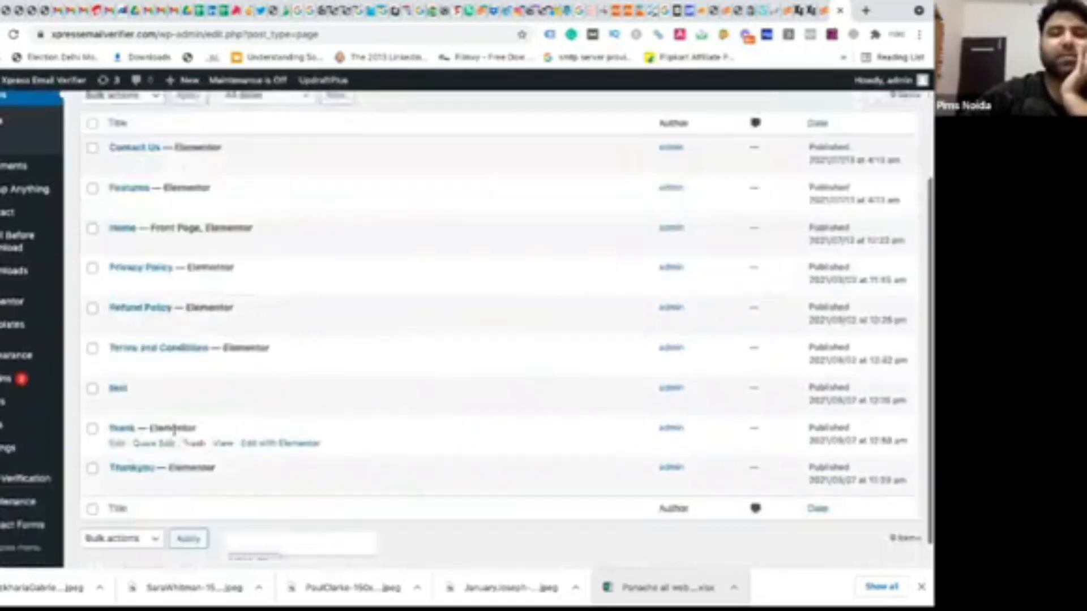
pyautogui.scroll(1, 174, 431)
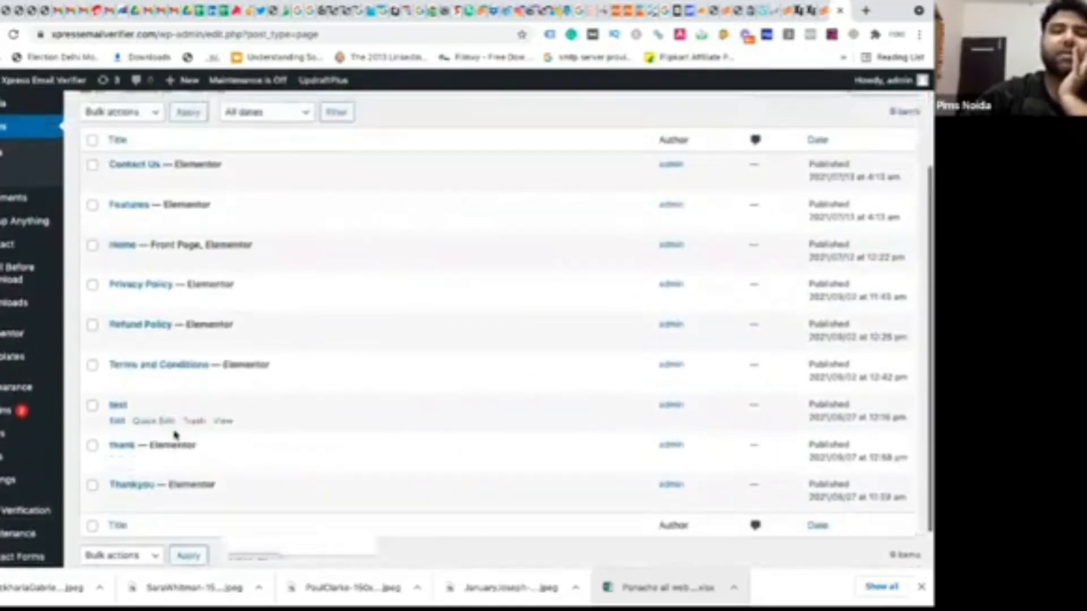
pyautogui.scroll(2, 174, 433)
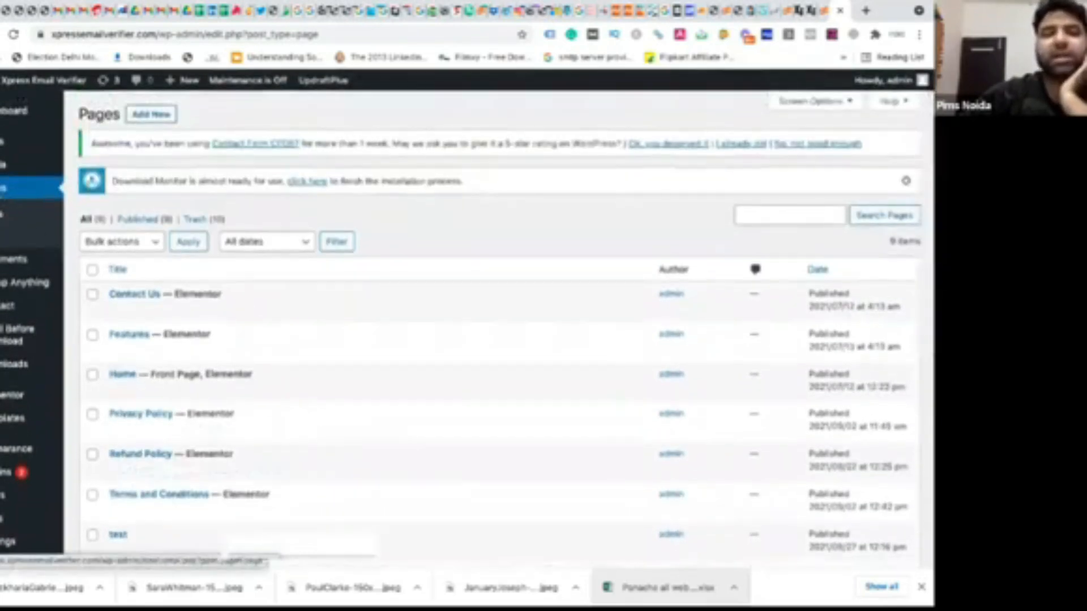
pyautogui.click(2, 193)
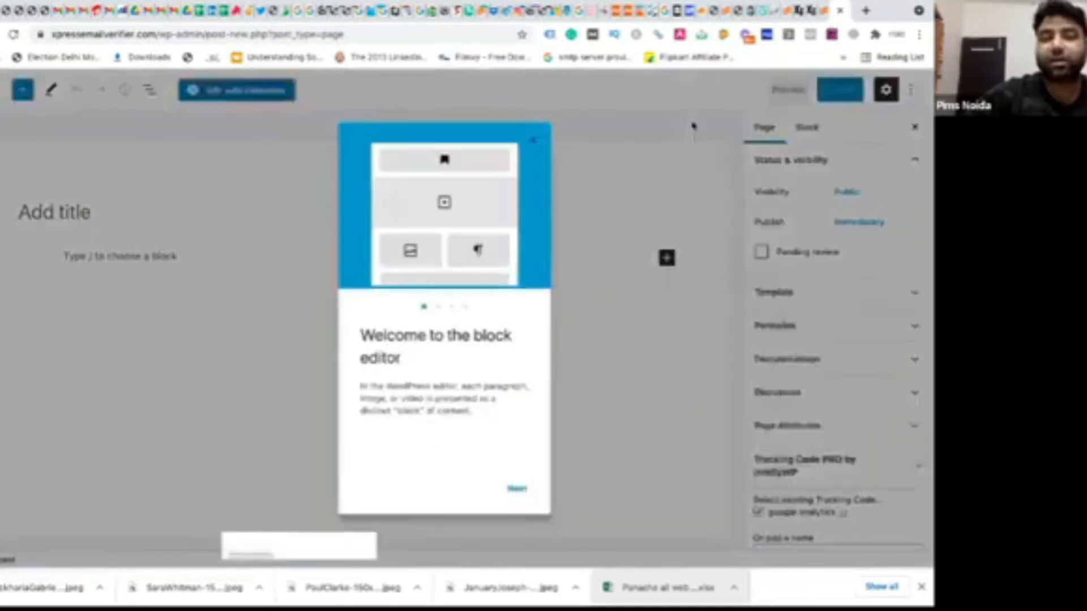
# - Dismiss the block editor welcome guide and switch the new page to Elementor
pyautogui.click(533, 142)
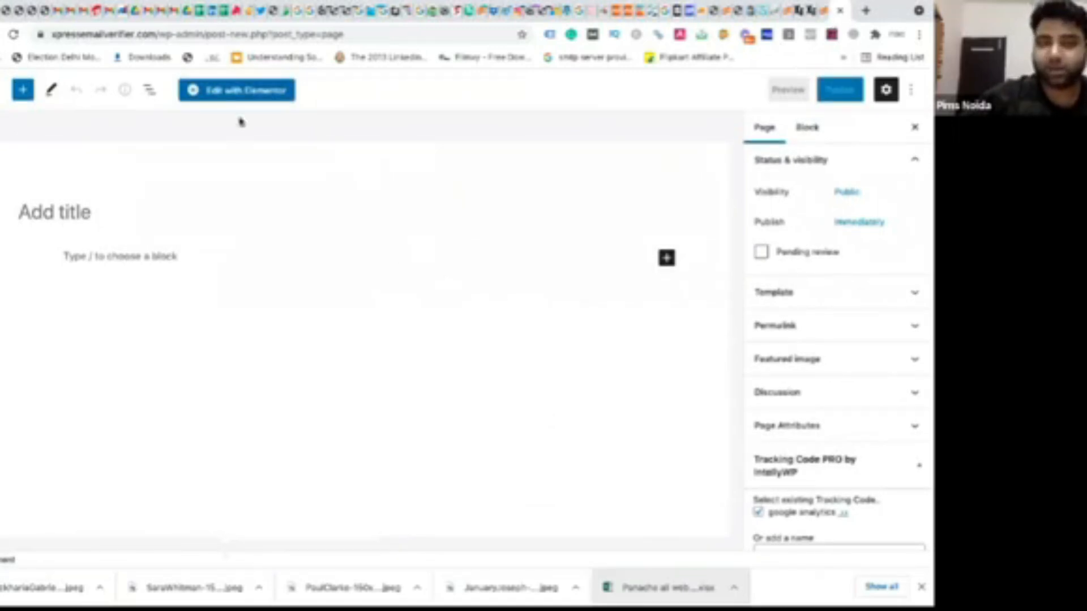
pyautogui.click(226, 92)
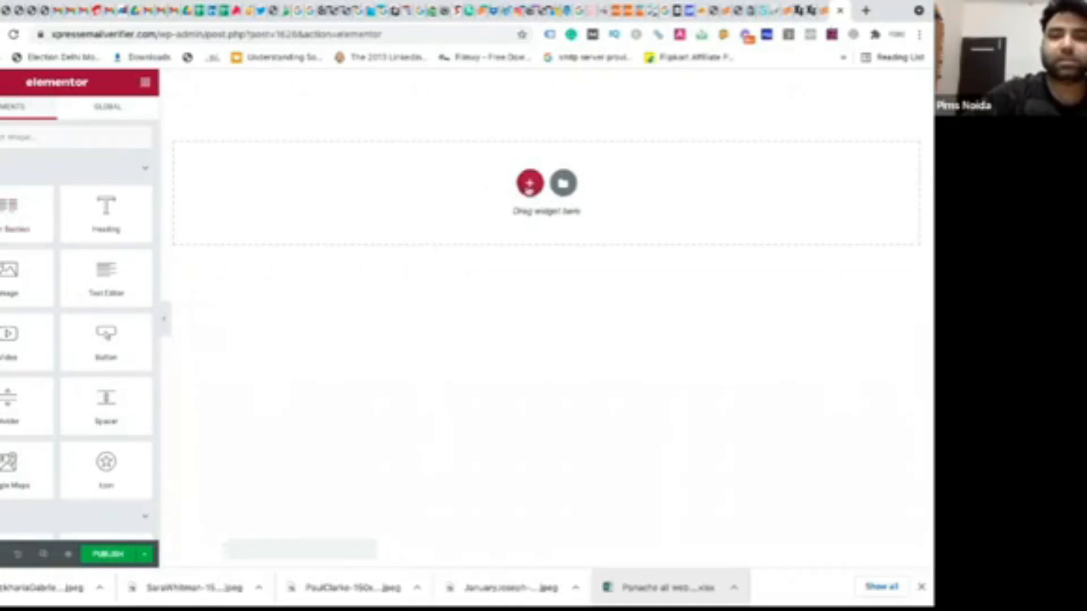
# - Add a single-column section and drag a Heading widget into it
pyautogui.click(529, 183)
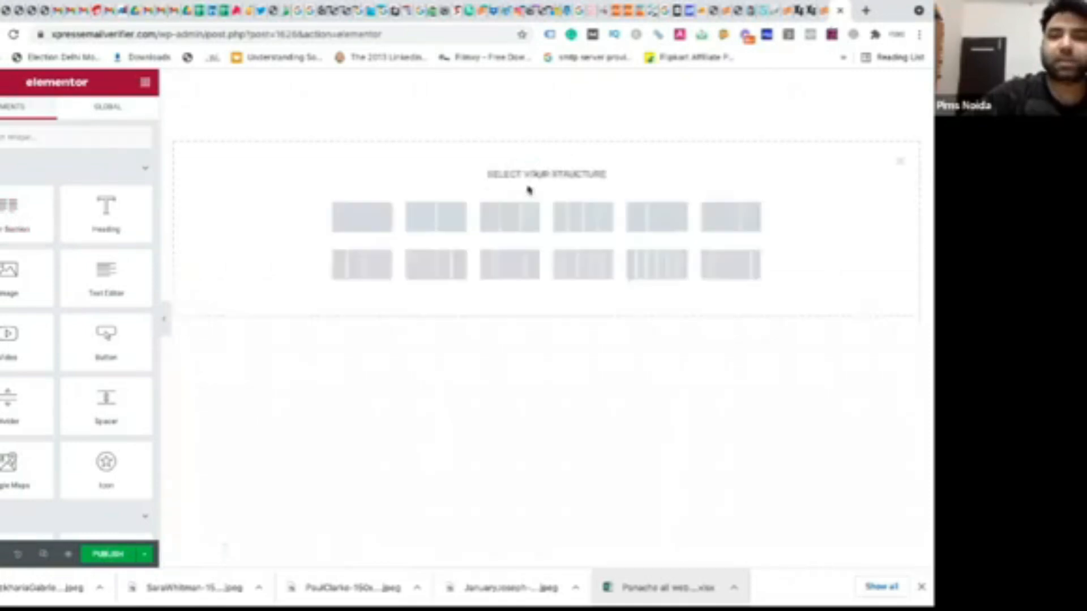
pyautogui.click(367, 227)
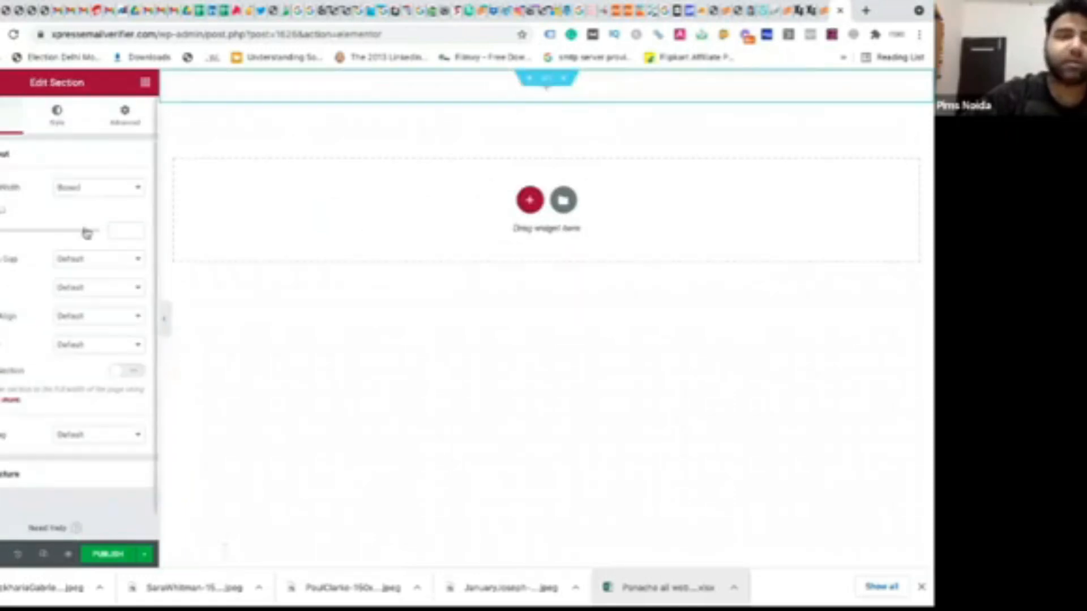
pyautogui.scroll(-1, 73, 352)
pyautogui.scroll(1, 73, 356)
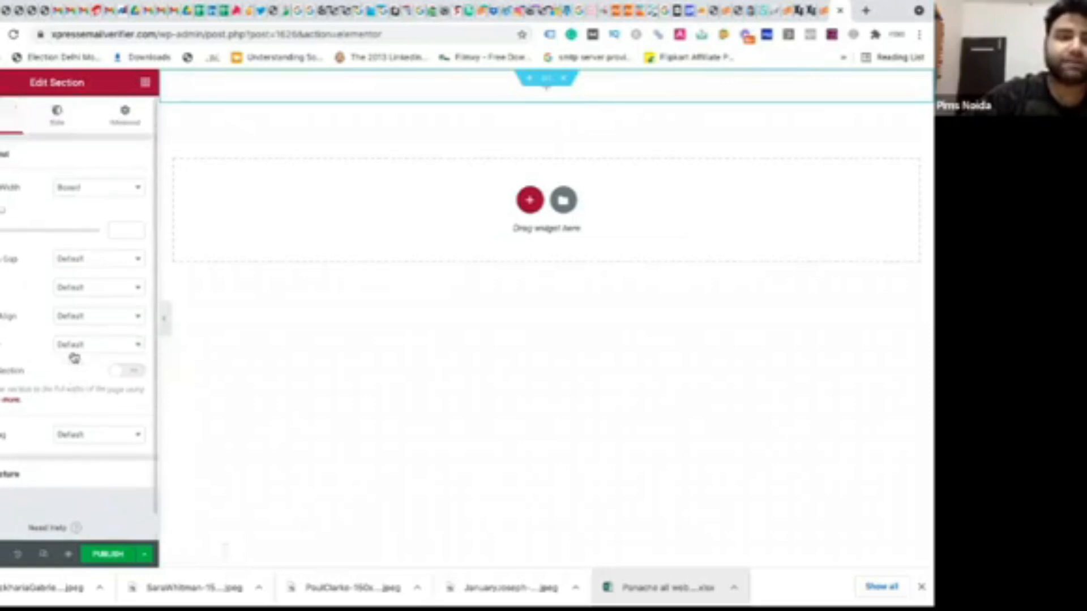
pyautogui.click(428, 307)
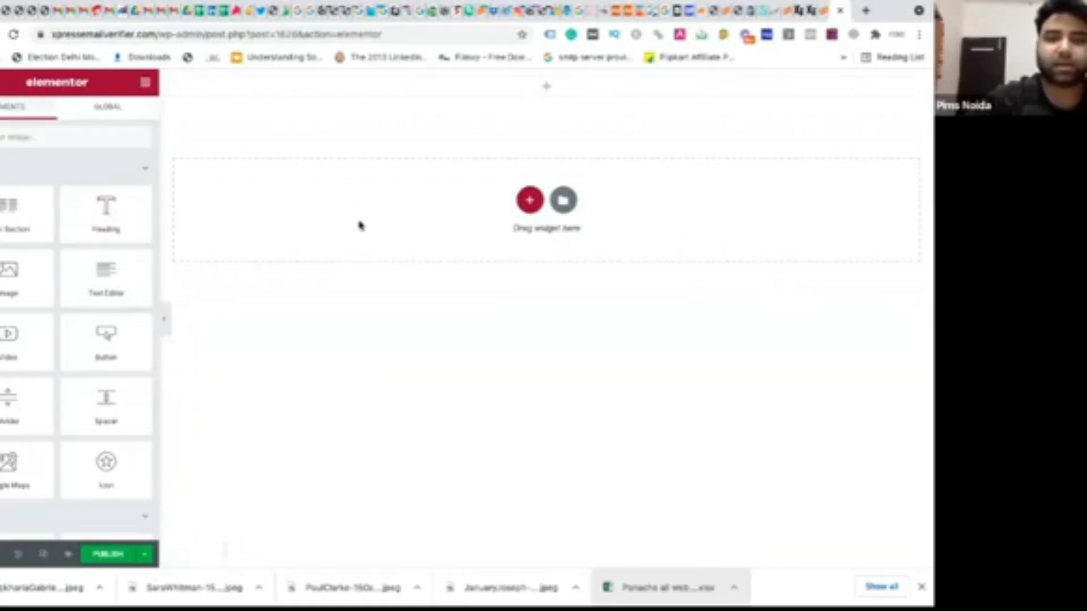
pyautogui.moveTo(106, 214); pyautogui.dragTo(453, 226)
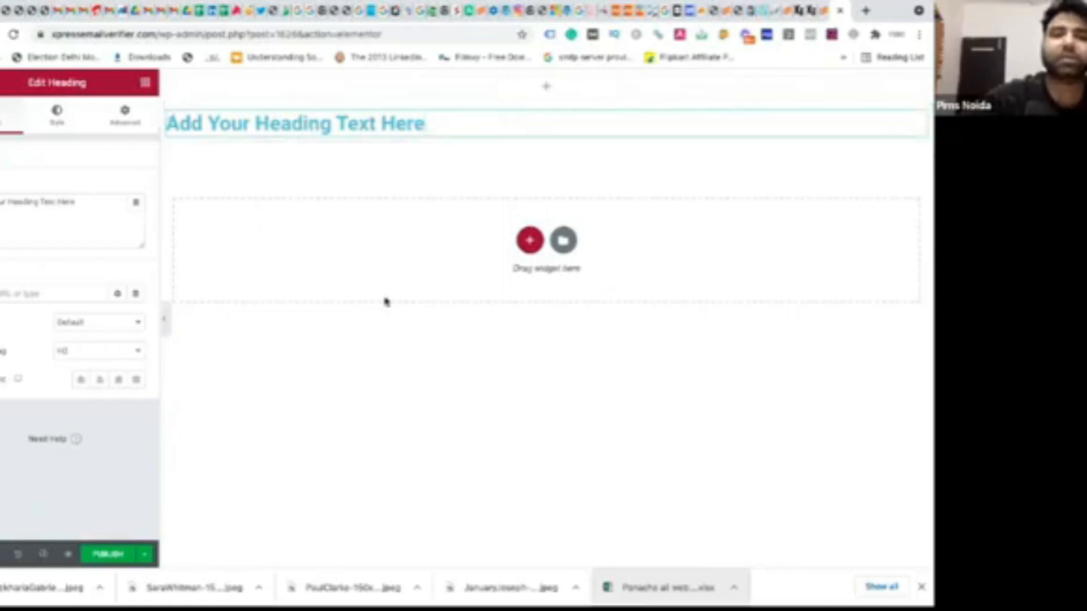
# - Replace the heading placeholder with 'Digital marketing course' and look at its style options
pyautogui.click(72, 206)
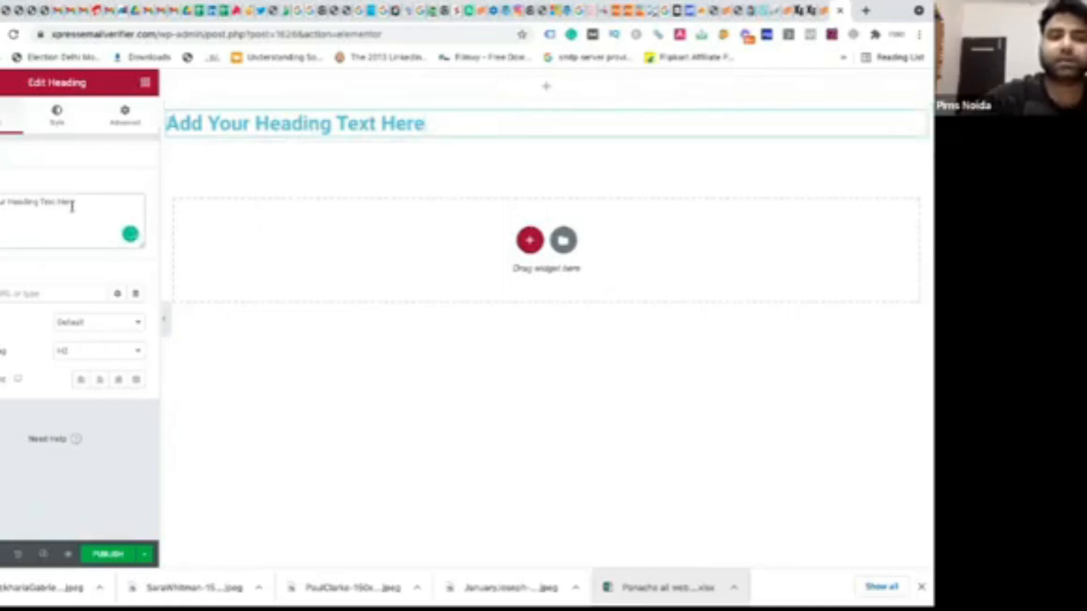
pyautogui.doubleClick(74, 202)
pyautogui.hotkey('ctrl', 'a')
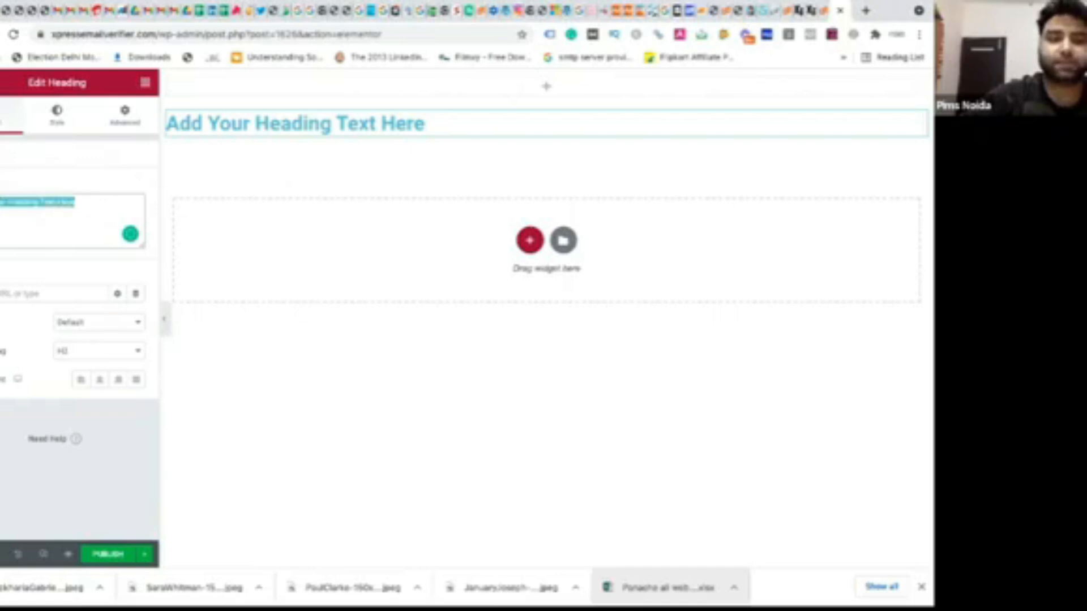
pyautogui.write('Dig')
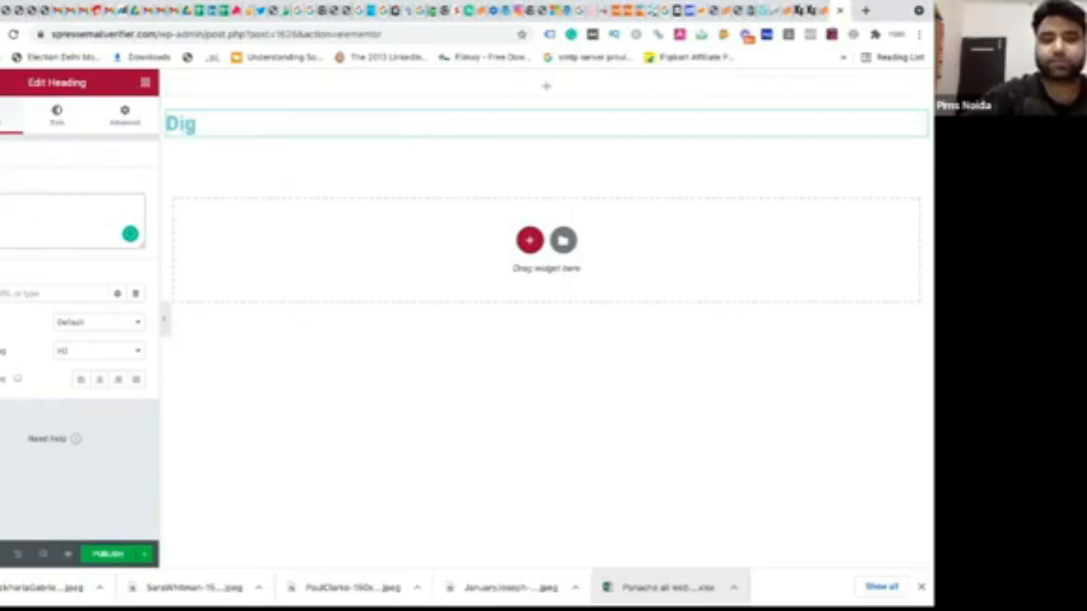
pyautogui.write('ital marketing')
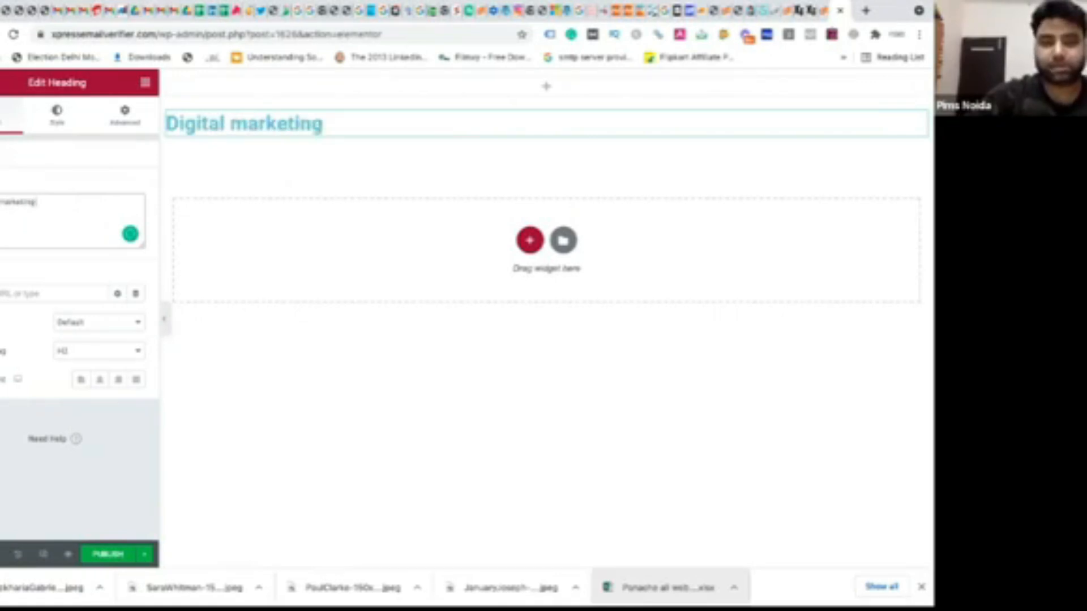
pyautogui.write(' cour')
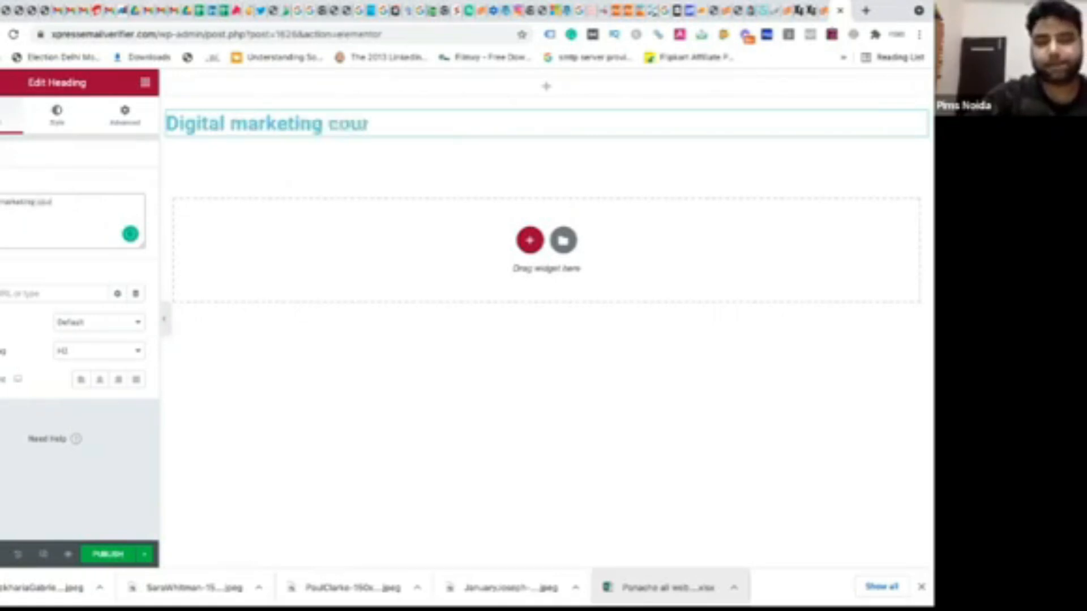
pyautogui.write('se')
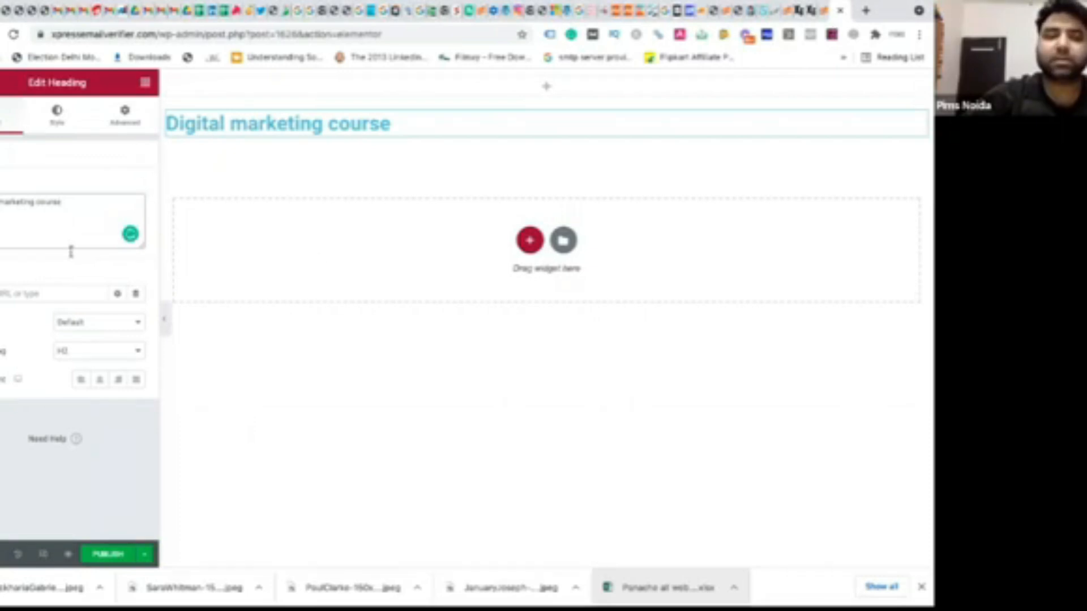
pyautogui.click(72, 118)
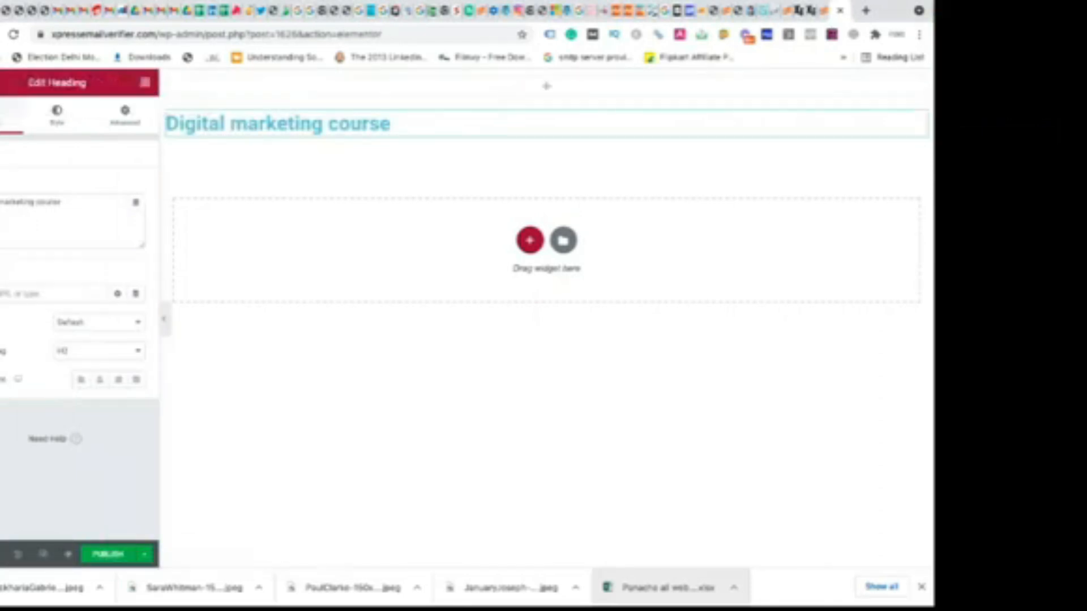
pyautogui.moveTo(412, 8)
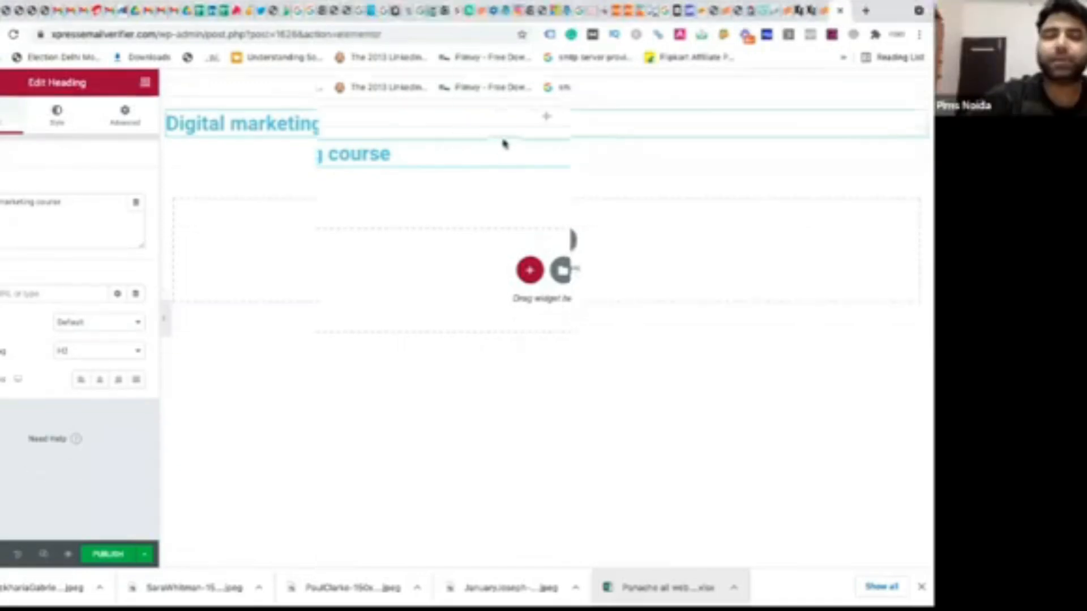
# - Reload the 'Elementor #1626' page and leave without saving, returning to the block editor
pyautogui.click(13, 34)
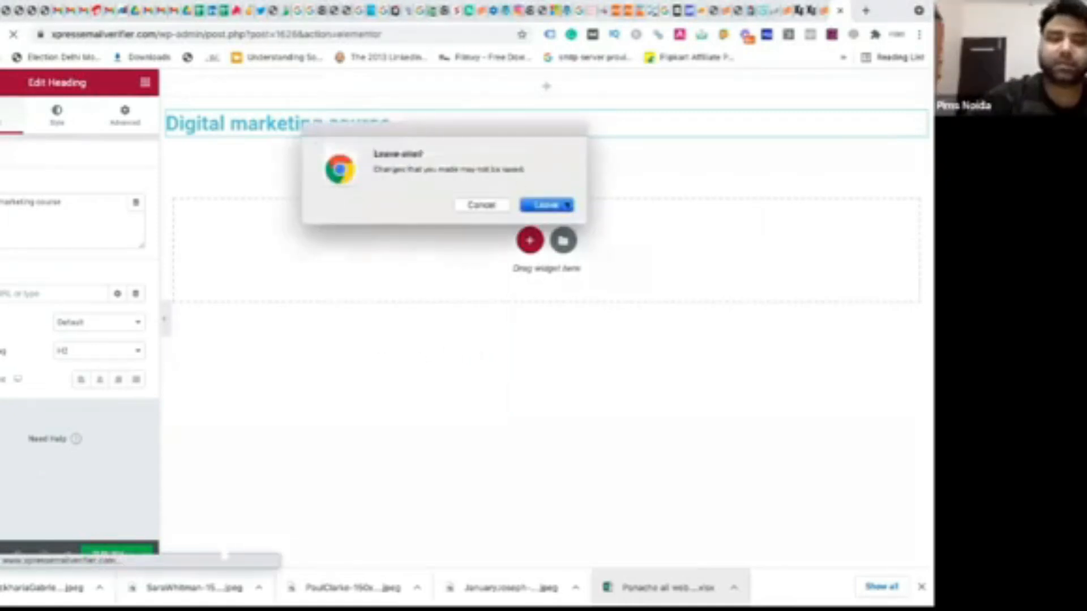
pyautogui.click(554, 208)
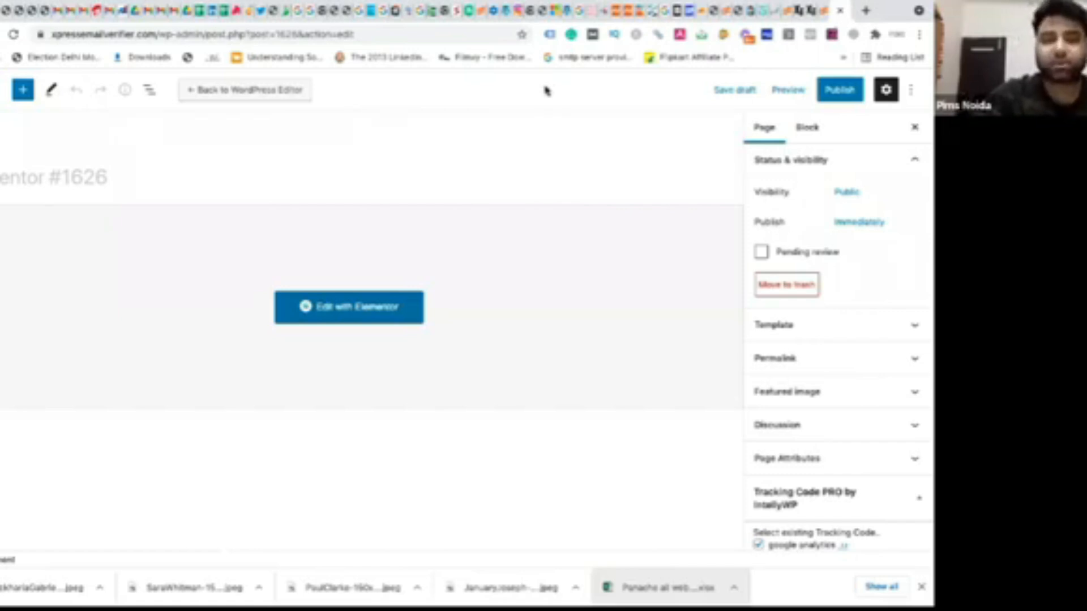
pyautogui.click(268, 91)
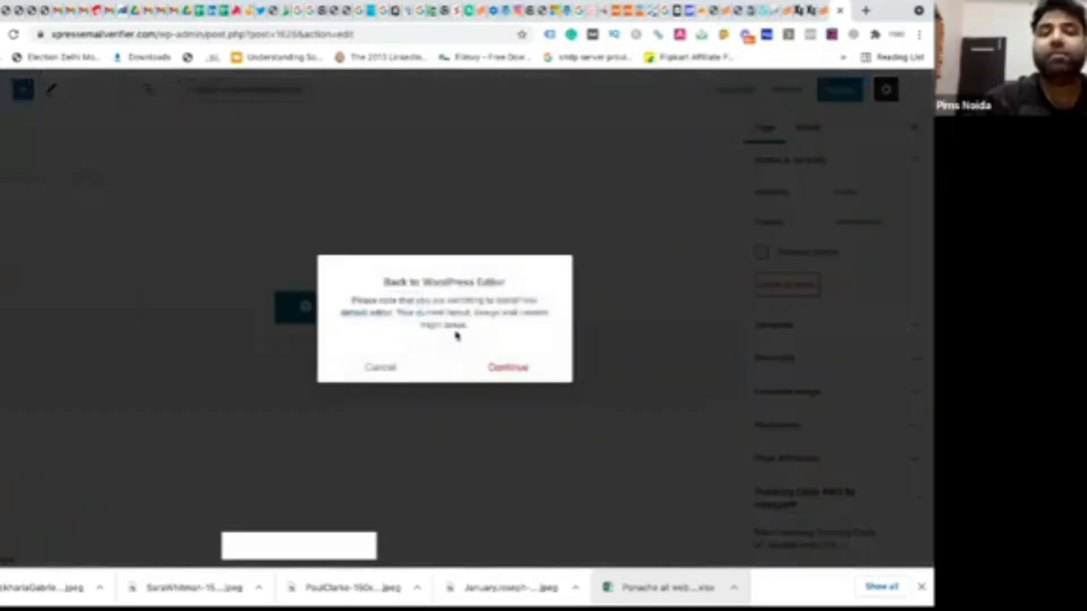
pyautogui.click(383, 370)
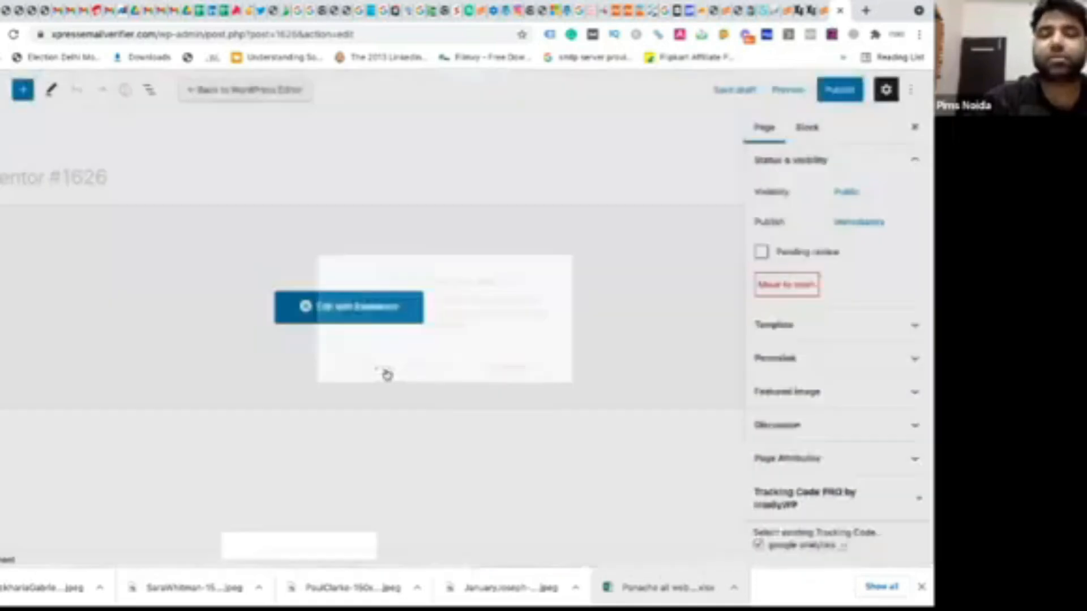
pyautogui.click(156, 34)
pyautogui.click(206, 34)
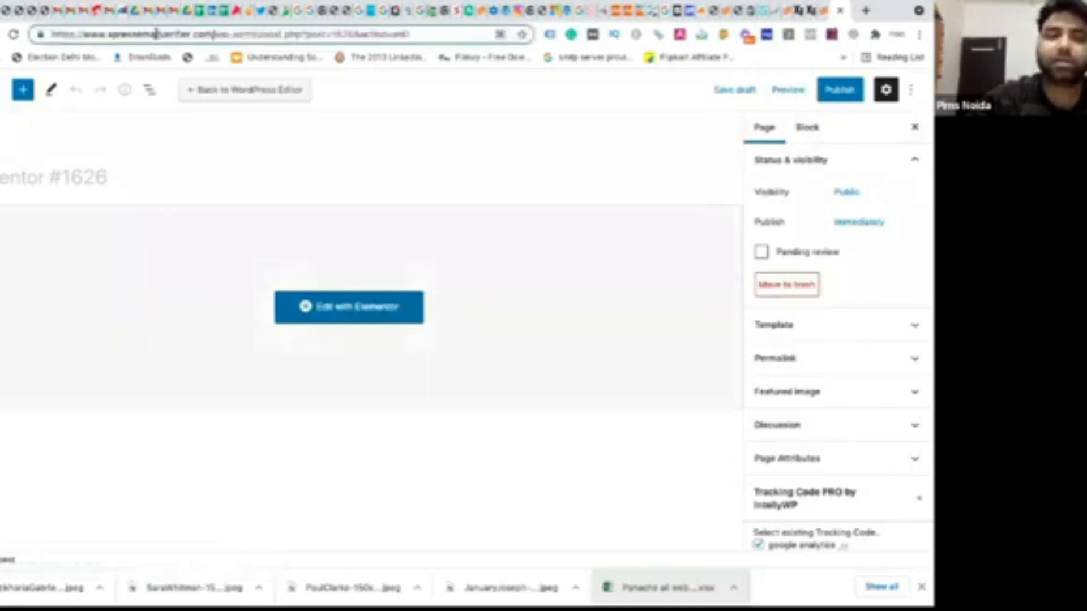
pyautogui.moveTo(216, 34); pyautogui.dragTo(83, 34)
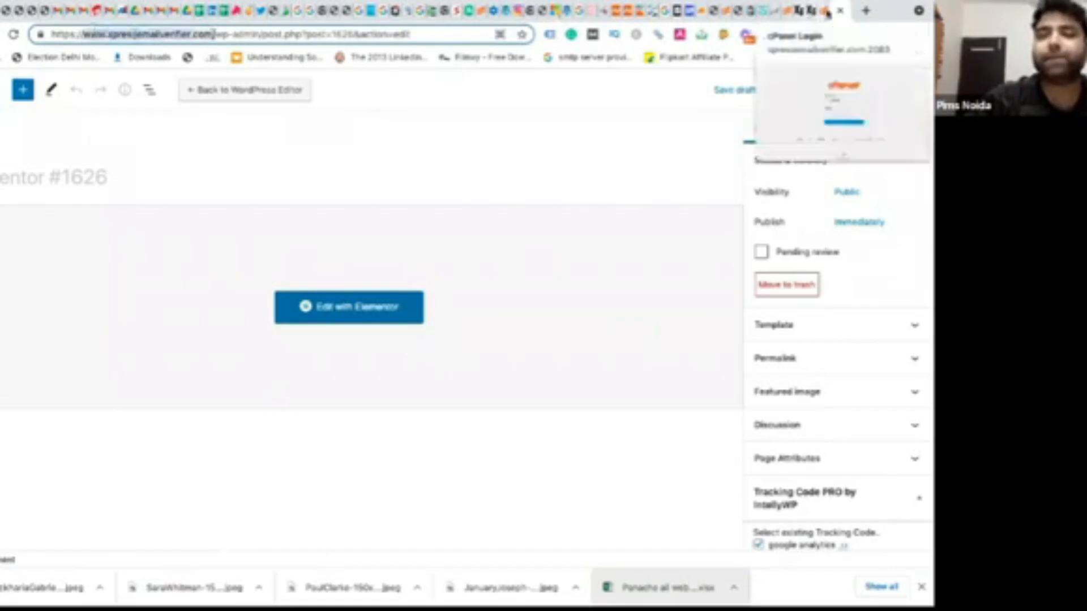
# - Go back to the wp-admin Pages list showing the nine published pages, including Home and Refund Policy
pyautogui.press('super+bracketleft')
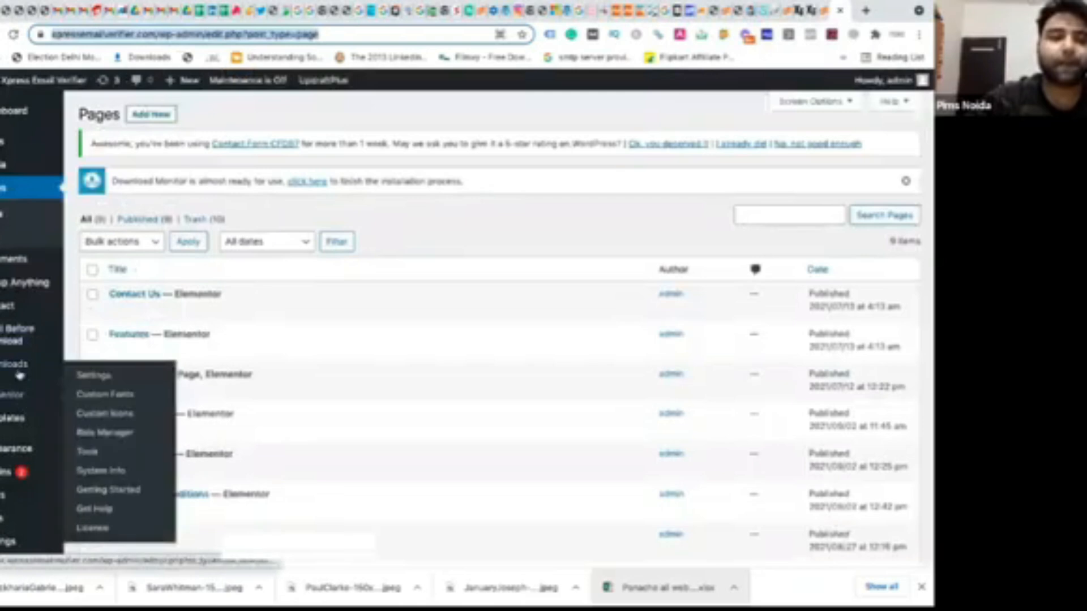
pyautogui.scroll(-2, 22, 317)
pyautogui.moveTo(20, 378)
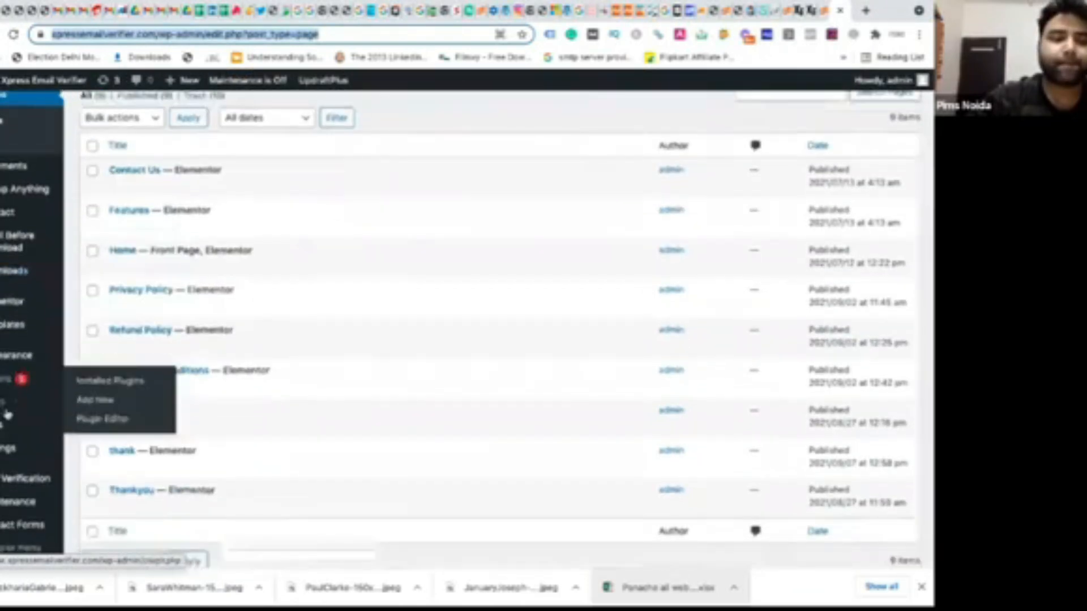
pyautogui.moveTo(10, 434)
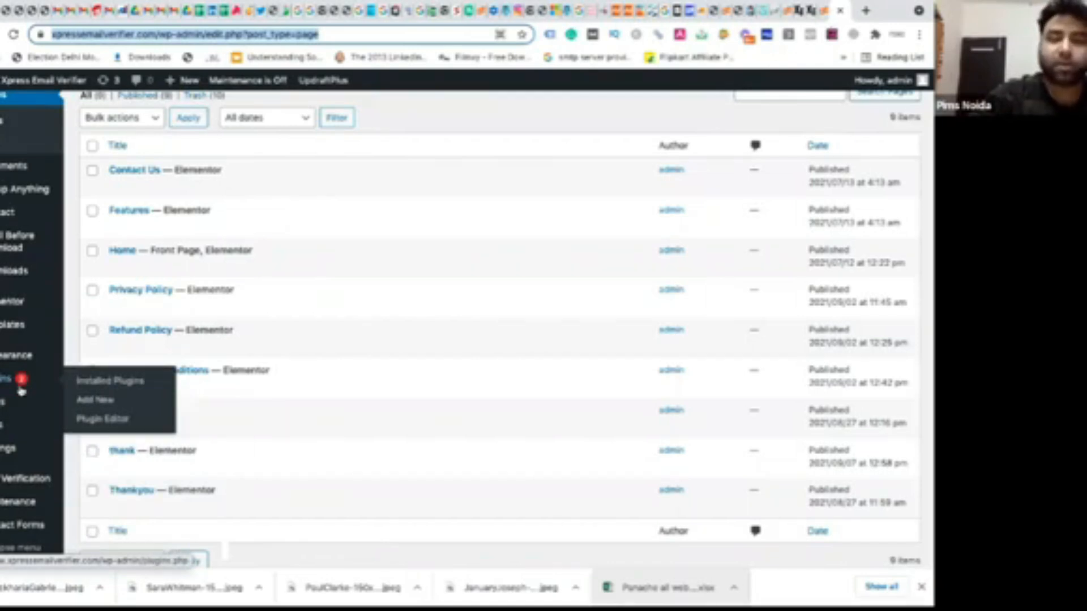
pyautogui.moveTo(403, 2)
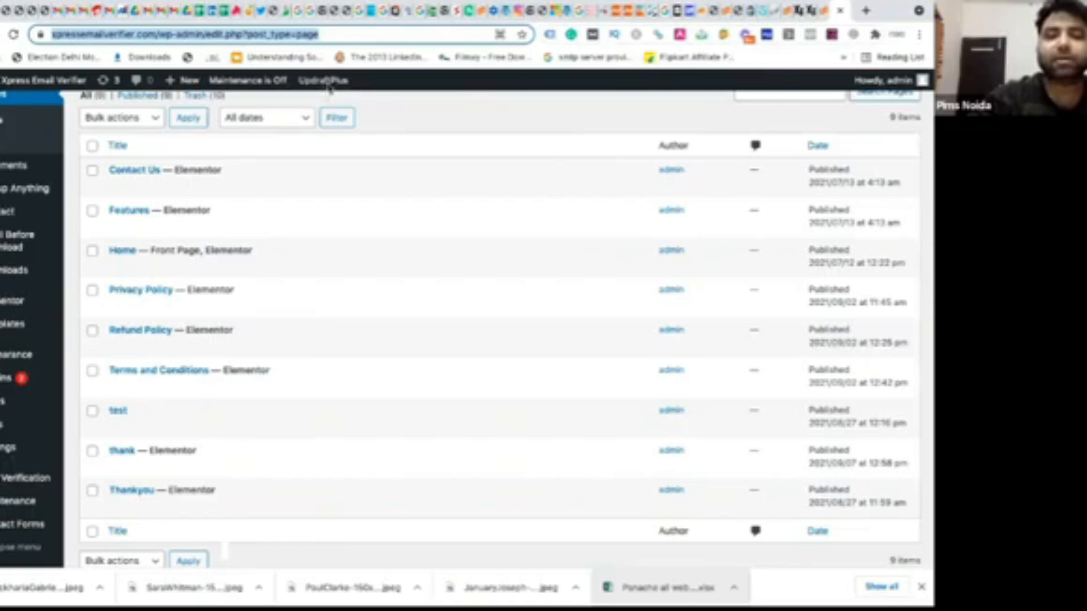
pyautogui.moveTo(328, 85)
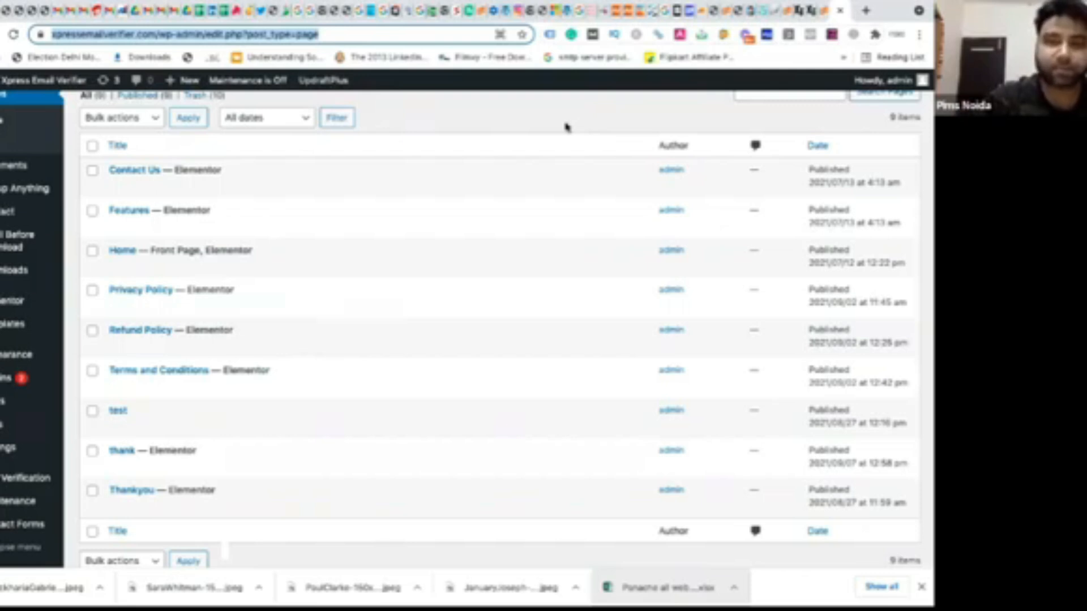
pyautogui.moveTo(376, 260)
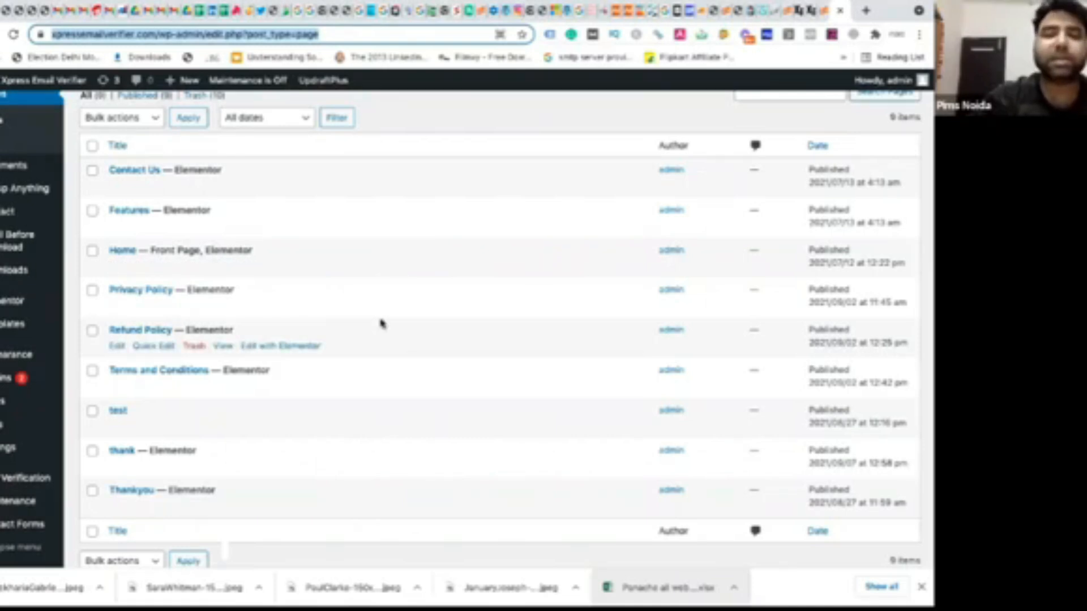
pyautogui.scroll(1, 25, 255)
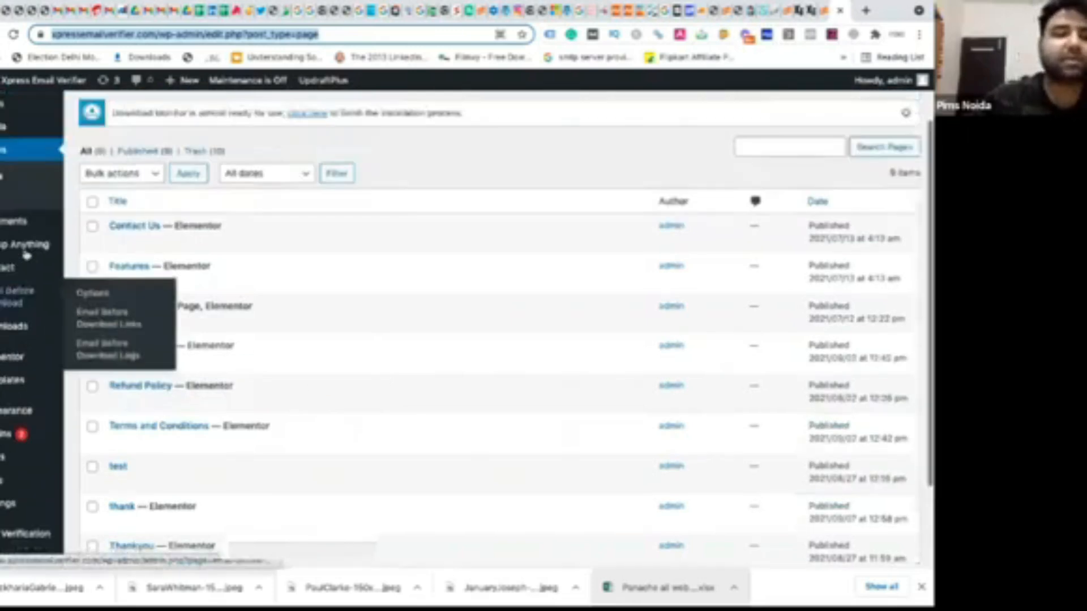
pyautogui.scroll(2, 25, 255)
pyautogui.scroll(-5, 26, 255)
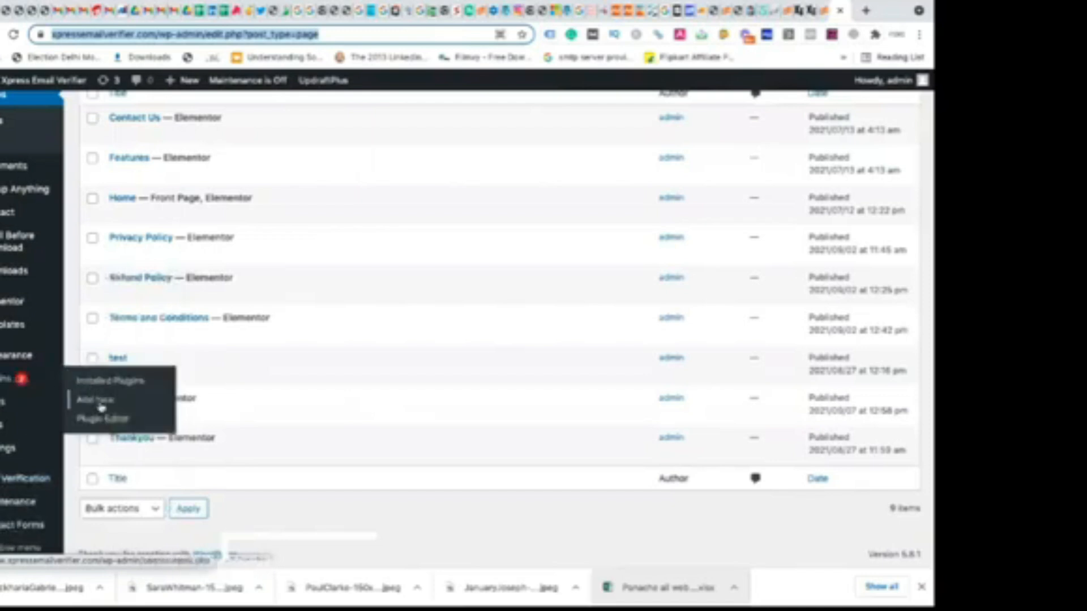
# - Go to Plugins > Add New and install the Classic Editor plugin
pyautogui.click(101, 406)
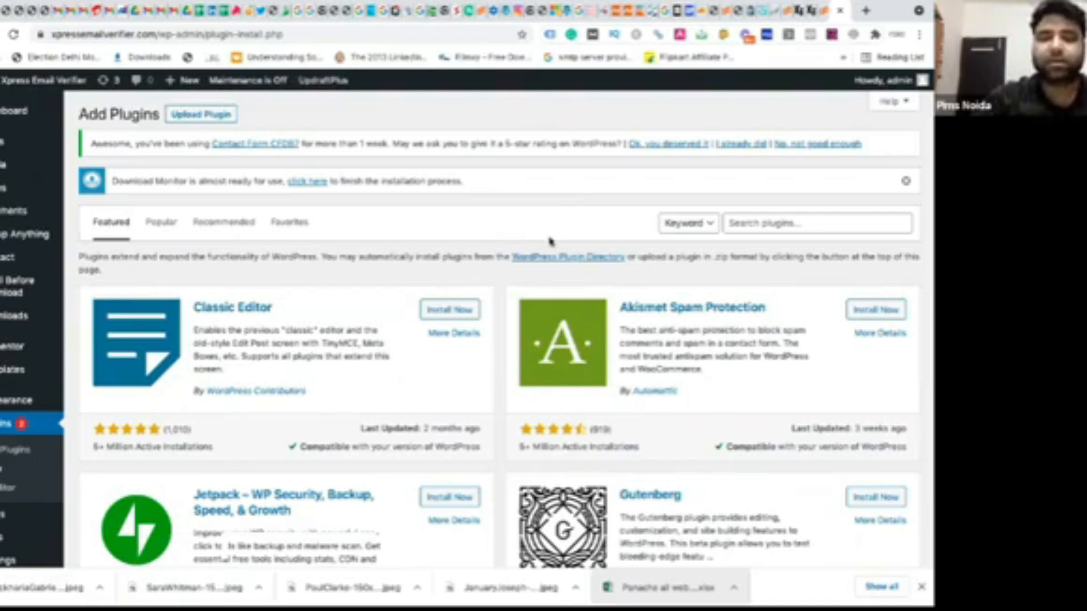
pyautogui.click(463, 311)
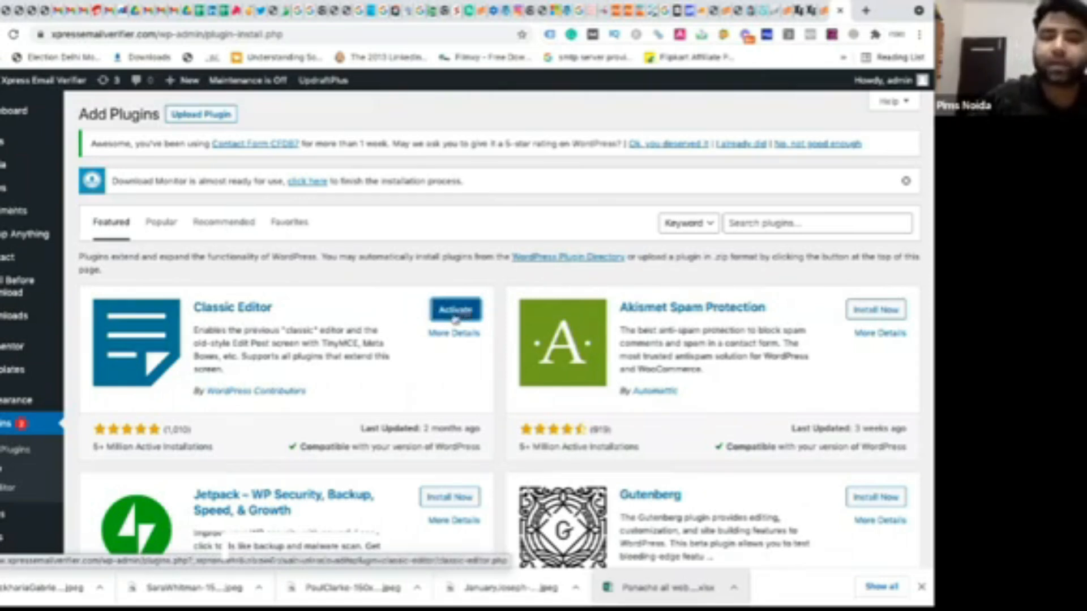
# - Activate Classic Editor and look through the installed plugins list
pyautogui.click(455, 316)
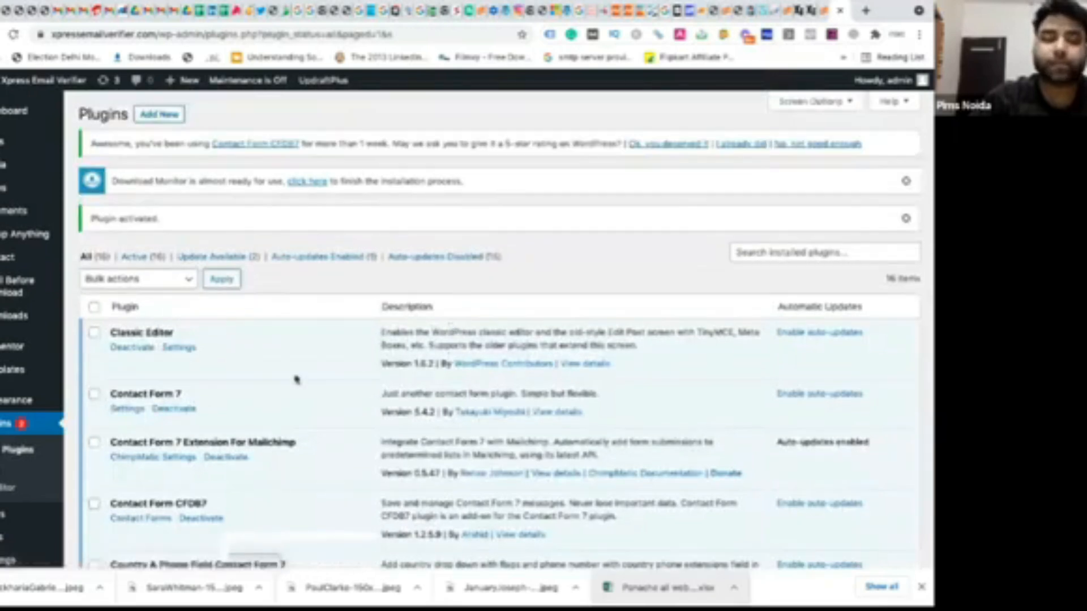
pyautogui.scroll(-1, 297, 379)
pyautogui.scroll(-2, 296, 379)
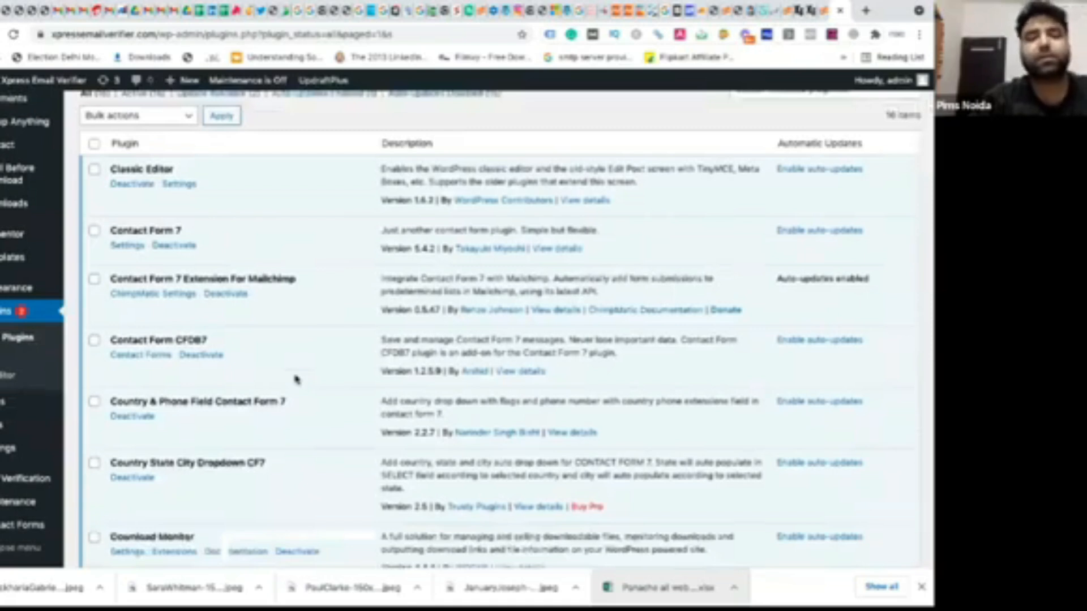
pyautogui.scroll(-8, 296, 379)
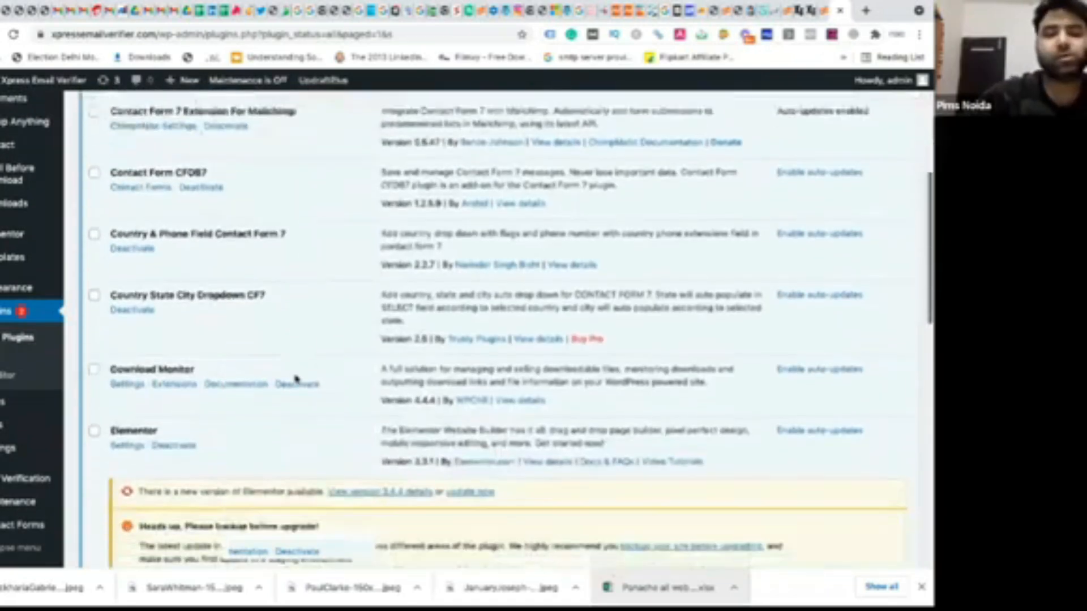
pyautogui.scroll(-1, 297, 379)
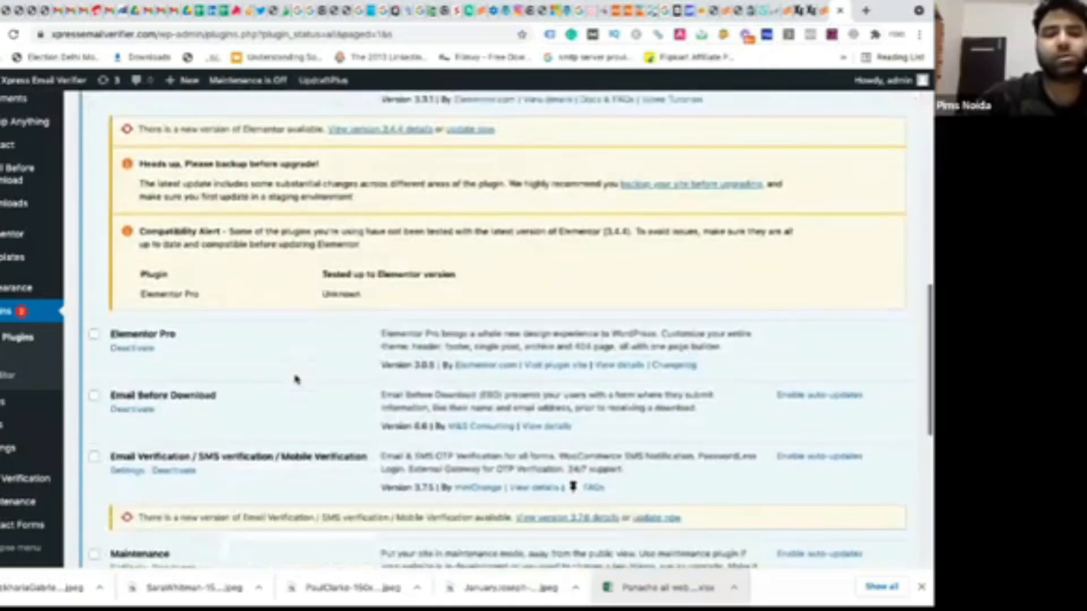
pyautogui.scroll(-2, 297, 379)
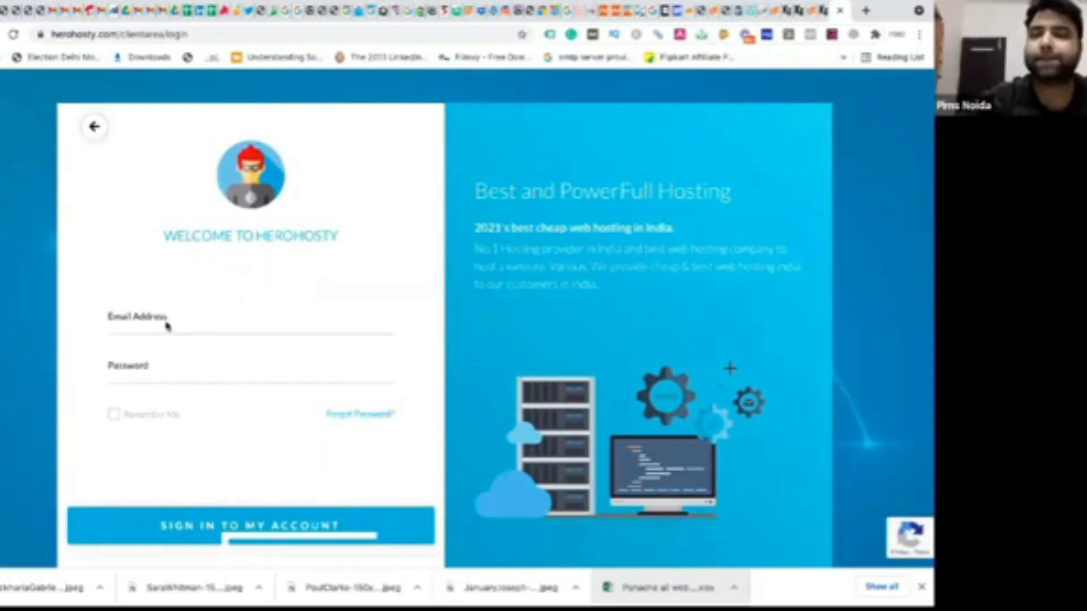
# - Sign in with the account e-mail and password, save the login, and view the infohub.in.net products
pyautogui.click(161, 325)
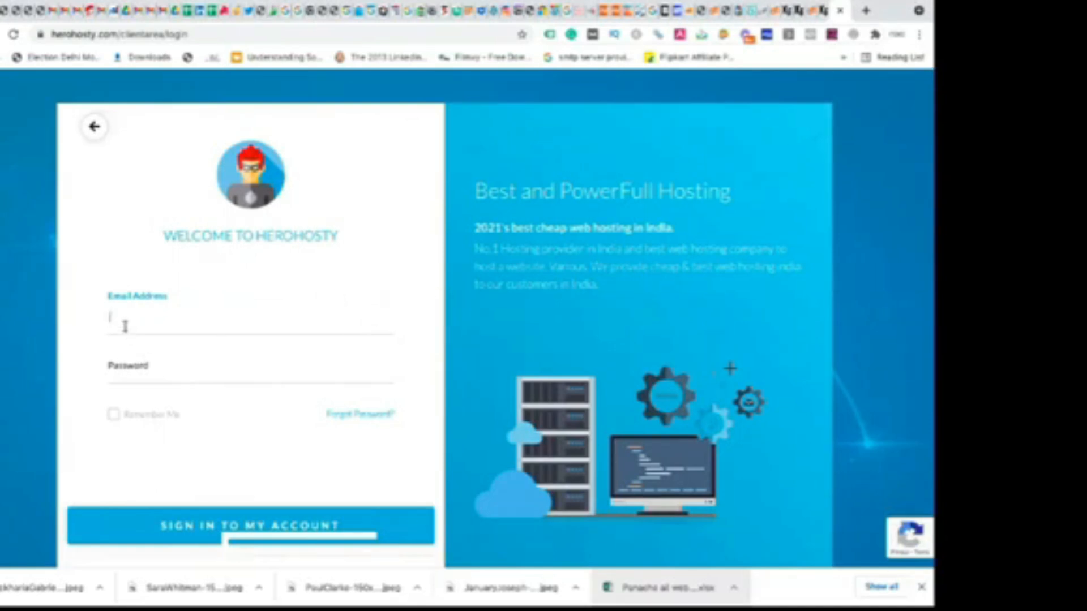
pyautogui.write('https://www.xpressemailverifier.com/')
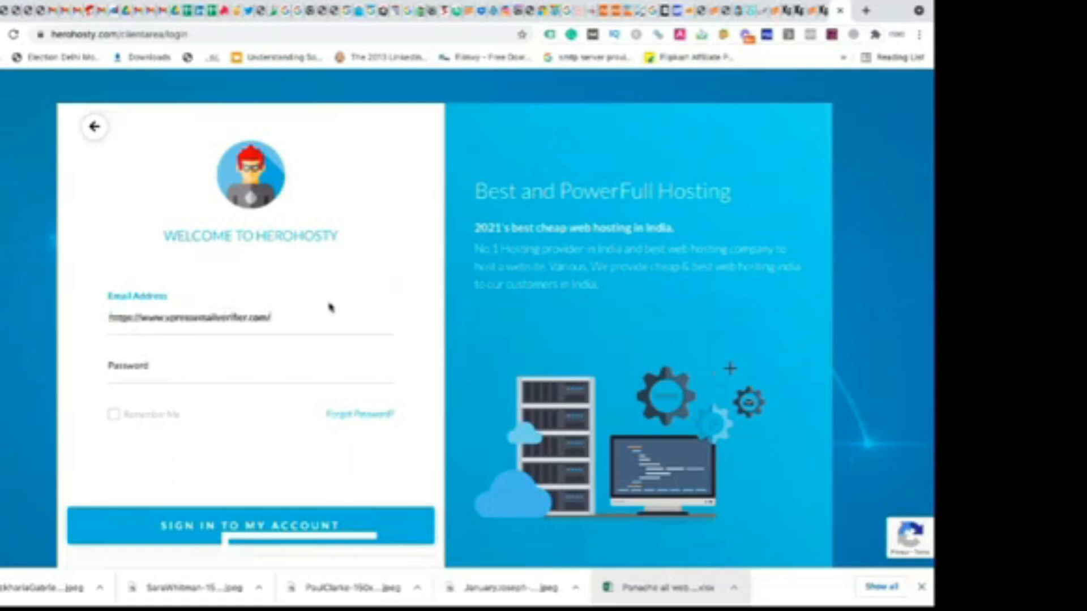
pyautogui.hotkey('ctrl', 'z')
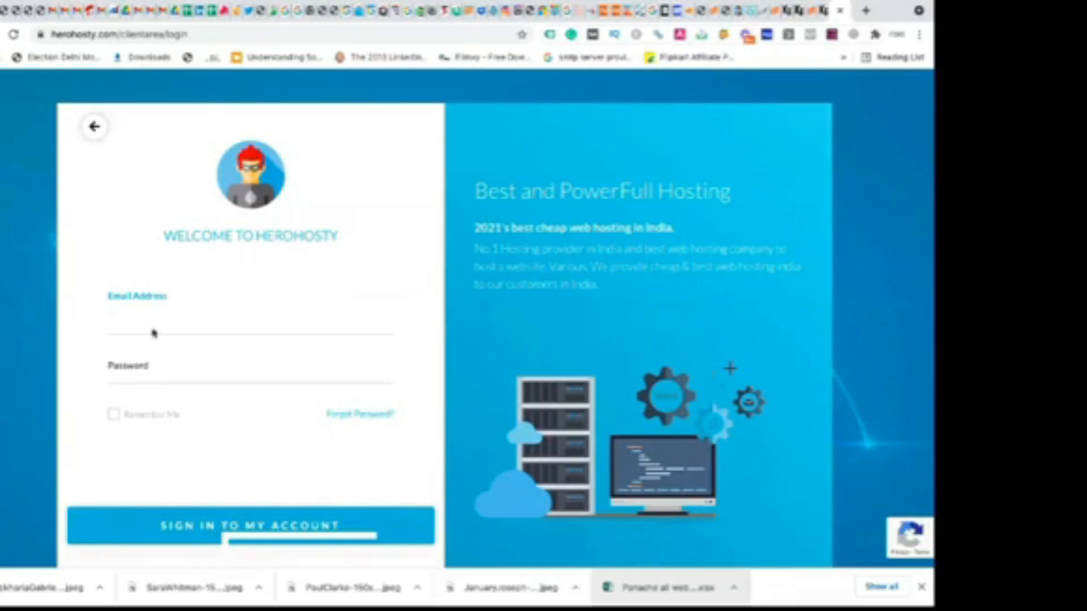
pyautogui.hotkey('ctrl', 'v')
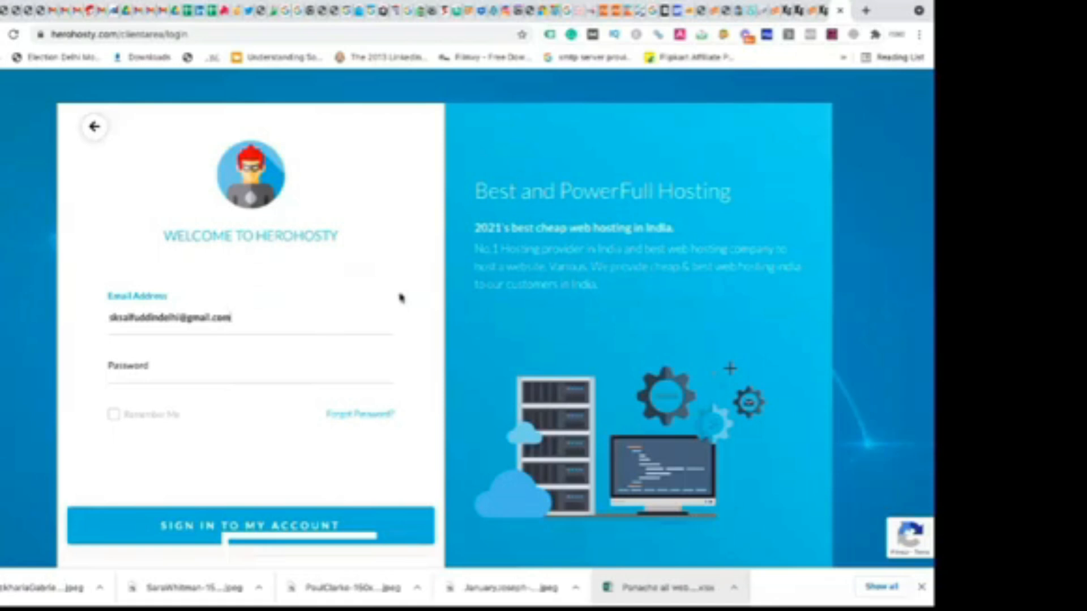
pyautogui.click(131, 368)
pyautogui.hotkey('ctrl', 'v')
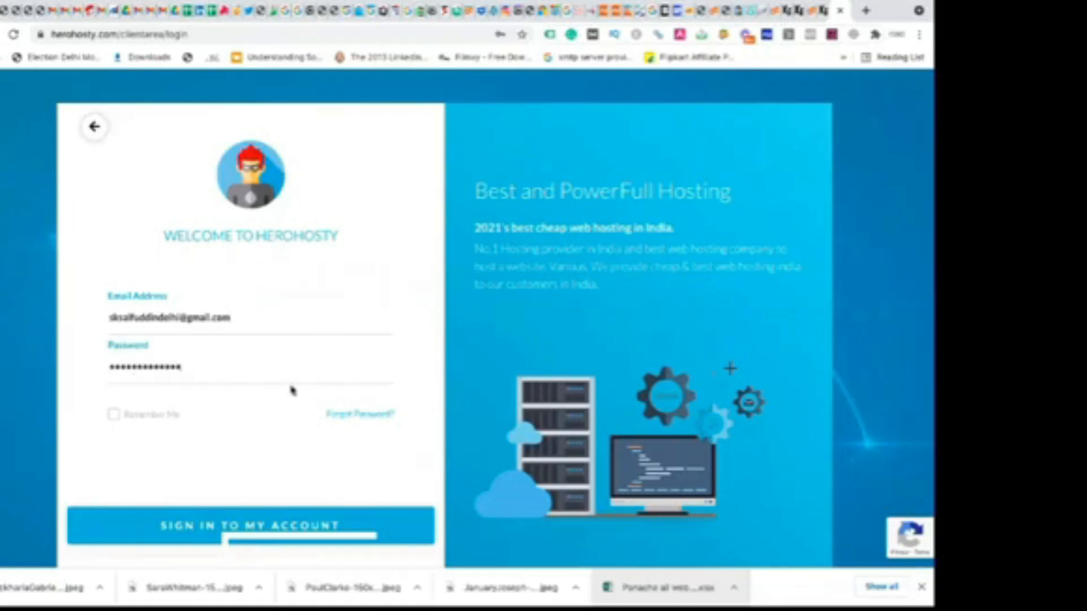
pyautogui.click(187, 535)
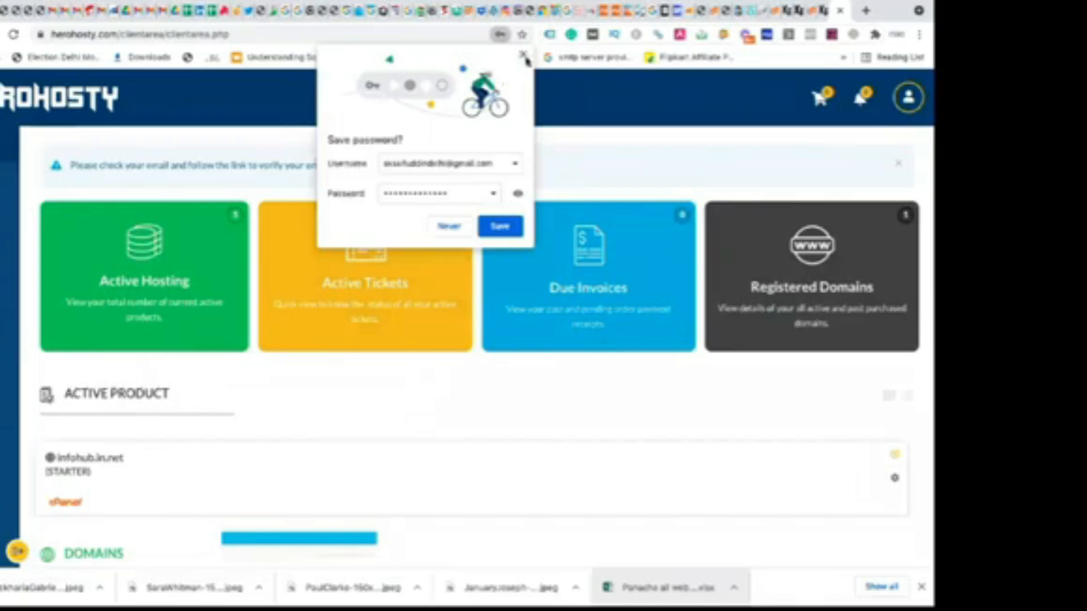
pyautogui.click(506, 230)
pyautogui.scroll(-5, 106, 368)
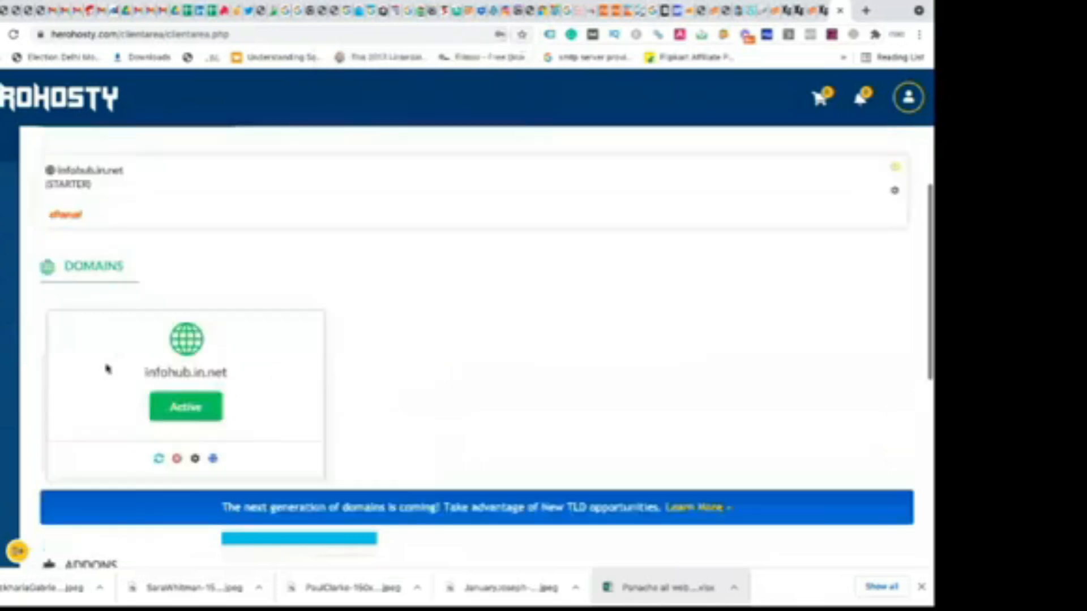
pyautogui.scroll(2, 106, 368)
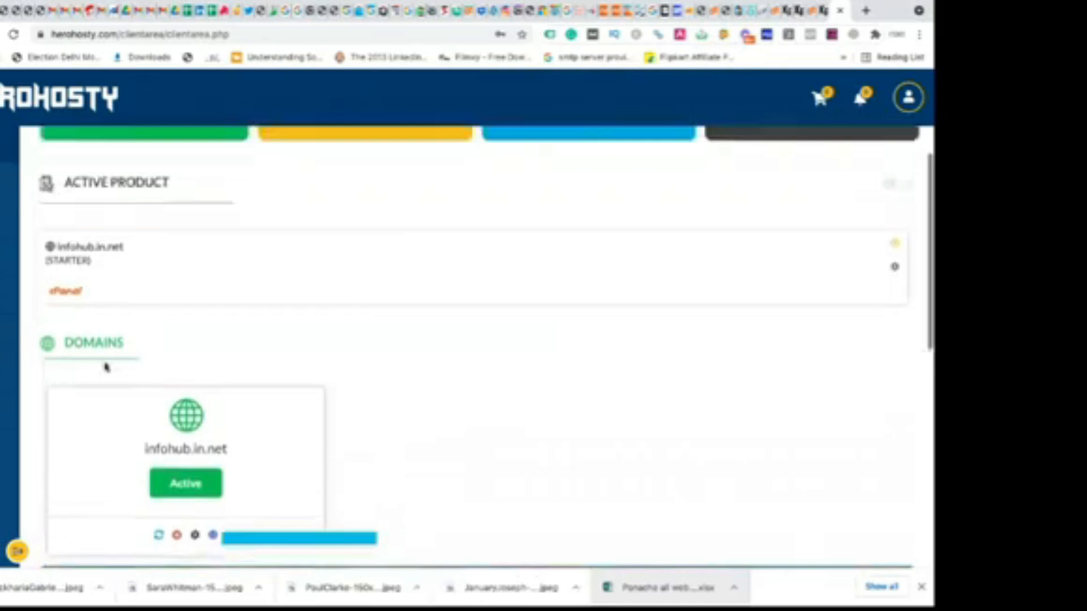
# - Open cPanel for infohub.in.net and launch WordPress from the Softaculous Apps Installer section
pyautogui.click(67, 292)
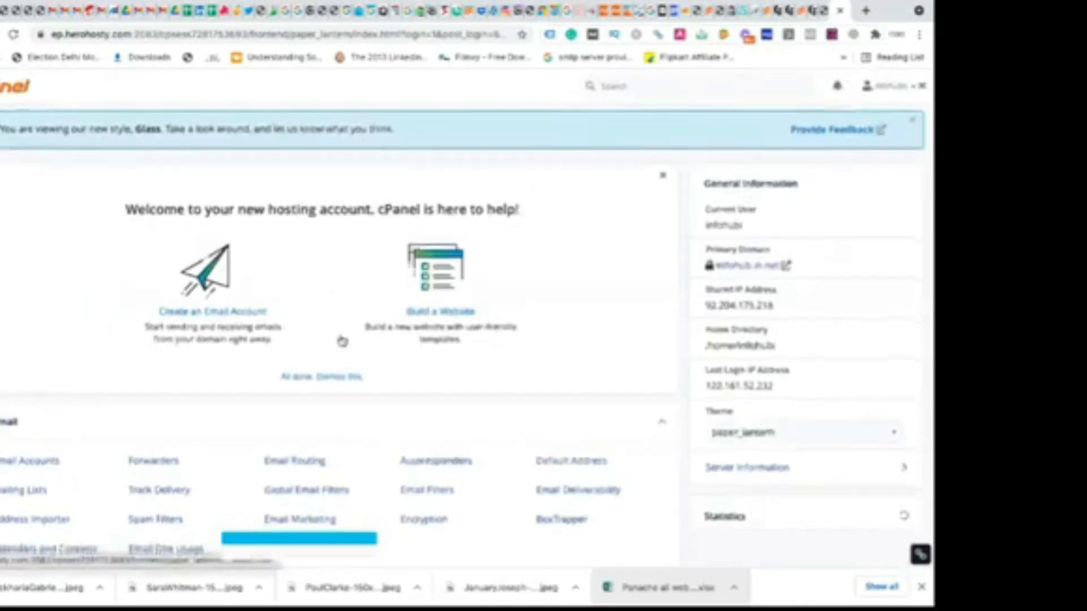
pyautogui.scroll(-4, 341, 340)
pyautogui.scroll(-7, 341, 339)
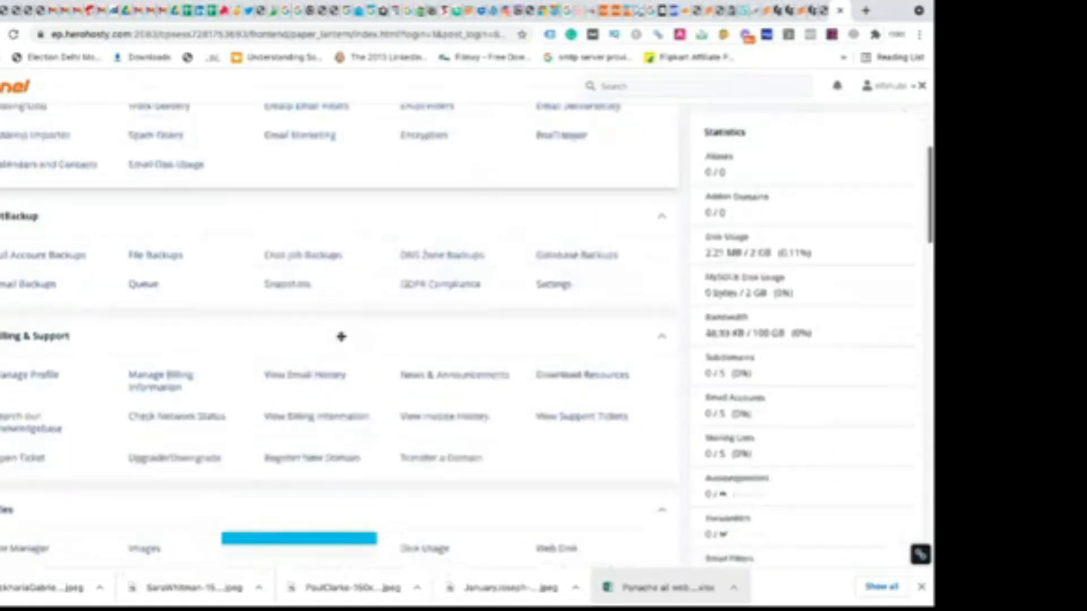
pyautogui.scroll(-8, 342, 340)
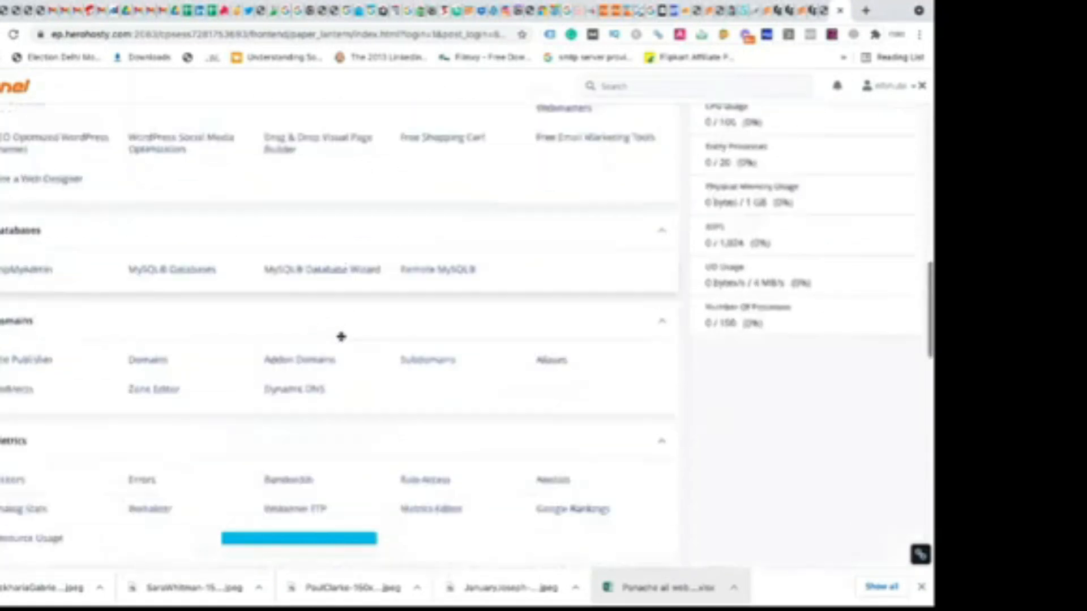
pyautogui.scroll(-7, 341, 338)
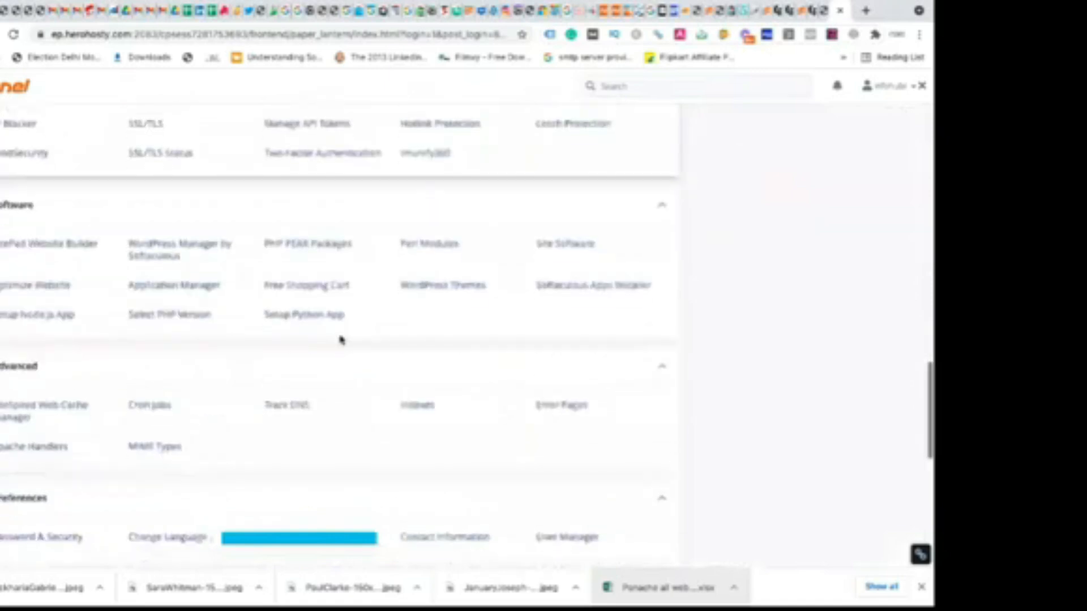
pyautogui.scroll(-4, 342, 339)
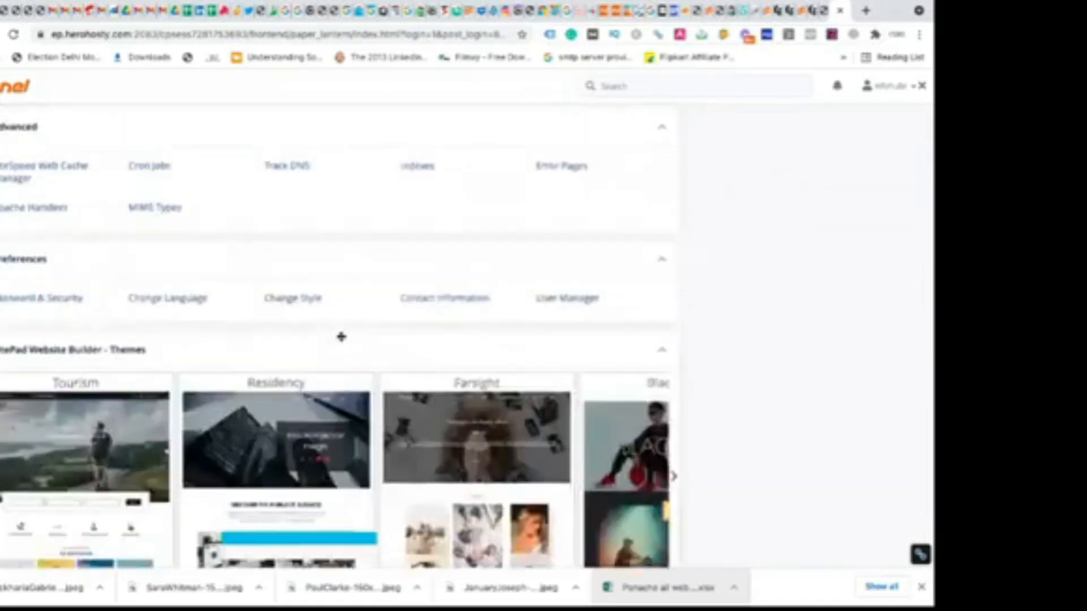
pyautogui.scroll(-4, 340, 337)
pyautogui.scroll(-2, 5, 397)
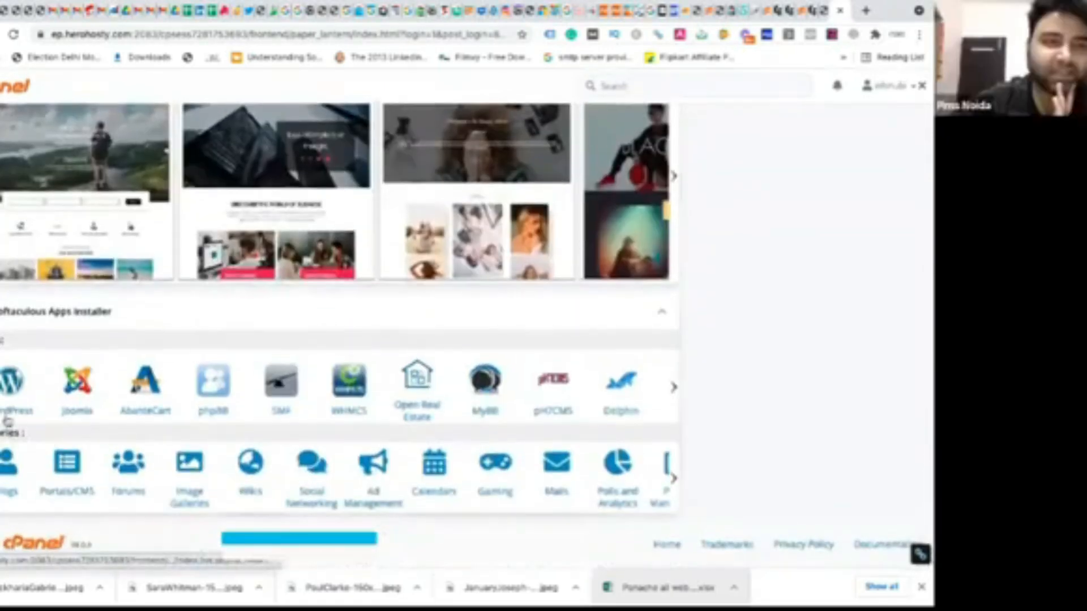
pyautogui.click(5, 398)
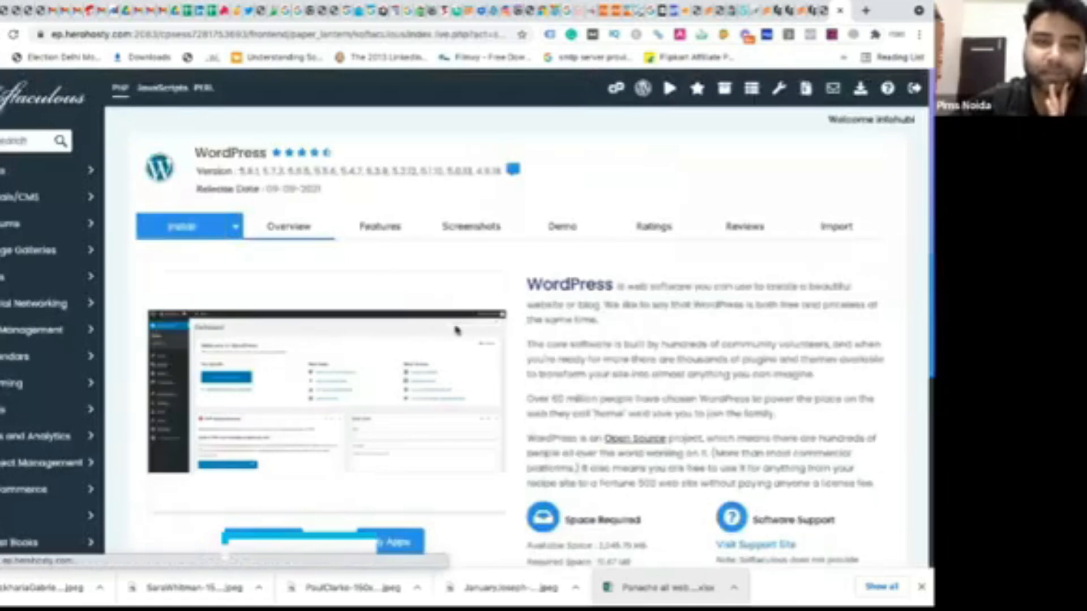
pyautogui.scroll(-3, 456, 330)
pyautogui.scroll(2, 456, 330)
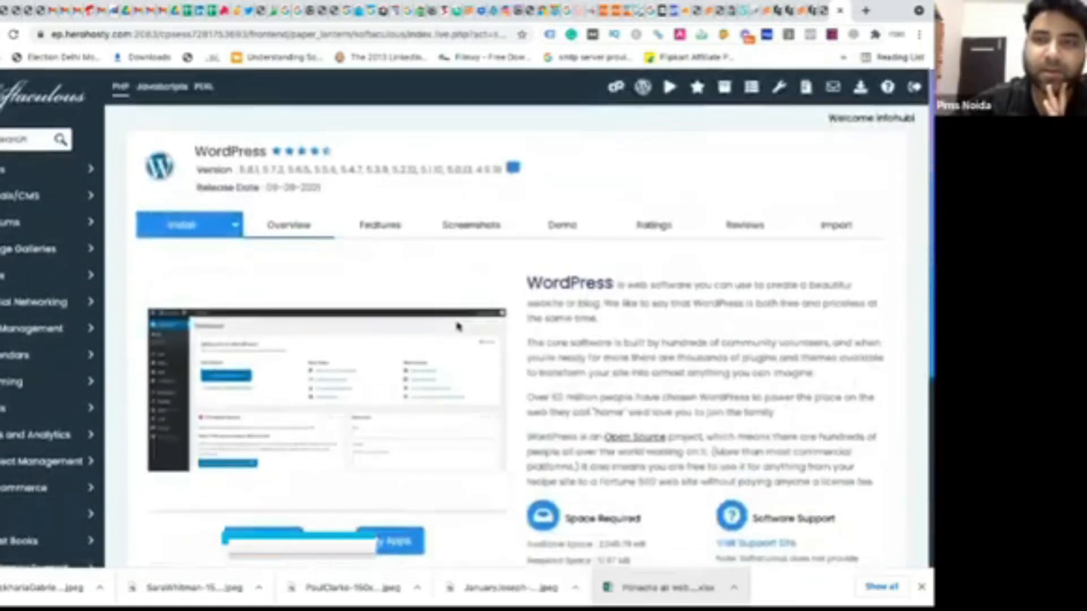
pyautogui.scroll(-3, 456, 324)
pyautogui.scroll(4, 456, 324)
pyautogui.click(184, 190)
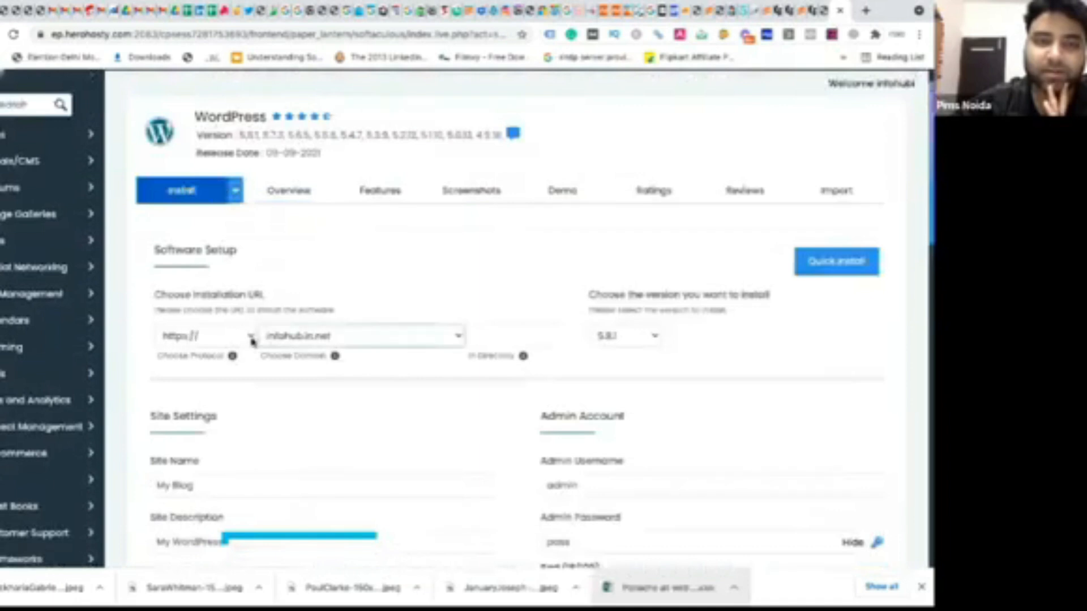
pyautogui.click(227, 338)
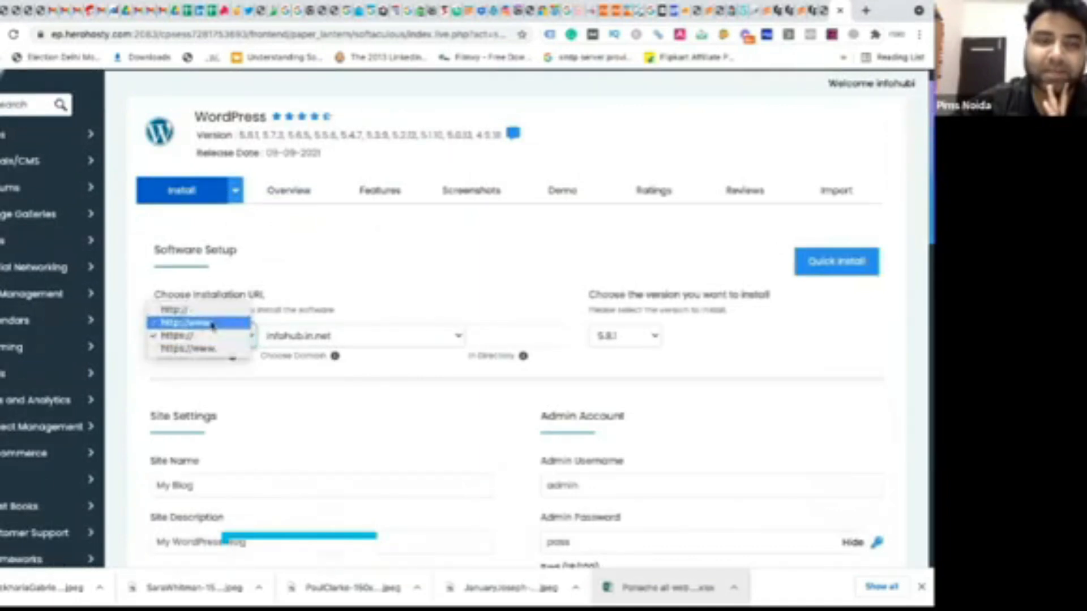
pyautogui.click(212, 324)
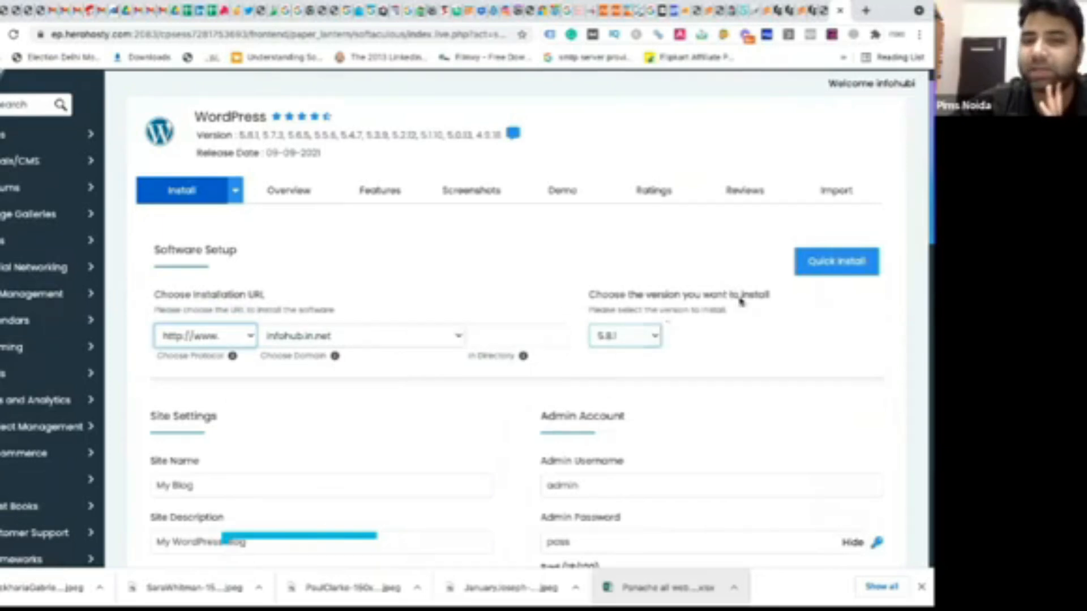
pyautogui.click(640, 335)
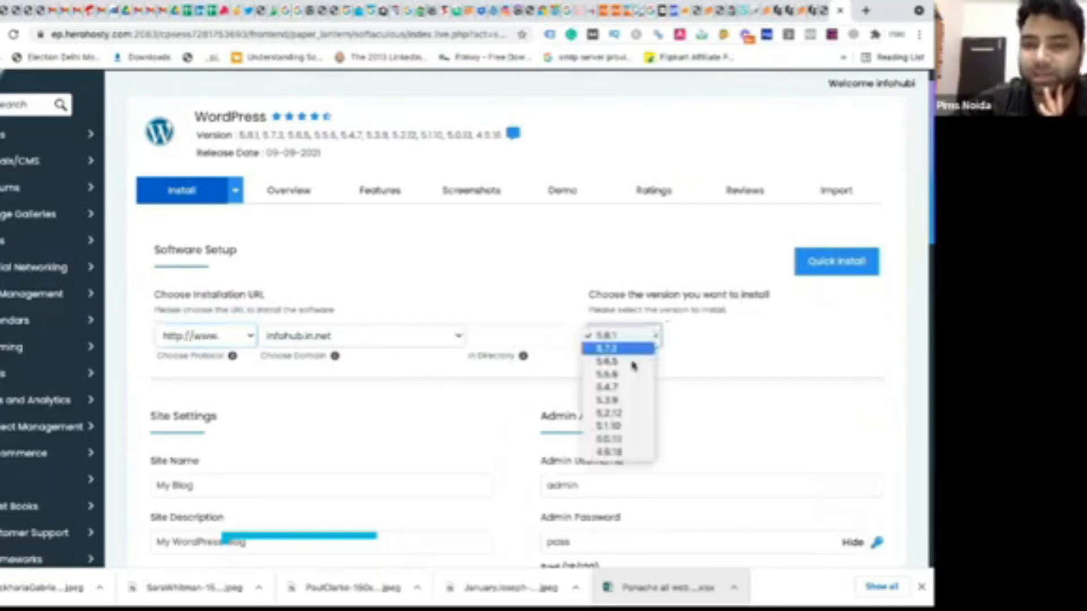
pyautogui.click(617, 335)
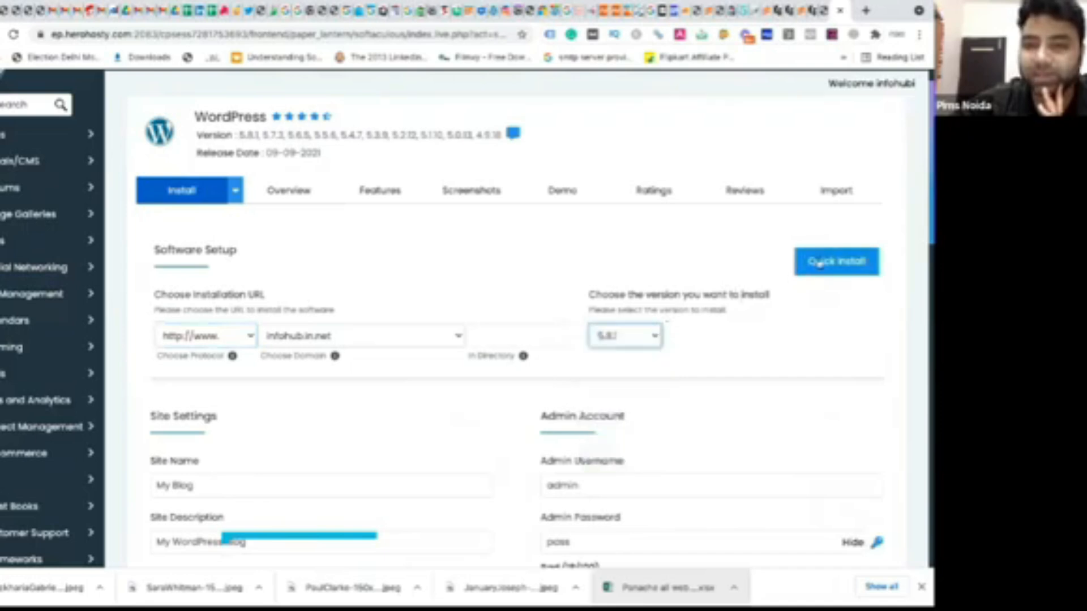
pyautogui.scroll(-3, 784, 304)
# - Replace the weak admin password with a pasted strong one rated 85/100
pyautogui.click(585, 374)
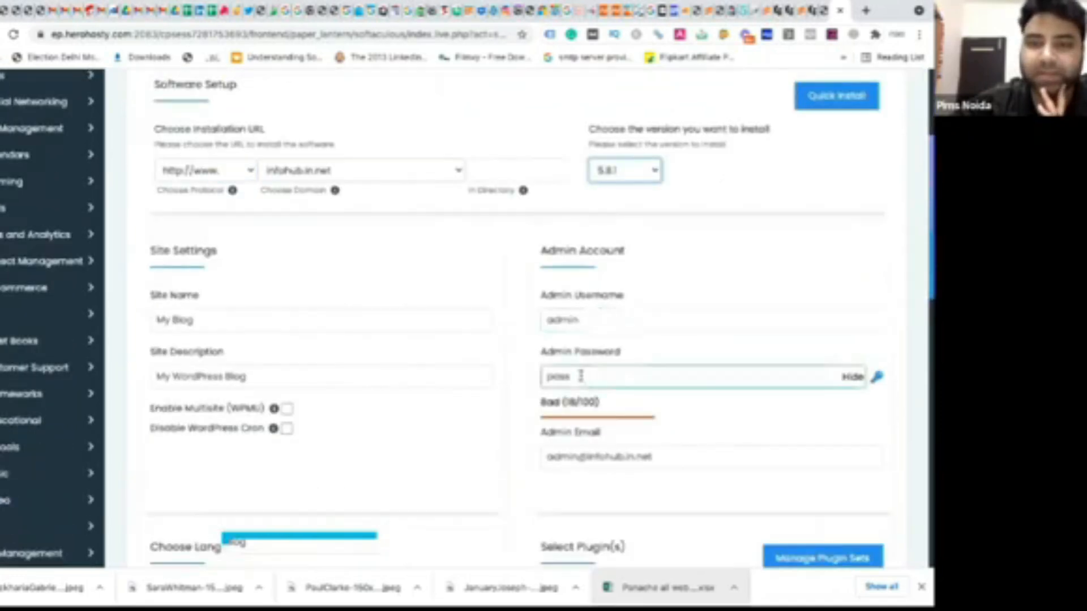
pyautogui.doubleClick(581, 376)
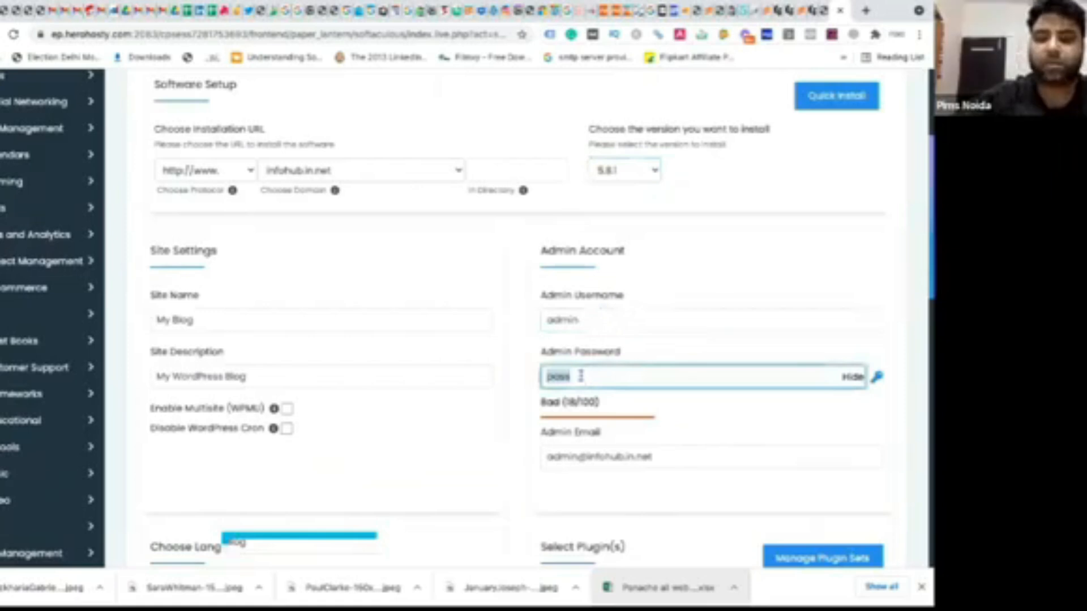
pyautogui.write('sa')
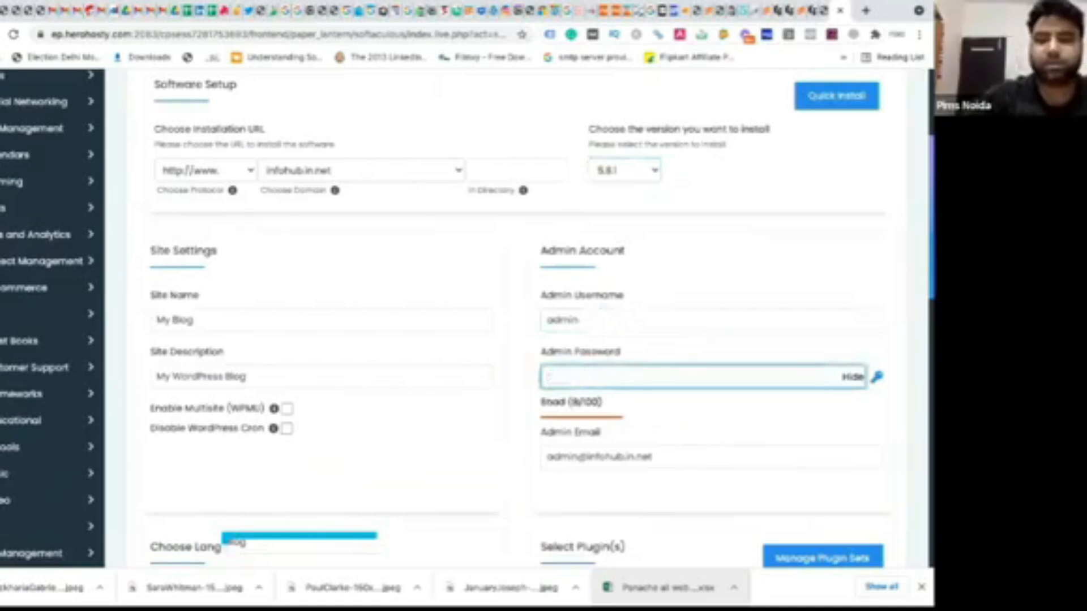
pyautogui.press('BackSpace')
pyautogui.press('BackSpace')
pyautogui.click(852, 377)
pyautogui.click(626, 382)
pyautogui.hotkey('ctrl', 'v')
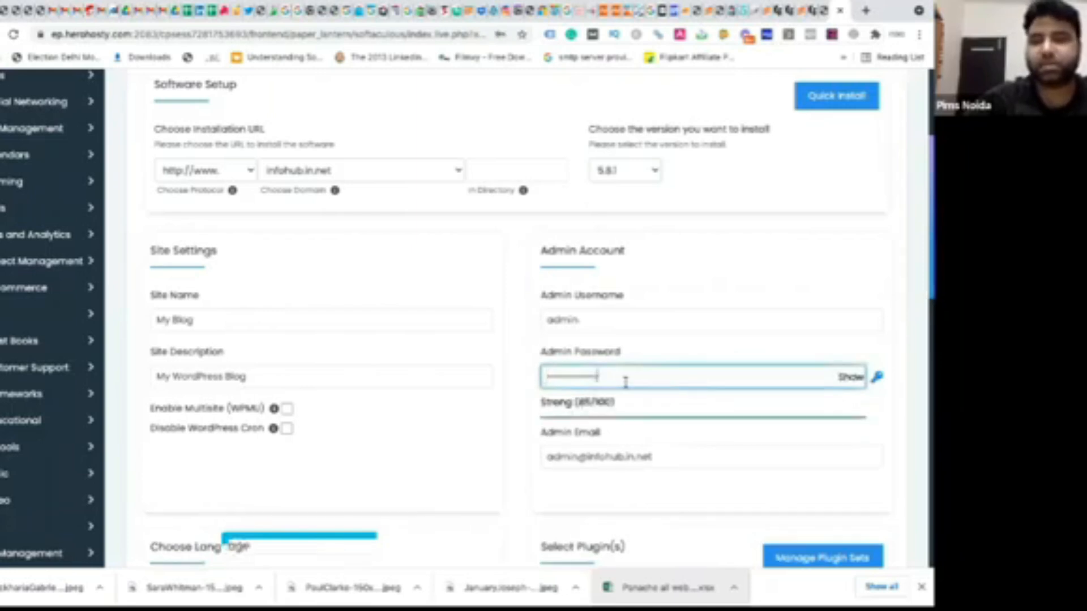
pyautogui.scroll(-2, 626, 382)
pyautogui.click(665, 358)
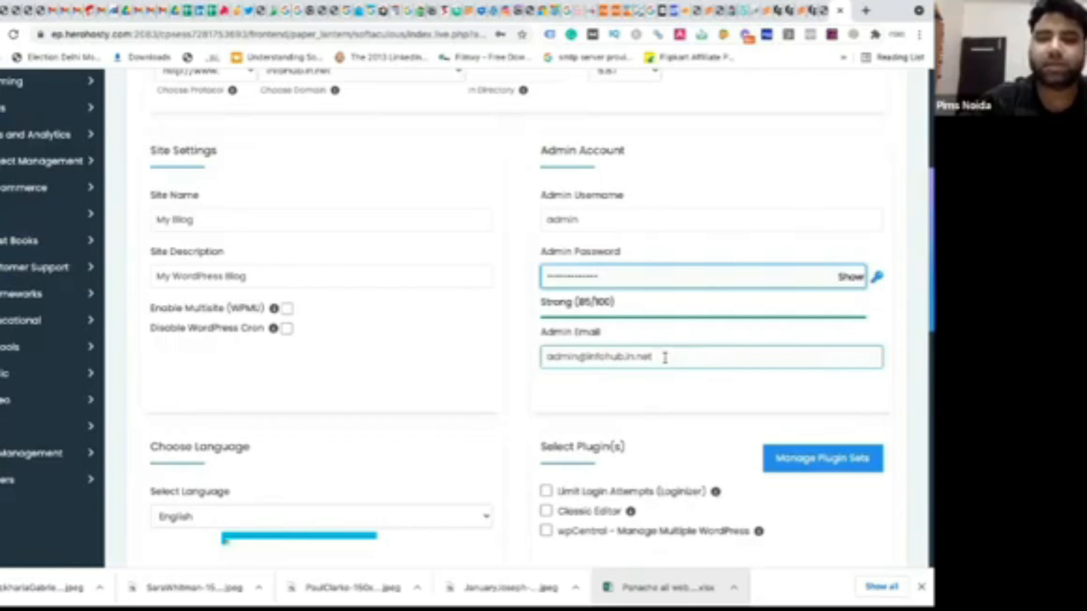
pyautogui.scroll(-10, 665, 357)
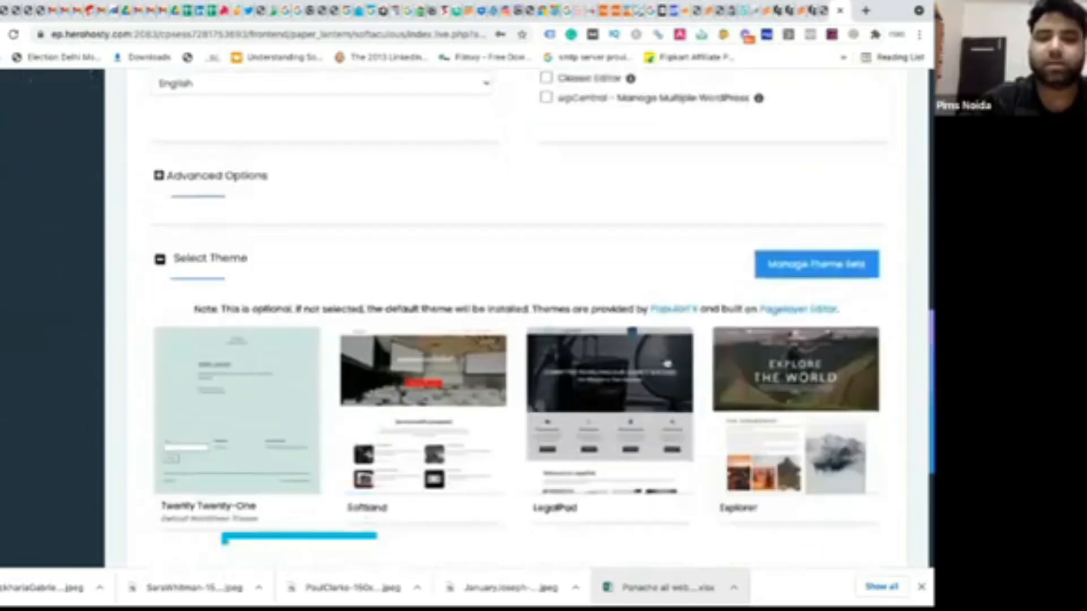
# - Select the LegalPad theme, answer the image copyright prompt, and submit the install
pyautogui.scroll(2, 665, 362)
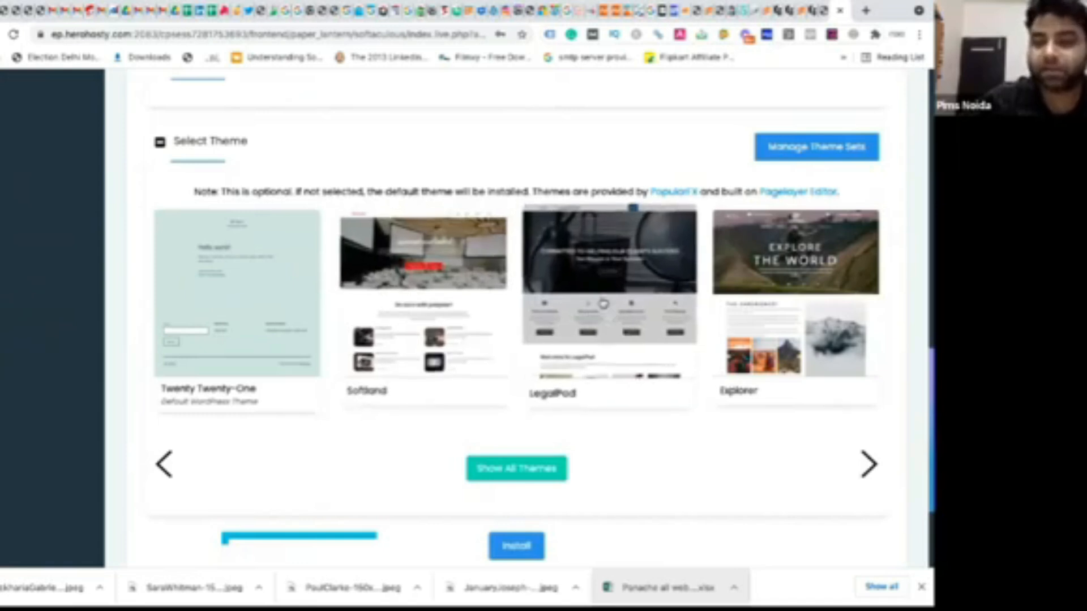
pyautogui.click(609, 318)
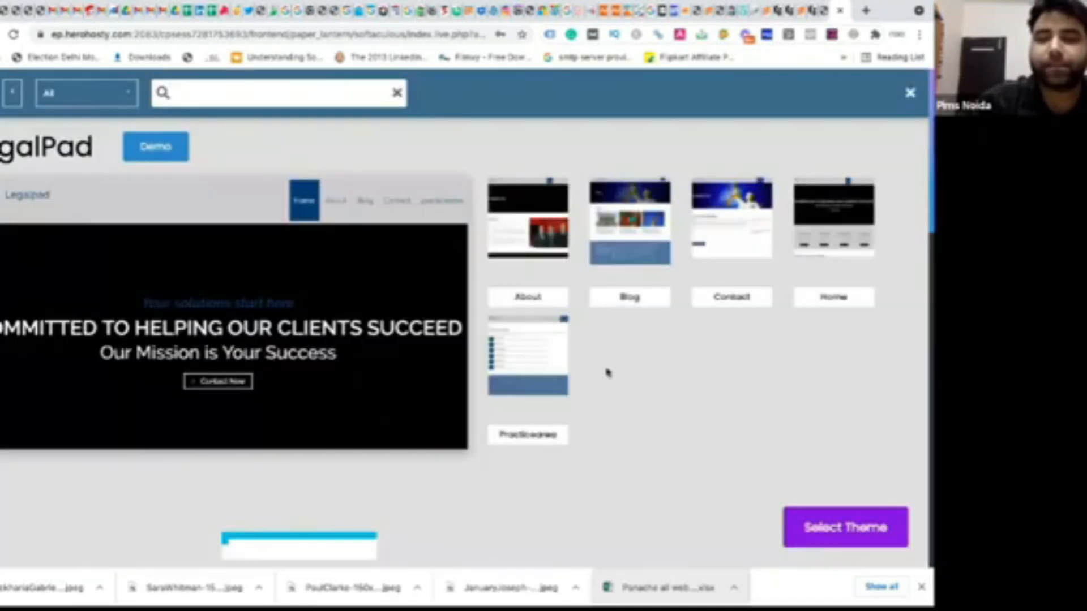
pyautogui.click(838, 536)
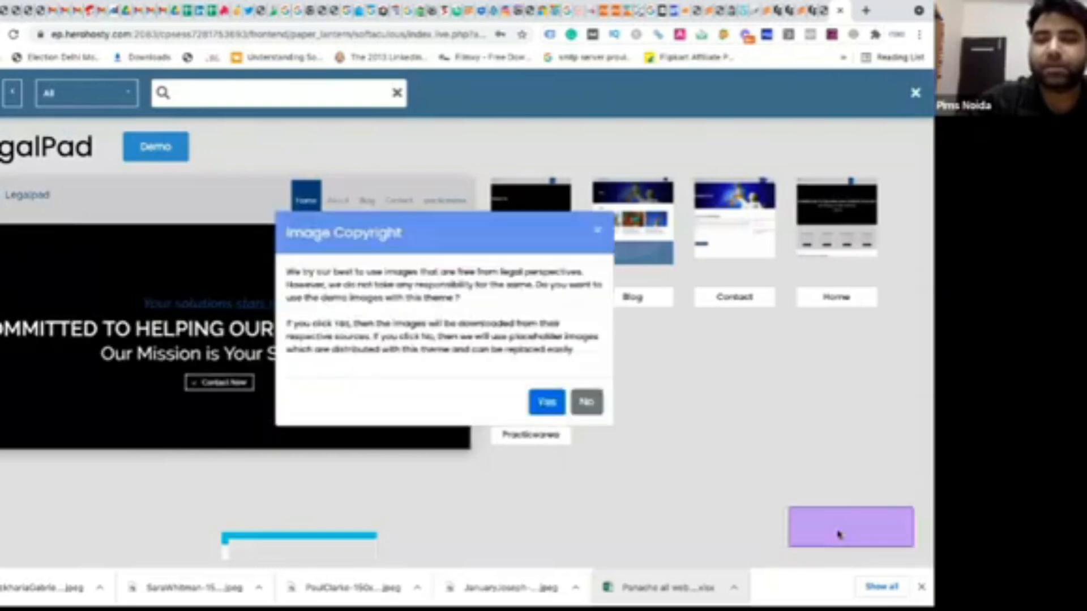
pyautogui.click(547, 402)
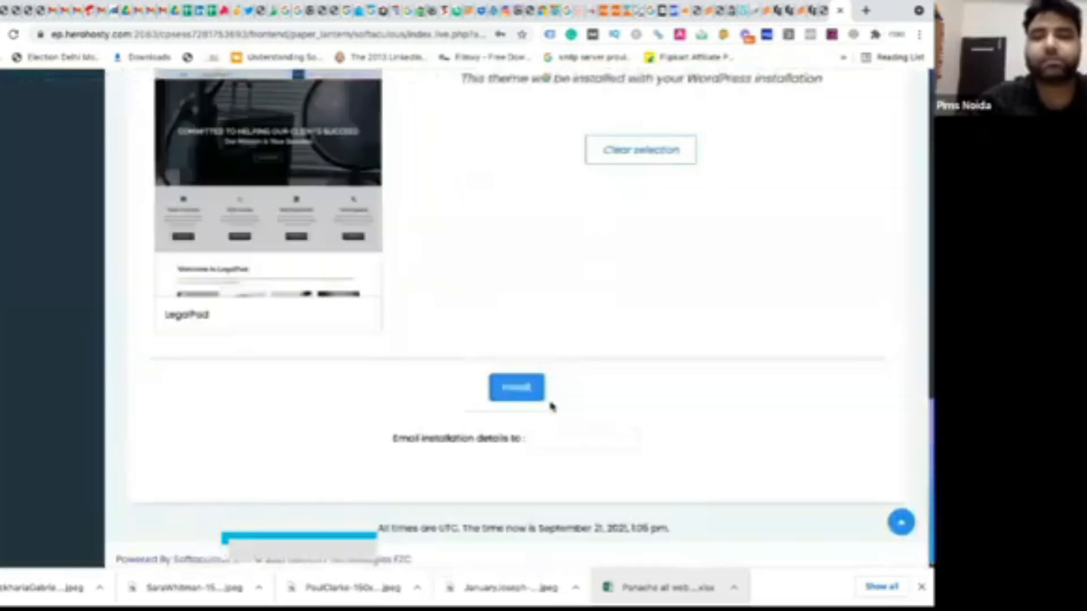
pyautogui.click(517, 390)
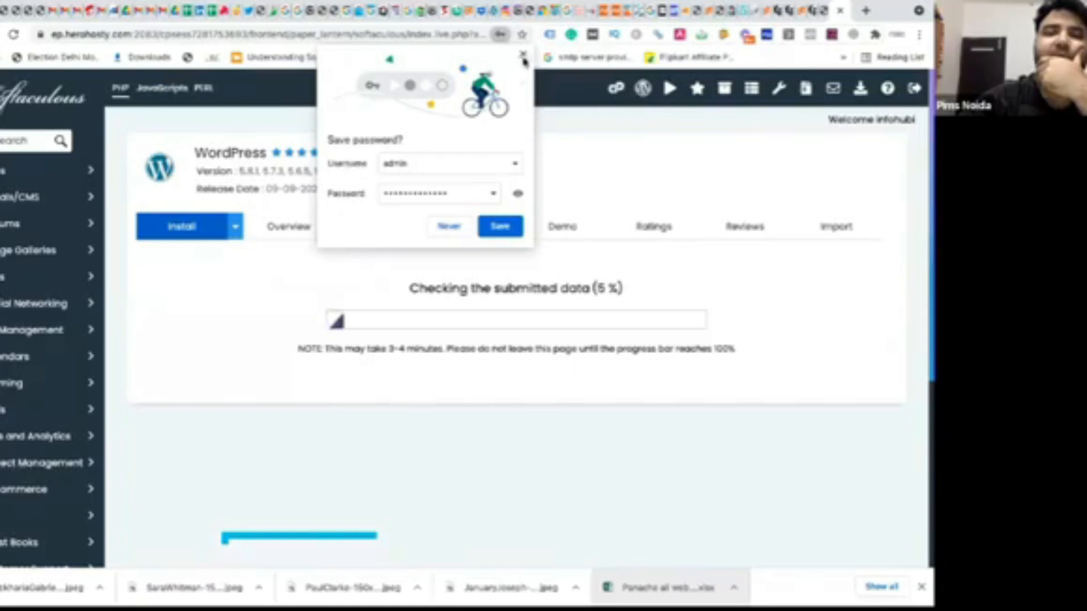
# - Dismiss the save-password popup, review the MySQL connection error, and open the empty installations list
pyautogui.click(523, 58)
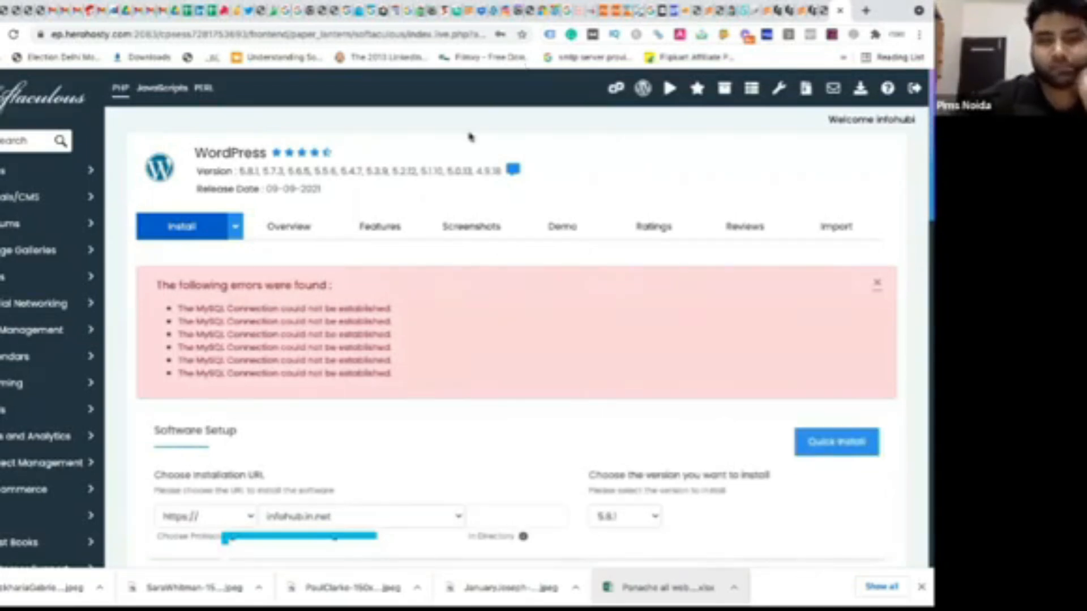
pyautogui.scroll(-1, 447, 404)
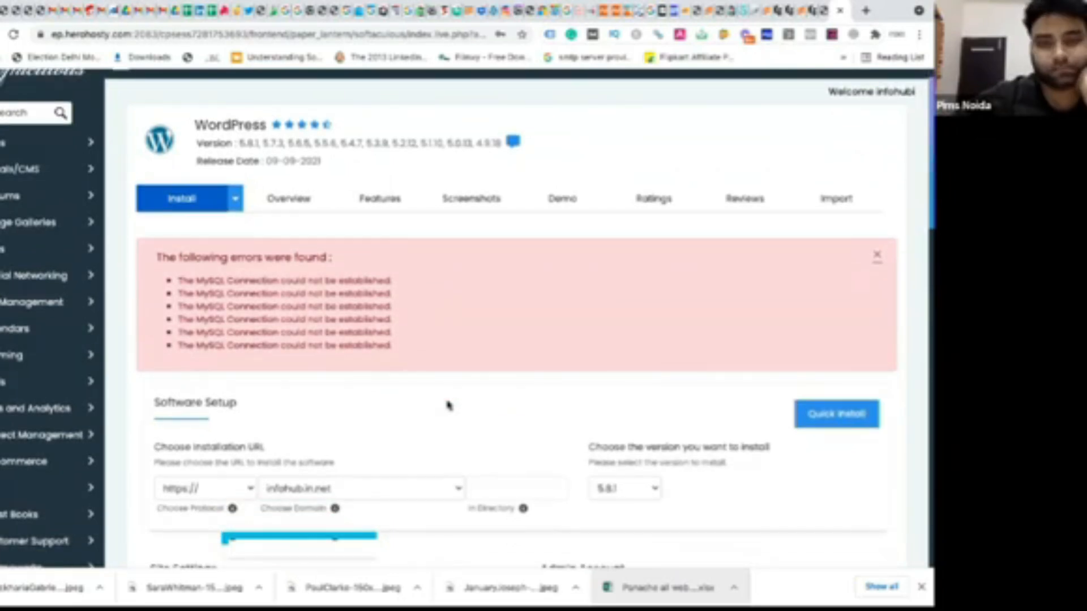
pyautogui.scroll(-3, 448, 405)
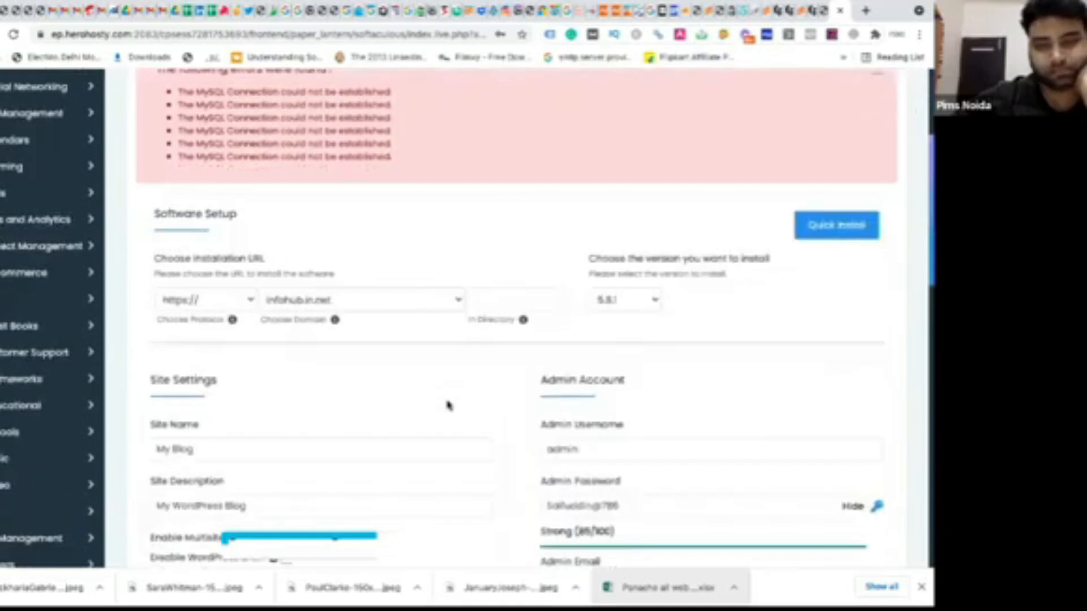
pyautogui.scroll(-3, 448, 405)
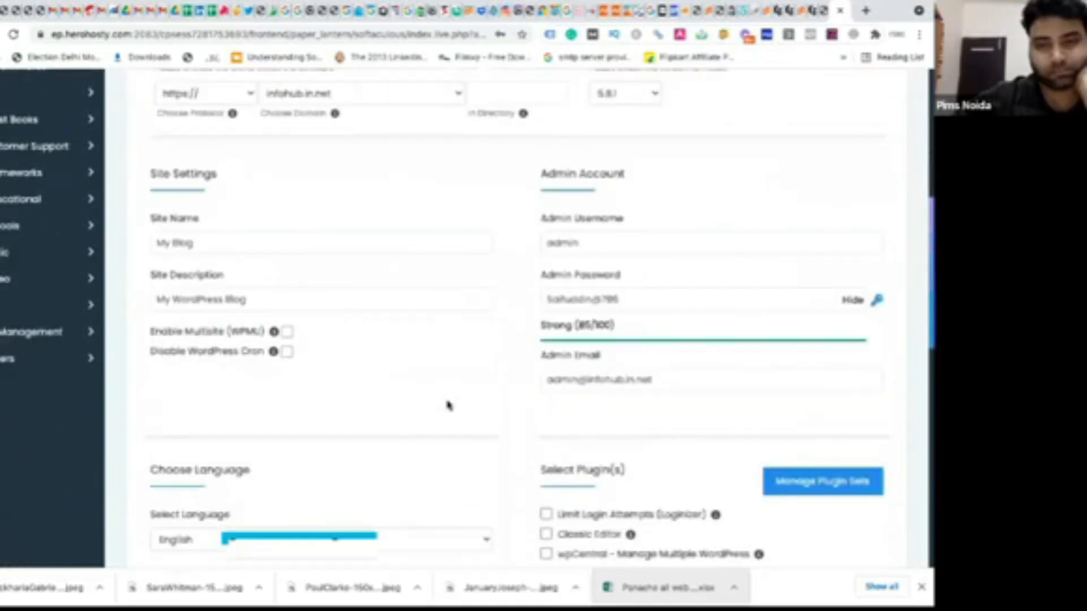
pyautogui.scroll(-9, 448, 406)
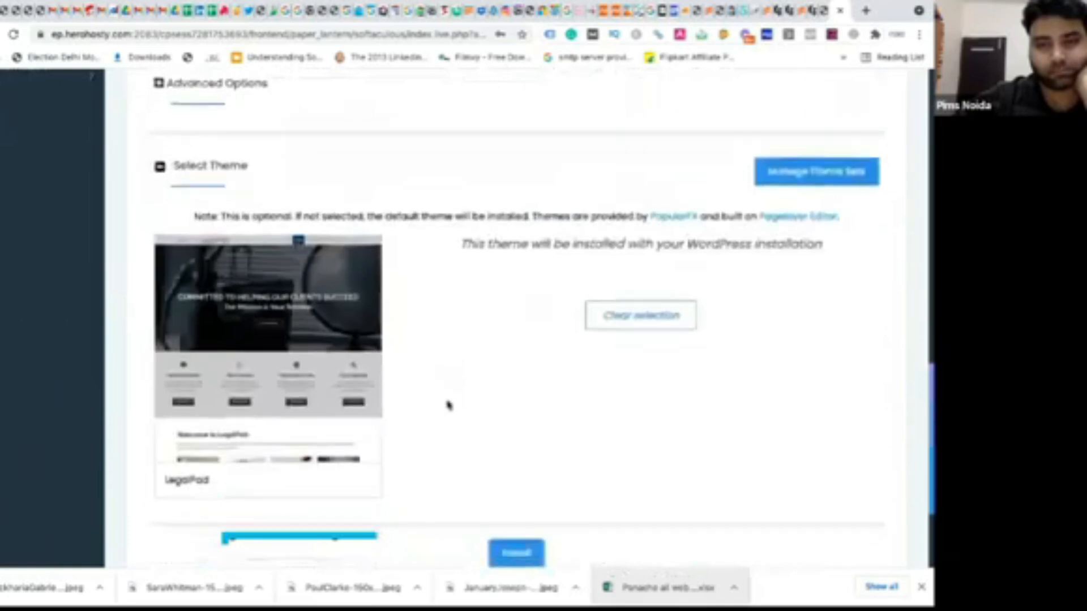
pyautogui.scroll(-3, 447, 405)
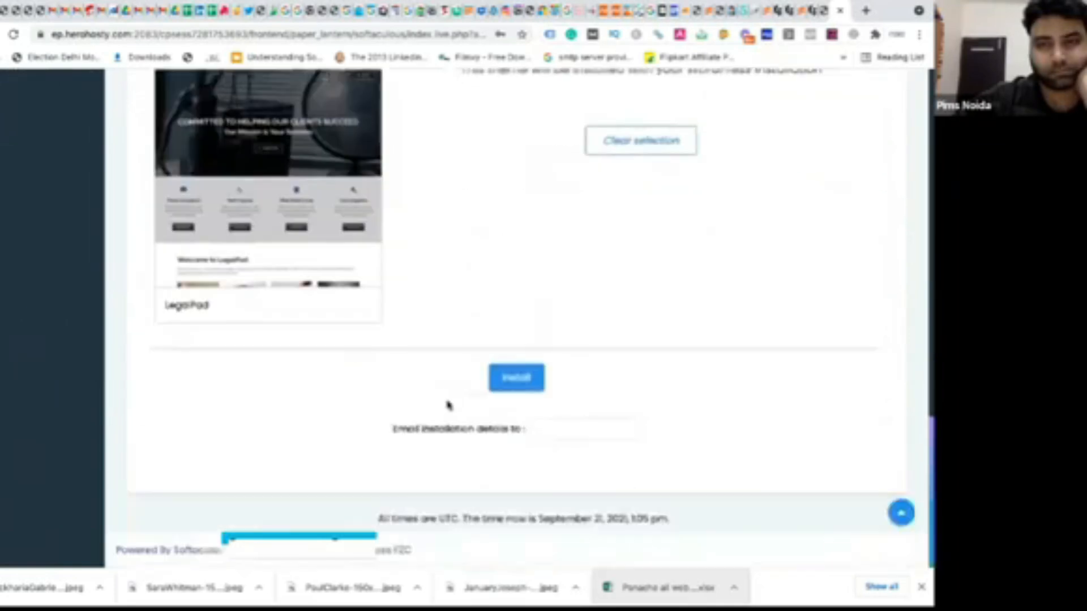
pyautogui.scroll(6, 448, 405)
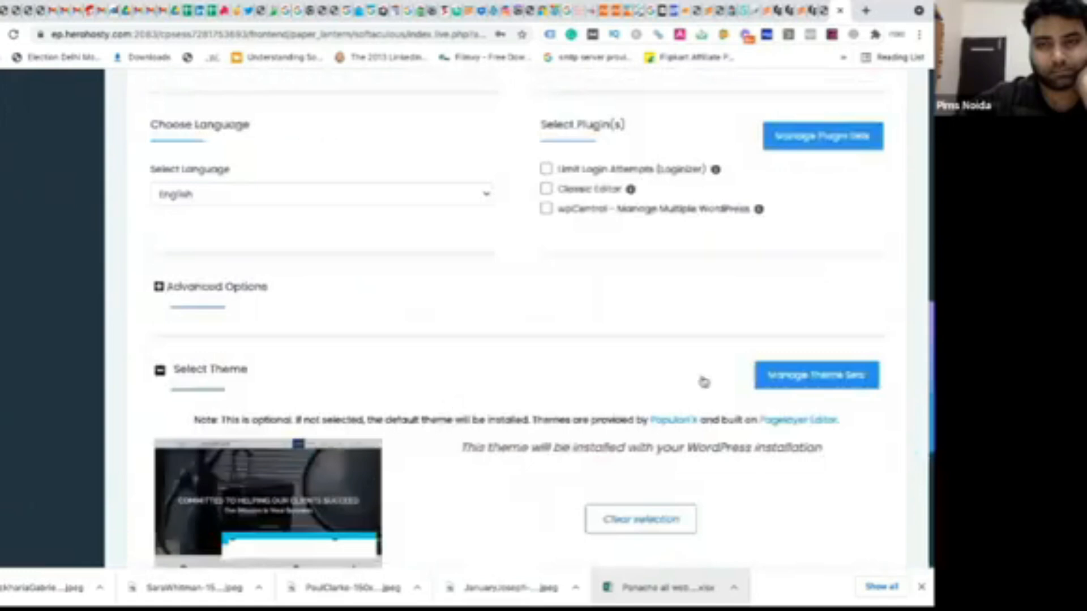
pyautogui.click(830, 388)
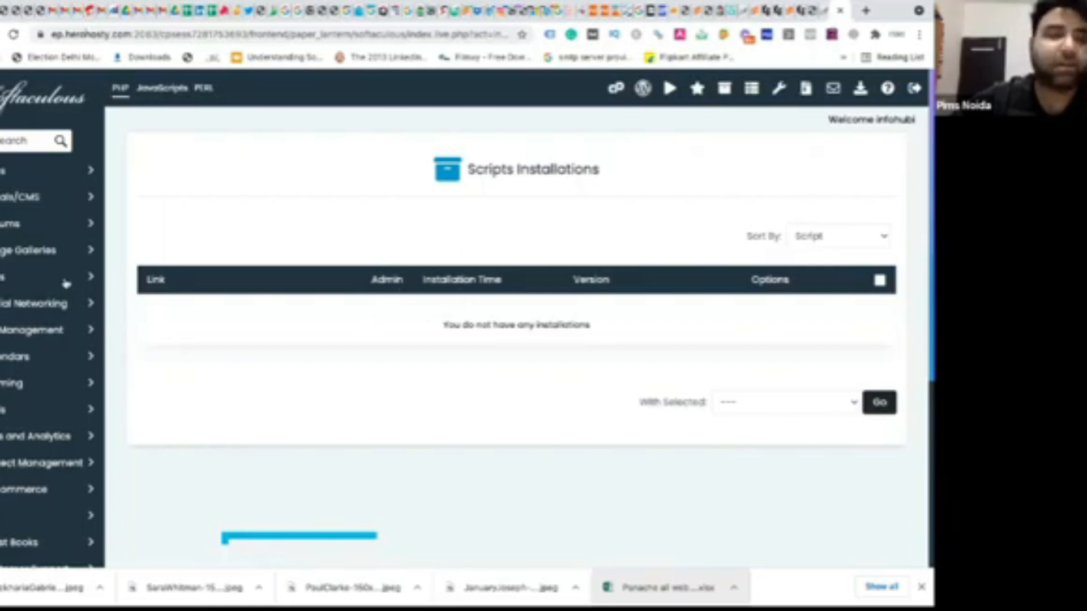
# - Return to the cPanel home and reopen WordPress from the Softaculous Apps Installer
pyautogui.scroll(-5, 29, 422)
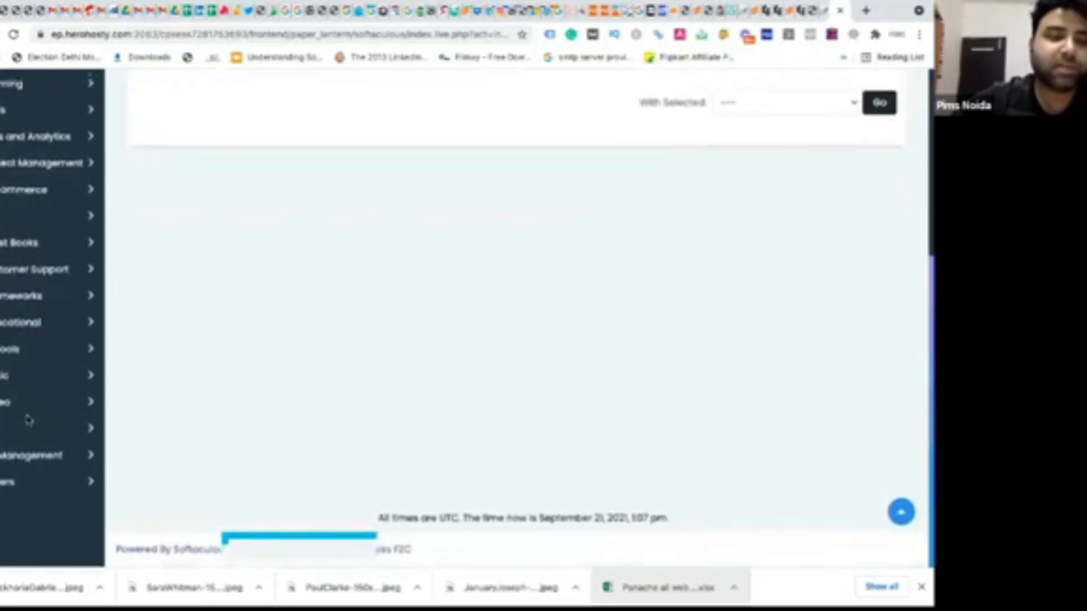
pyautogui.scroll(5, 55, 368)
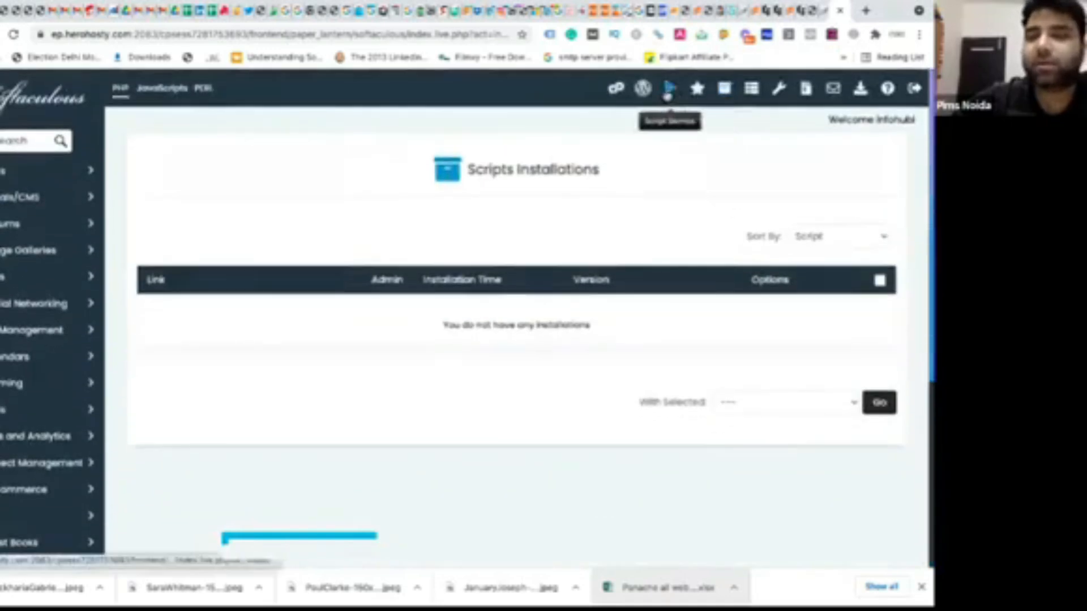
pyautogui.click(615, 91)
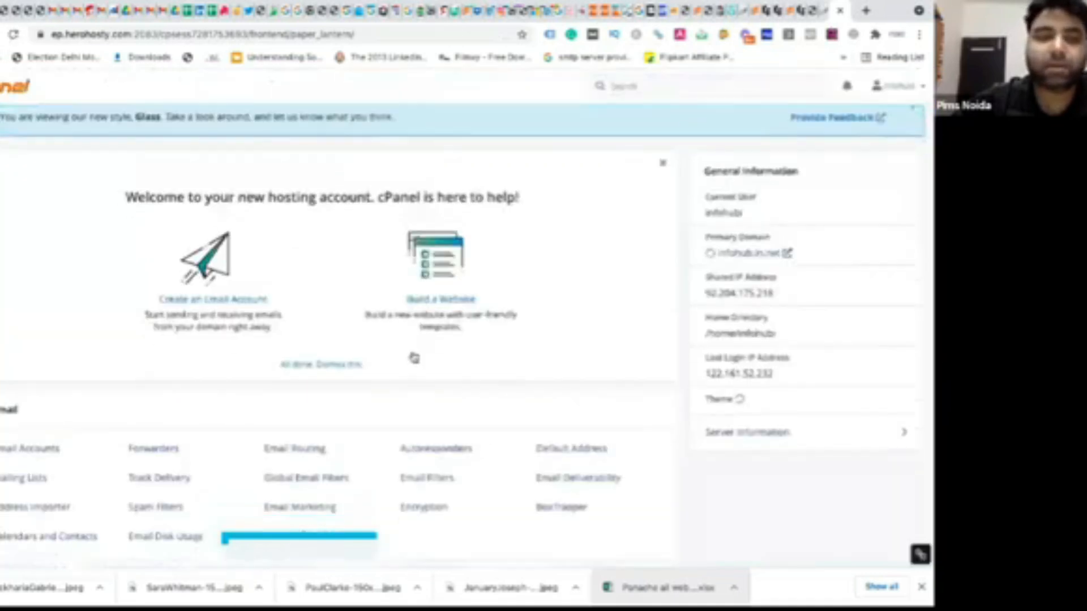
pyautogui.scroll(-20, 413, 358)
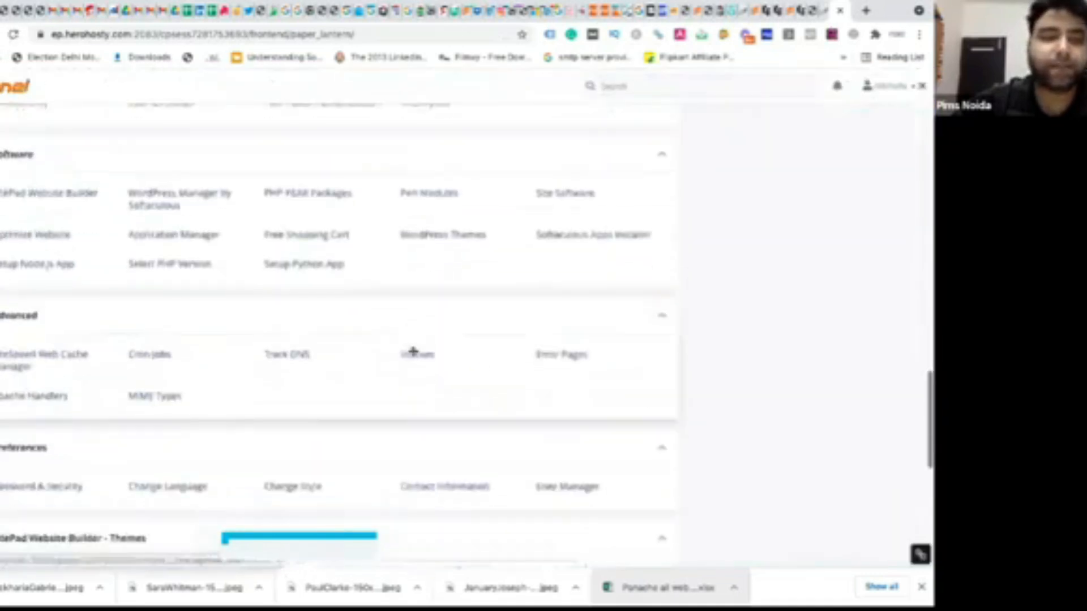
pyautogui.scroll(-4, 414, 358)
pyautogui.scroll(3, 414, 357)
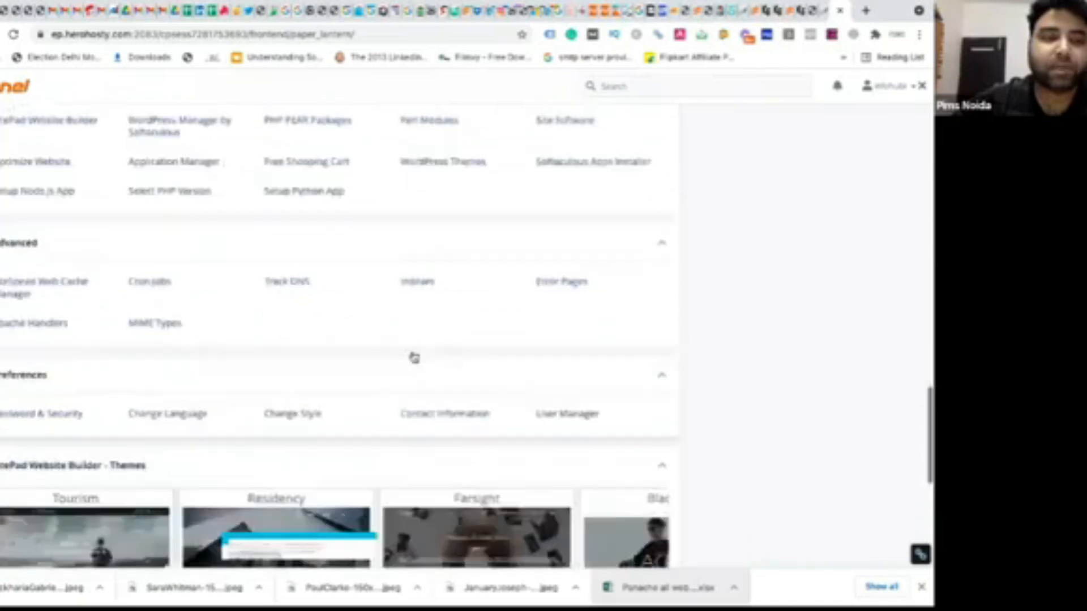
pyautogui.scroll(-7, 413, 357)
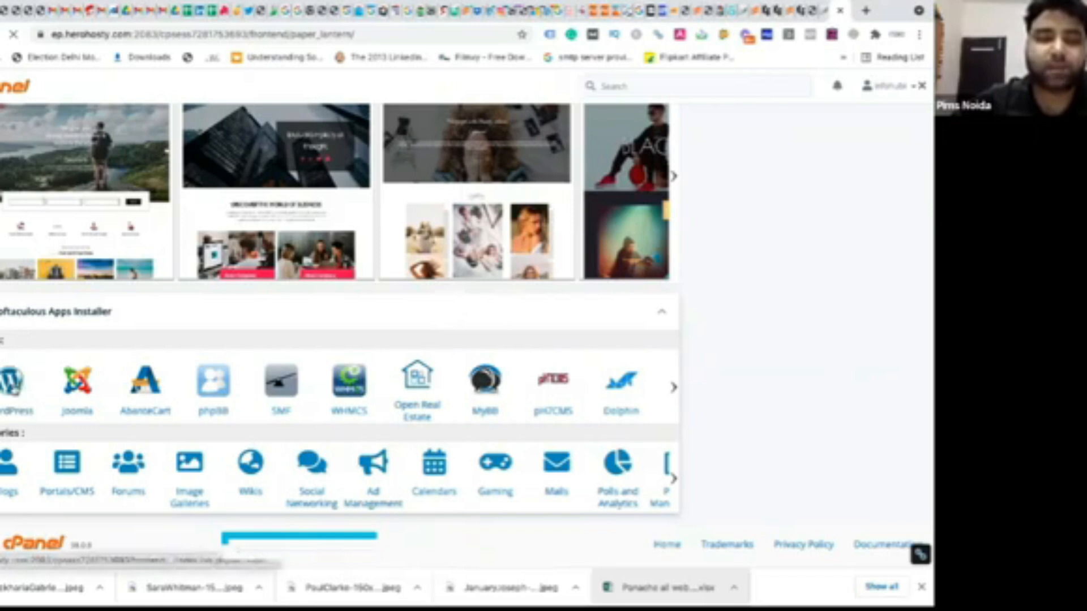
pyautogui.click(14, 387)
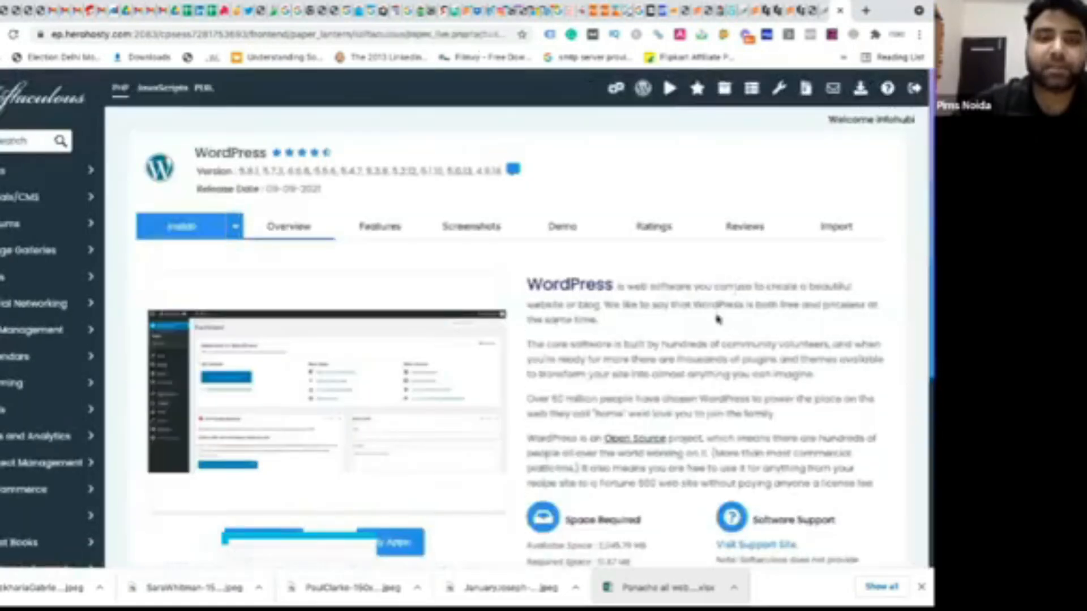
pyautogui.scroll(-5, 621, 416)
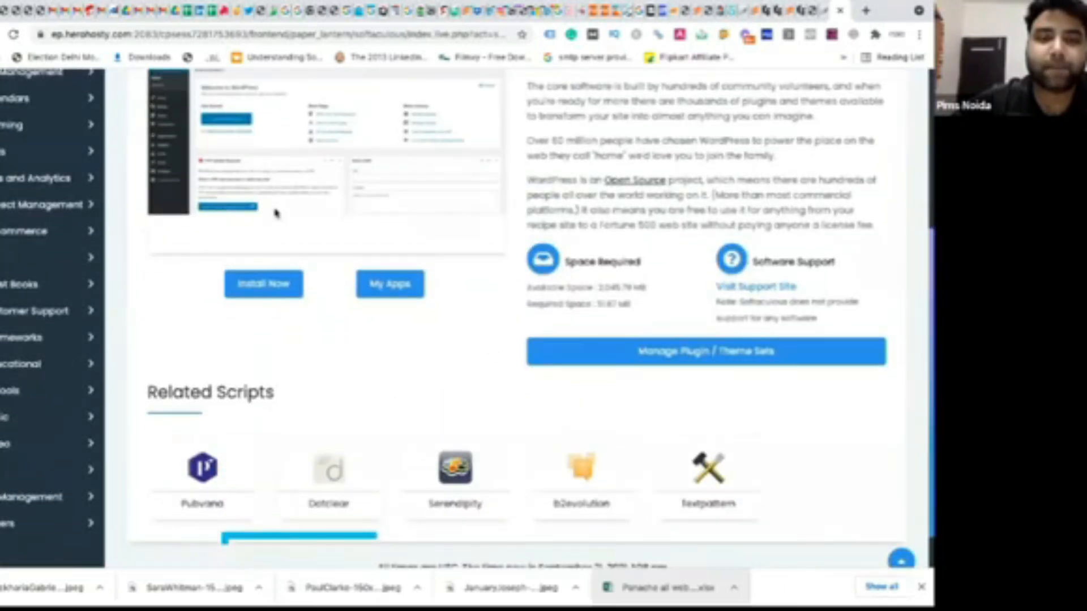
pyautogui.scroll(5, 275, 213)
pyautogui.click(185, 159)
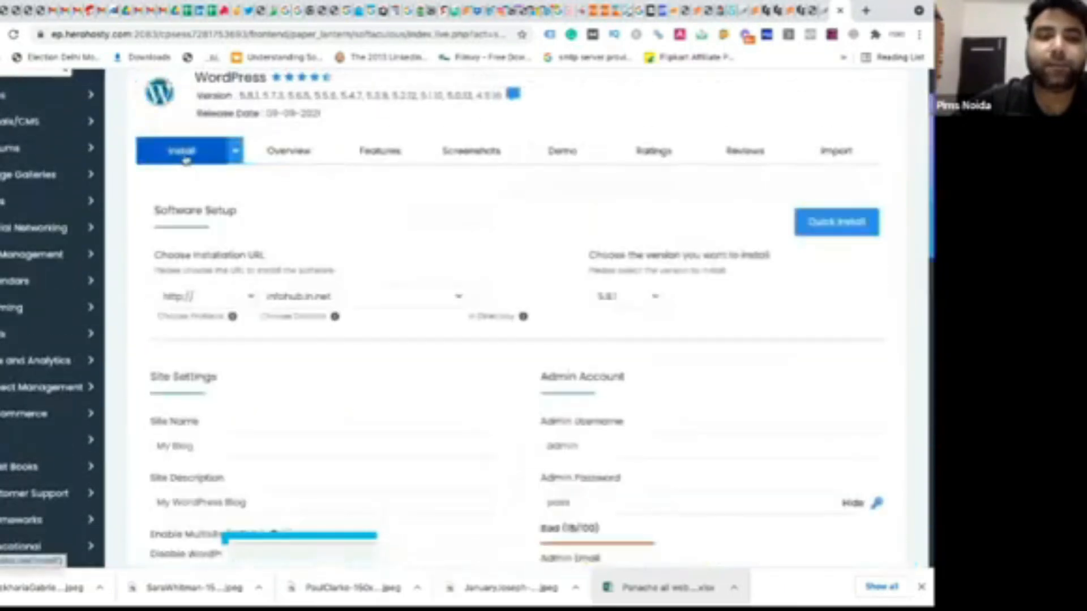
pyautogui.click(238, 297)
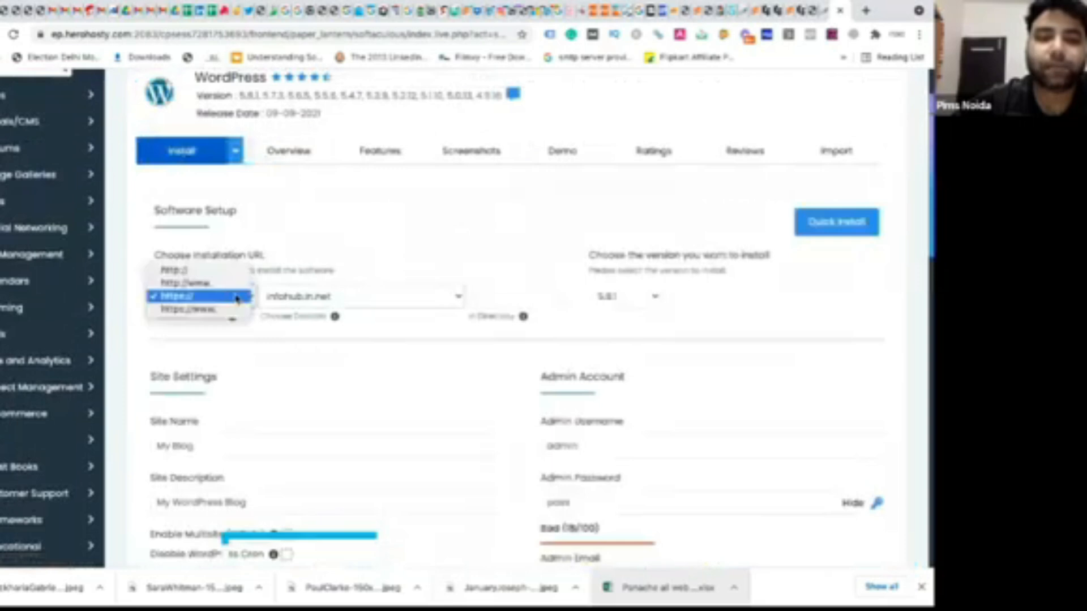
pyautogui.click(221, 285)
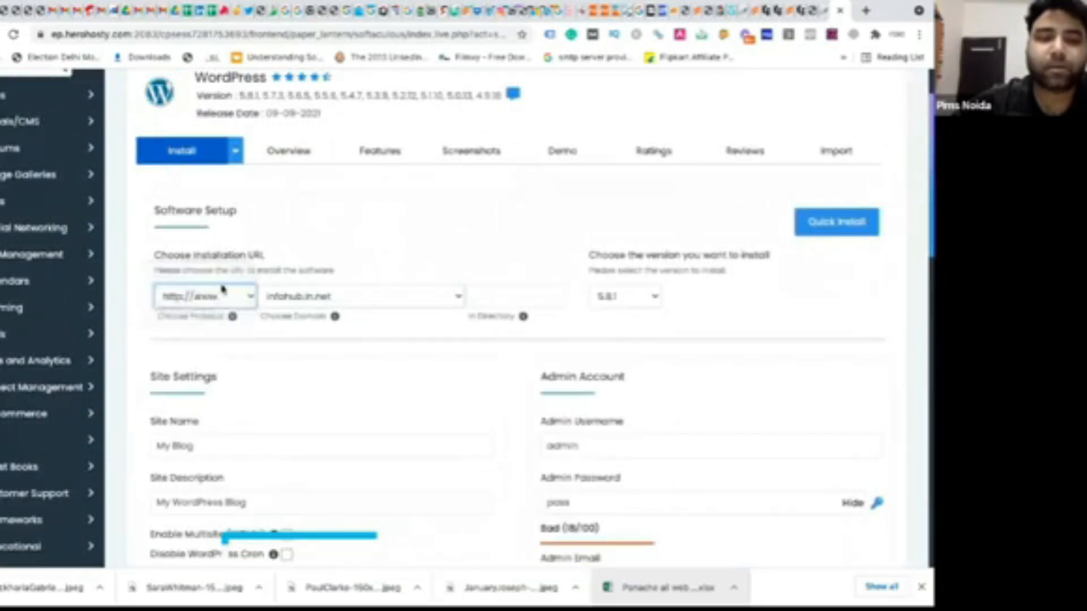
# - Enter a new admin password, hide it, and submit the WordPress installation
pyautogui.scroll(-3, 701, 316)
pyautogui.click(701, 312)
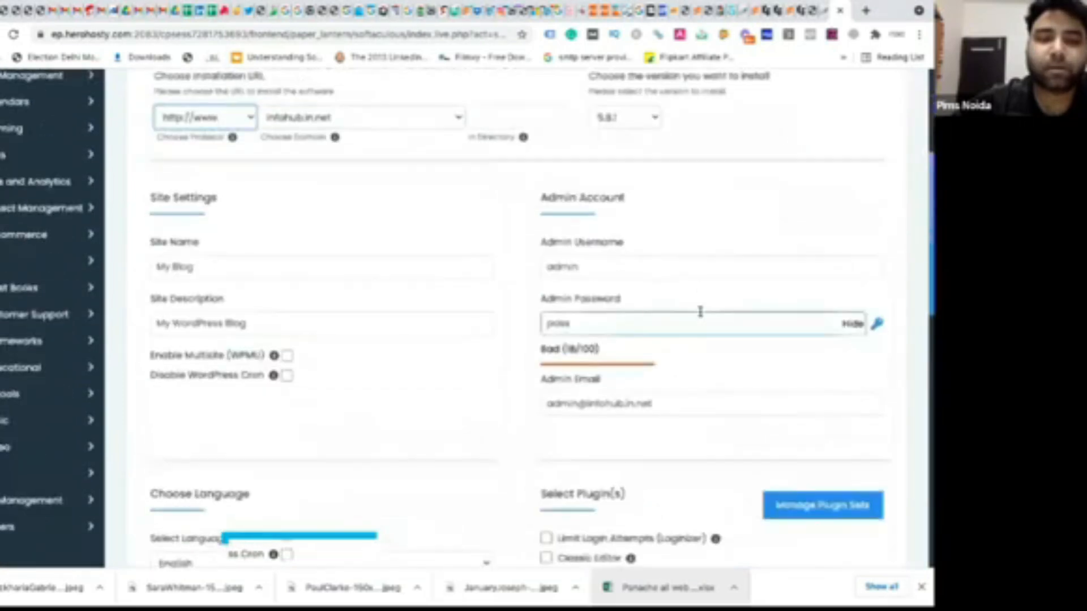
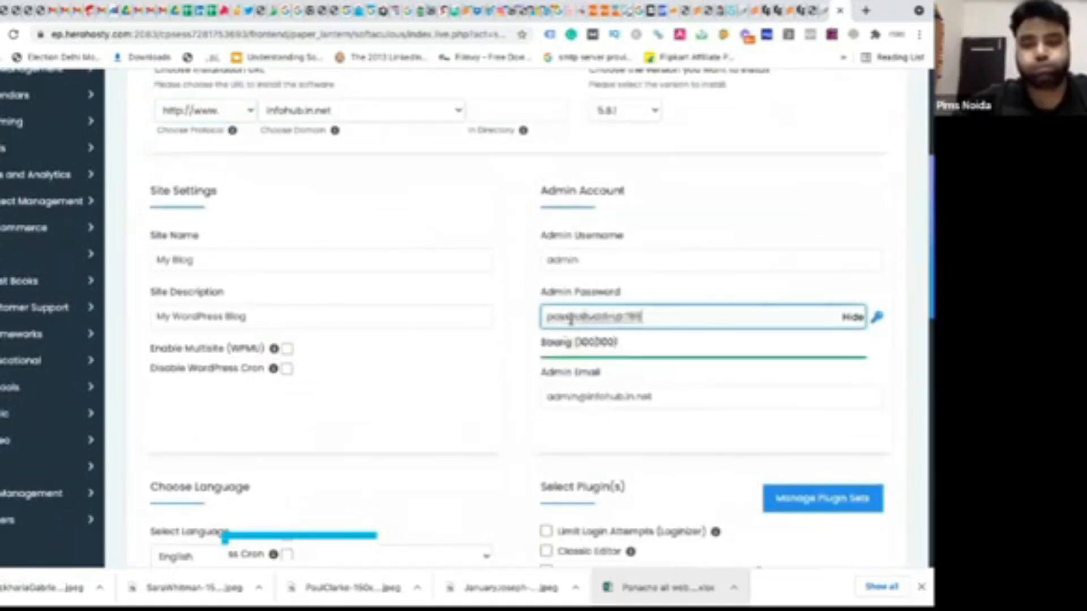
pyautogui.click(854, 318)
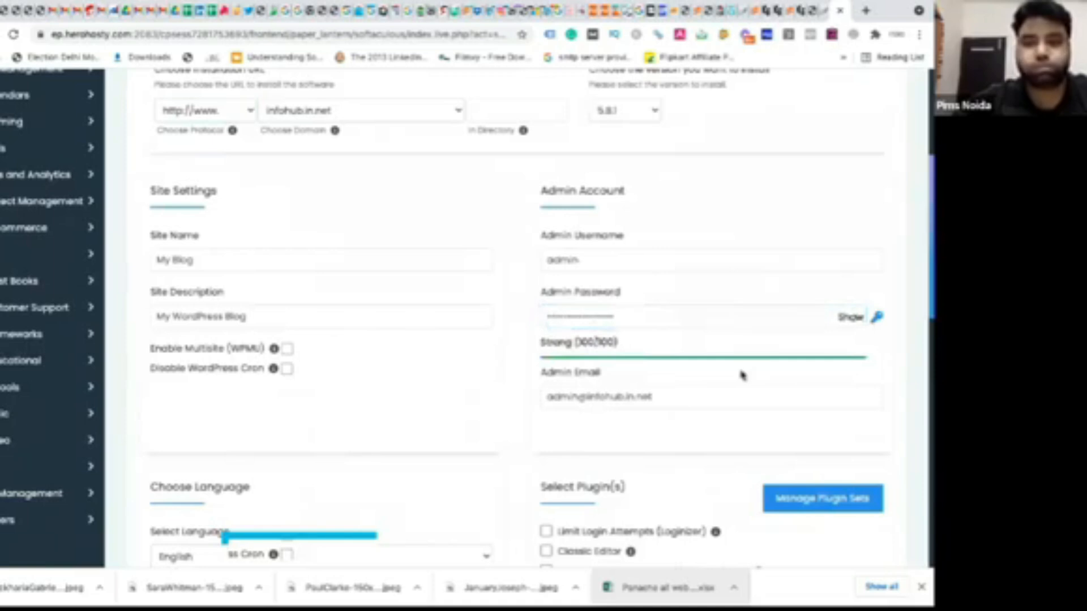
pyautogui.scroll(-3, 743, 375)
pyautogui.scroll(-6, 743, 375)
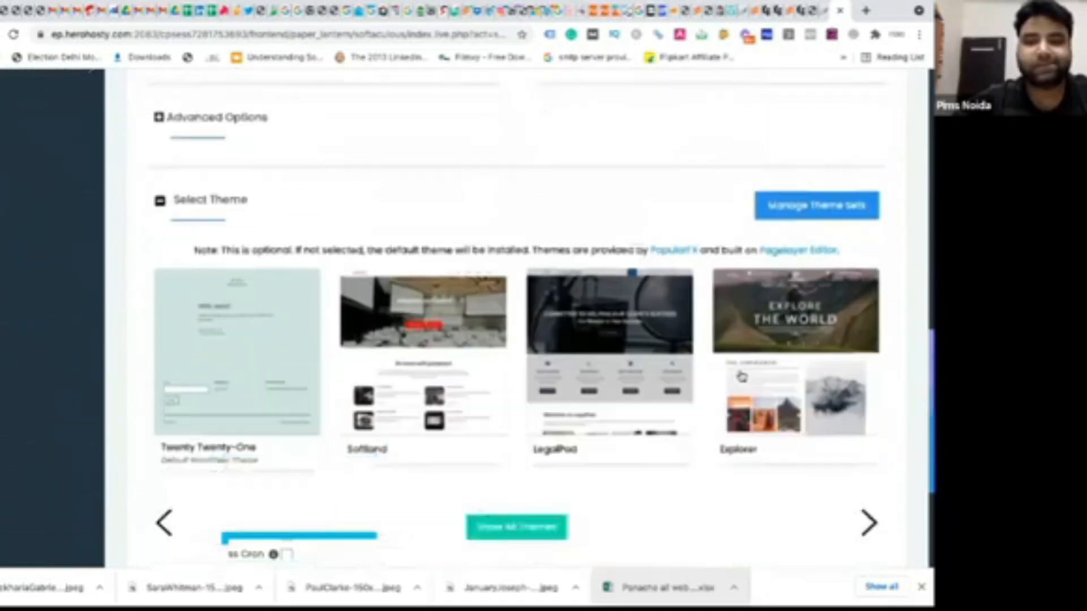
pyautogui.scroll(-3, 657, 372)
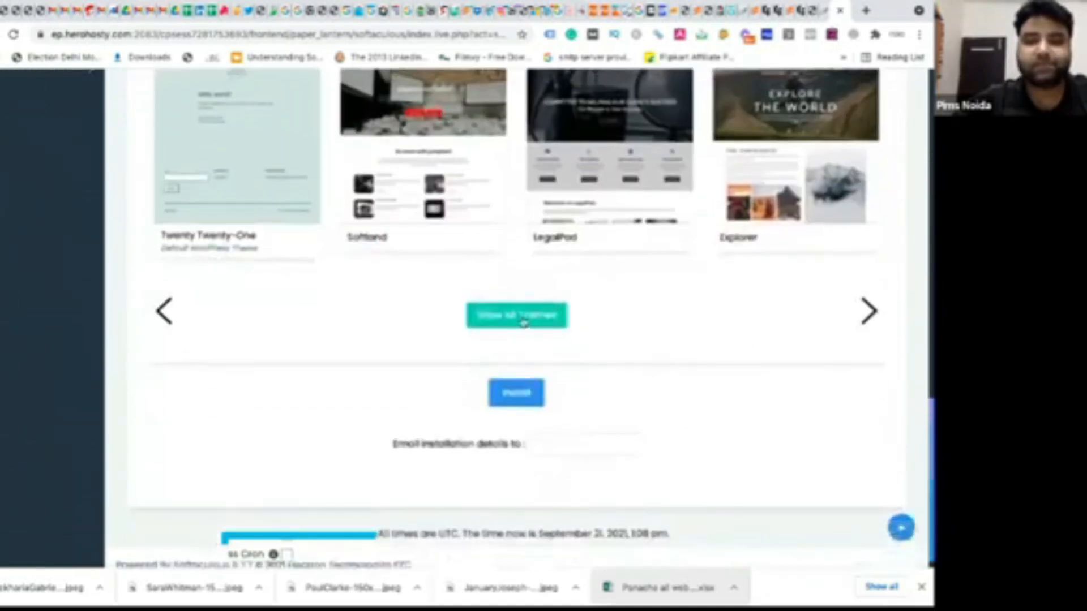
pyautogui.click(518, 399)
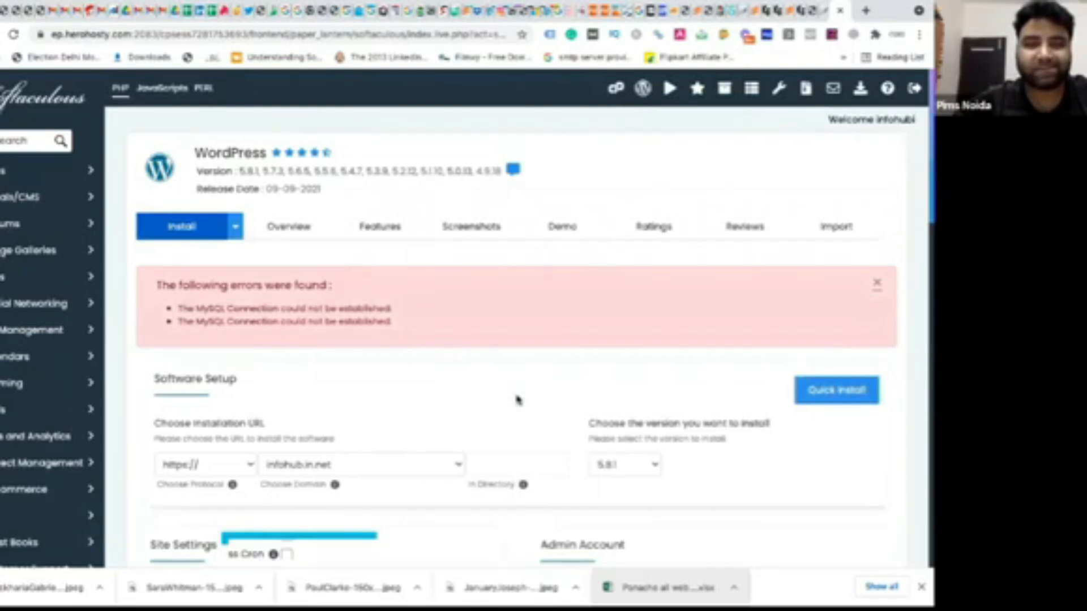
# - Highlight the two 'MySQL Connection could not be established' error messages to read them
pyautogui.scroll(-3, 517, 400)
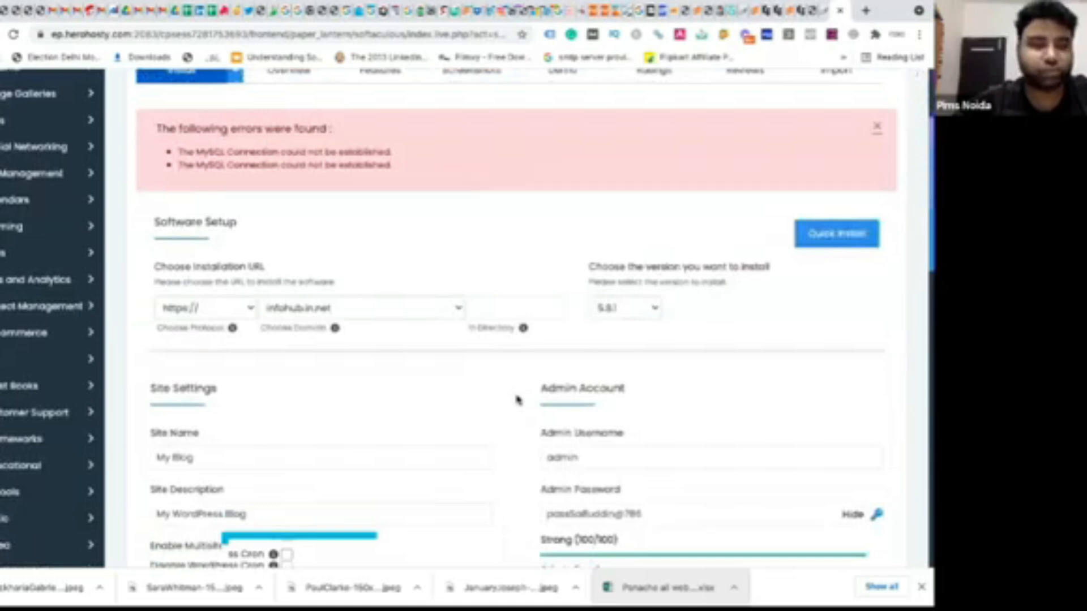
pyautogui.scroll(3, 517, 400)
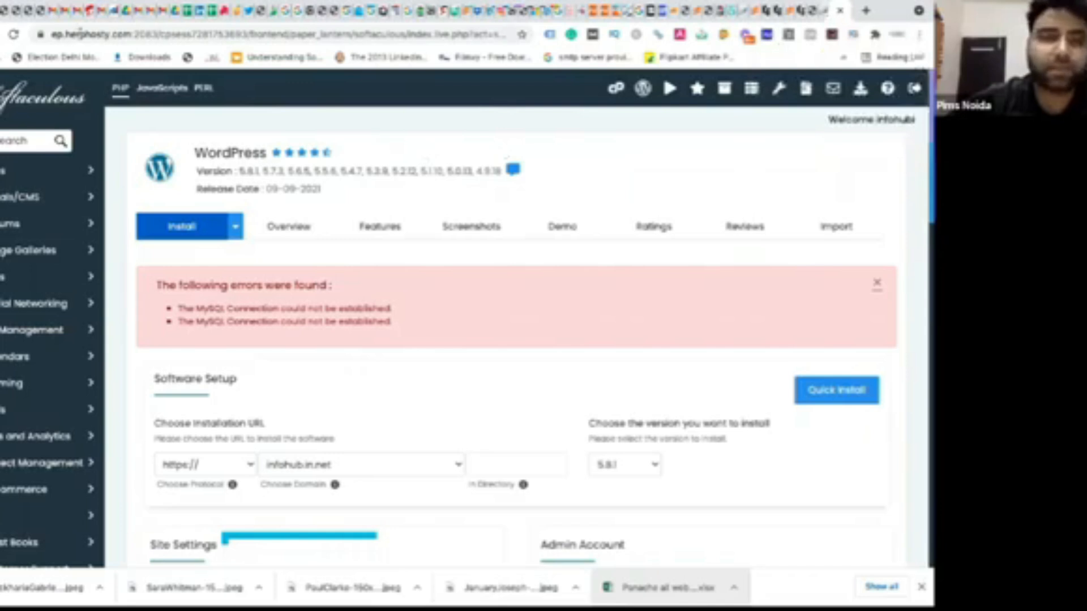
pyautogui.moveTo(66, 35); pyautogui.dragTo(97, 35)
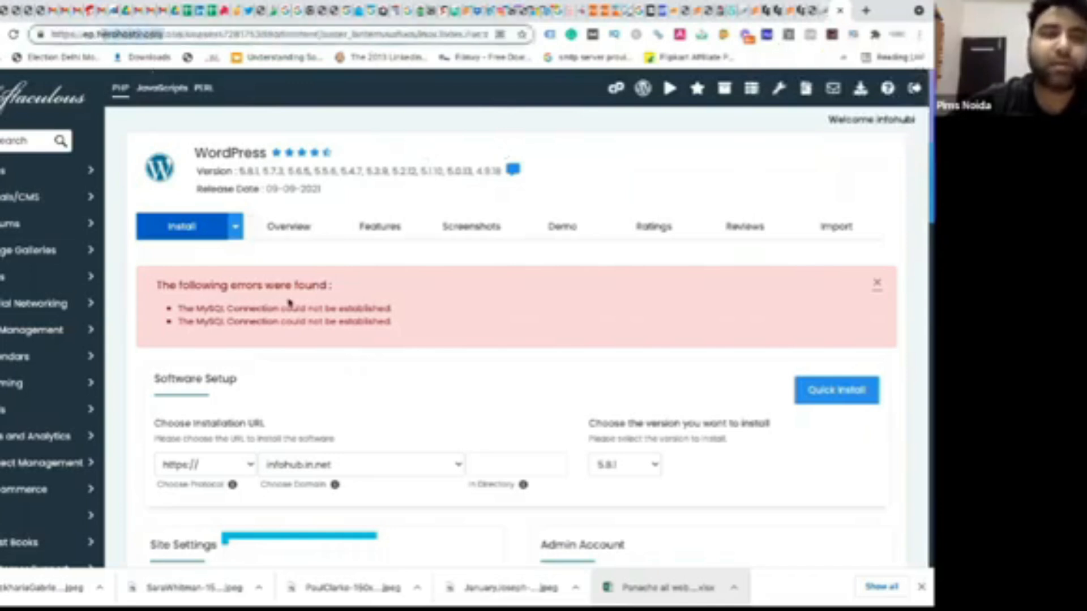
pyautogui.click(291, 300)
pyautogui.moveTo(403, 333); pyautogui.dragTo(151, 277)
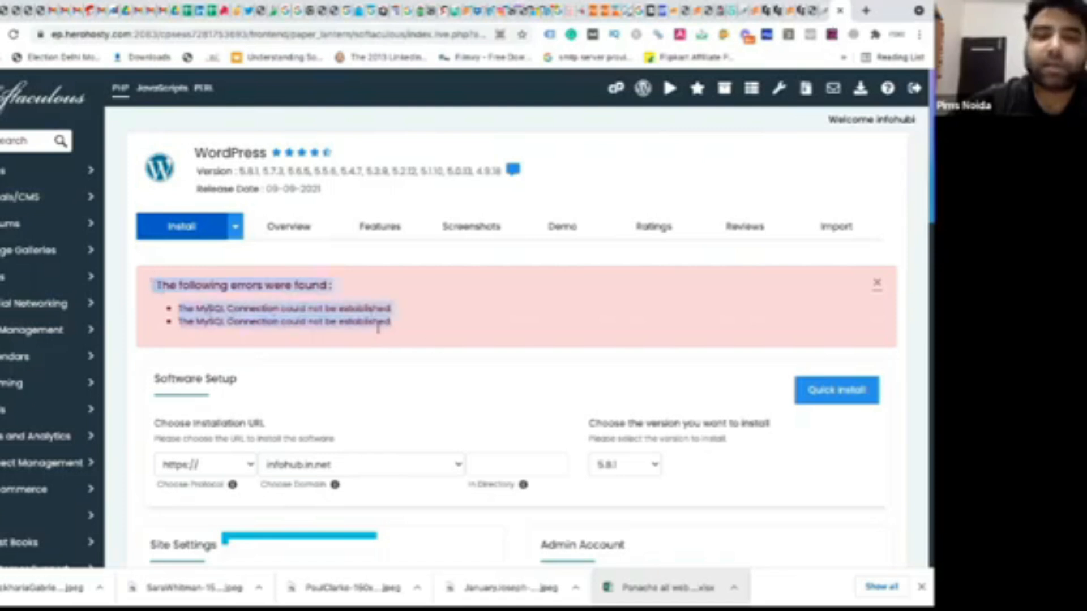
pyautogui.click(465, 341)
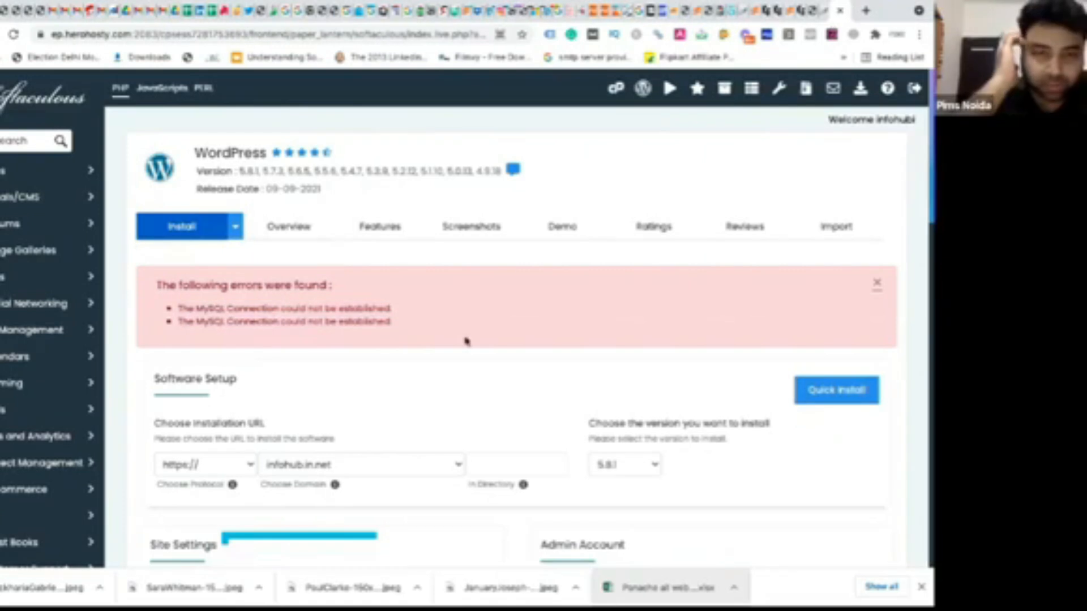
# - Scroll through the still-filled install form and return near the top
pyautogui.scroll(-3, 476, 399)
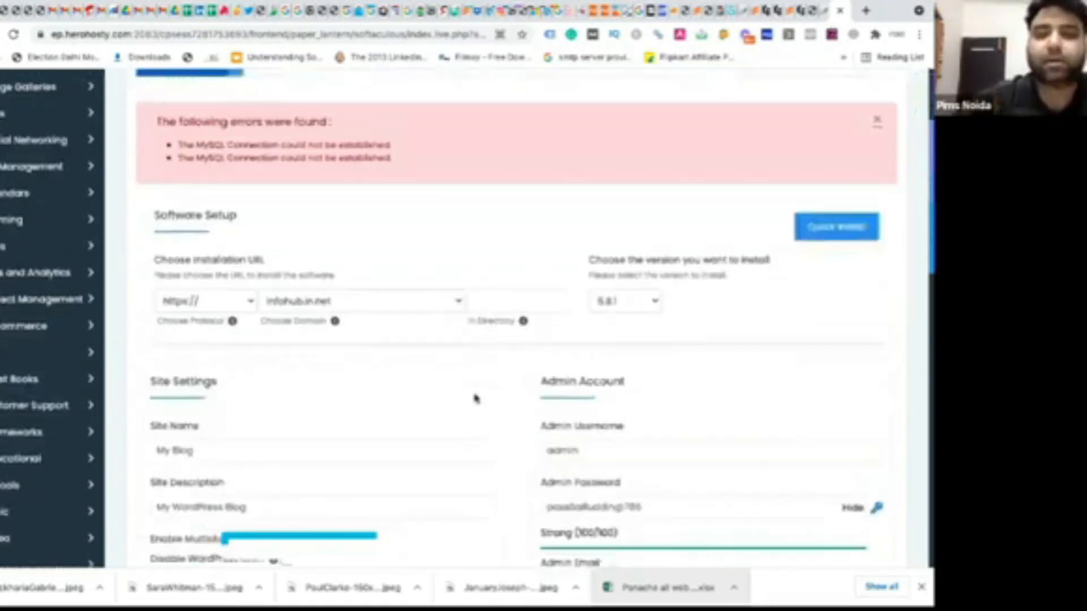
pyautogui.scroll(-3, 475, 399)
pyautogui.scroll(6, 476, 399)
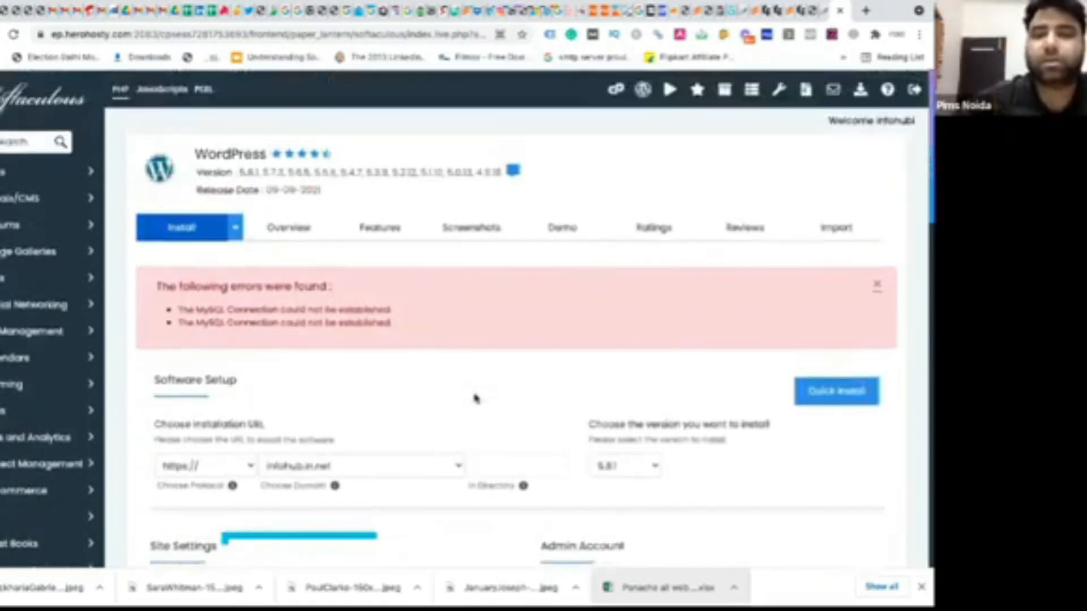
pyautogui.scroll(-7, 476, 398)
pyautogui.scroll(-4, 475, 399)
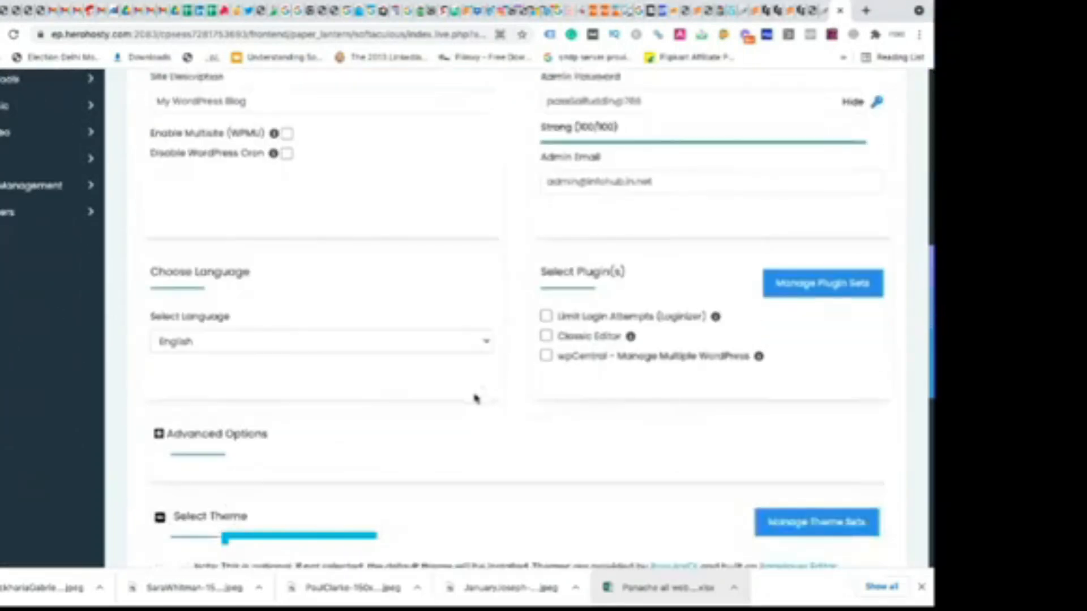
pyautogui.scroll(-4, 476, 399)
pyautogui.scroll(1, 475, 399)
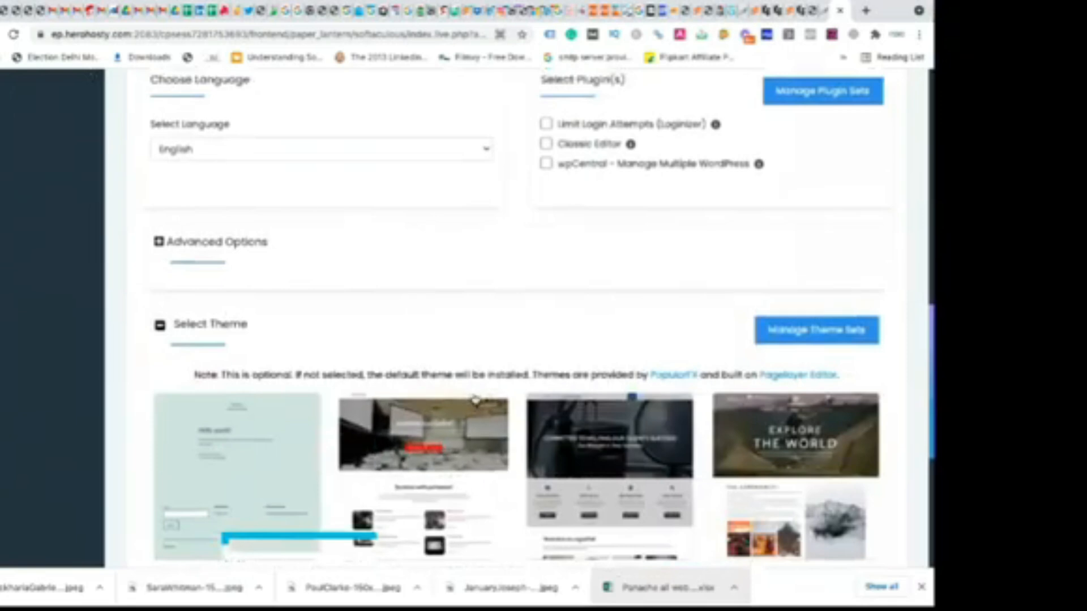
pyautogui.scroll(14, 475, 399)
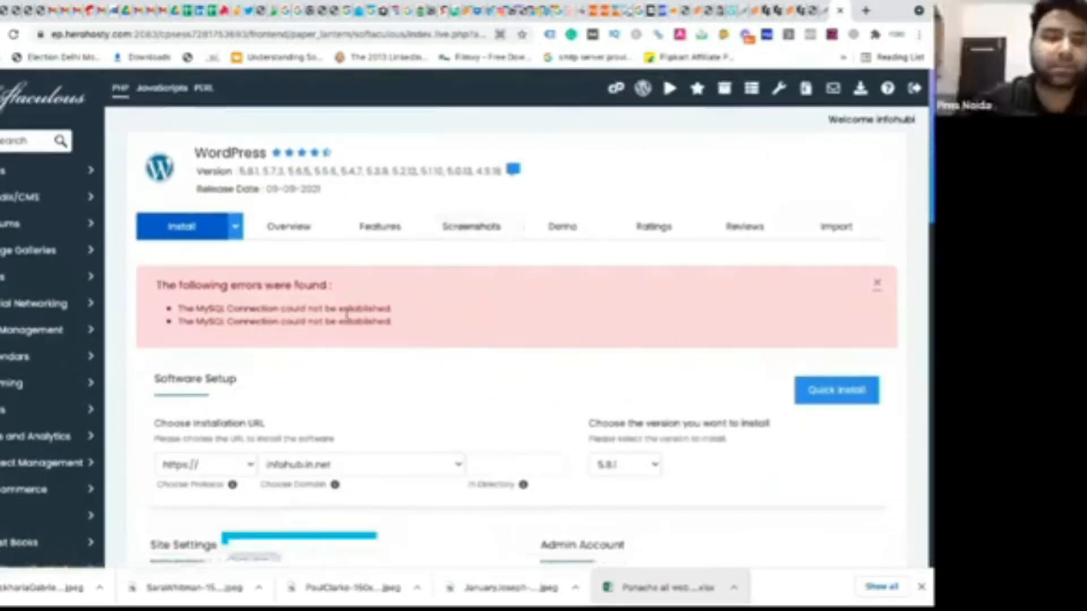
# - Toggle the form to Quick Install and back to Custom Install
pyautogui.scroll(-2, 424, 447)
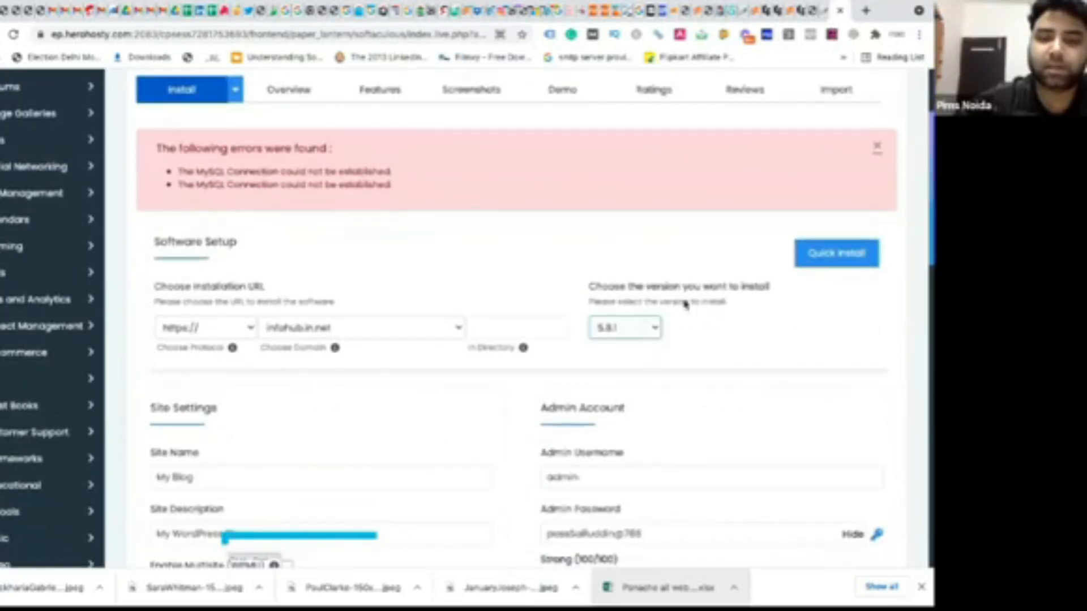
pyautogui.click(828, 254)
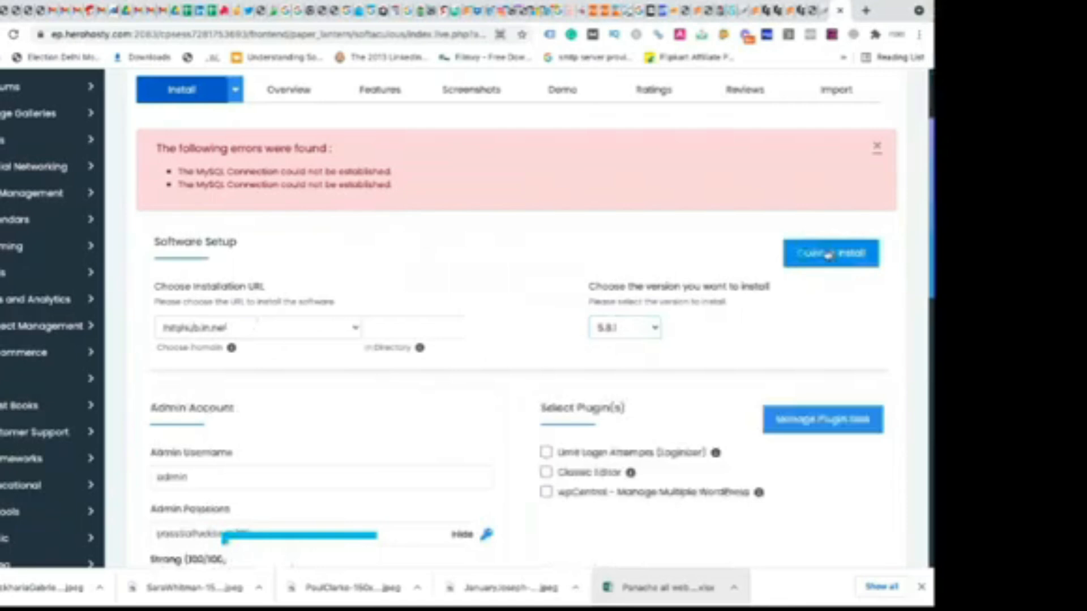
pyautogui.click(827, 256)
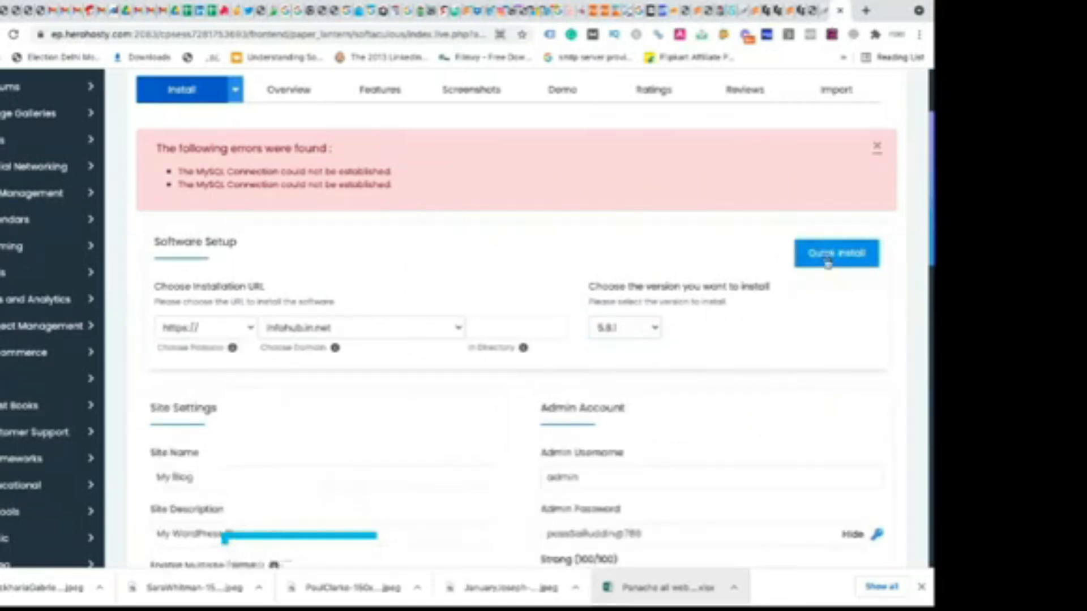
# - Choose the Explorer theme and agree to use its demo images
pyautogui.scroll(-7, 821, 359)
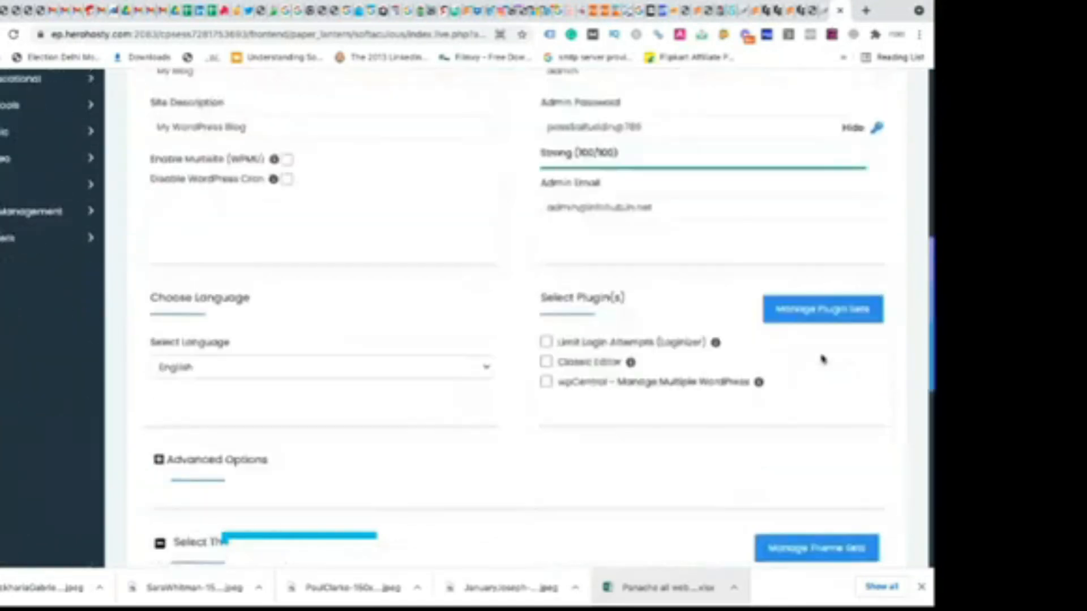
pyautogui.scroll(-4, 823, 359)
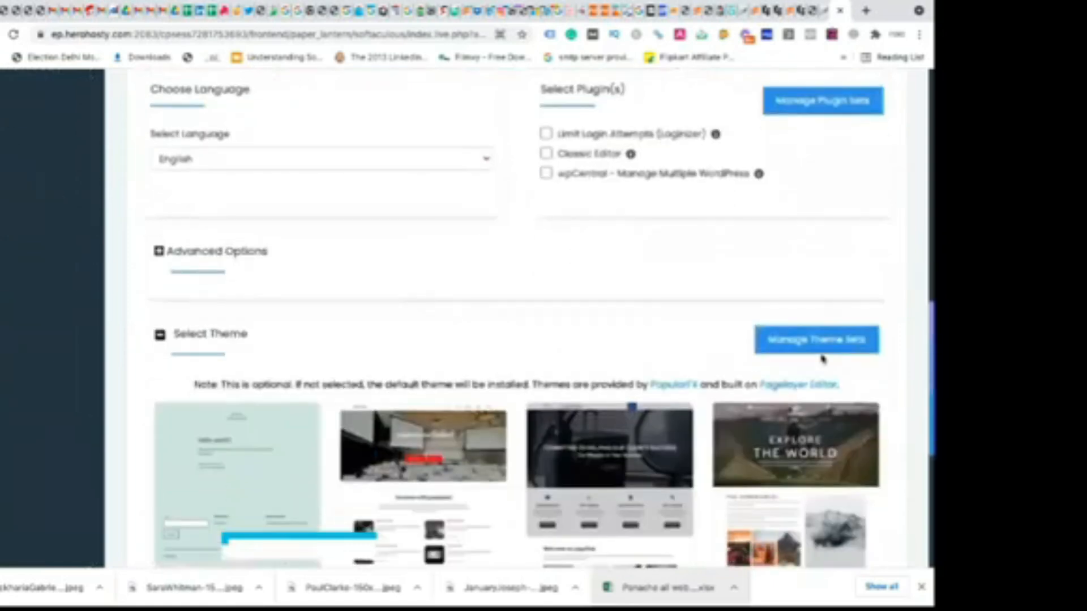
pyautogui.scroll(-3, 822, 359)
pyautogui.click(796, 292)
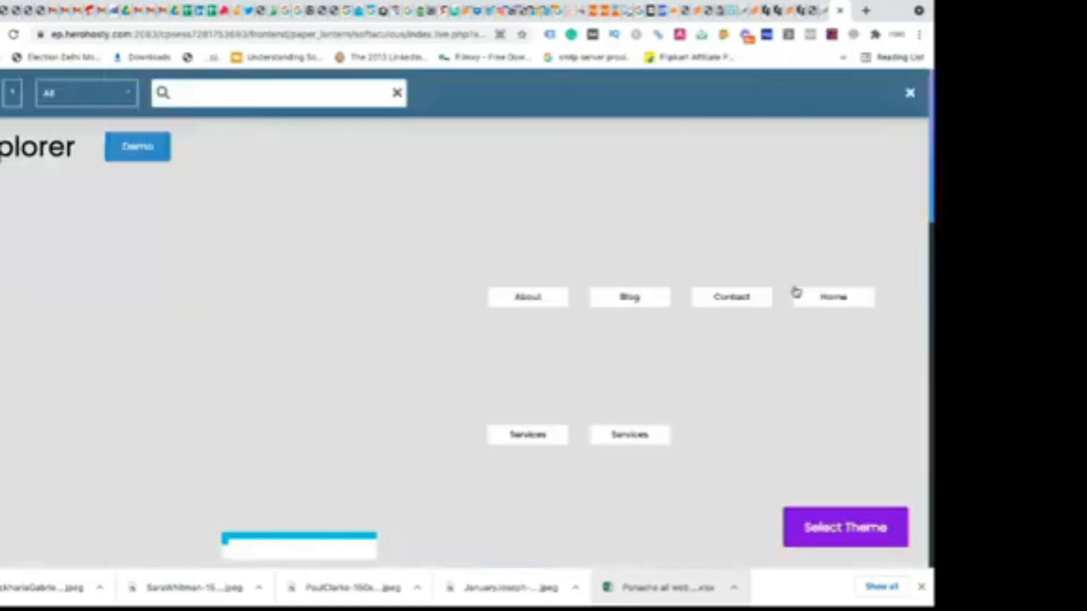
pyautogui.click(826, 529)
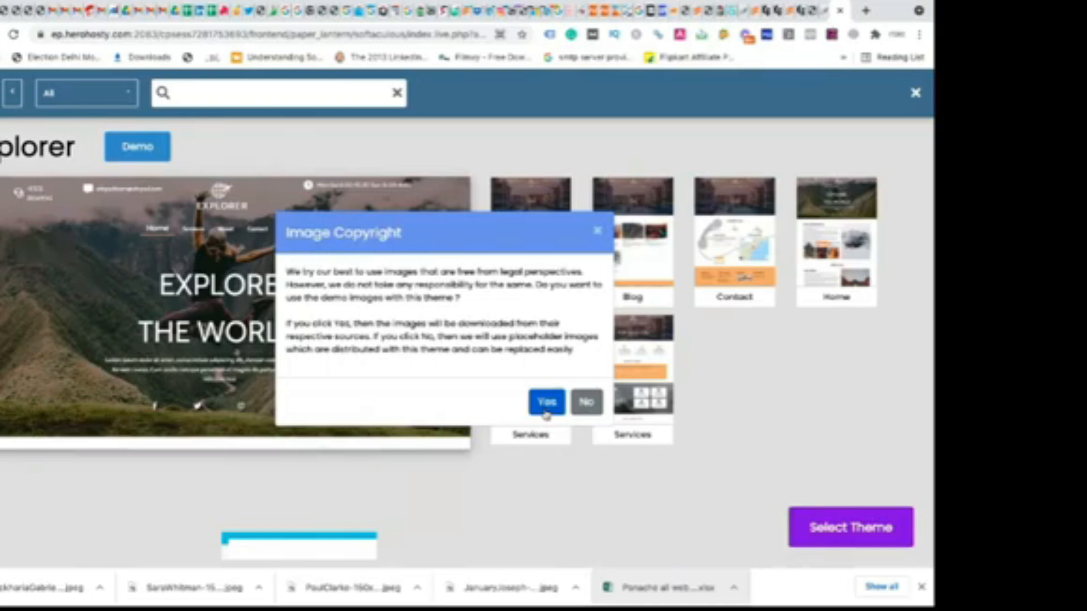
pyautogui.click(546, 403)
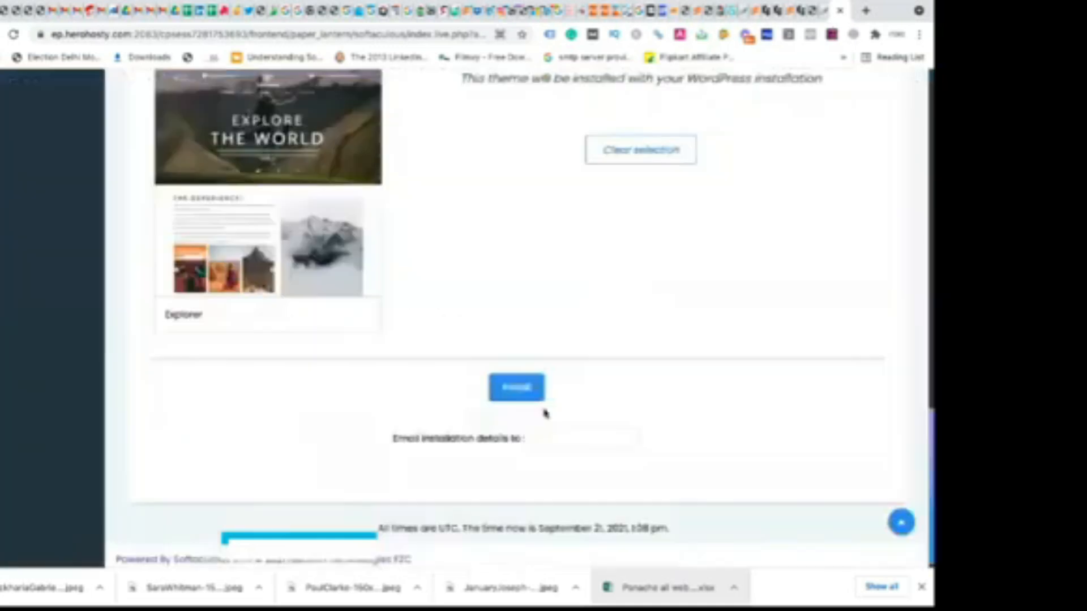
pyautogui.scroll(5, 518, 393)
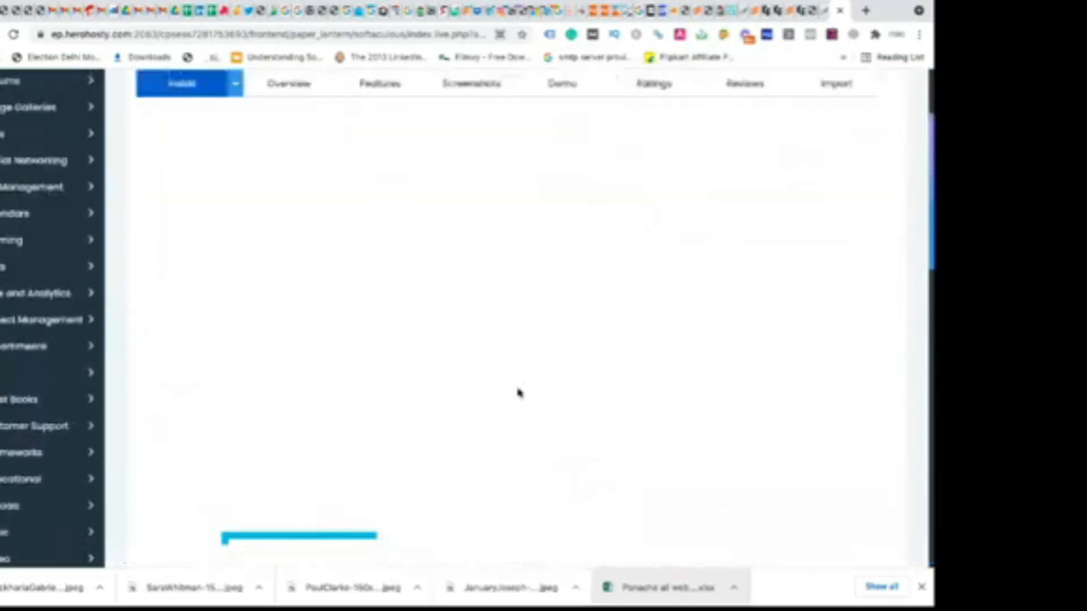
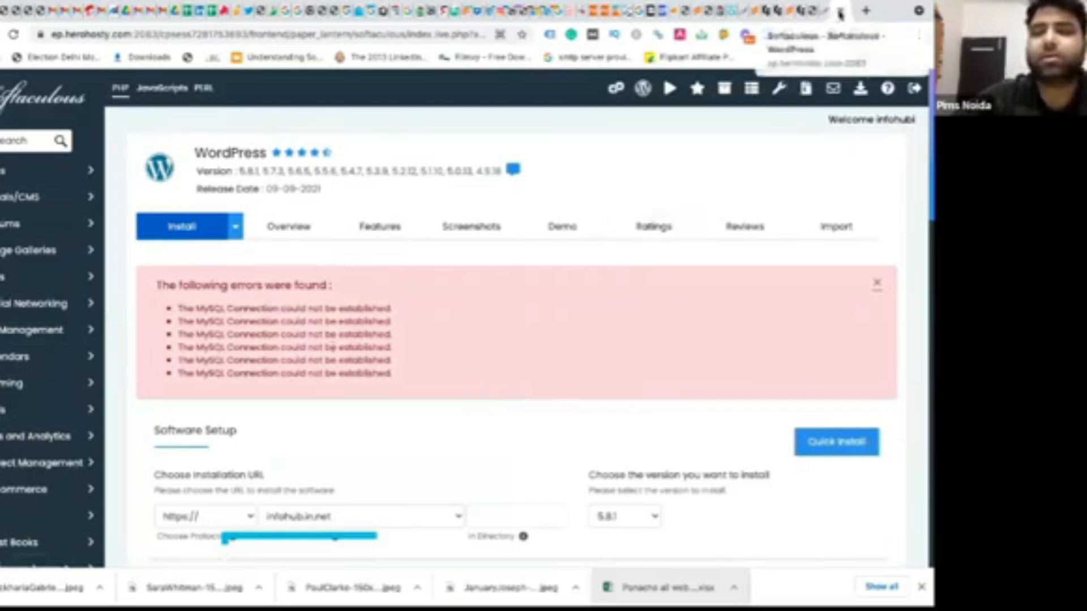
# - Close the Softaculous error and installer tabs and the HeroHosty client-area tab
pyautogui.click(841, 12)
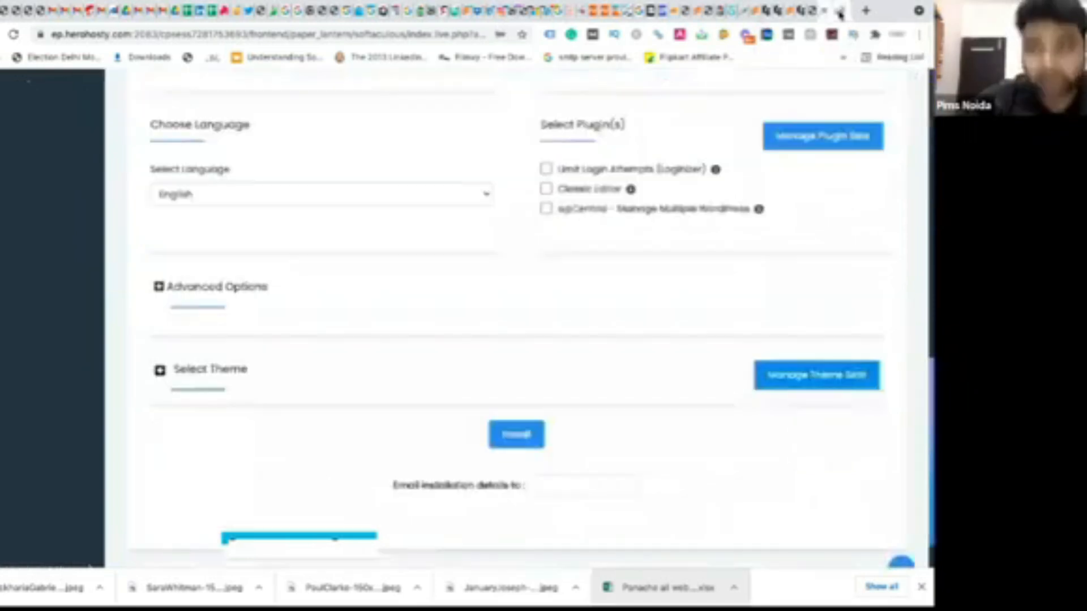
pyautogui.click(841, 12)
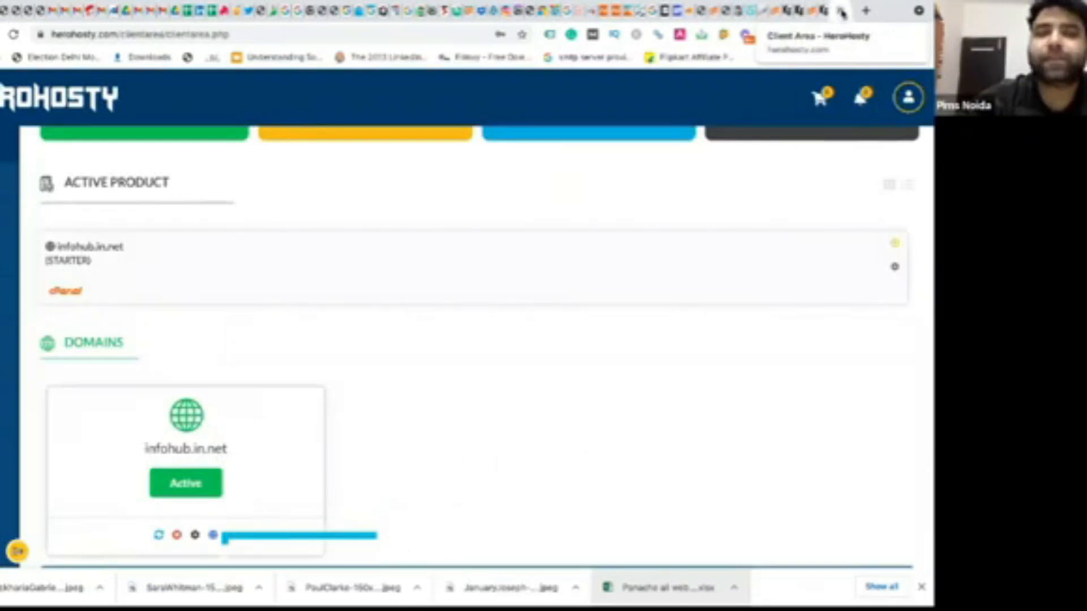
pyautogui.click(842, 12)
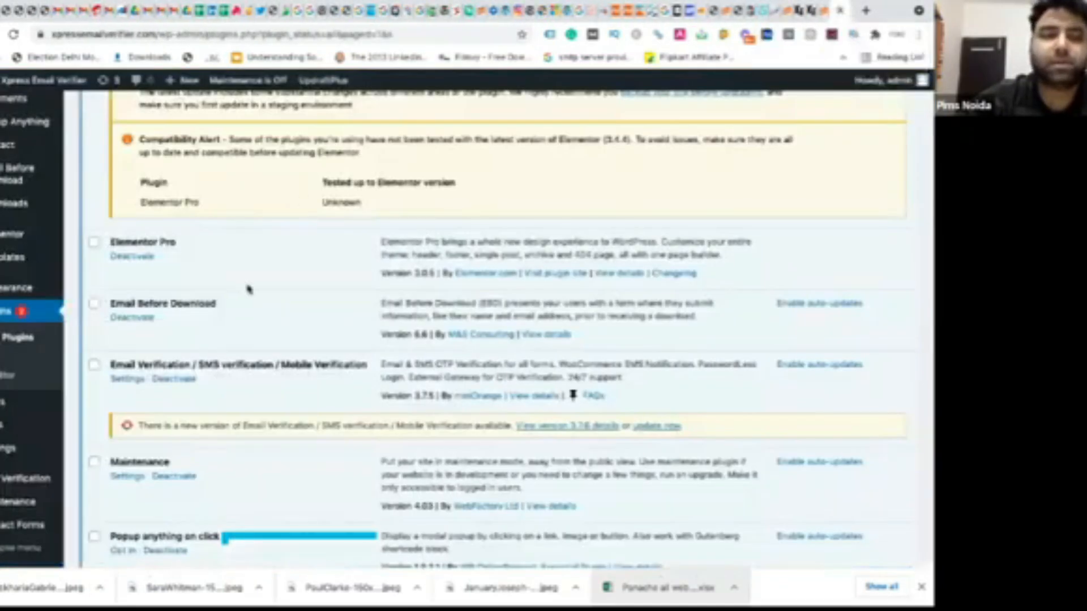
# - Start a blank page via Pages > Add New and place the cursor in its empty body
pyautogui.scroll(15, 247, 286)
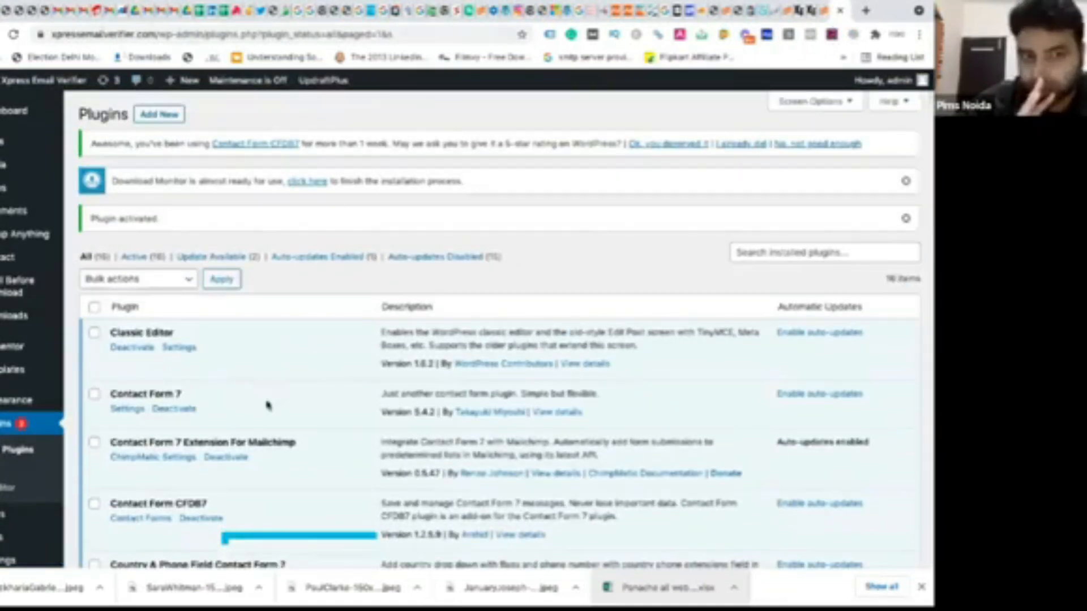
pyautogui.moveTo(7, 376)
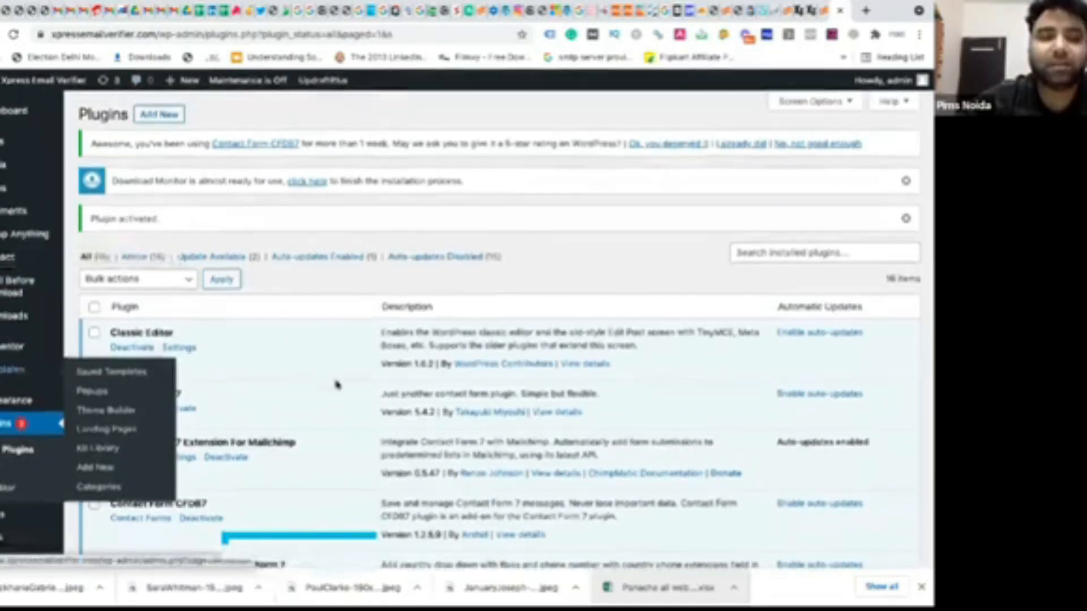
pyautogui.scroll(-1, 335, 380)
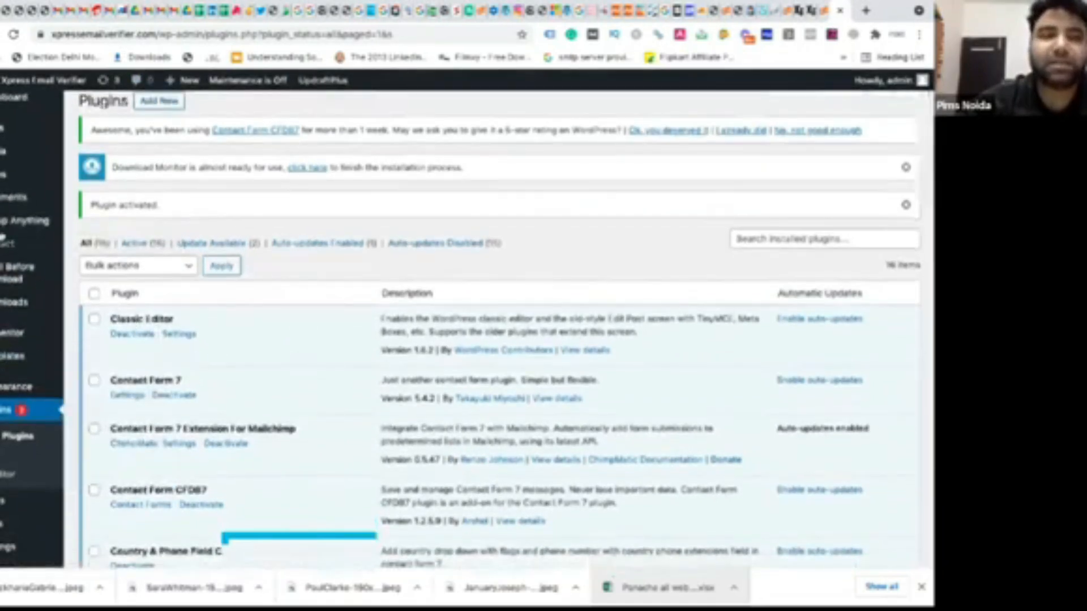
pyautogui.moveTo(31, 181)
pyautogui.click(95, 197)
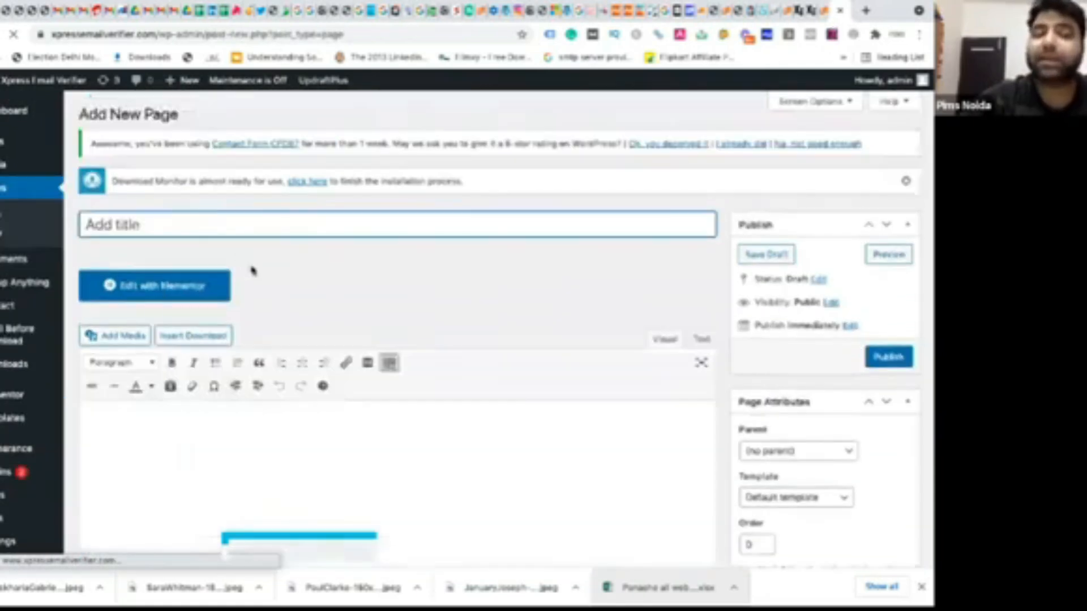
pyautogui.moveTo(39, 495)
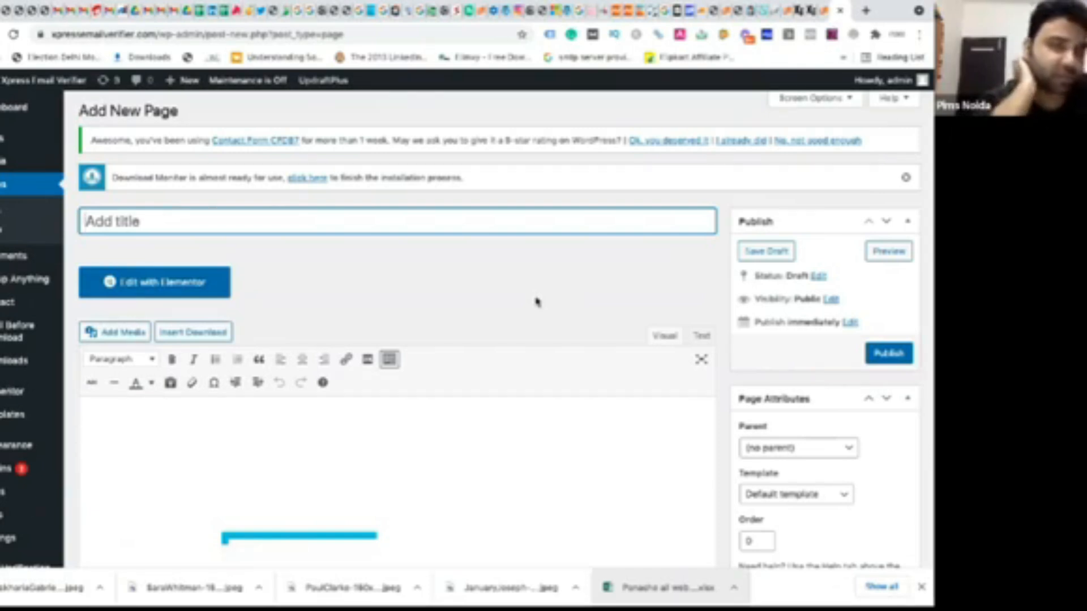
pyautogui.click(250, 441)
pyautogui.scroll(-1, 250, 441)
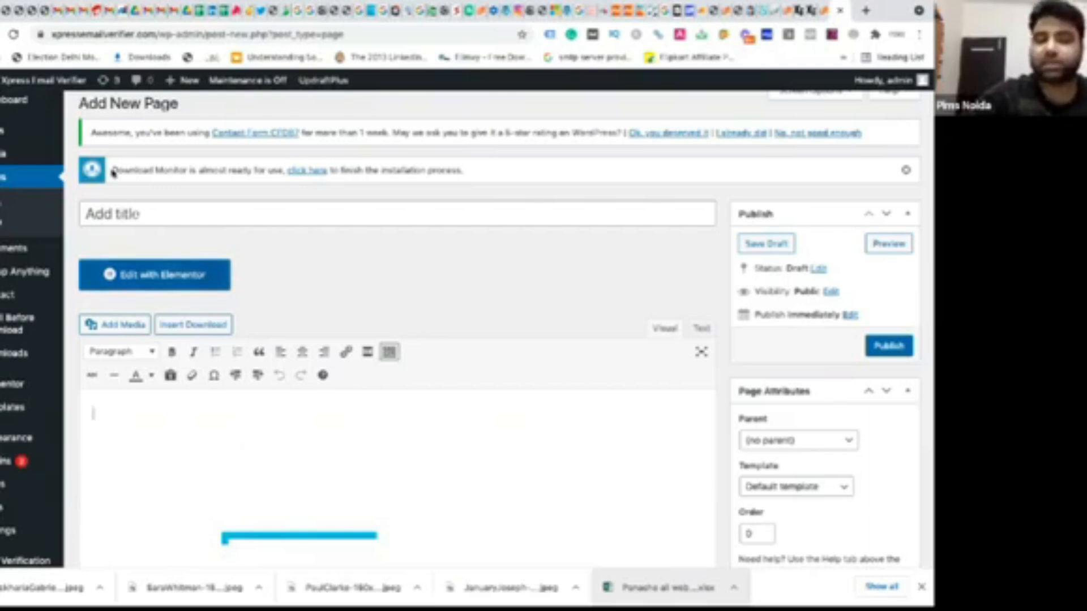
# - Title the new page 'About us'
pyautogui.click(136, 211)
pyautogui.write('Abo')
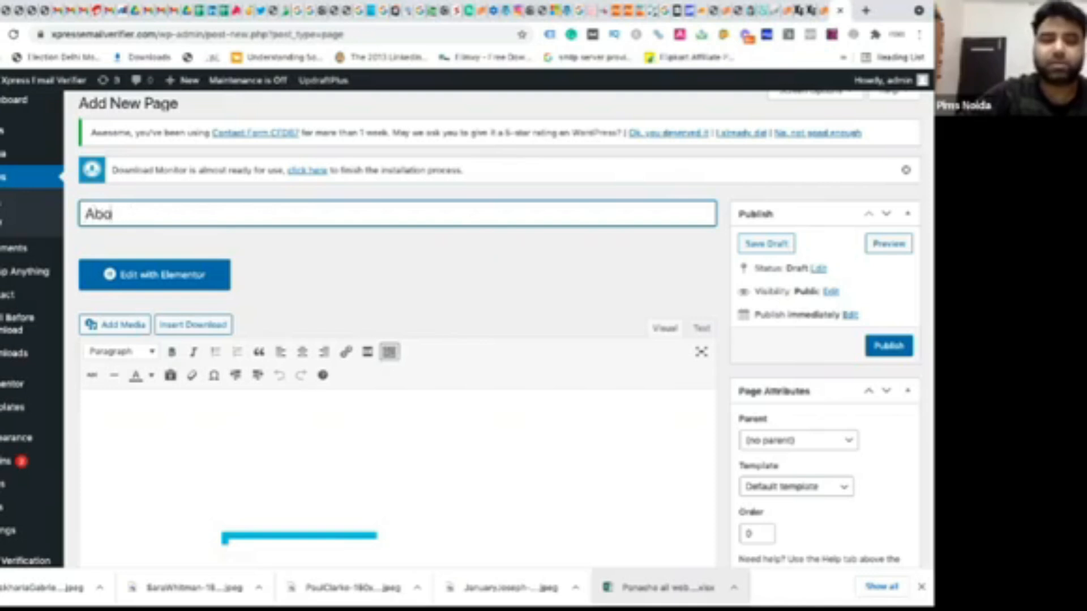
pyautogui.write('untut us')
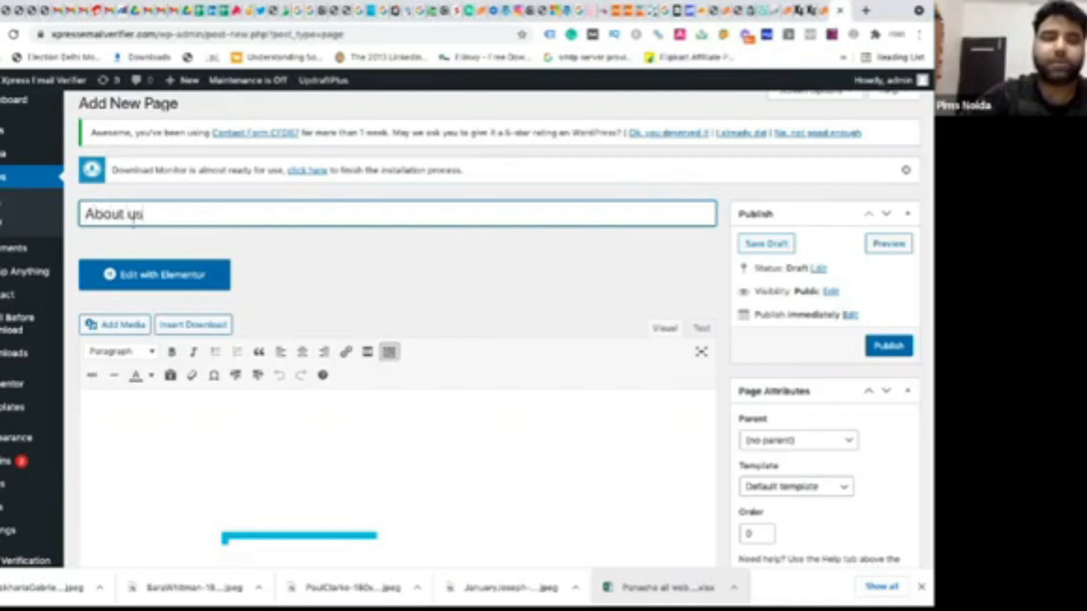
pyautogui.click(125, 432)
pyautogui.scroll(-3, 126, 432)
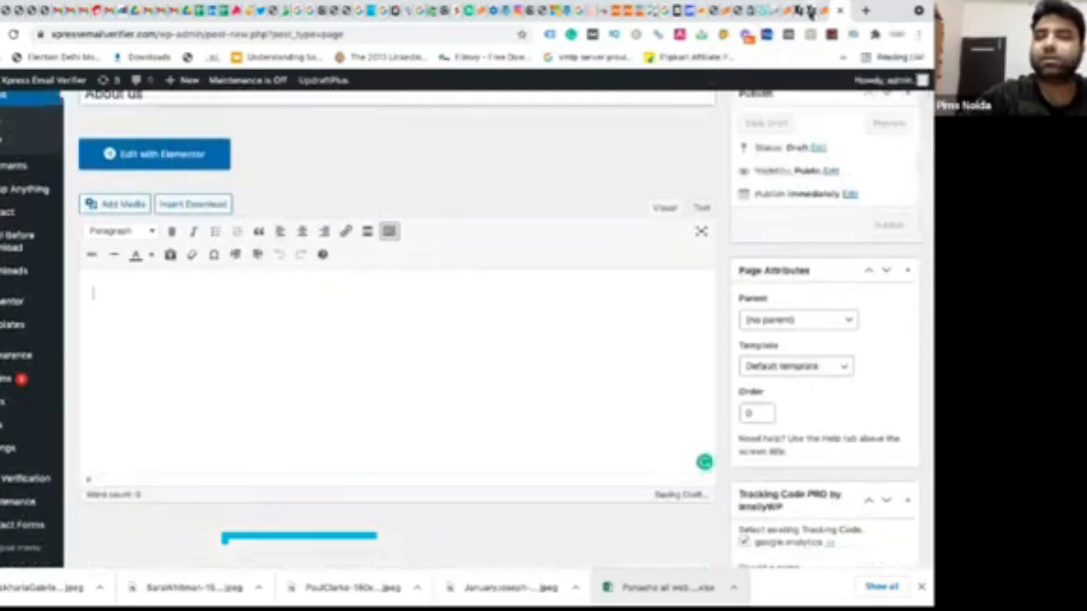
# - Copy four paragraphs from the Xpress Email Verifier site into the page body, adding an empty line after them
pyautogui.click(811, 13)
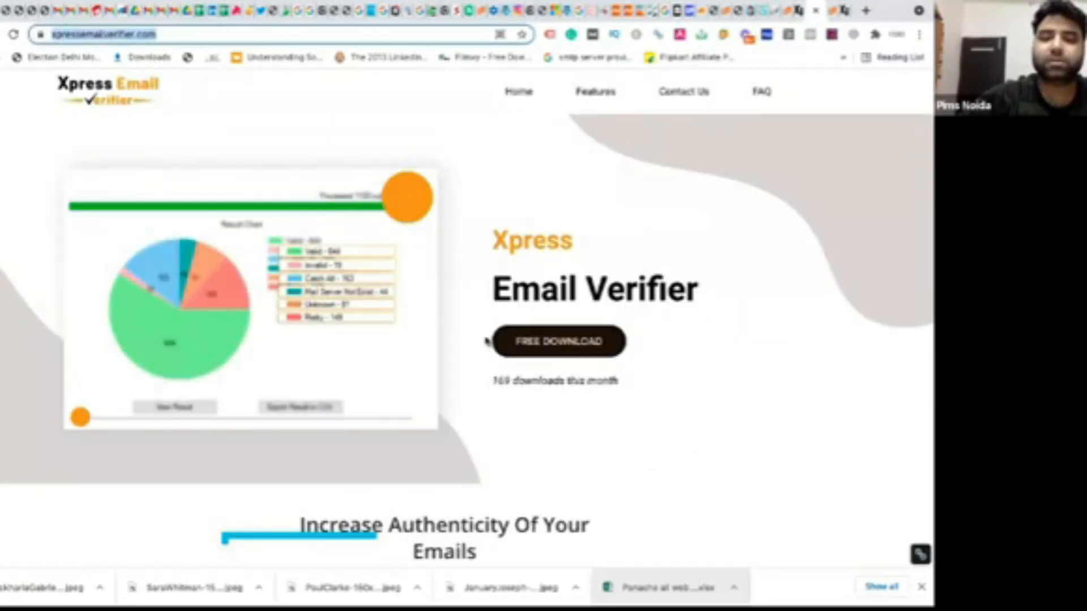
pyautogui.scroll(-20, 486, 341)
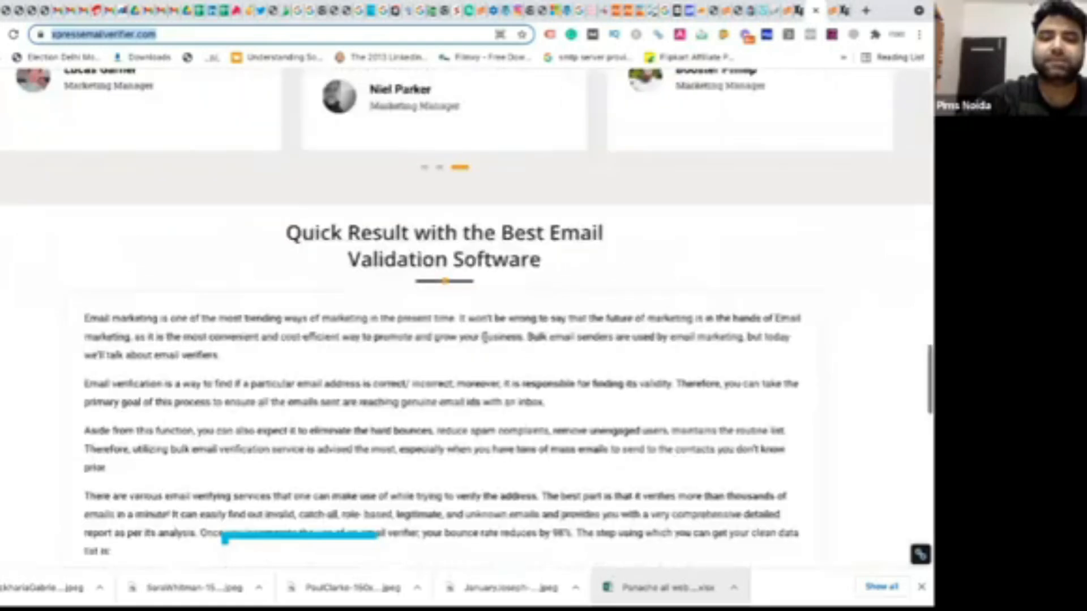
pyautogui.scroll(-5, 484, 337)
pyautogui.scroll(2, 86, 148)
pyautogui.moveTo(86, 148); pyautogui.dragTo(522, 395)
pyautogui.hotkey('ctrl', 'c')
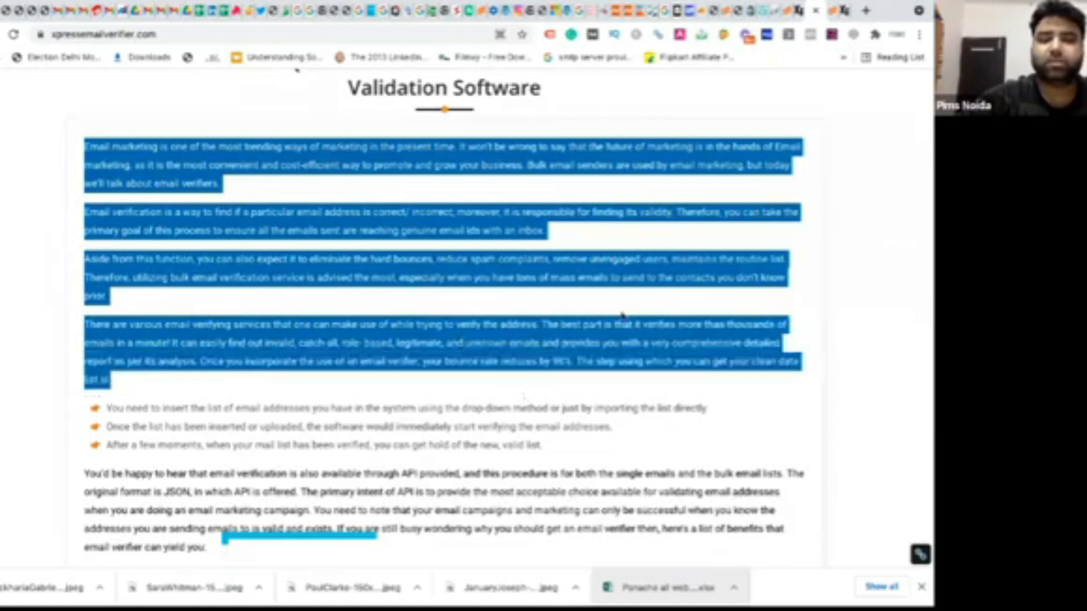
pyautogui.click(833, 10)
pyautogui.click(330, 307)
pyautogui.hotkey('ctrl', 'v')
pyautogui.scroll(-3, 373, 389)
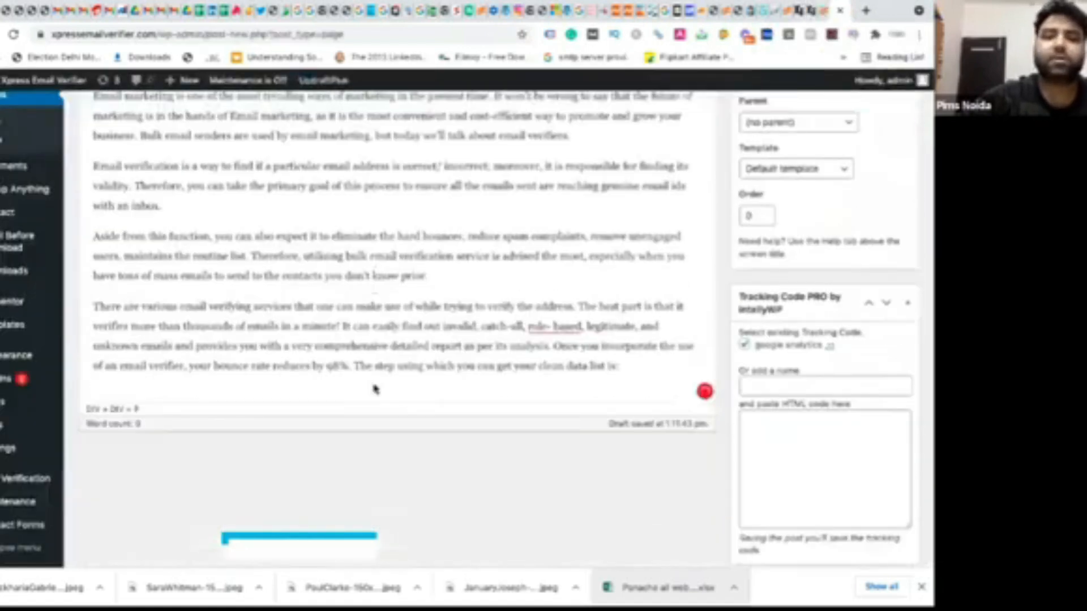
pyautogui.click(622, 341)
pyautogui.press('Return')
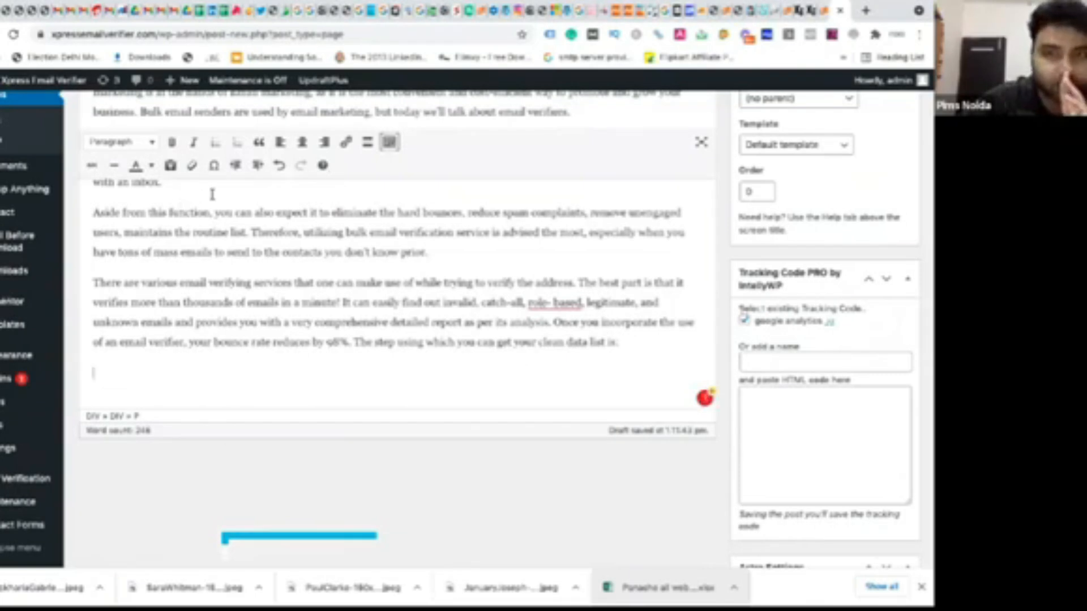
pyautogui.scroll(3, 228, 245)
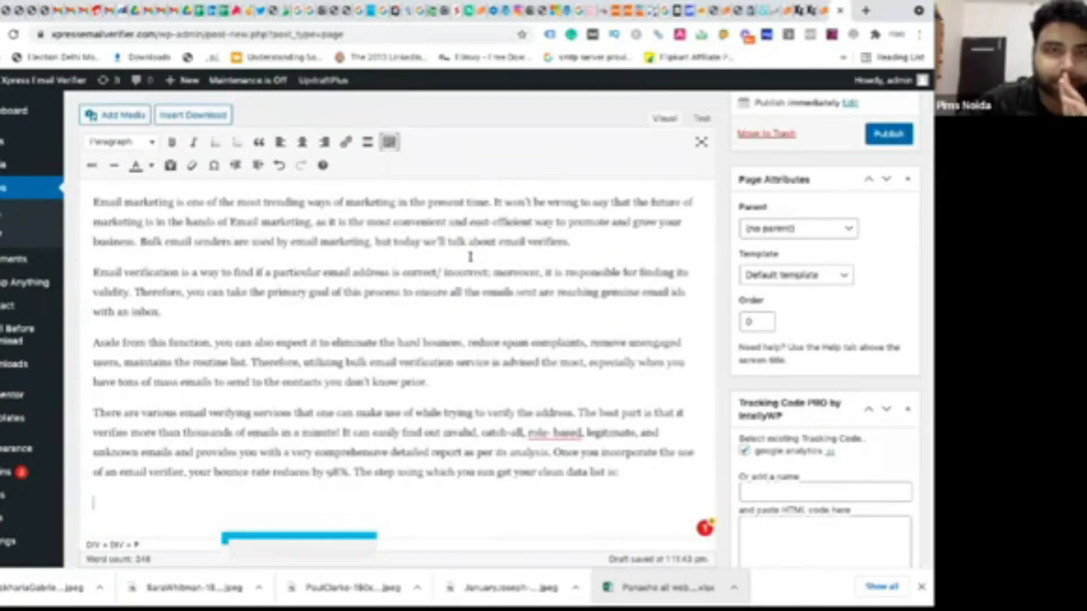
# - Open Add Media and look through the images already in the media library
pyautogui.click(128, 116)
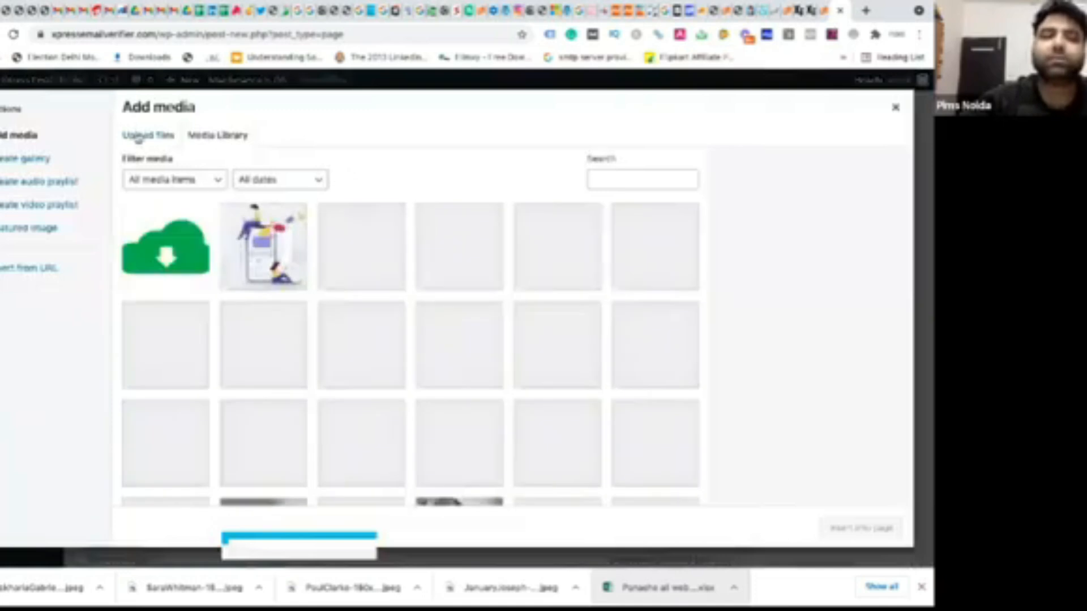
pyautogui.click(137, 138)
pyautogui.click(210, 143)
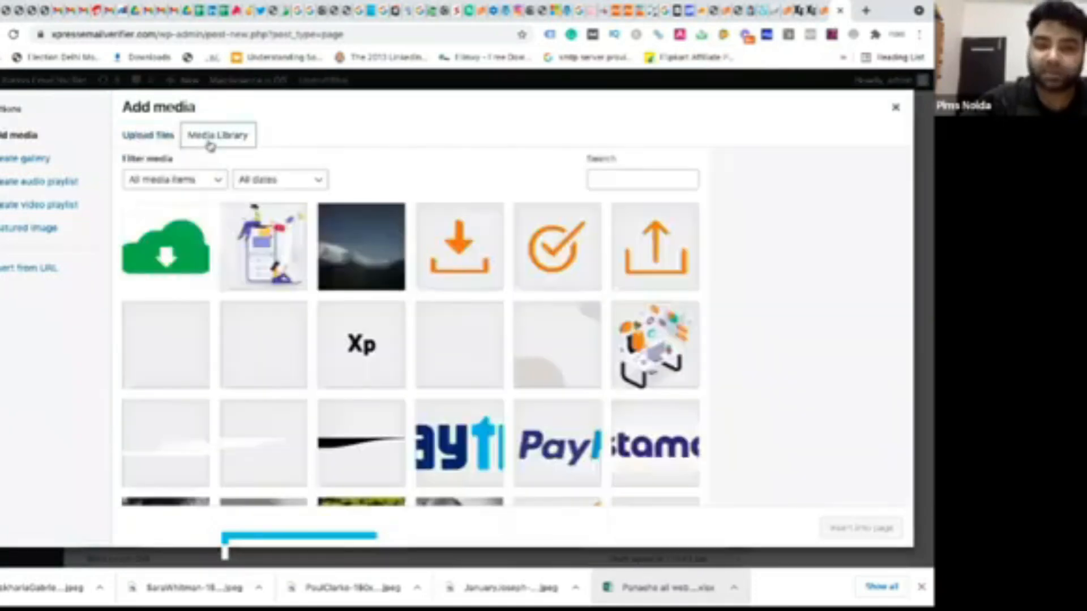
pyautogui.scroll(-3, 448, 357)
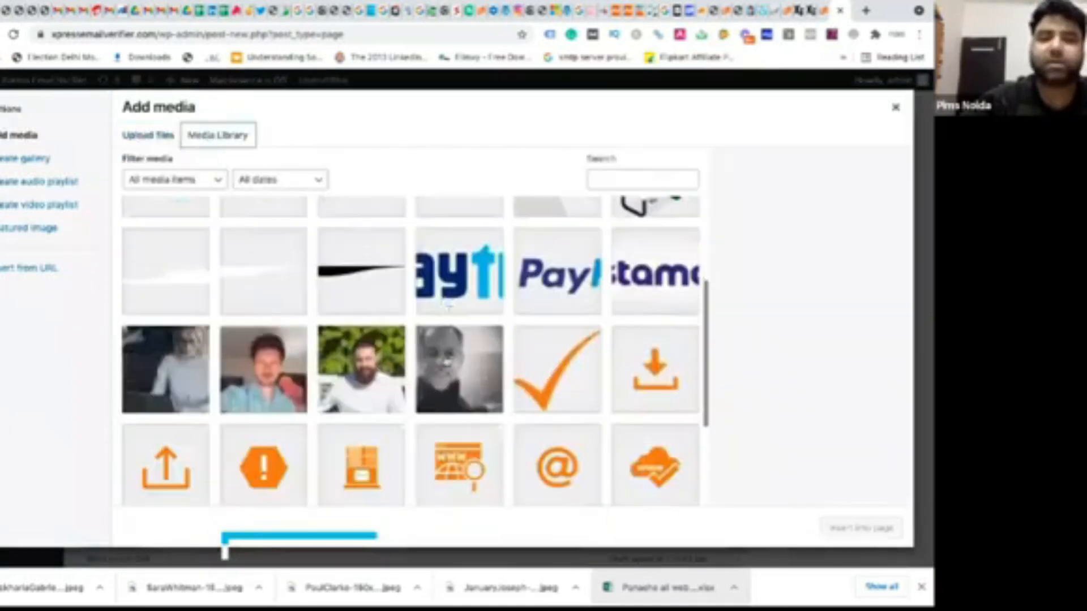
pyautogui.scroll(3, 446, 334)
pyautogui.click(149, 136)
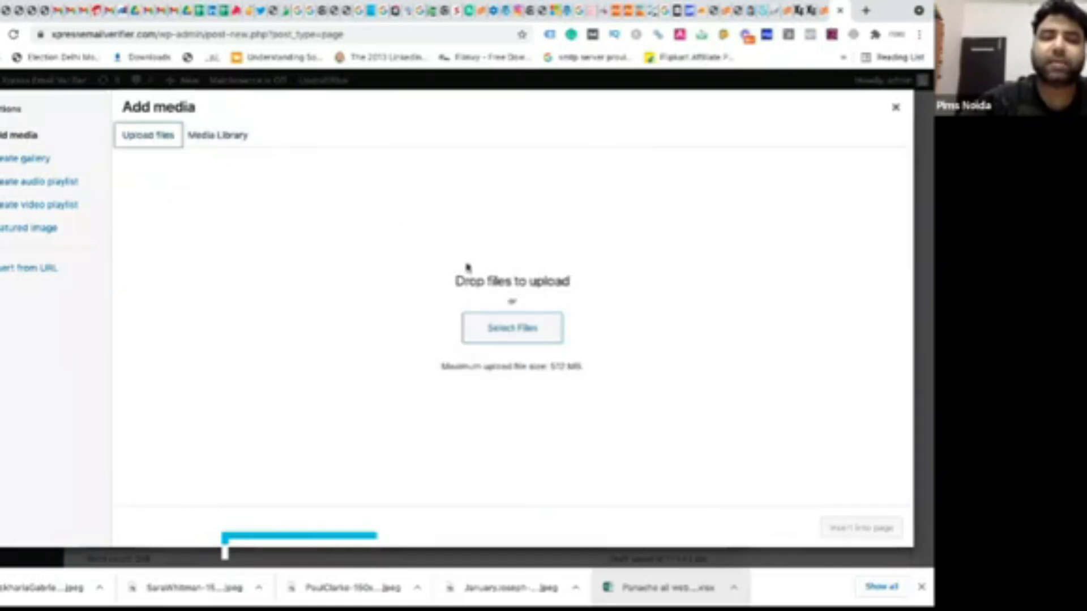
# - Upload the logo image 1 (4).jpg from the Downloads folder
pyautogui.click(501, 326)
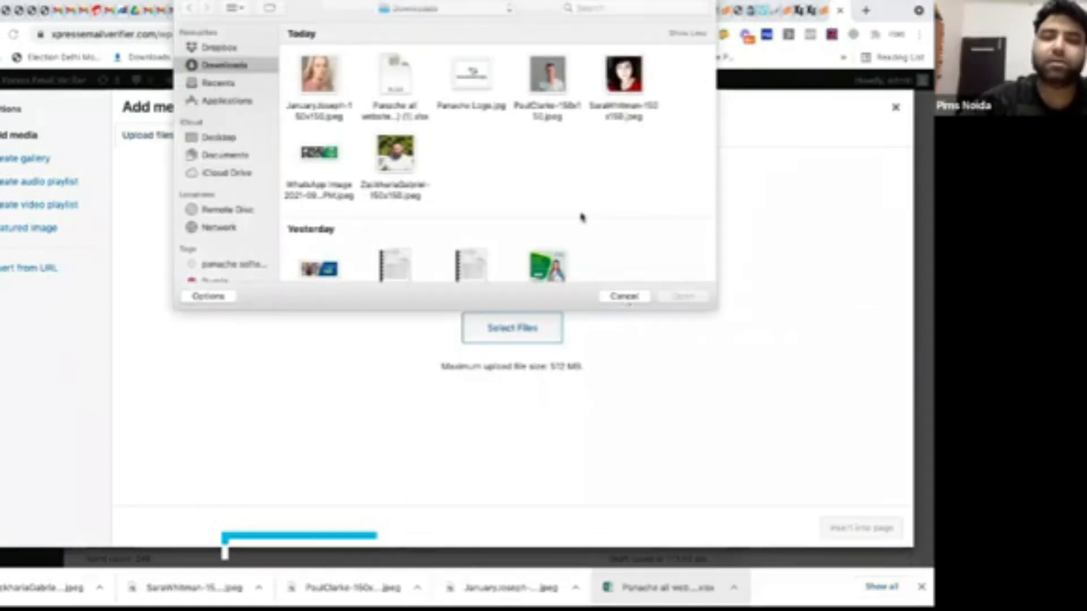
pyautogui.scroll(-3, 580, 215)
pyautogui.click(319, 170)
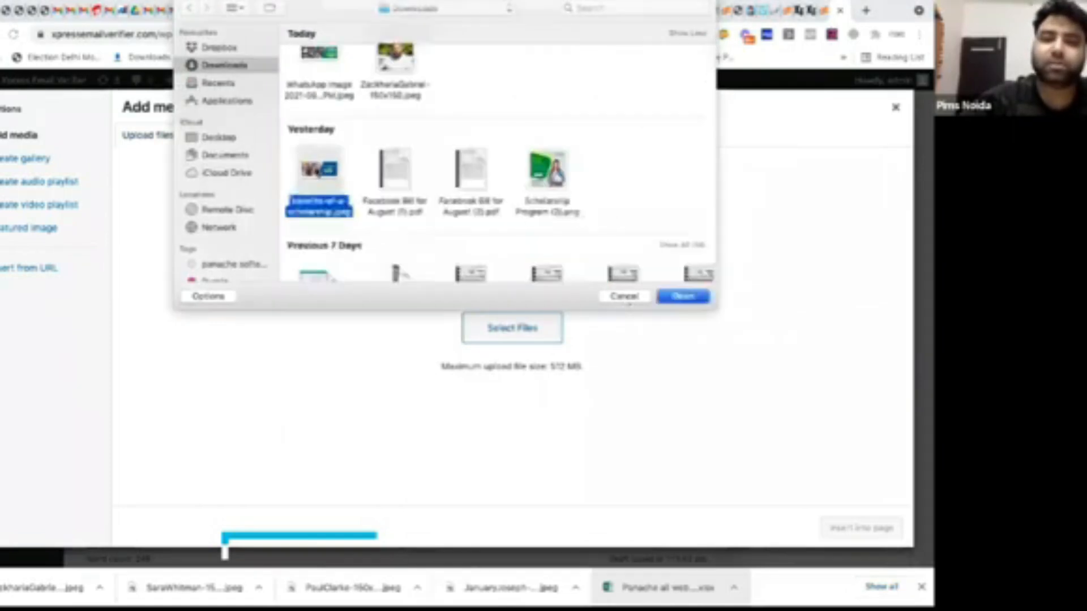
pyautogui.click(557, 176)
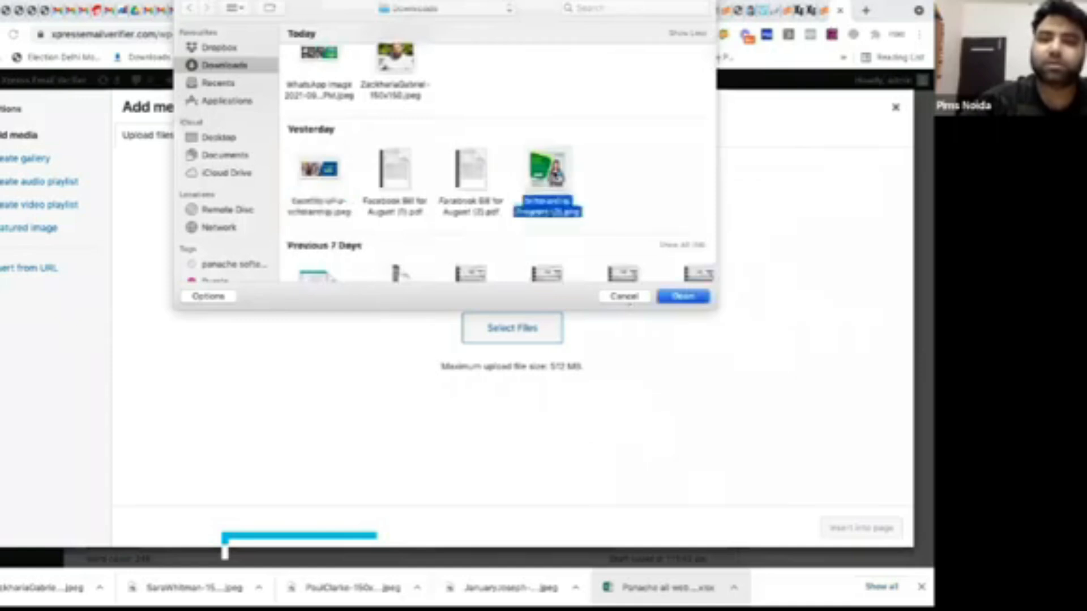
pyautogui.scroll(-5, 556, 176)
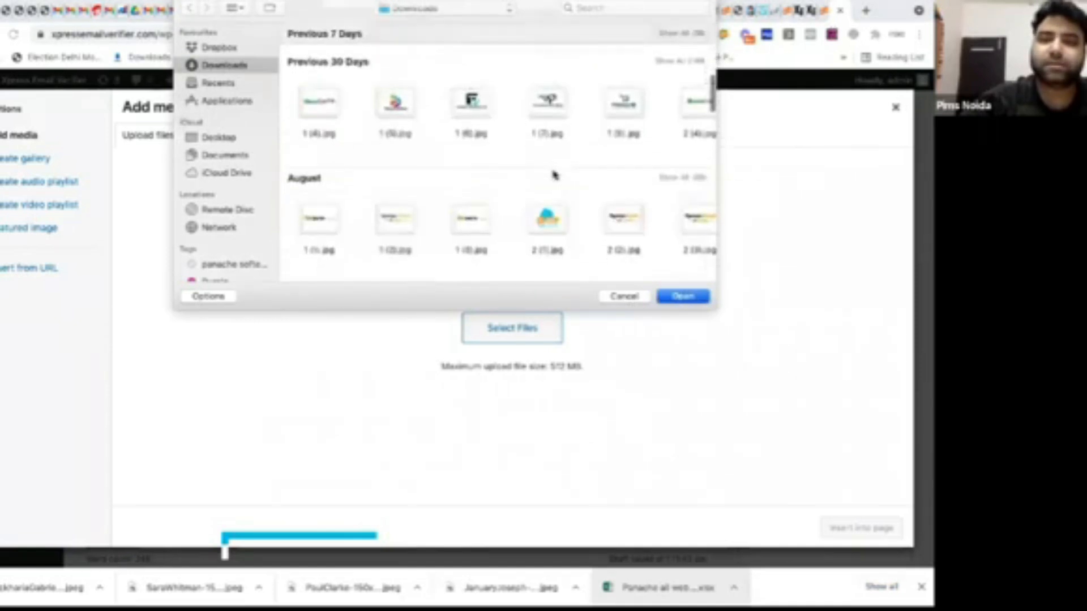
pyautogui.scroll(-5, 554, 174)
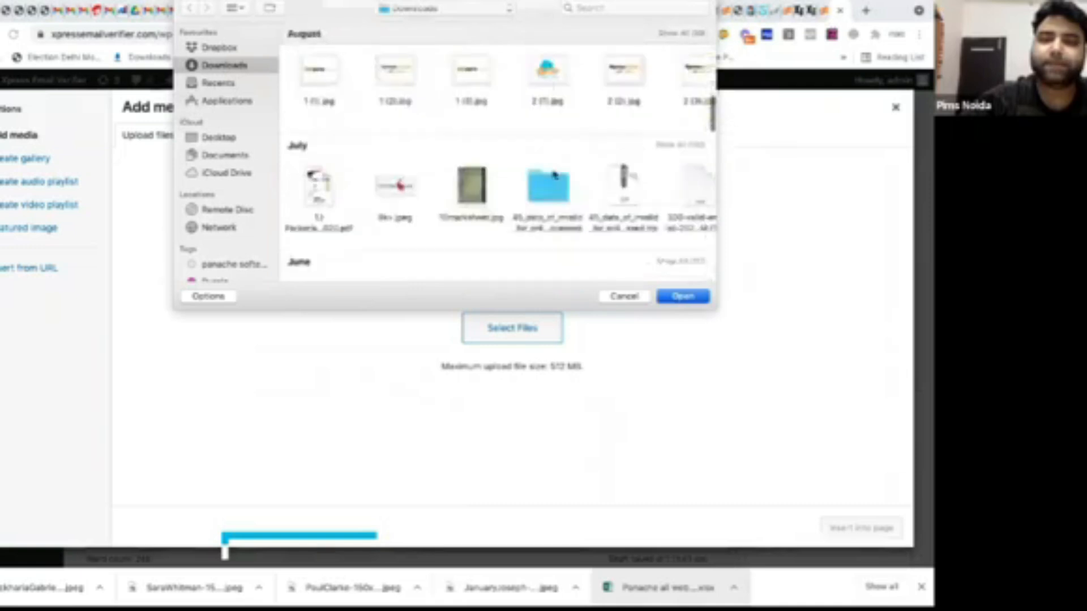
pyautogui.scroll(-3, 555, 175)
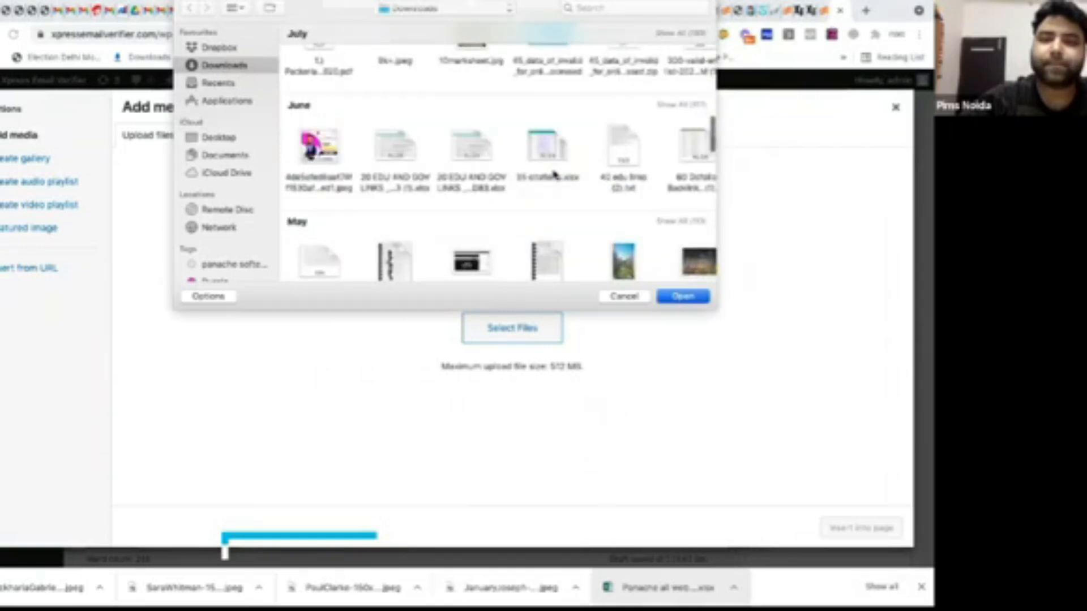
pyautogui.scroll(-8, 555, 174)
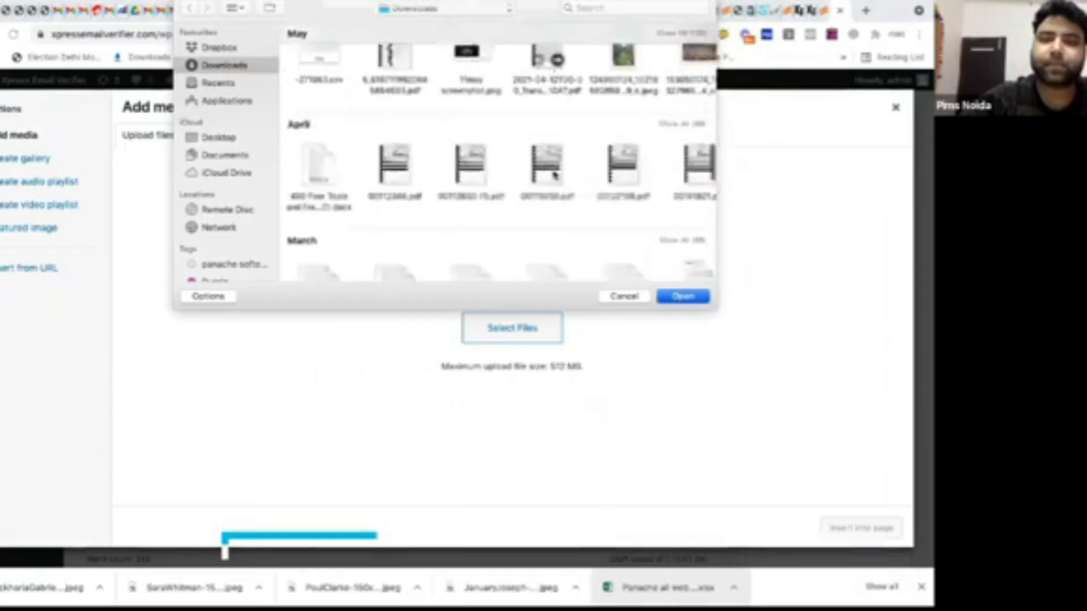
pyautogui.scroll(15, 555, 175)
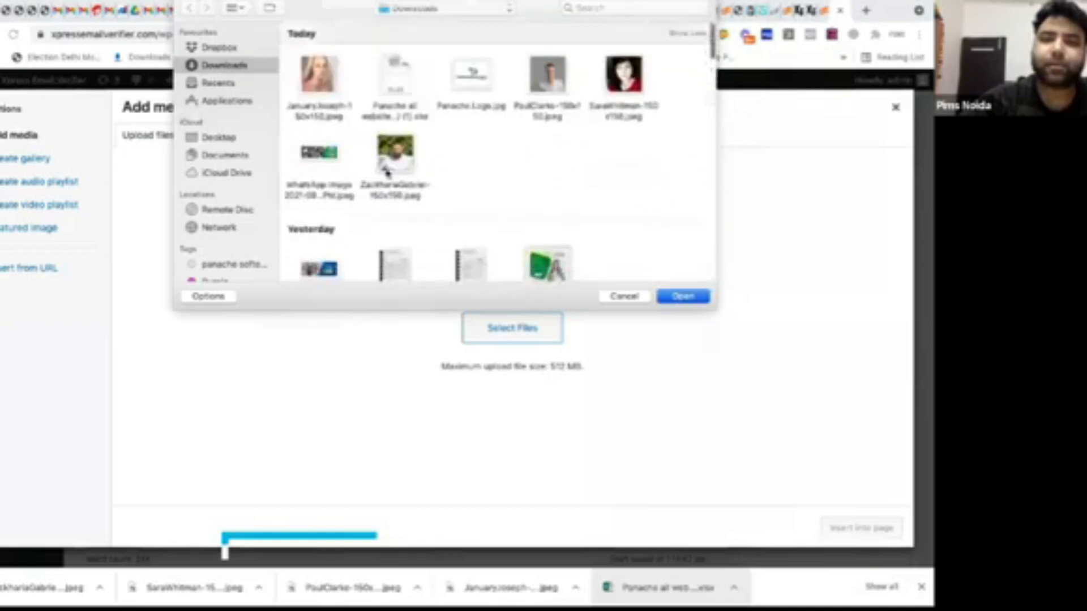
pyautogui.scroll(-3, 399, 202)
pyautogui.scroll(2, 399, 204)
pyautogui.scroll(-5, 400, 202)
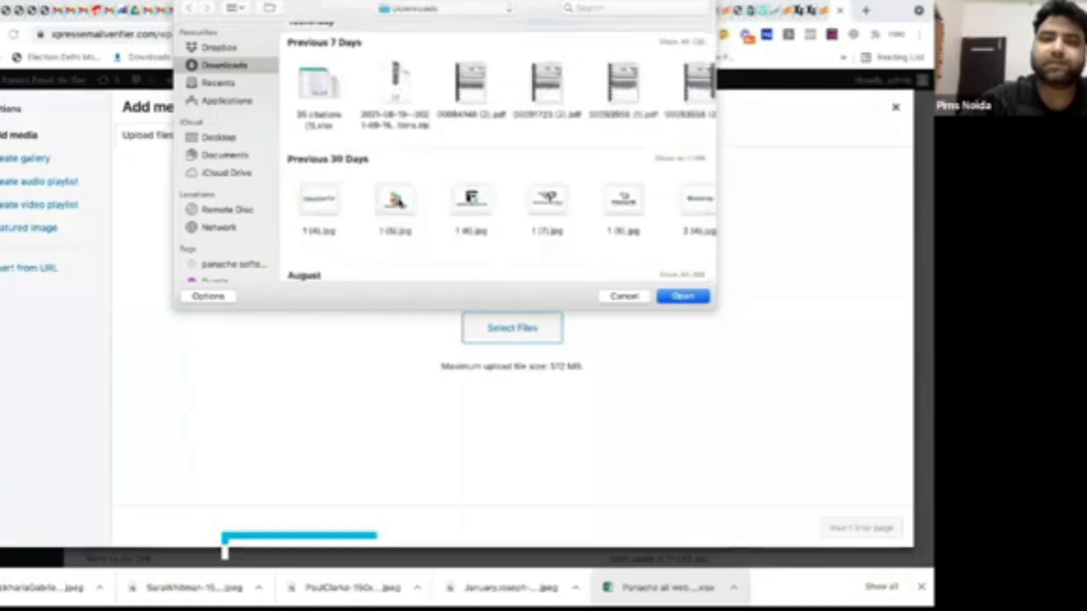
pyautogui.scroll(-1, 400, 203)
pyautogui.click(316, 188)
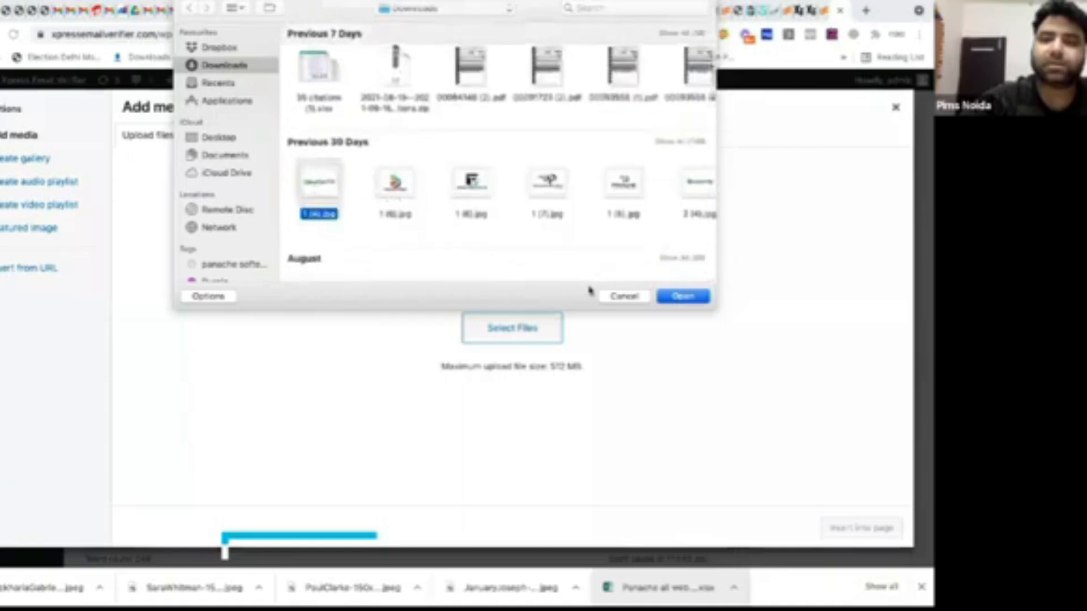
pyautogui.click(691, 297)
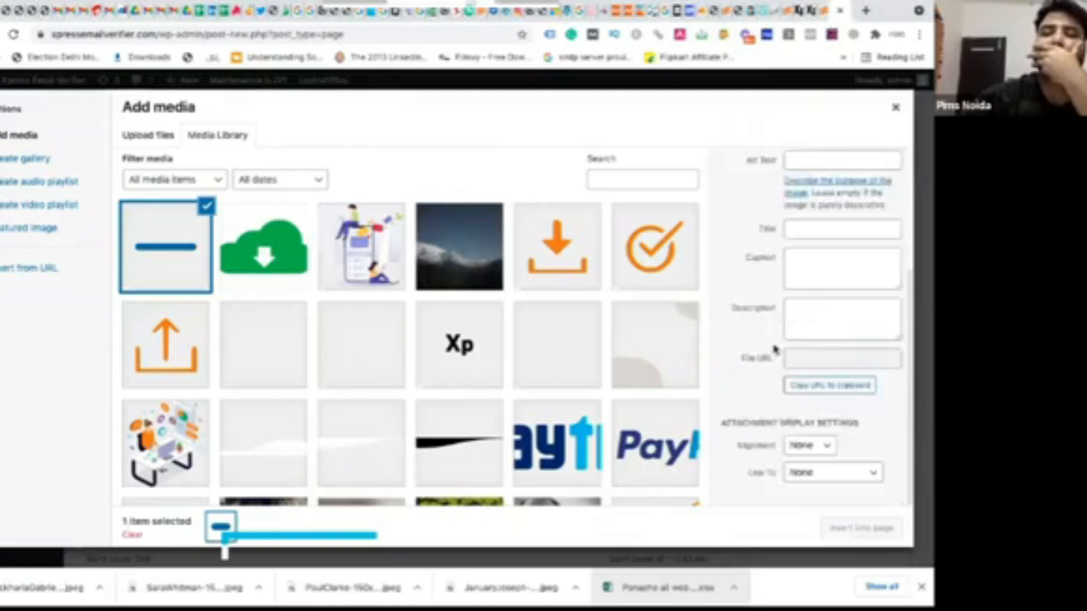
# - Insert the uploaded 1 (4).jpg logo into the About us page body
pyautogui.scroll(-5, 563, 388)
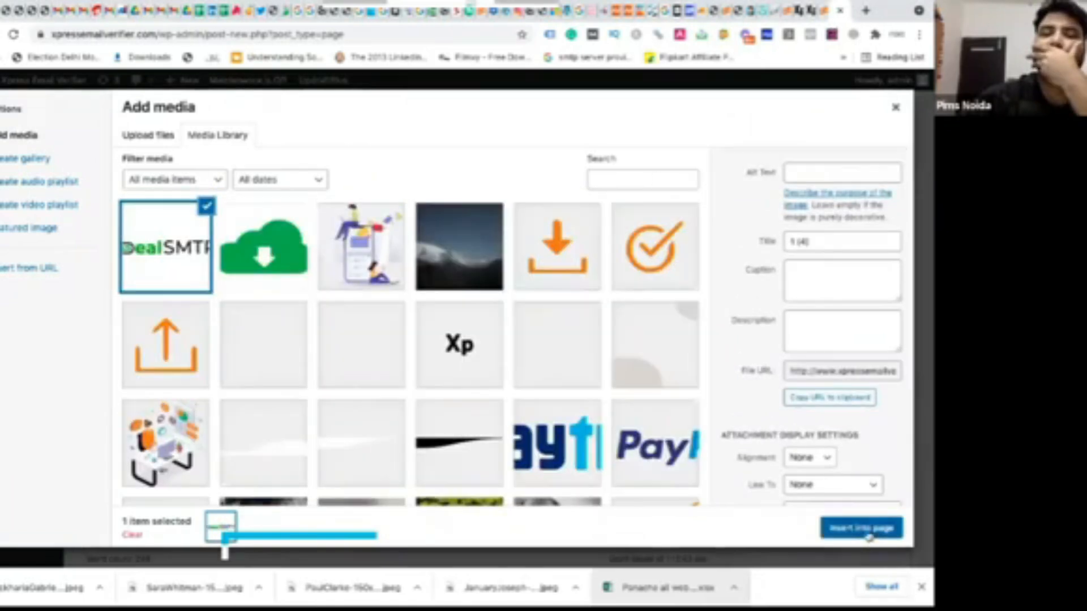
pyautogui.click(867, 528)
pyautogui.scroll(-2, 508, 374)
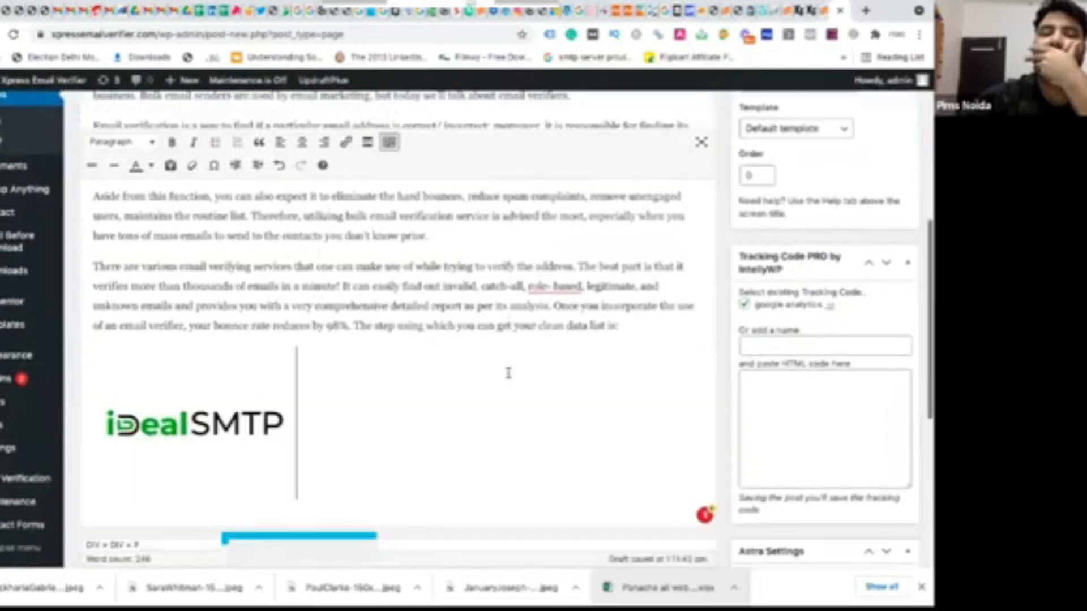
# - Paste the article text on a new line under the logo and add an empty paragraph after it
pyautogui.scroll(-1, 508, 373)
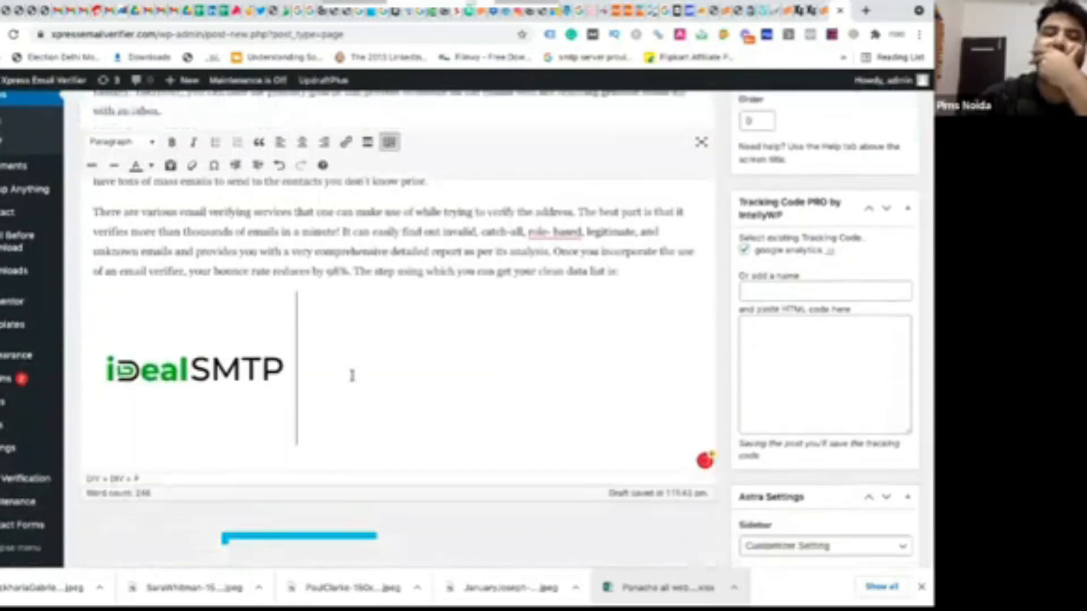
pyautogui.press('Return')
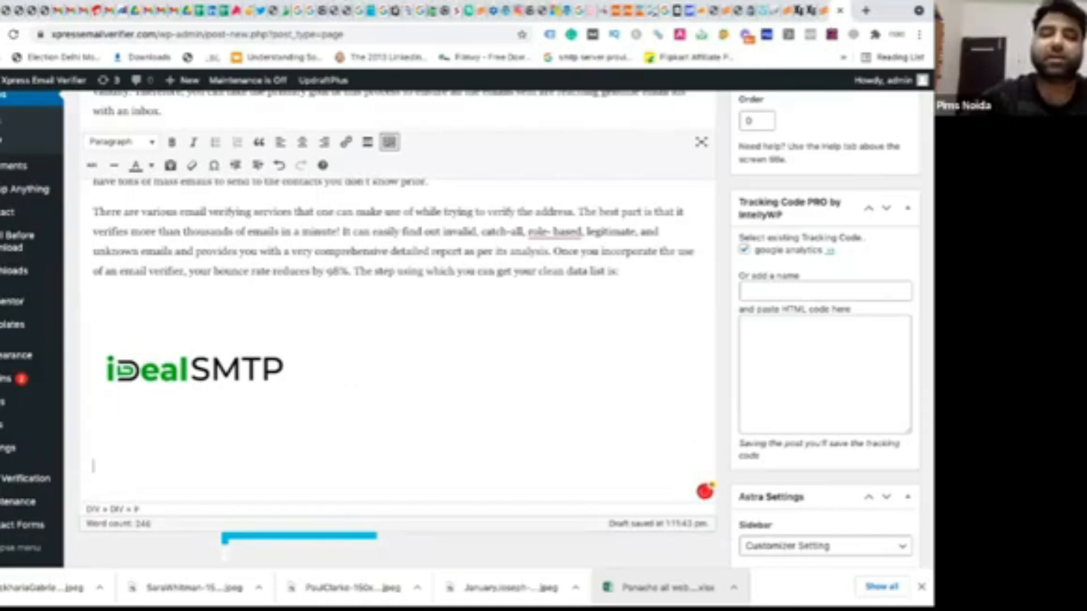
pyautogui.hotkey('ctrl', 'v')
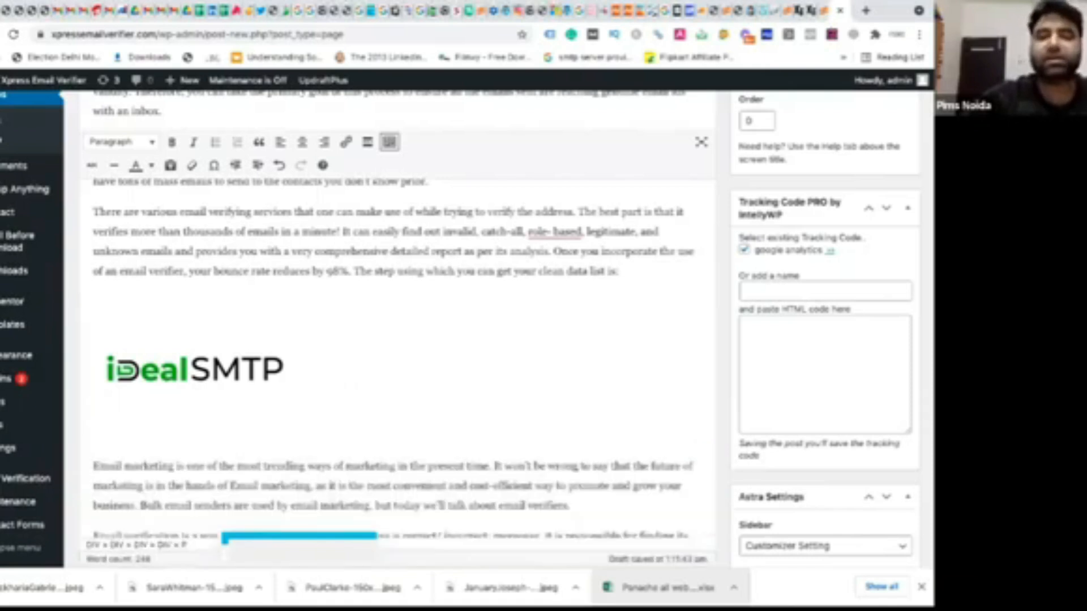
pyautogui.scroll(-5, 387, 356)
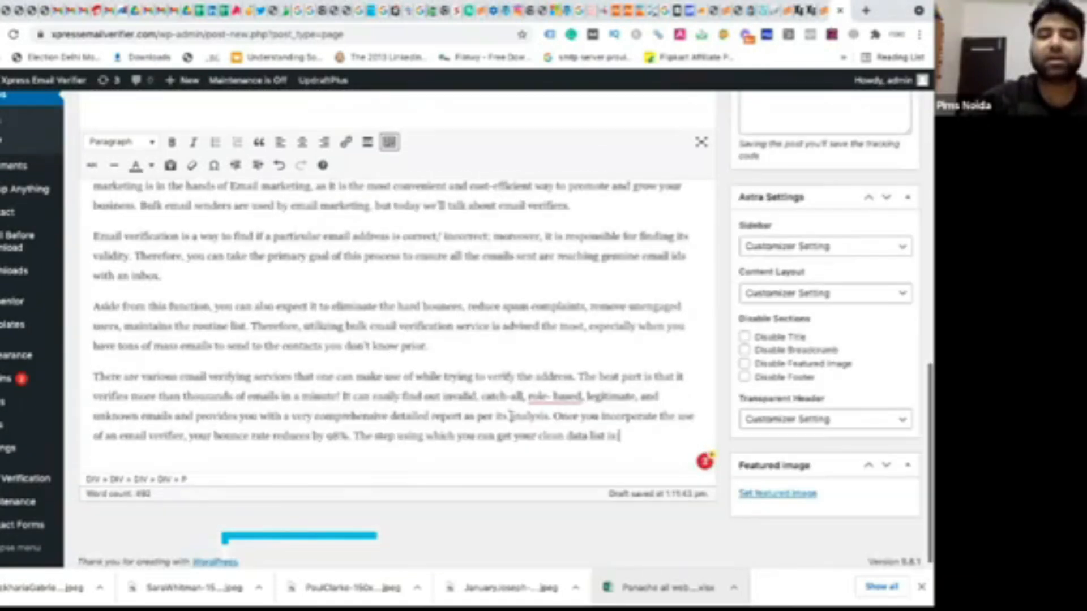
pyautogui.press('Return')
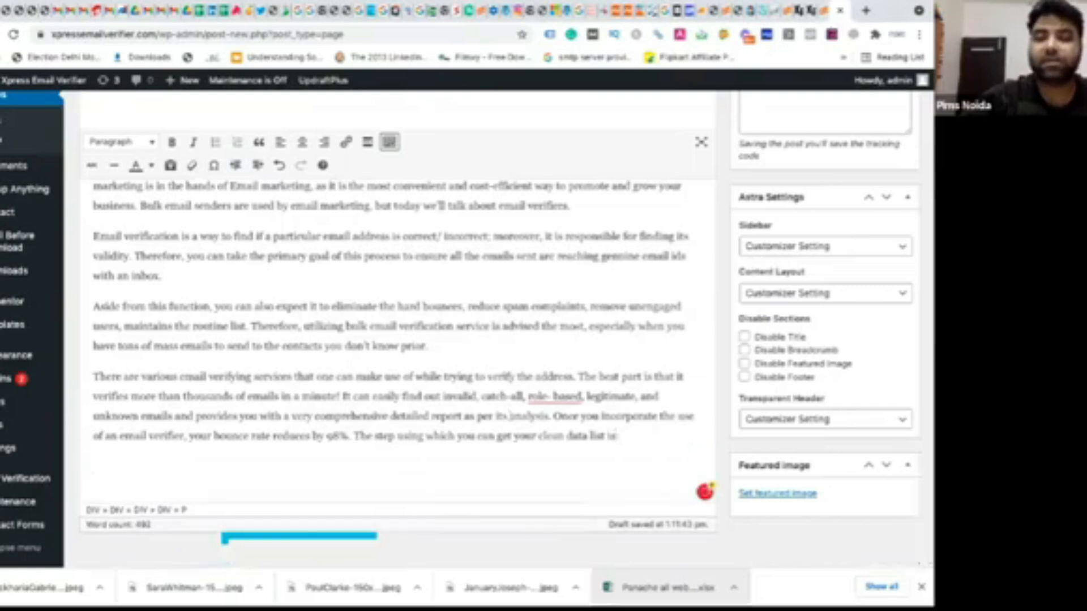
pyautogui.scroll(2, 279, 259)
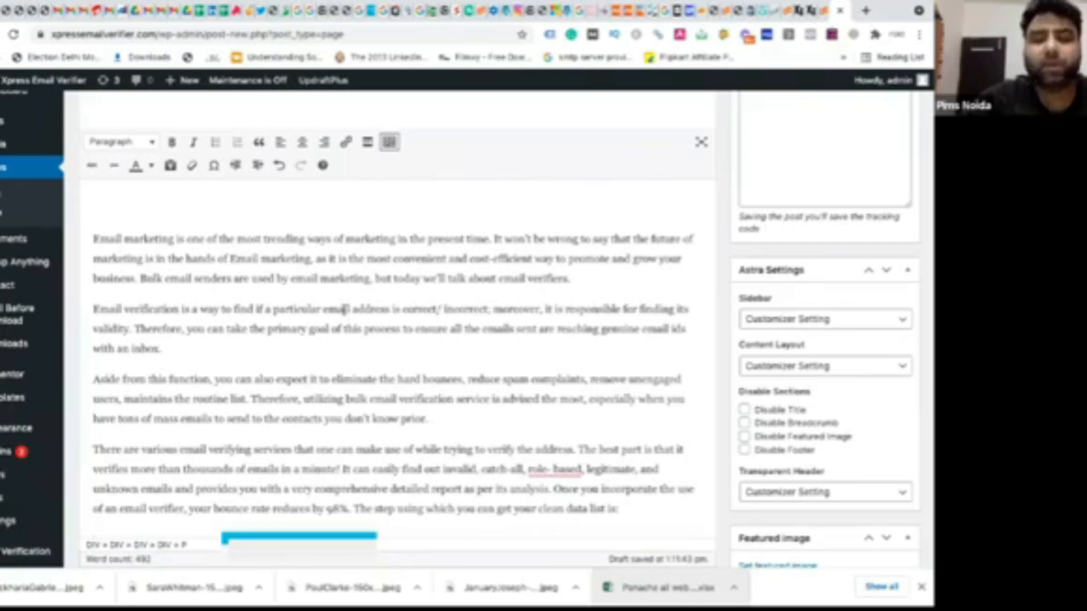
pyautogui.scroll(-2, 344, 309)
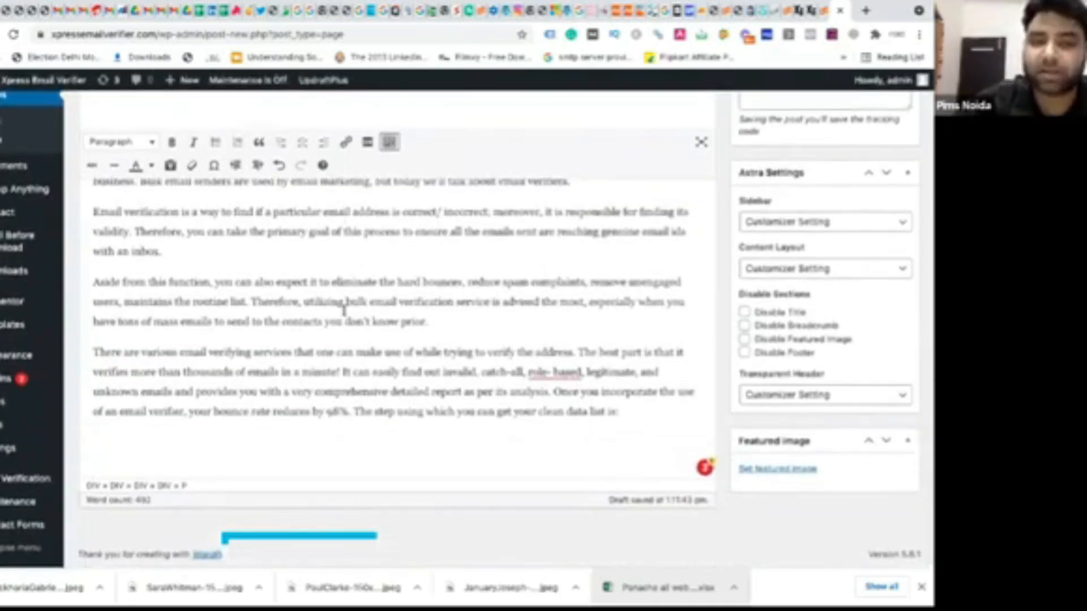
pyautogui.moveTo(654, 6)
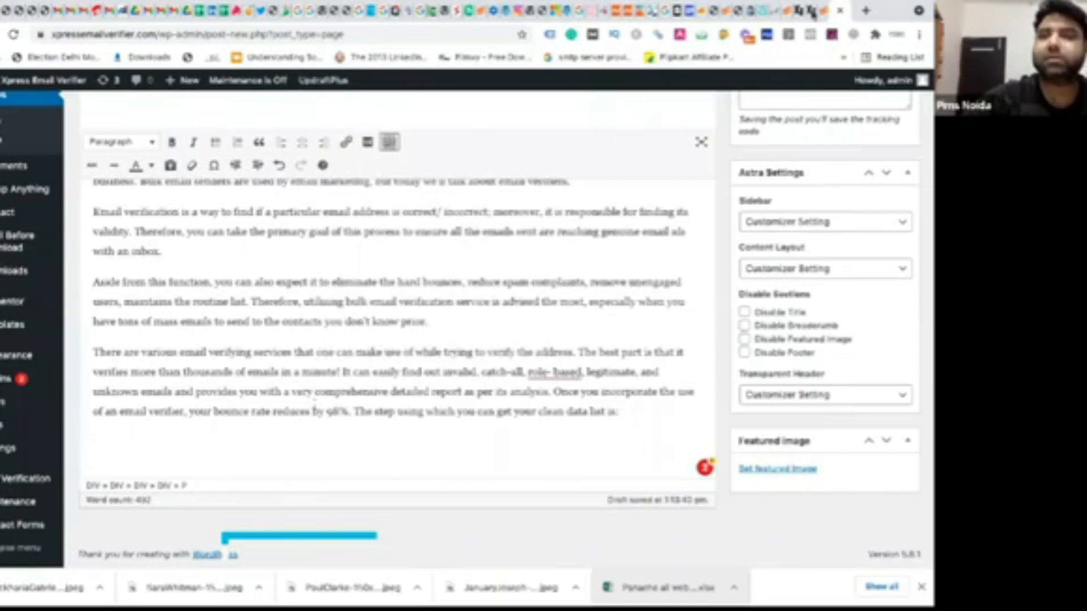
# - Open a new Chrome tab and go to youtube.com
pyautogui.click(867, 10)
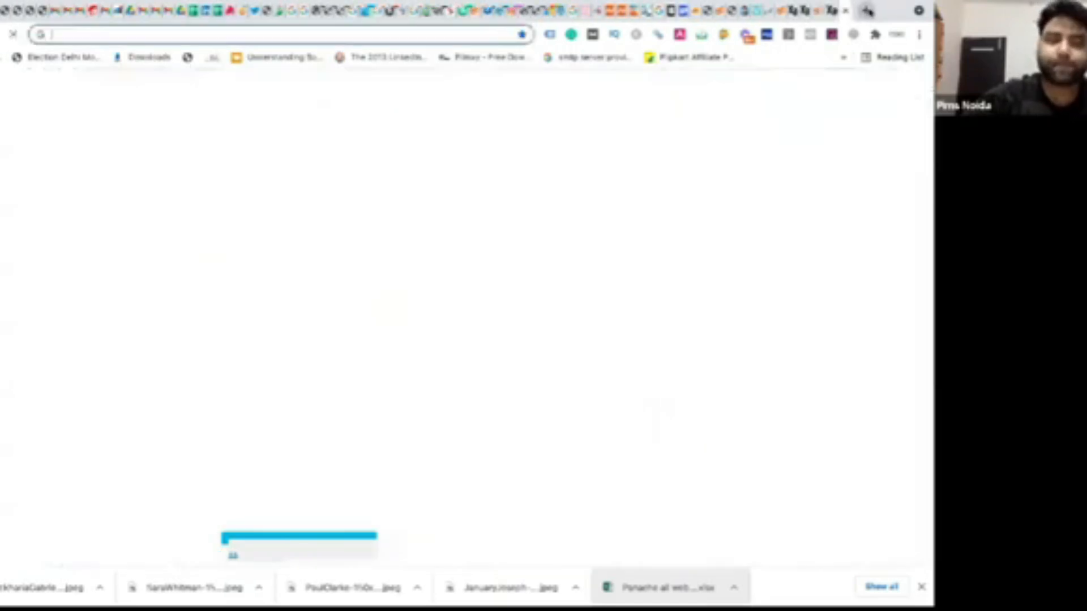
pyautogui.write('you')
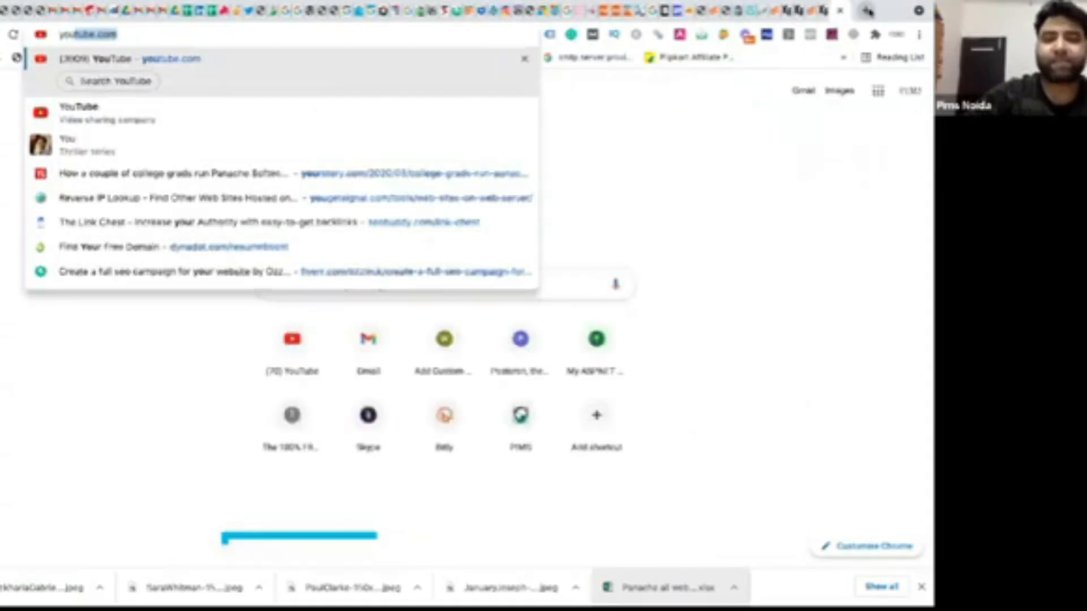
pyautogui.press('Return')
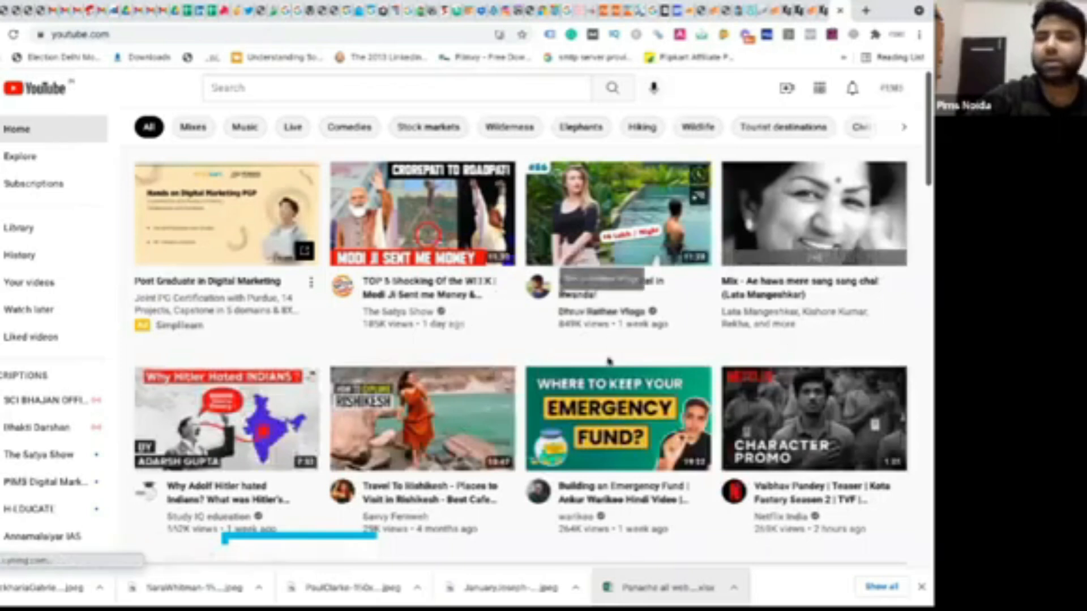
# - Open the Modern World History video about Hitler's attitude towards India from the YouTube feed
pyautogui.scroll(-1, 585, 264)
pyautogui.scroll(-1, 610, 363)
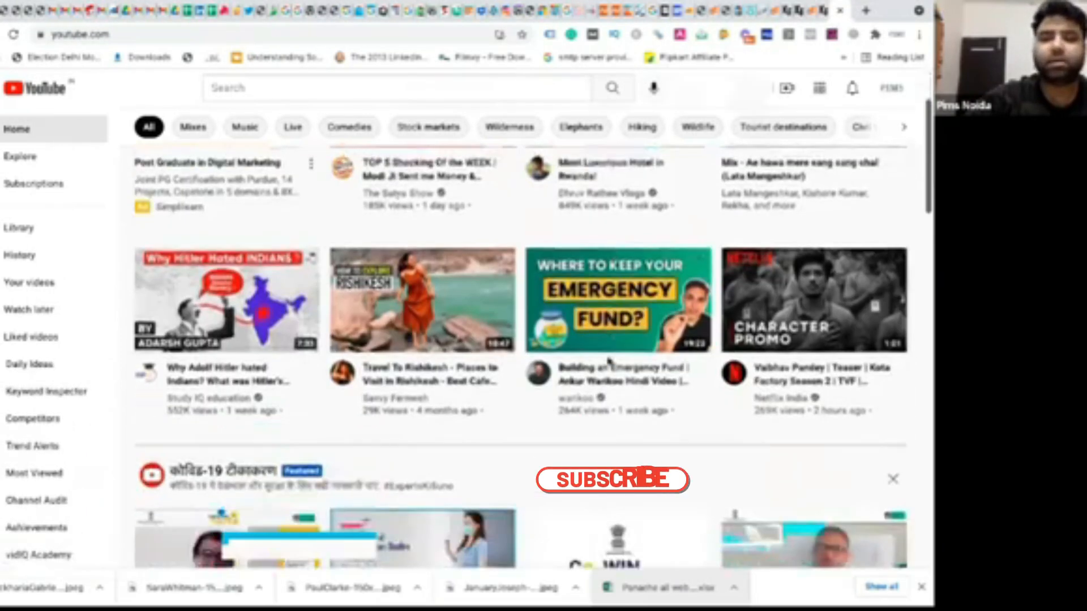
pyautogui.scroll(-2, 610, 362)
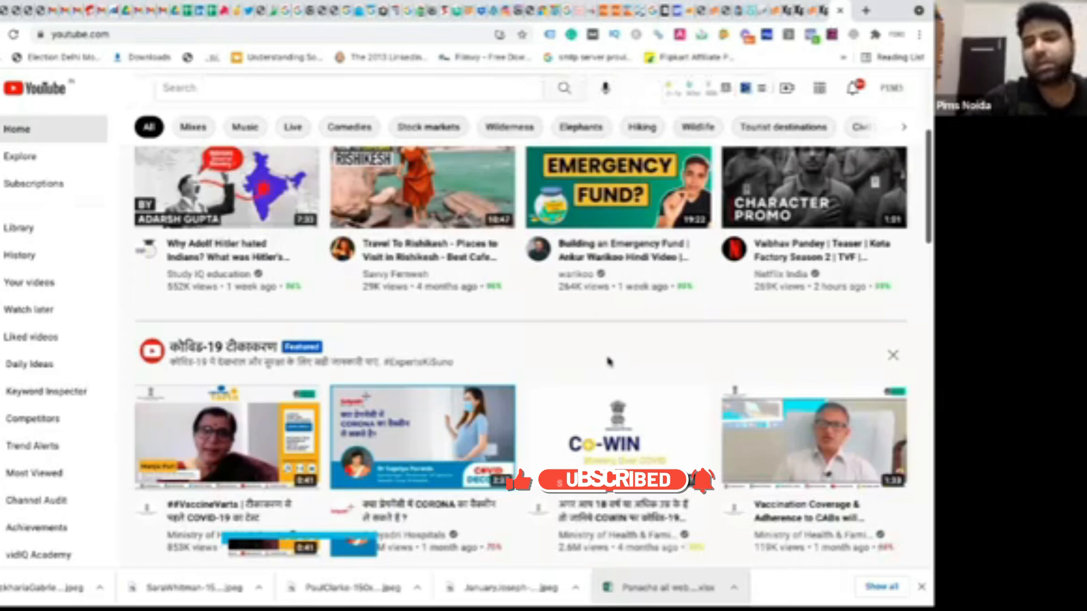
pyautogui.scroll(1, 608, 361)
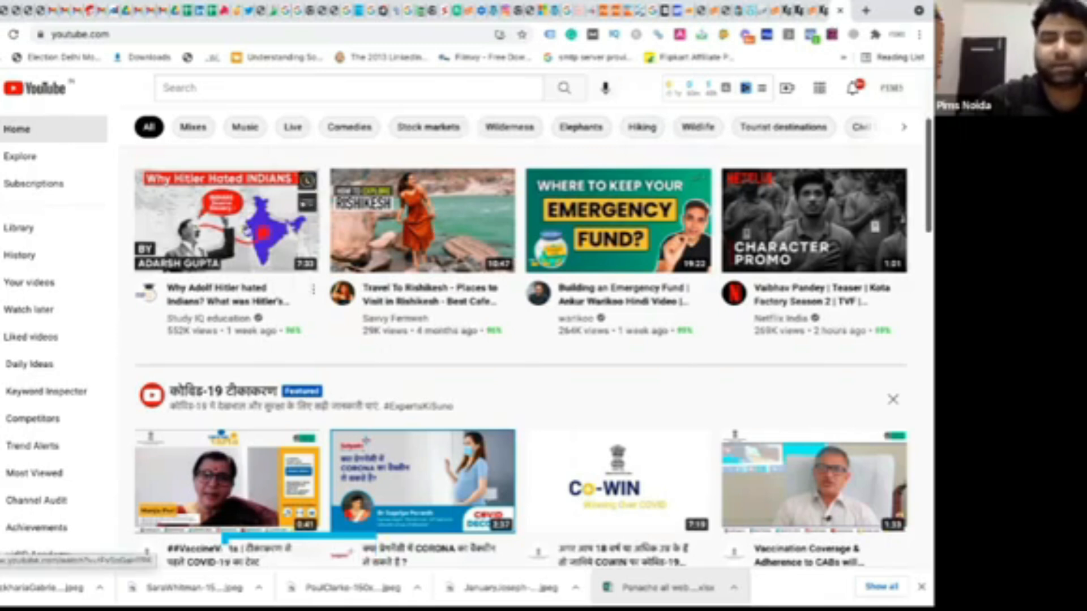
pyautogui.click(247, 230)
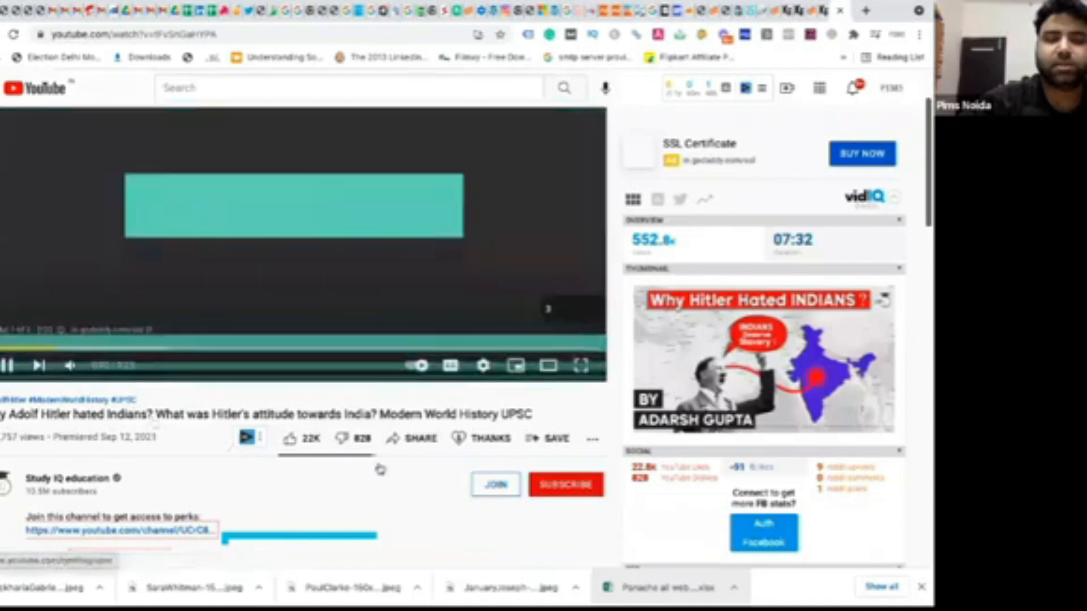
# - Show the video's Share > Embed code, then return to the WordPress editor tab
pyautogui.click(405, 441)
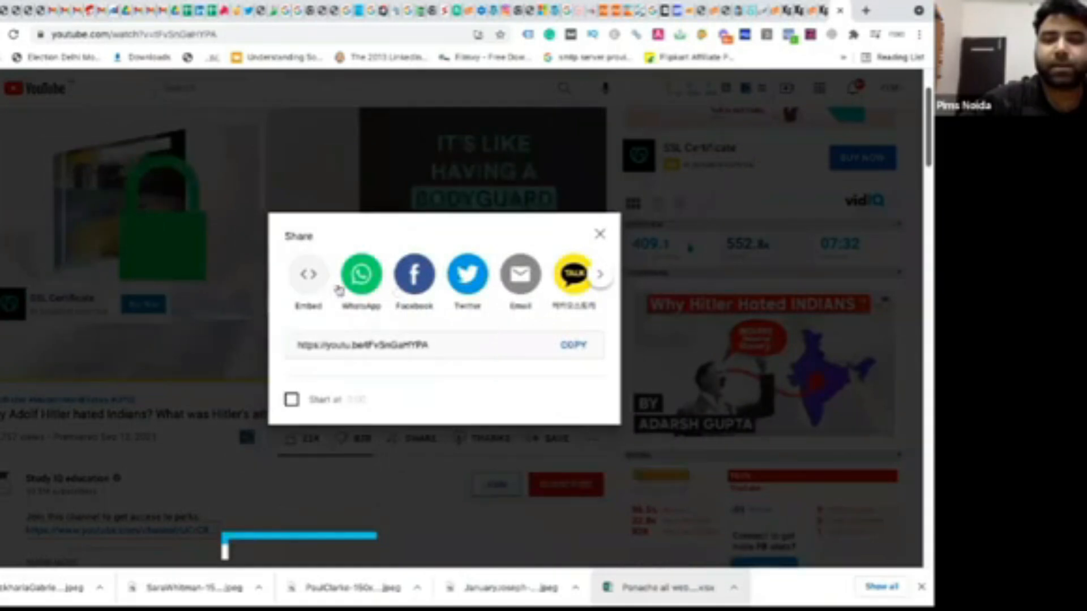
pyautogui.click(309, 276)
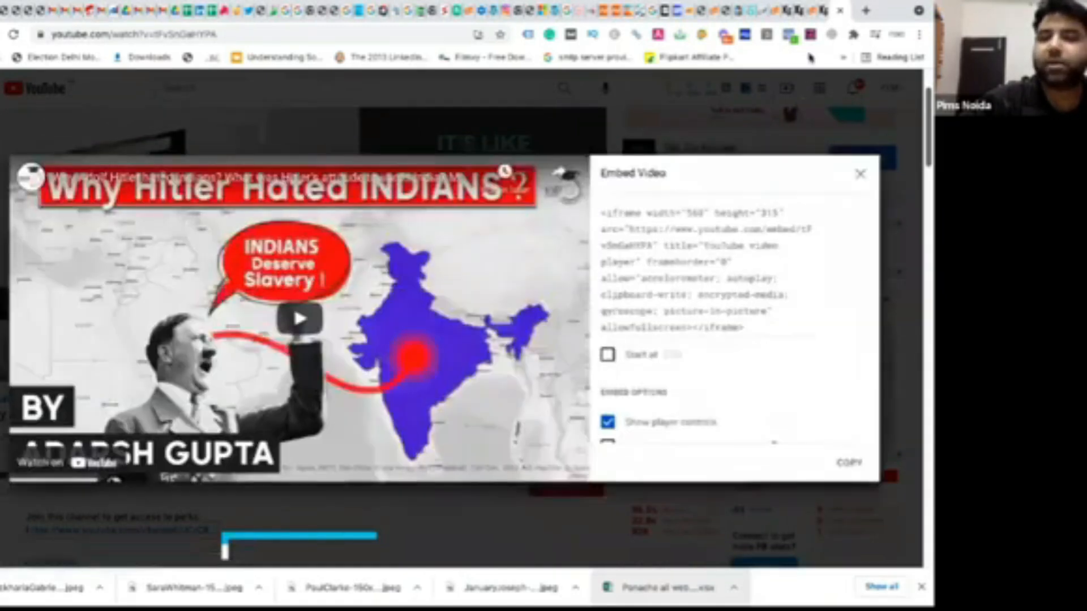
pyautogui.click(821, 10)
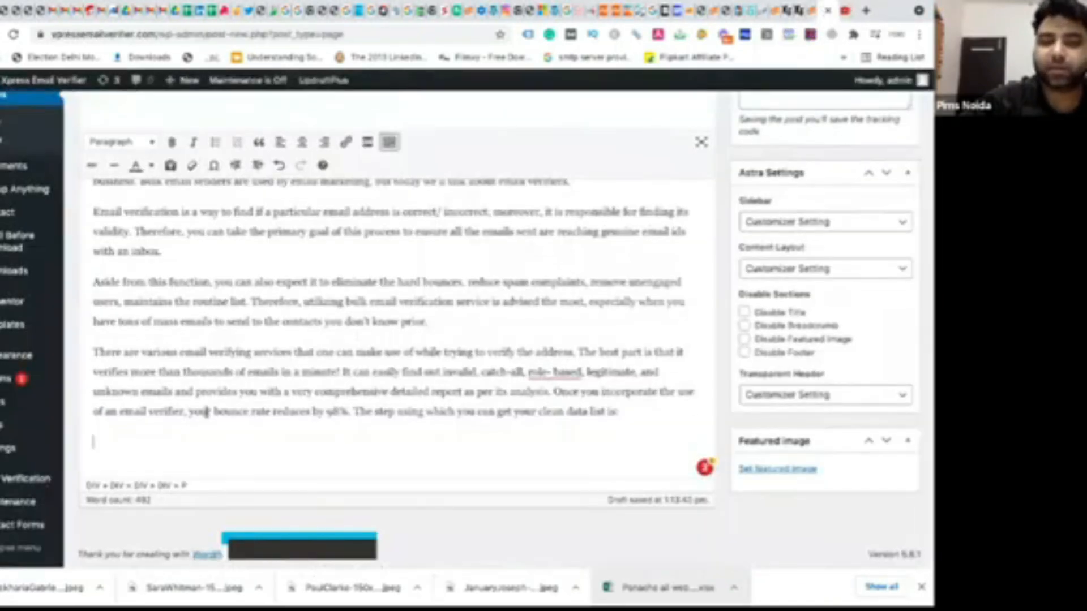
# - Switch to the Text (HTML) view and add empty lines after the final closing div, undoing an accidental paste
pyautogui.scroll(10, 600, 272)
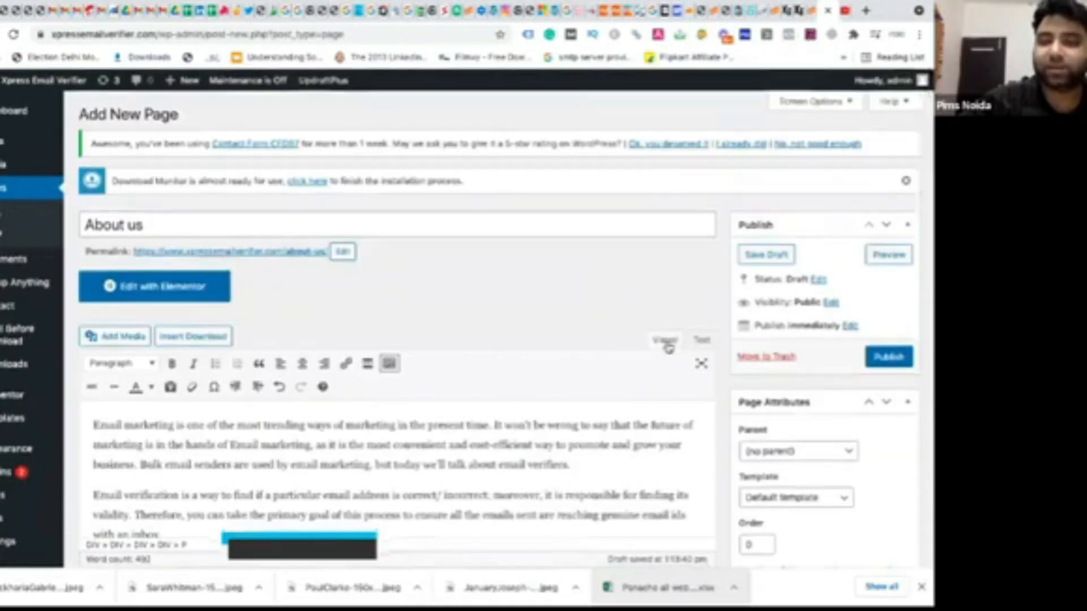
pyautogui.click(702, 341)
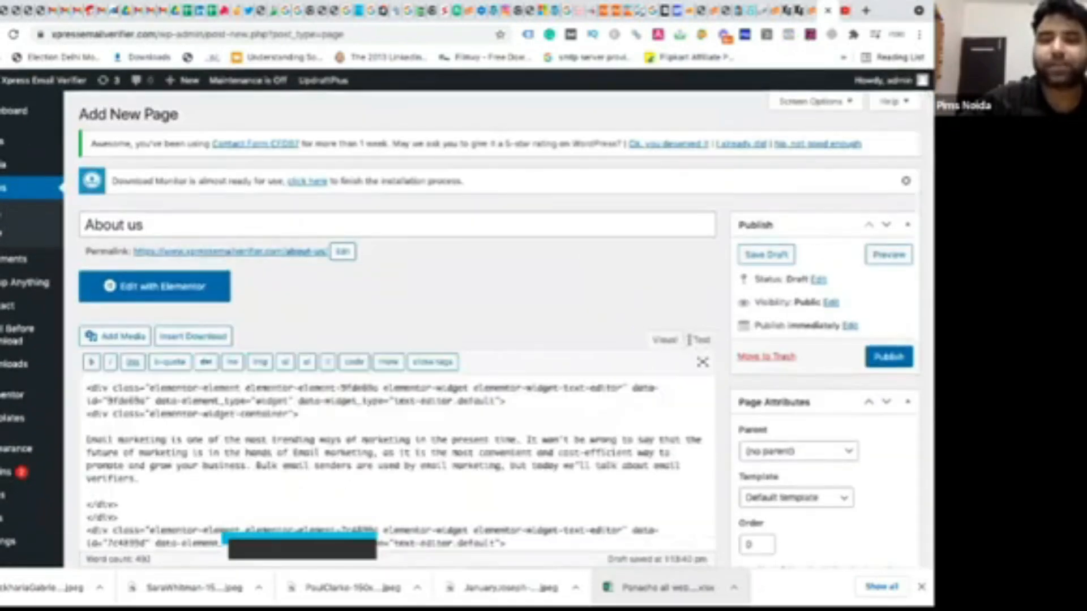
pyautogui.scroll(-5, 397, 338)
pyautogui.scroll(-1, 384, 321)
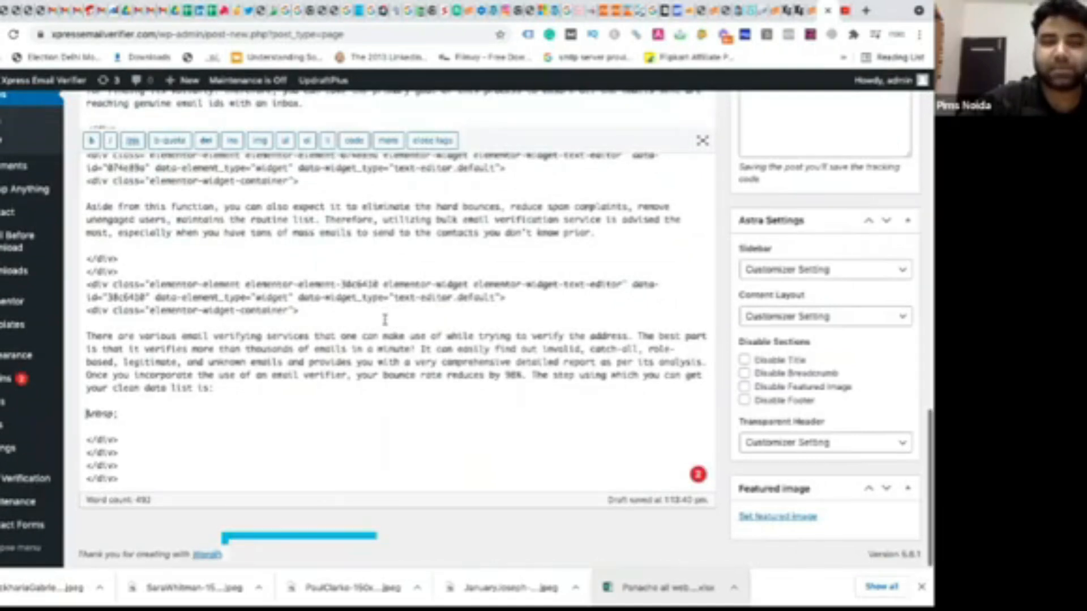
pyautogui.scroll(3, 384, 320)
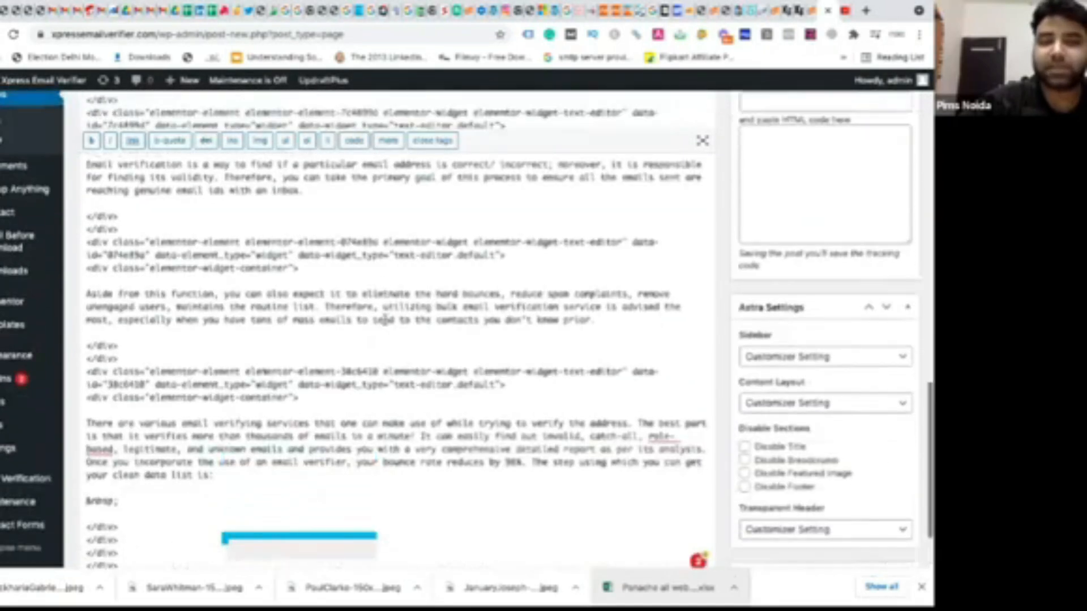
pyautogui.scroll(-3, 384, 320)
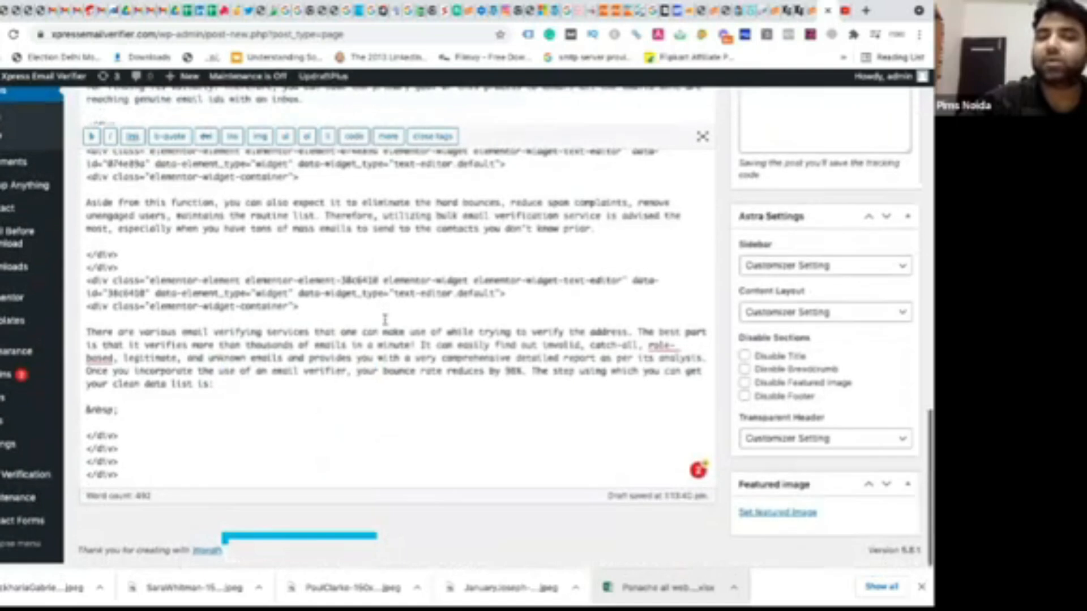
pyautogui.click(133, 473)
pyautogui.press('Return')
pyautogui.press('Return')
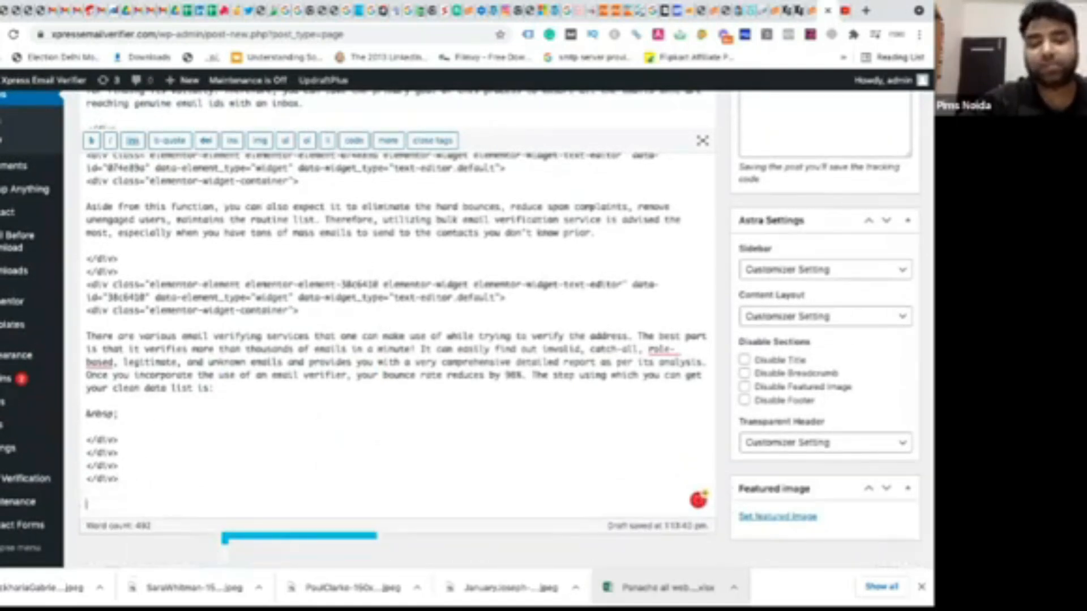
pyautogui.hotkey('ctrl', 'v')
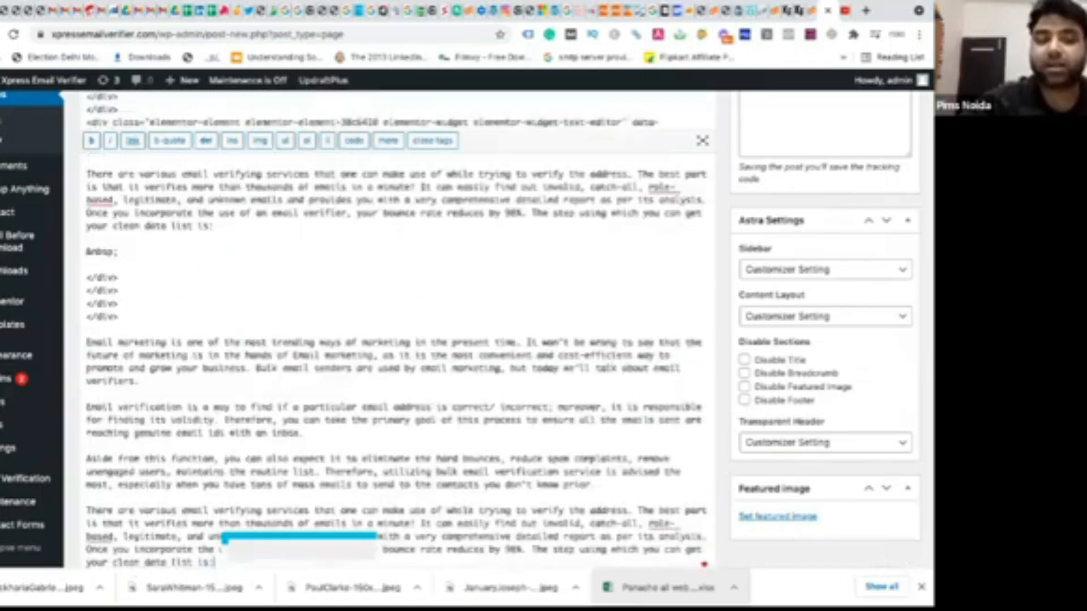
pyautogui.scroll(-2, 396, 351)
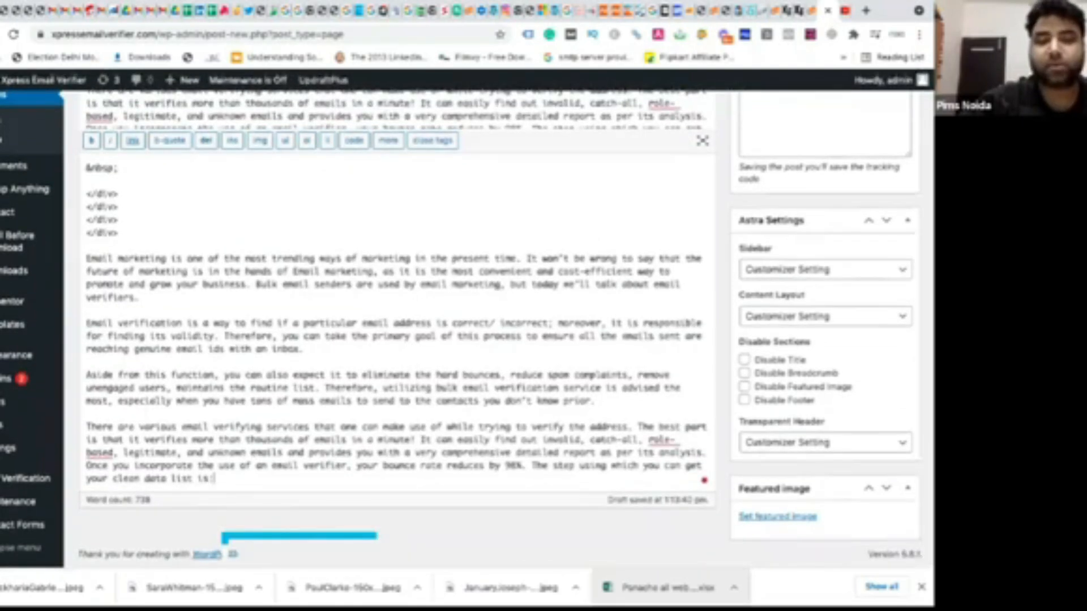
pyautogui.hotkey('ctrl', 'z')
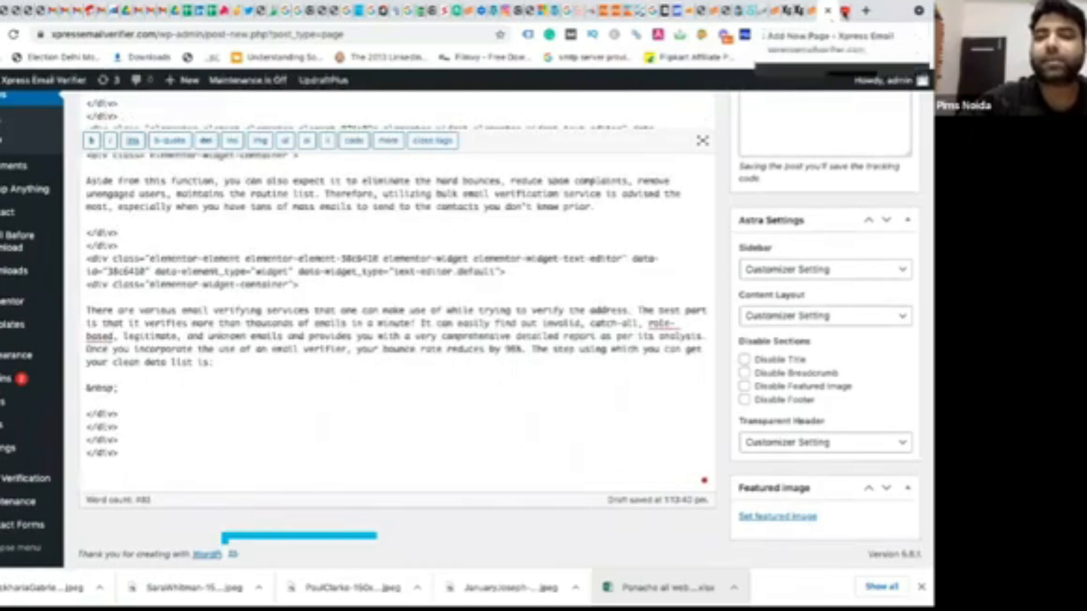
# - Select the full iframe embed code in YouTube's Embed Video box and copy it
pyautogui.click(845, 11)
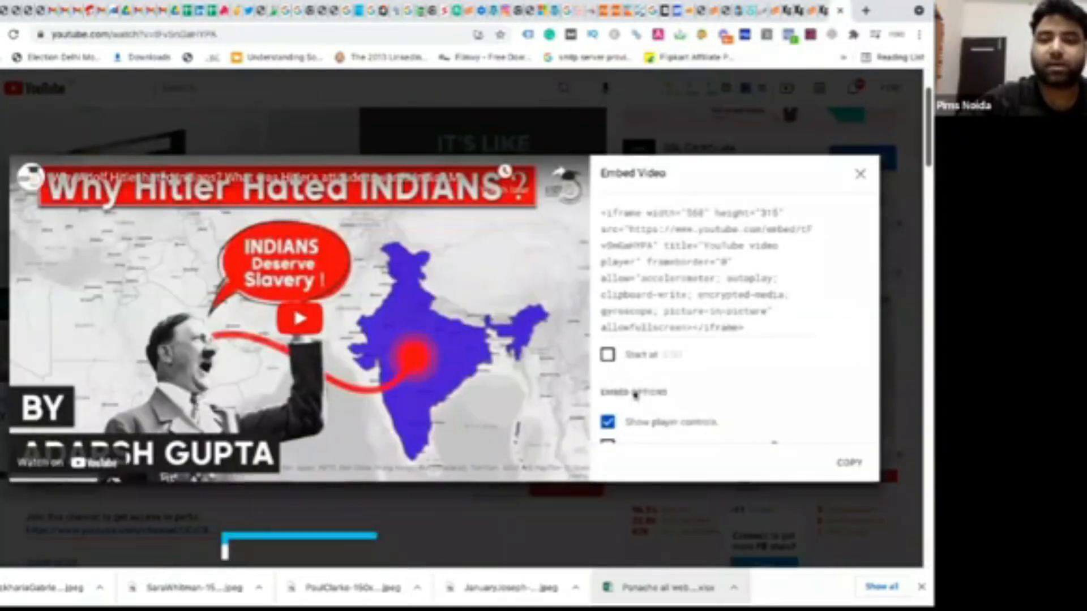
pyautogui.scroll(-2, 658, 369)
pyautogui.scroll(2, 678, 329)
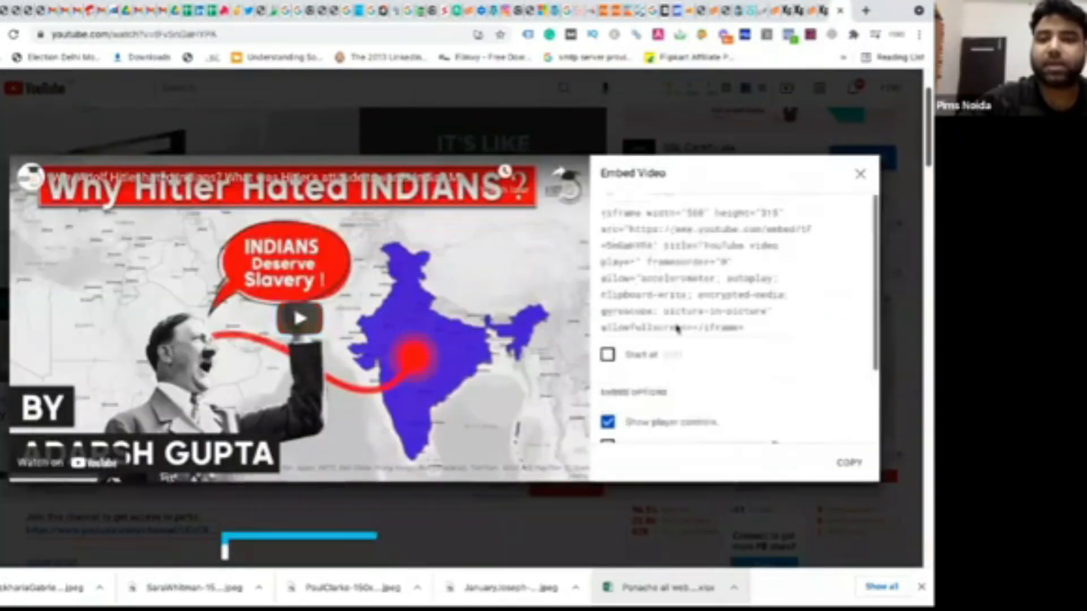
pyautogui.click(687, 281)
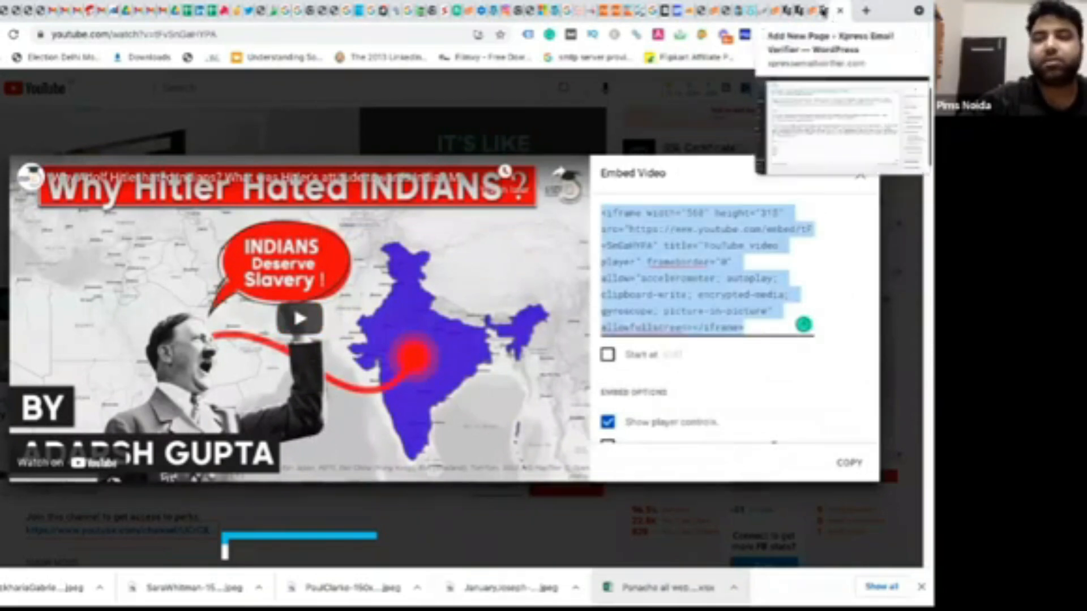
# - Paste the YouTube iframe code at the end of the About us page HTML
pyautogui.click(822, 10)
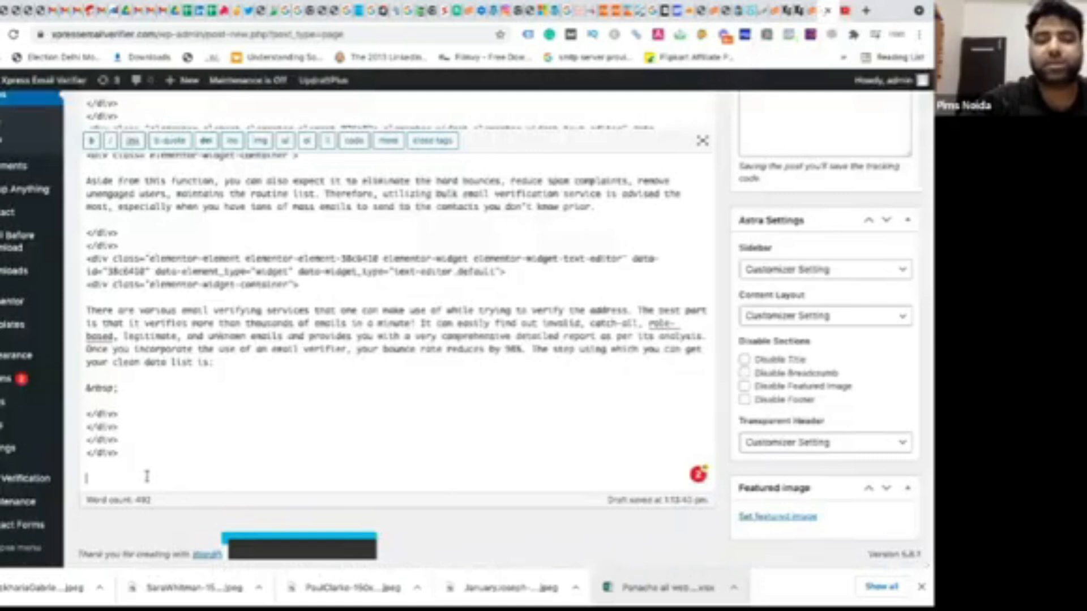
pyautogui.write('<iframe width="560" height="315" src="https://www.youtube.com/embed/tFv5rUdATPA" title="YouTube video player" frameborder="0" allow="accelerometer; autoplay; clipboard-write; encrypted-media; gyroscope; picture-in-picture" allowfullscreen></iframe>')
pyautogui.scroll(-1, 292, 441)
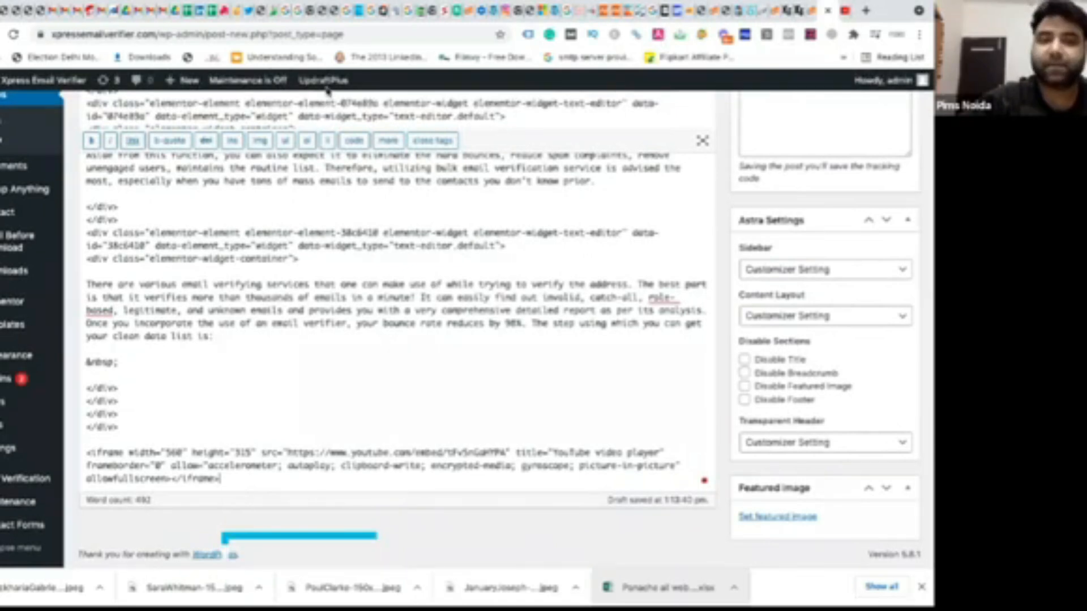
pyautogui.scroll(1, 556, 239)
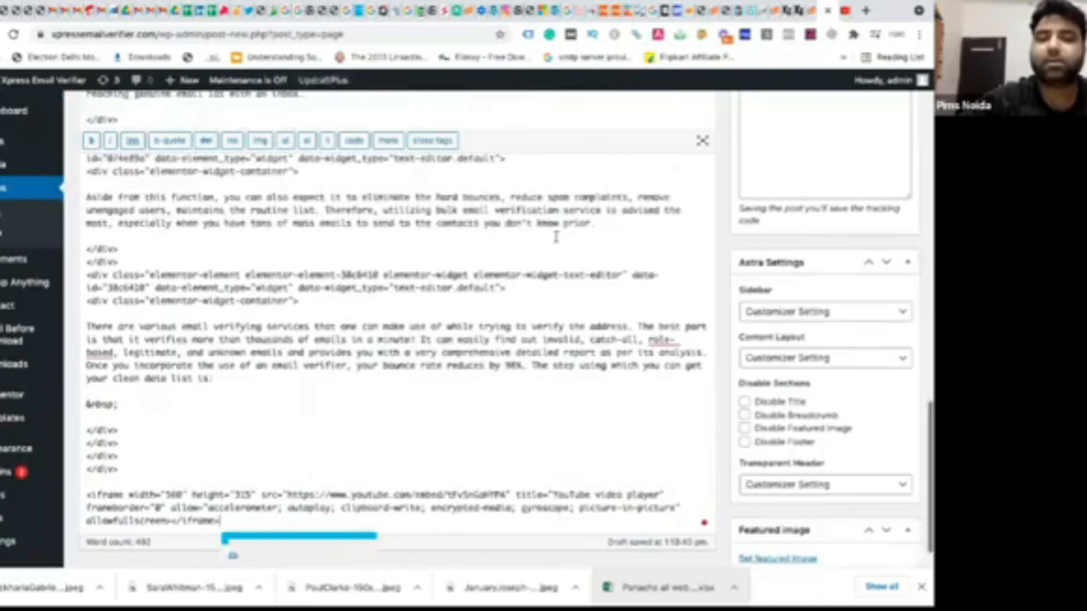
pyautogui.scroll(5, 556, 238)
pyautogui.scroll(-4, 556, 237)
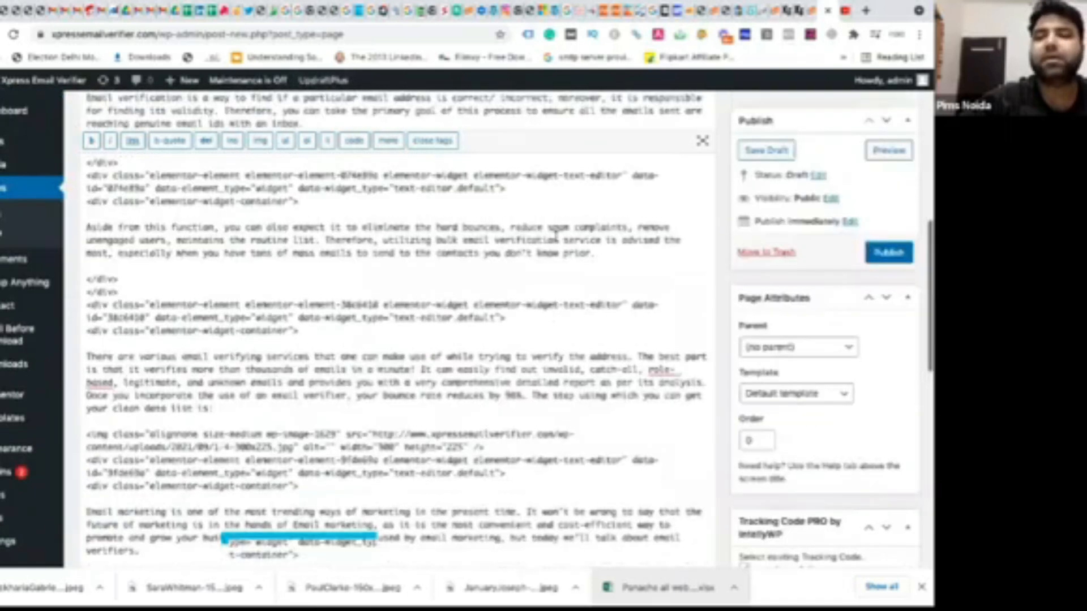
pyautogui.scroll(7, 556, 237)
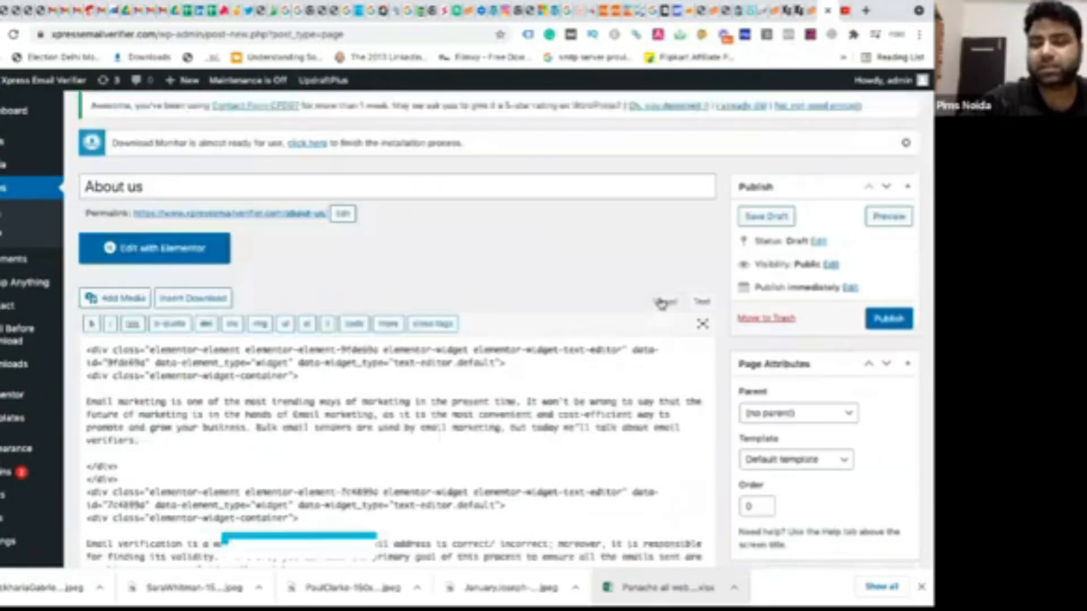
pyautogui.scroll(6, 660, 302)
# - Check the embedded video in Visual view, then preview the About us page
pyautogui.click(664, 301)
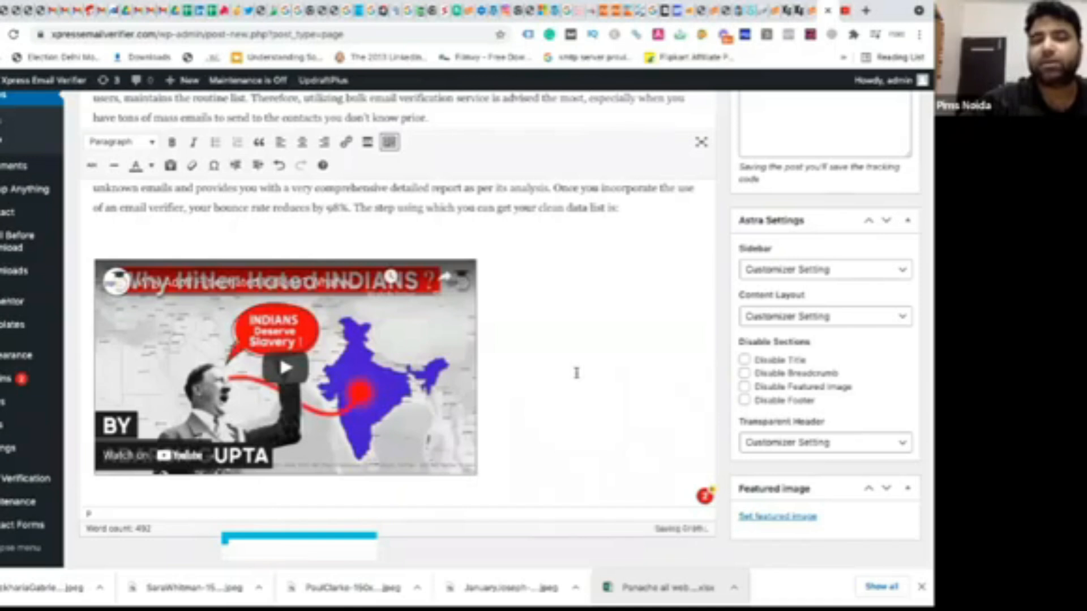
pyautogui.scroll(5, 576, 373)
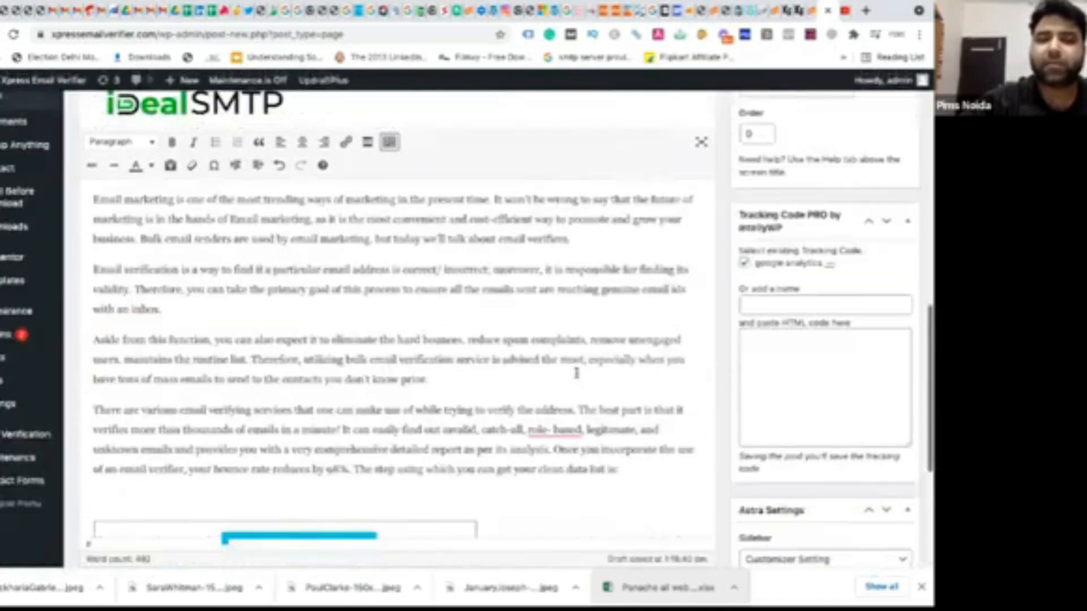
pyautogui.scroll(-5, 576, 373)
pyautogui.scroll(9, 576, 373)
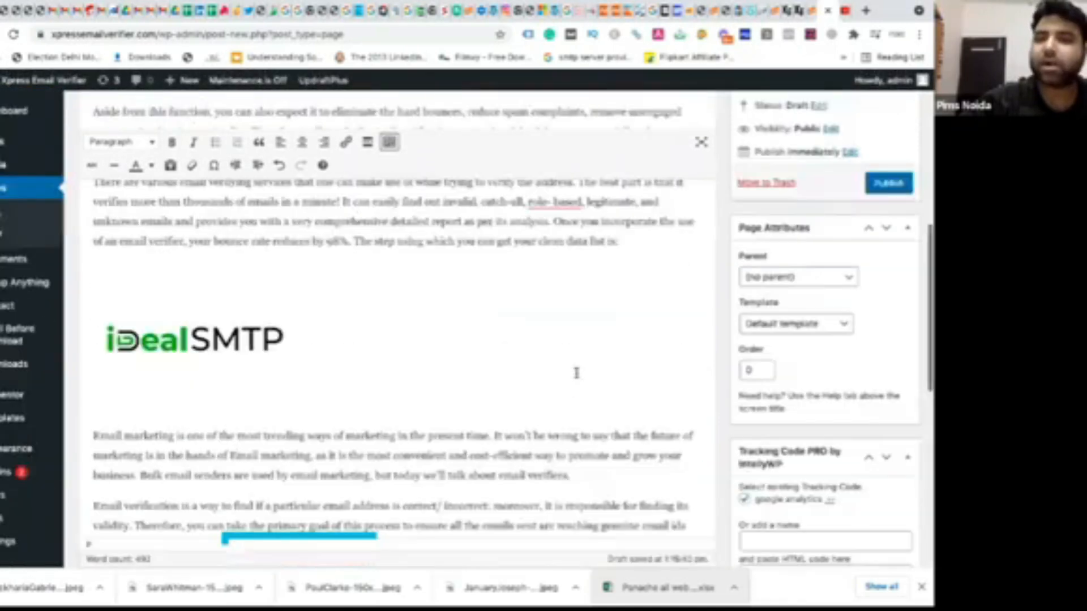
pyautogui.scroll(5, 576, 373)
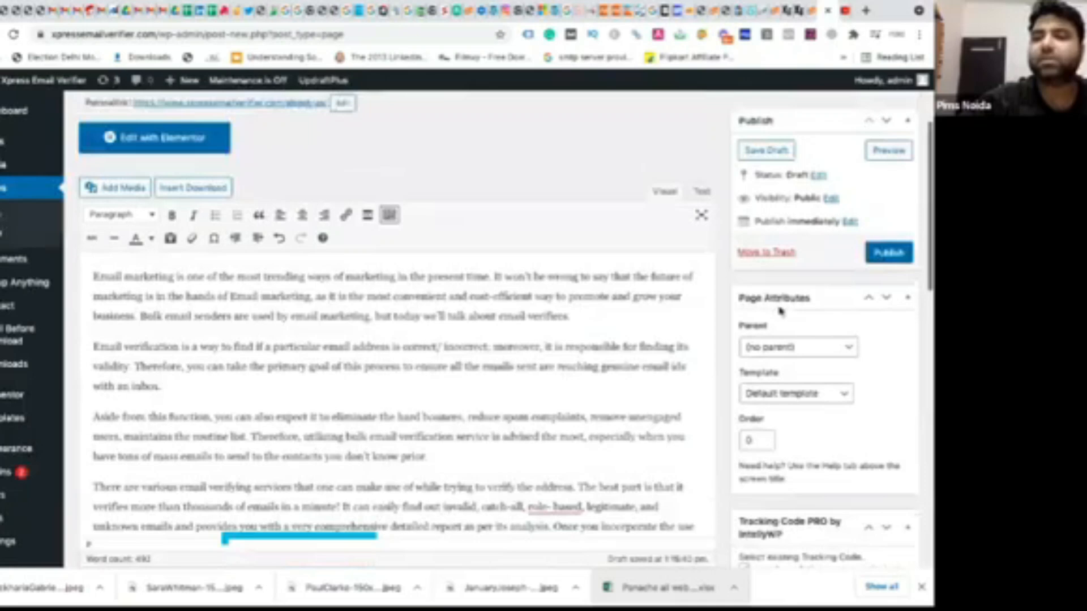
pyautogui.click(887, 151)
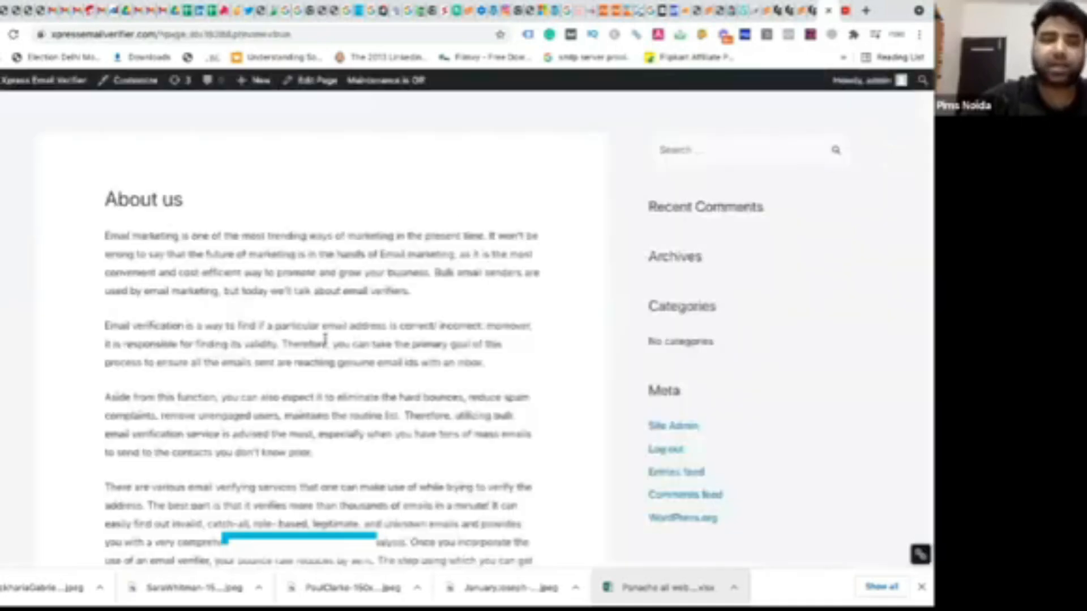
pyautogui.scroll(-1, 325, 340)
pyautogui.scroll(1, 324, 341)
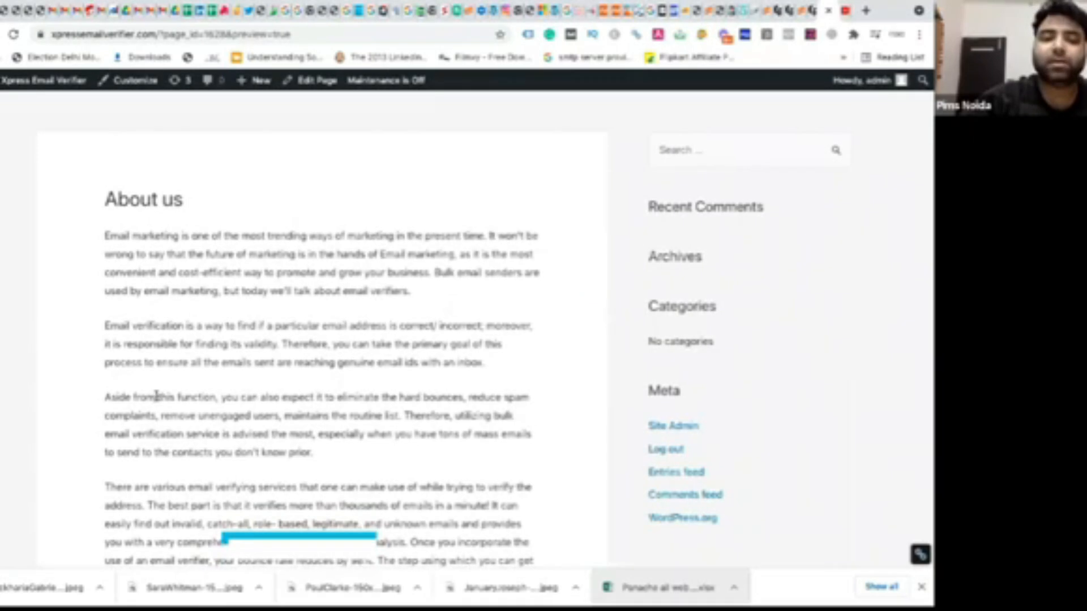
pyautogui.scroll(-8, 320, 355)
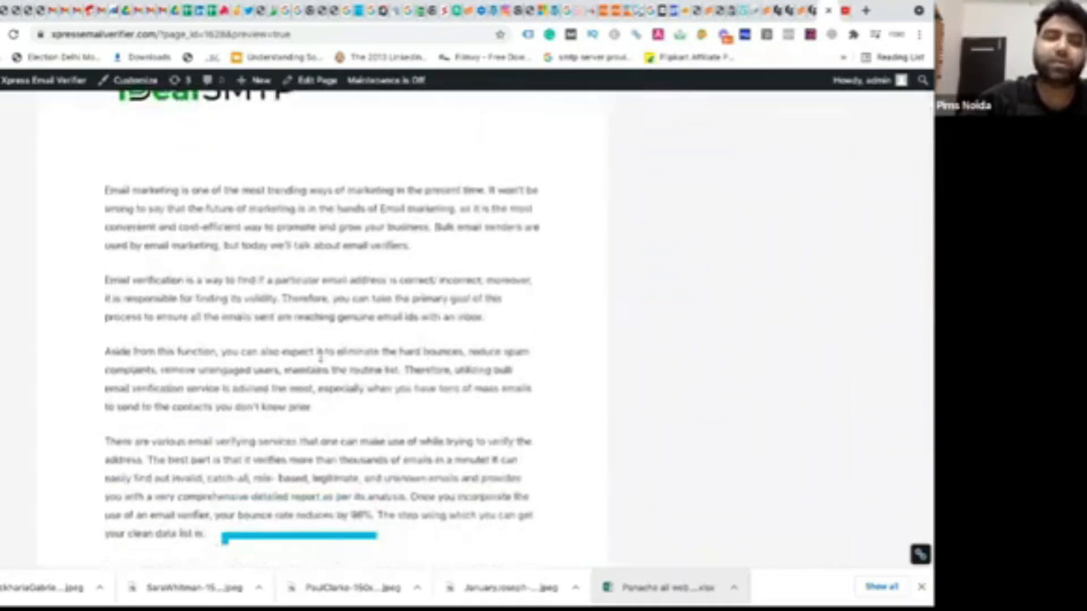
pyautogui.scroll(8, 320, 358)
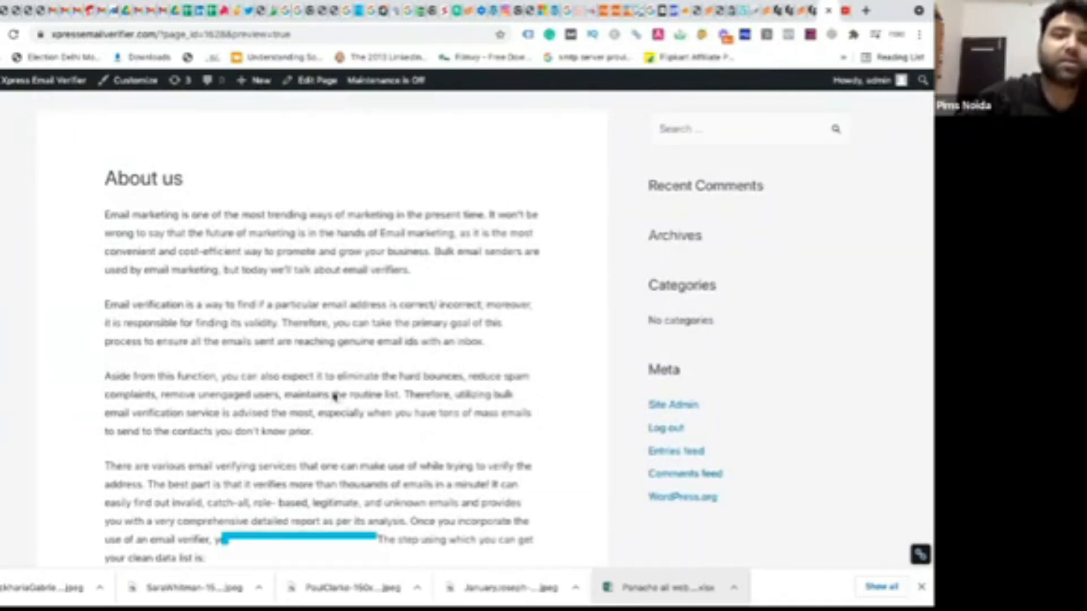
pyautogui.scroll(-6, 399, 404)
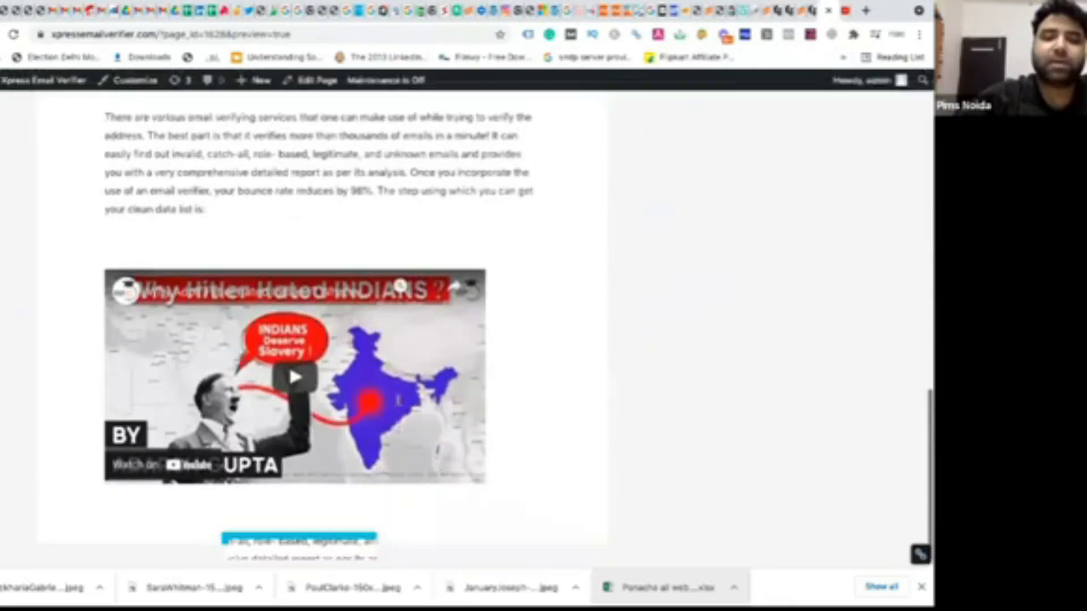
pyautogui.scroll(6, 399, 404)
pyautogui.scroll(-7, 396, 399)
pyautogui.scroll(7, 365, 399)
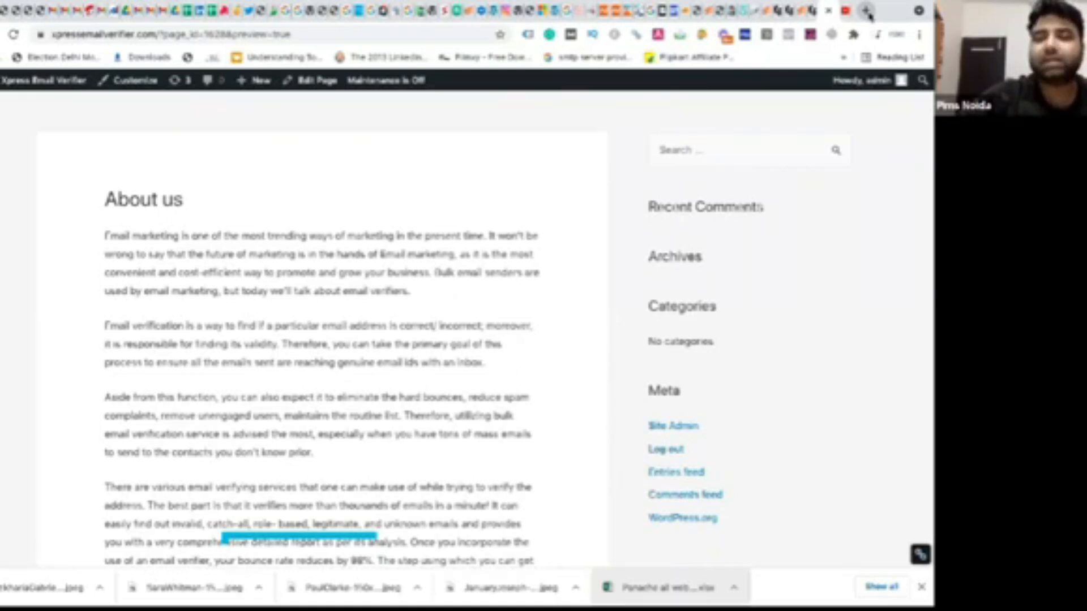
# - Load w3schools.com in a new Chrome tab
pyautogui.click(868, 13)
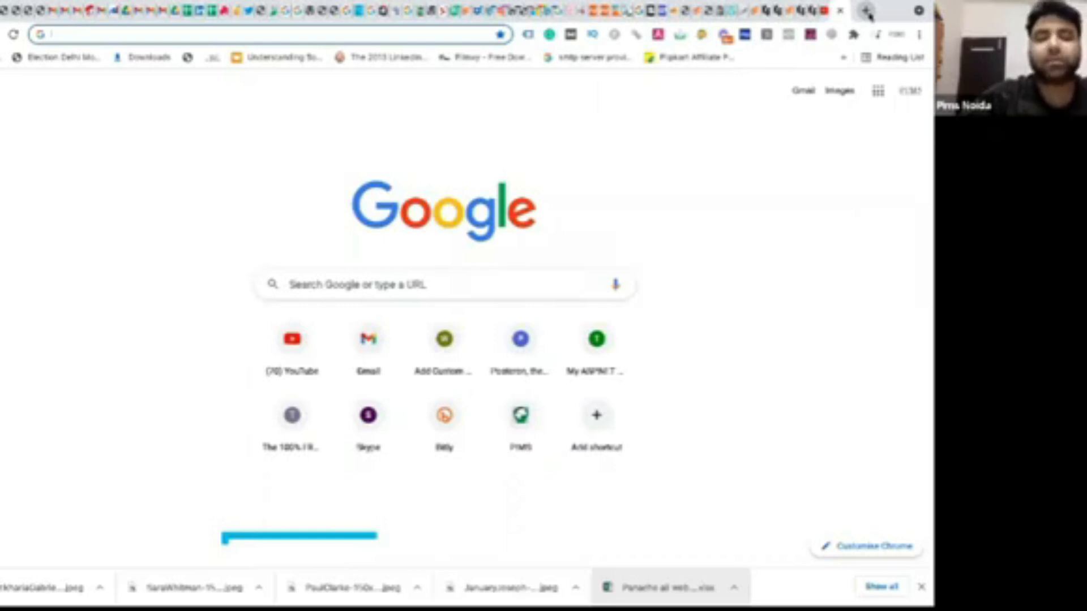
pyautogui.write('w3')
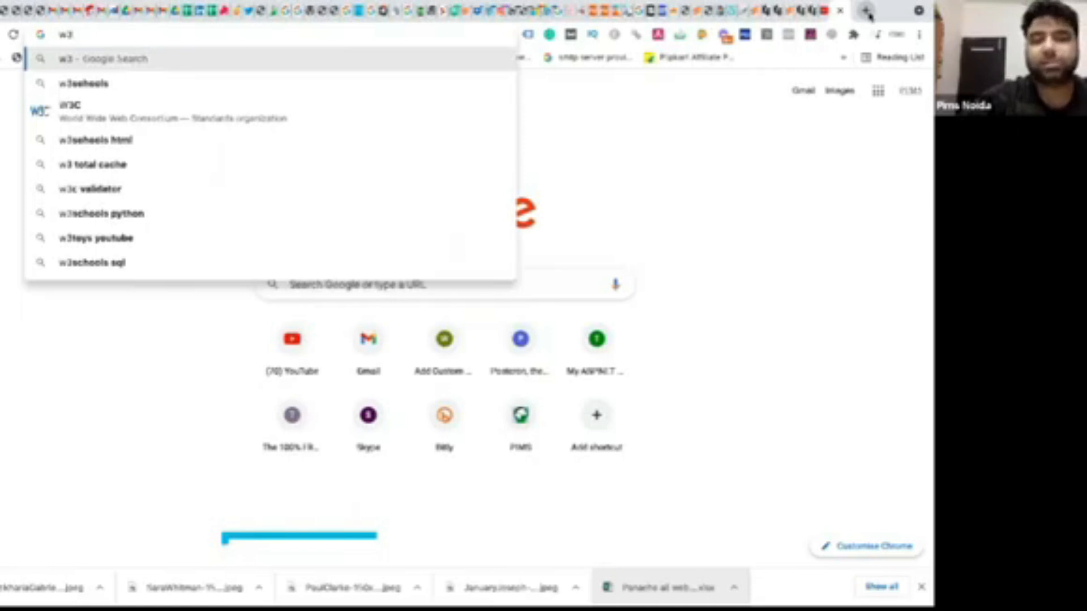
pyautogui.press('Down')
pyautogui.write('.com')
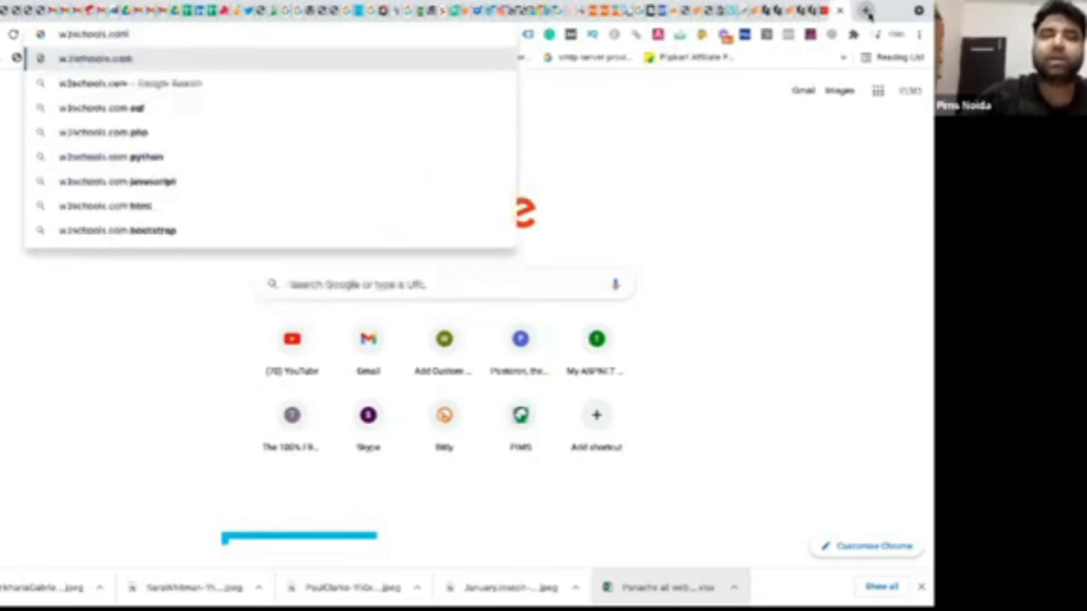
pyautogui.press('Return')
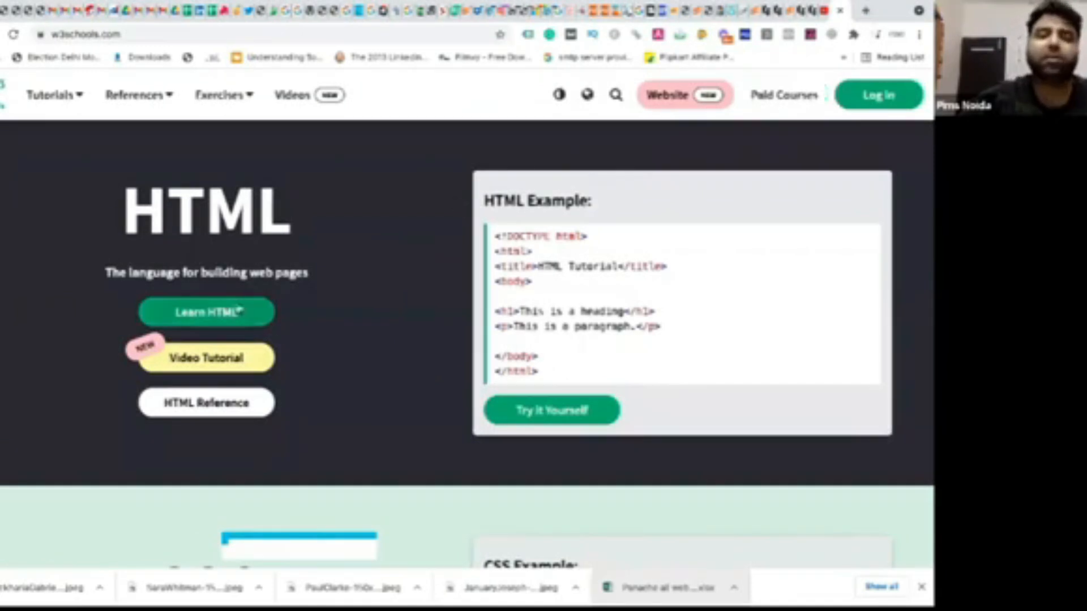
# - Open W3Schools' Learn HTML tutorial and scroll down to its basic HTML example code
pyautogui.click(221, 319)
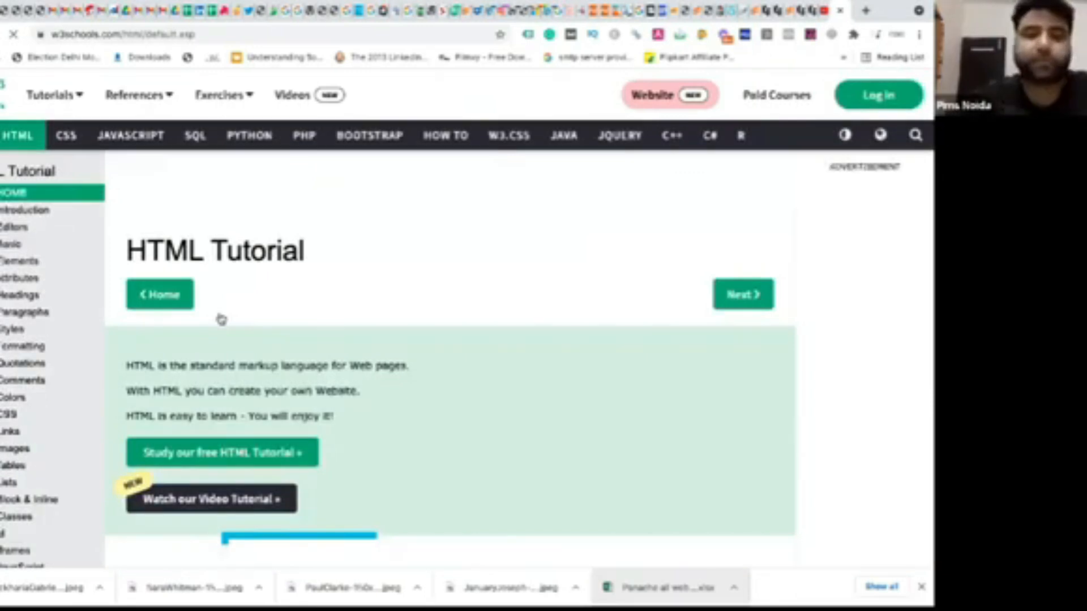
pyautogui.scroll(-2, 314, 442)
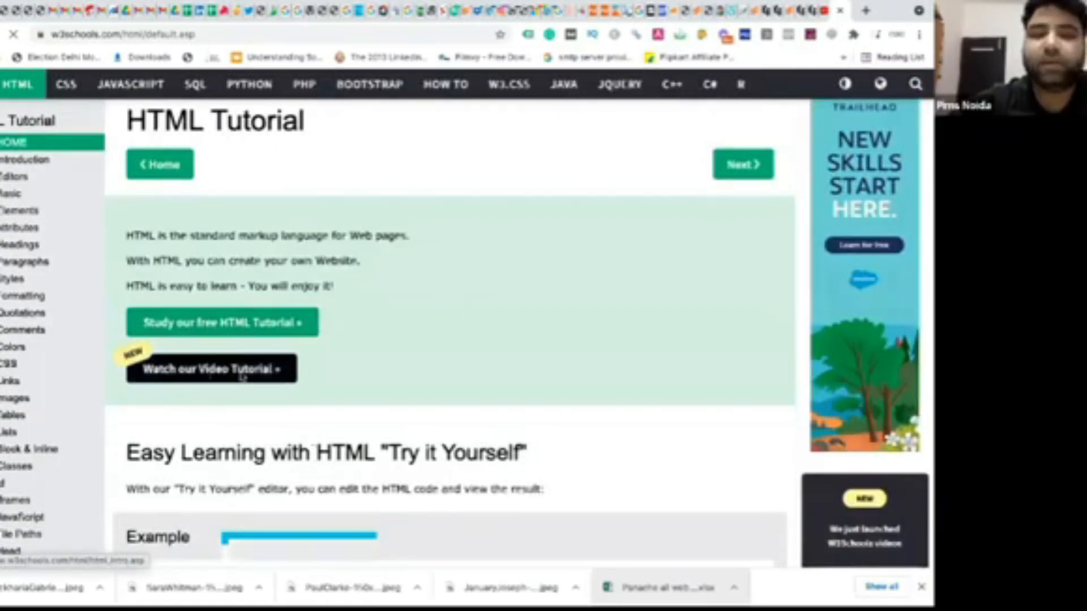
pyautogui.scroll(-3, 242, 377)
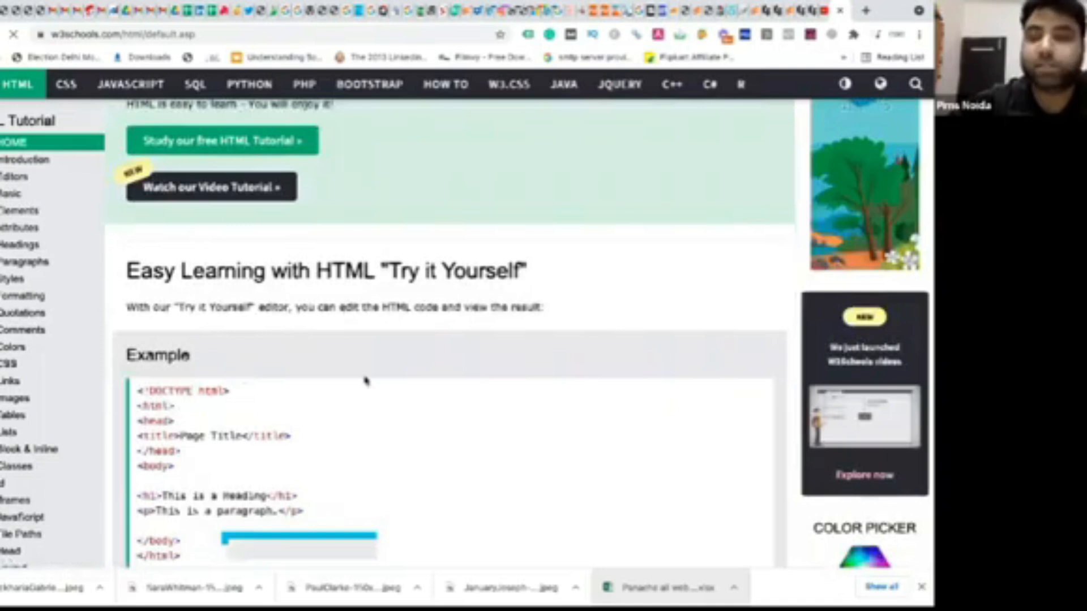
pyautogui.scroll(-4, 366, 380)
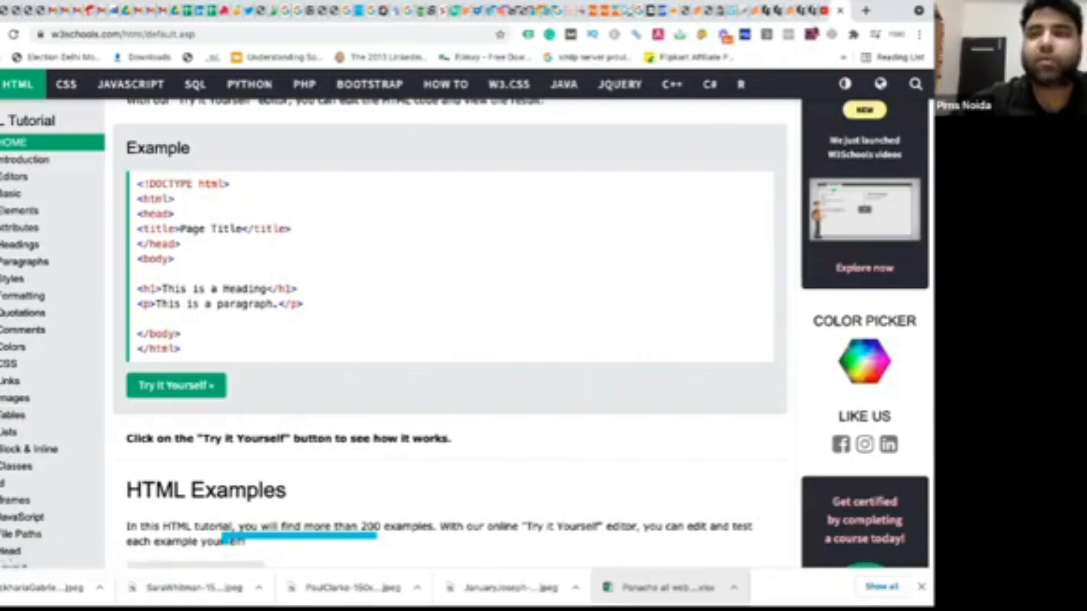
# - Return to the About us page preview tab
pyautogui.click(815, 10)
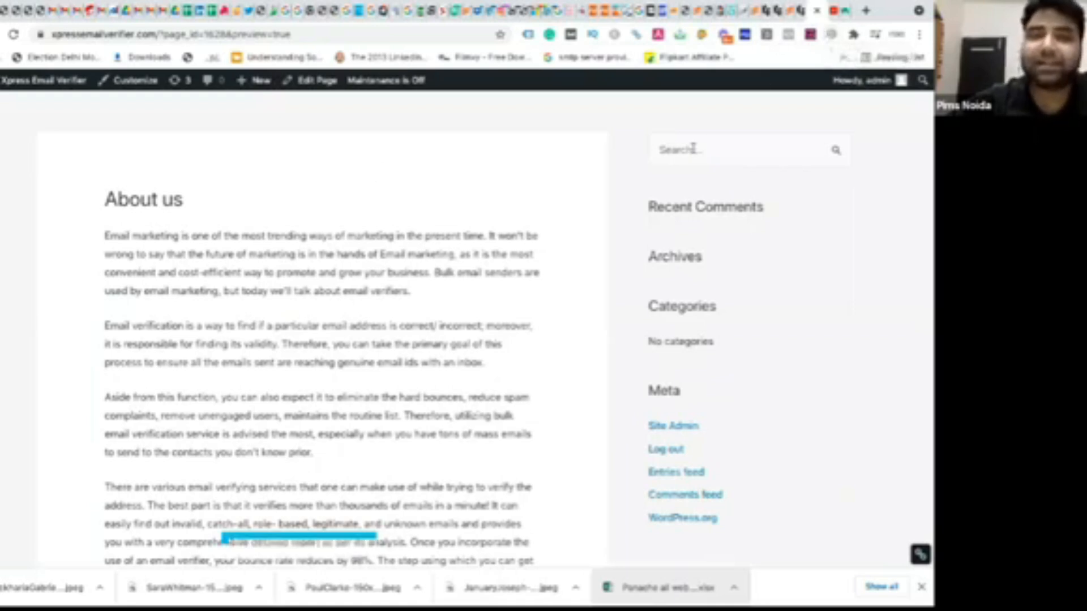
# - Back in the WordPress editor, scroll to the YouTube embed at the end of the page
pyautogui.click(801, 13)
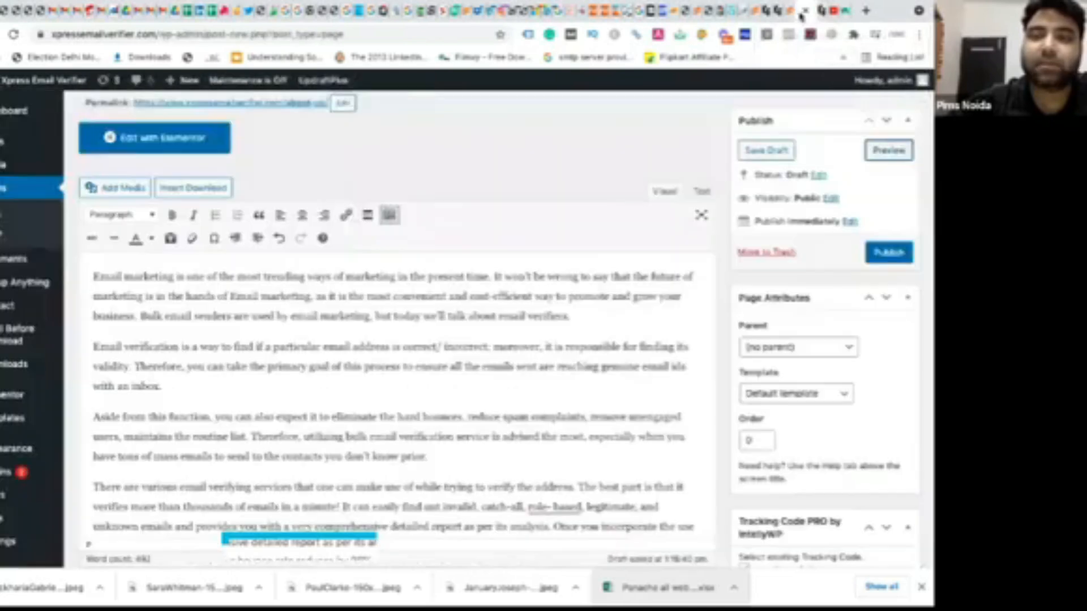
pyautogui.scroll(-5, 606, 272)
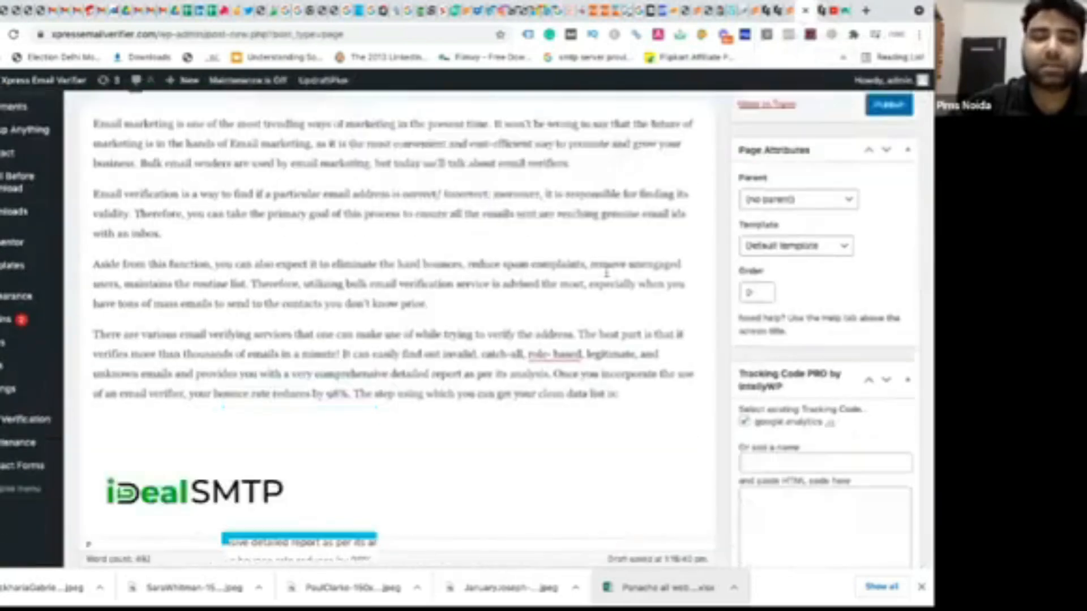
pyautogui.scroll(-5, 606, 272)
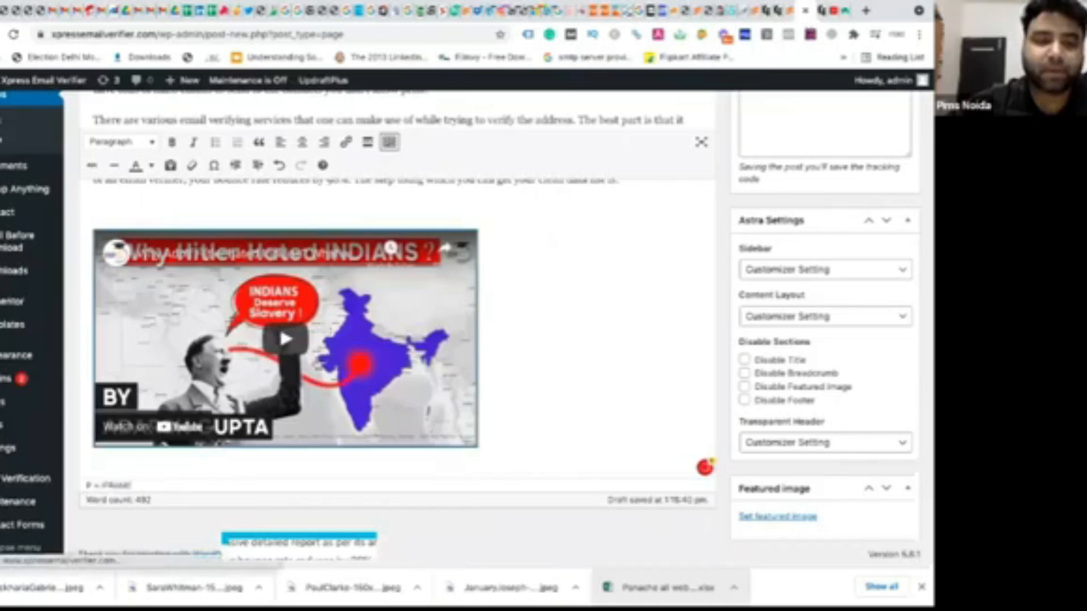
pyautogui.scroll(3, 616, 294)
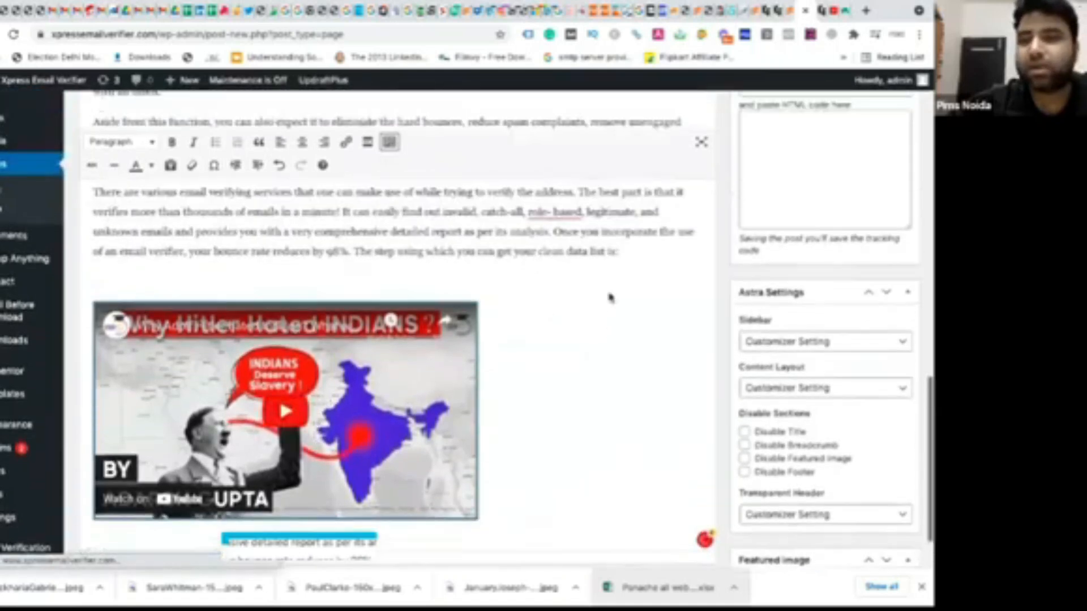
pyautogui.scroll(6, 616, 294)
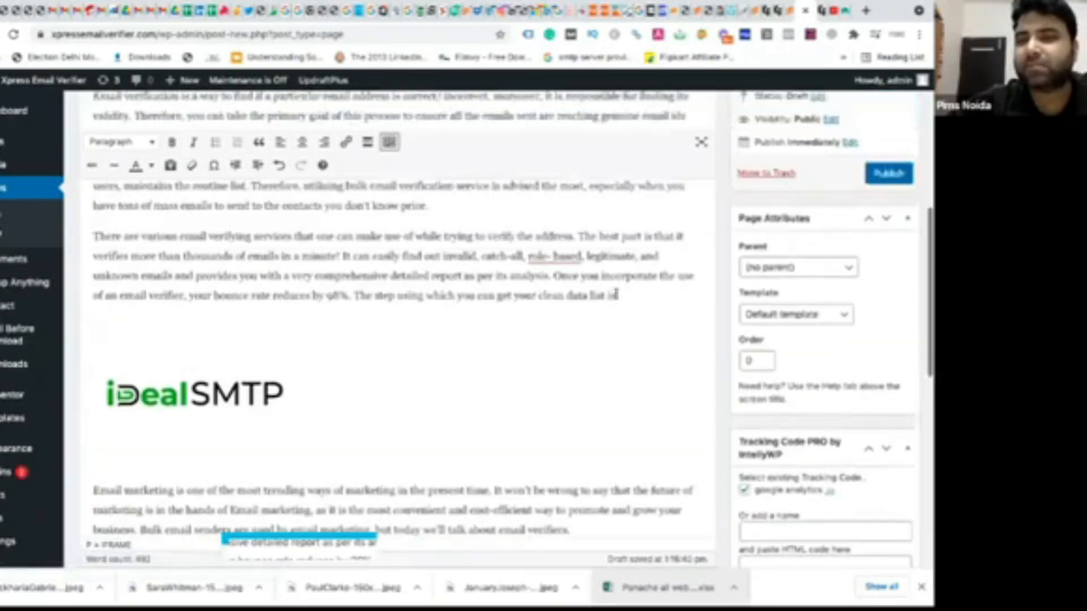
pyautogui.scroll(2, 616, 294)
pyautogui.scroll(-11, 616, 294)
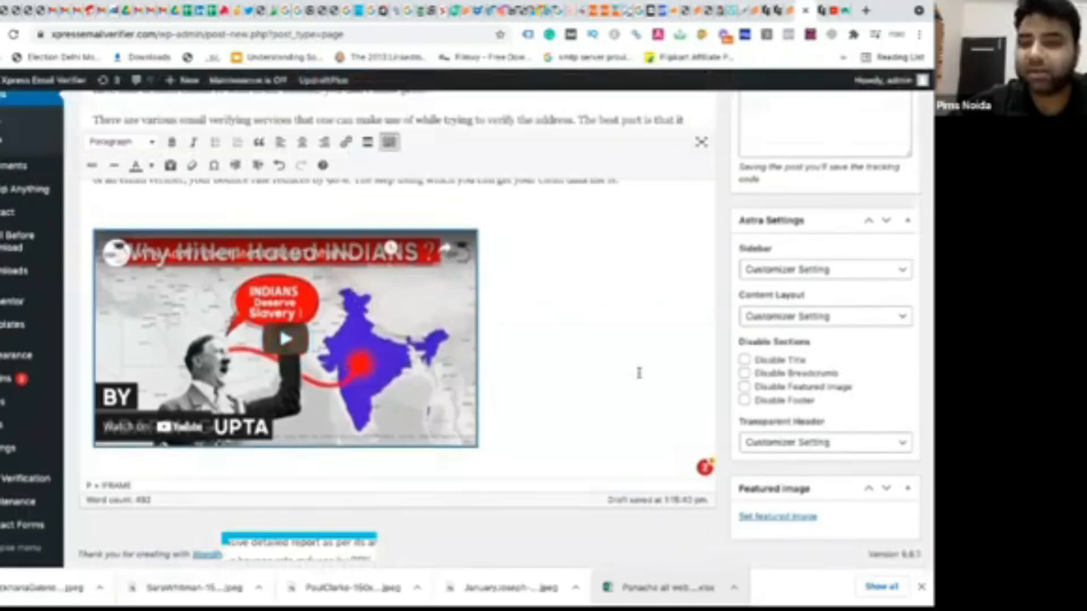
pyautogui.scroll(1, 639, 373)
pyautogui.scroll(1, 639, 373)
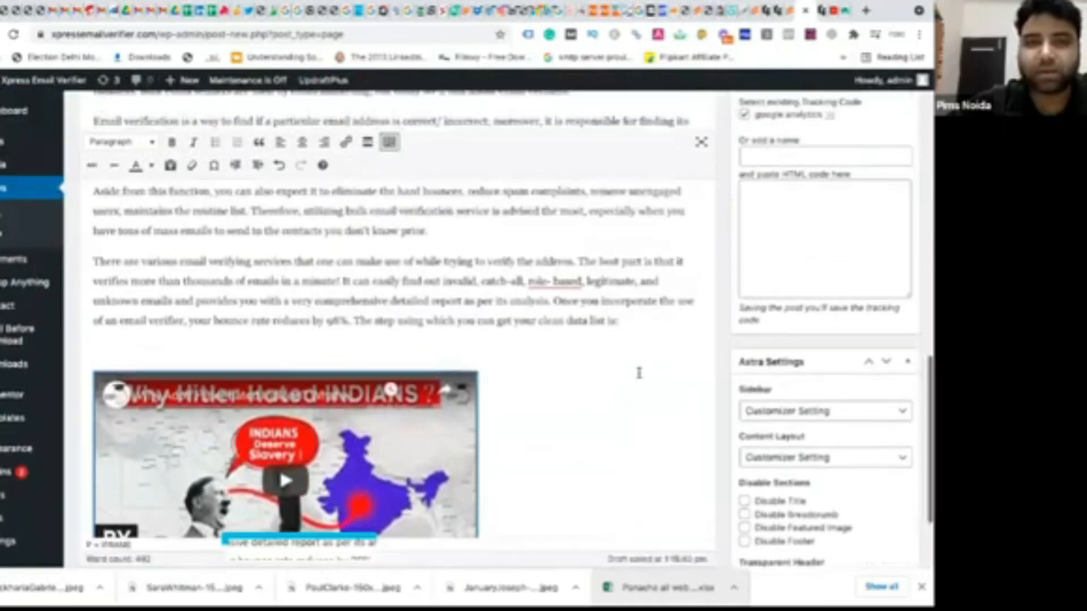
pyautogui.scroll(-2, 638, 372)
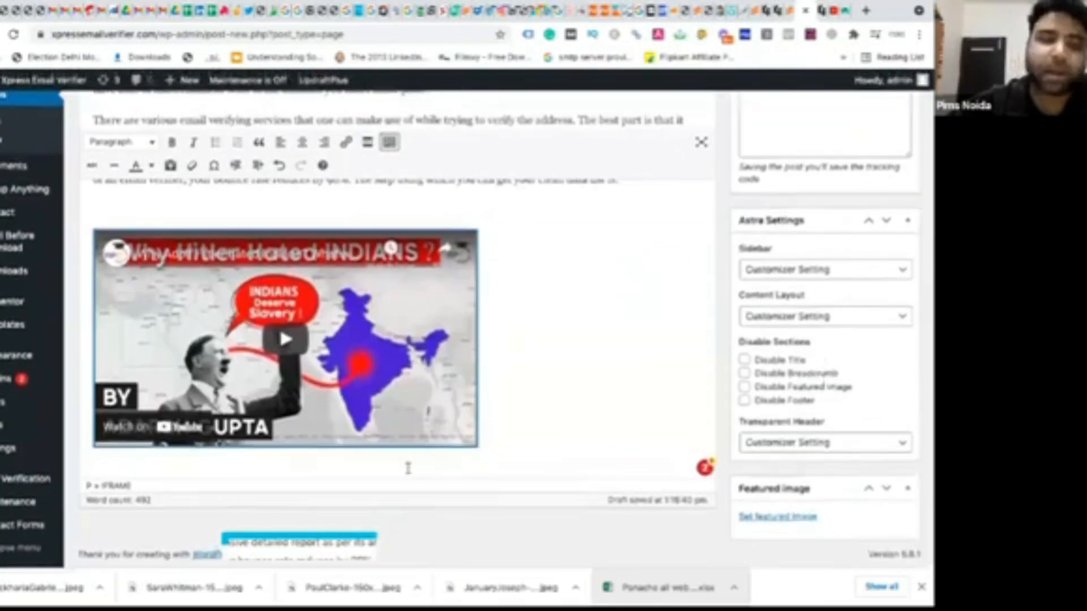
# - Play and pause the embedded video, switch to HTML view, then return to W3Schools
pyautogui.click(286, 337)
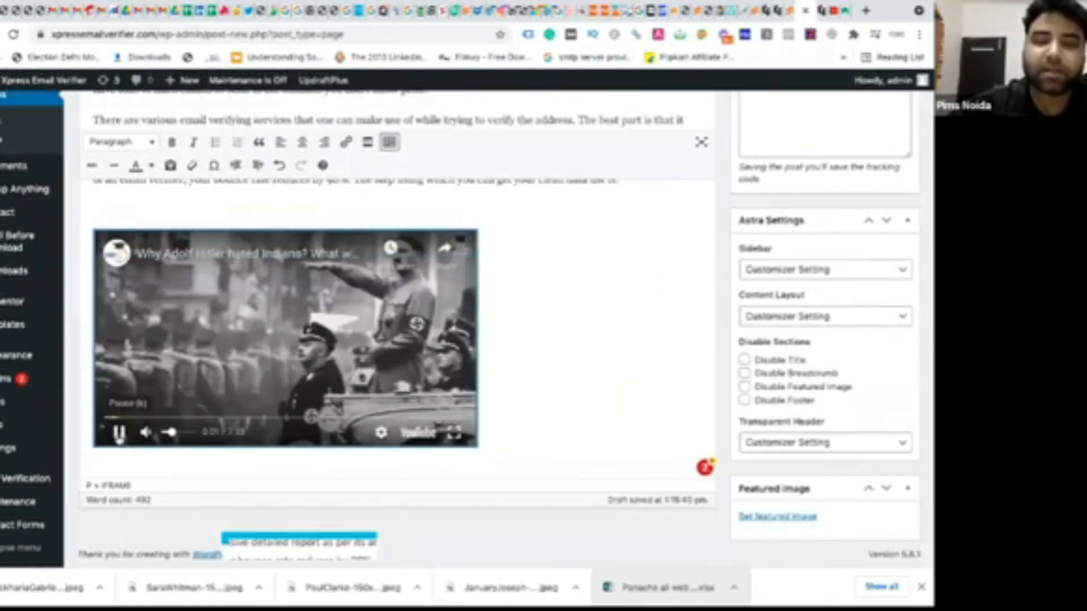
pyautogui.click(128, 435)
pyautogui.scroll(5, 565, 287)
pyautogui.scroll(10, 565, 287)
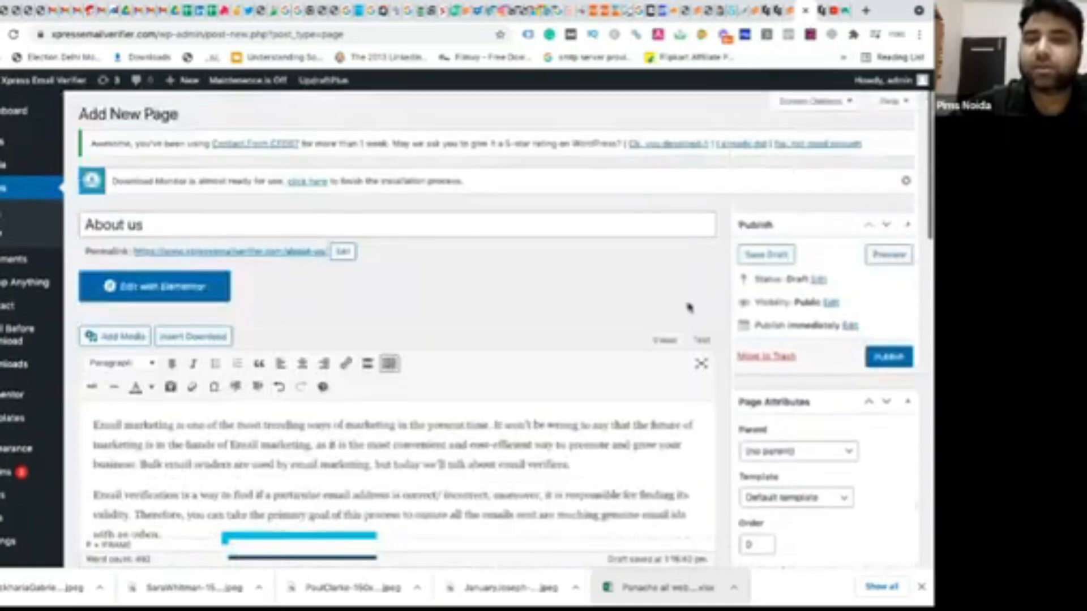
pyautogui.click(702, 340)
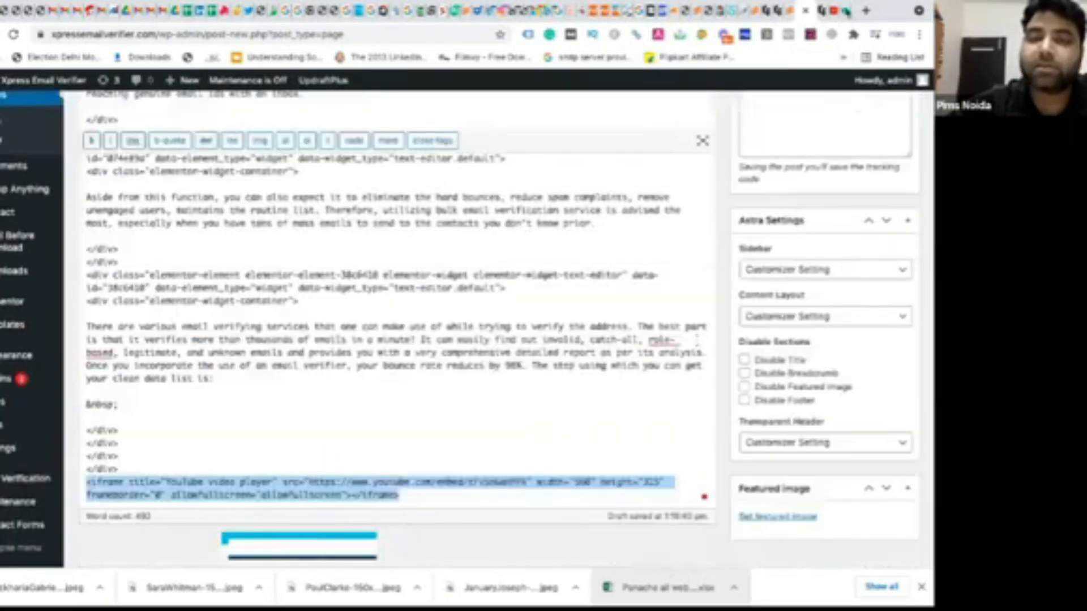
pyautogui.click(847, 13)
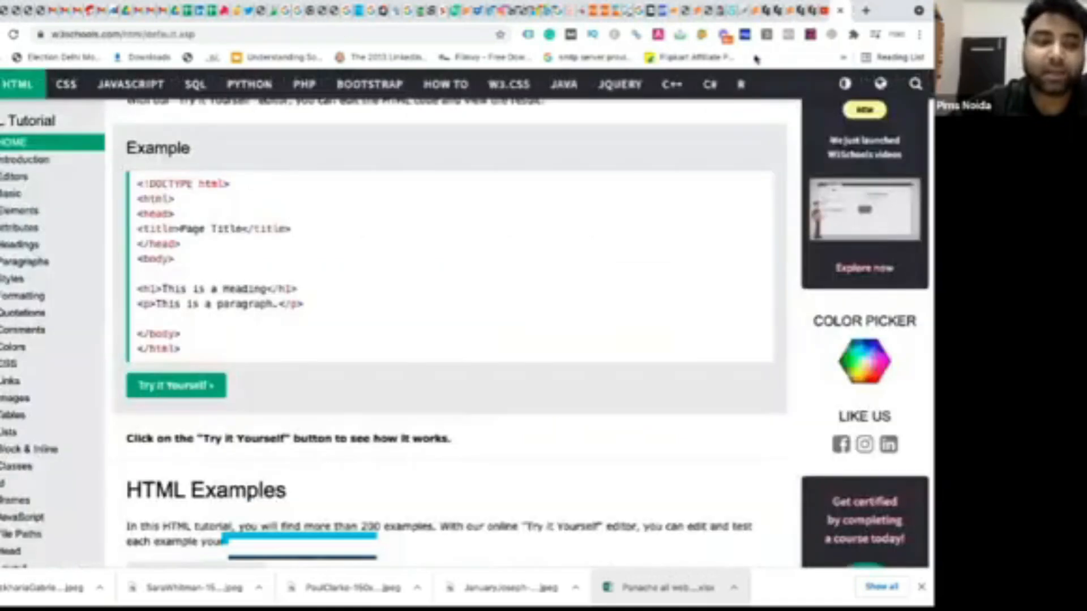
# - Read W3Schools' HTML Iframes section on setting height and width, then return to the About us preview
pyautogui.click(16, 502)
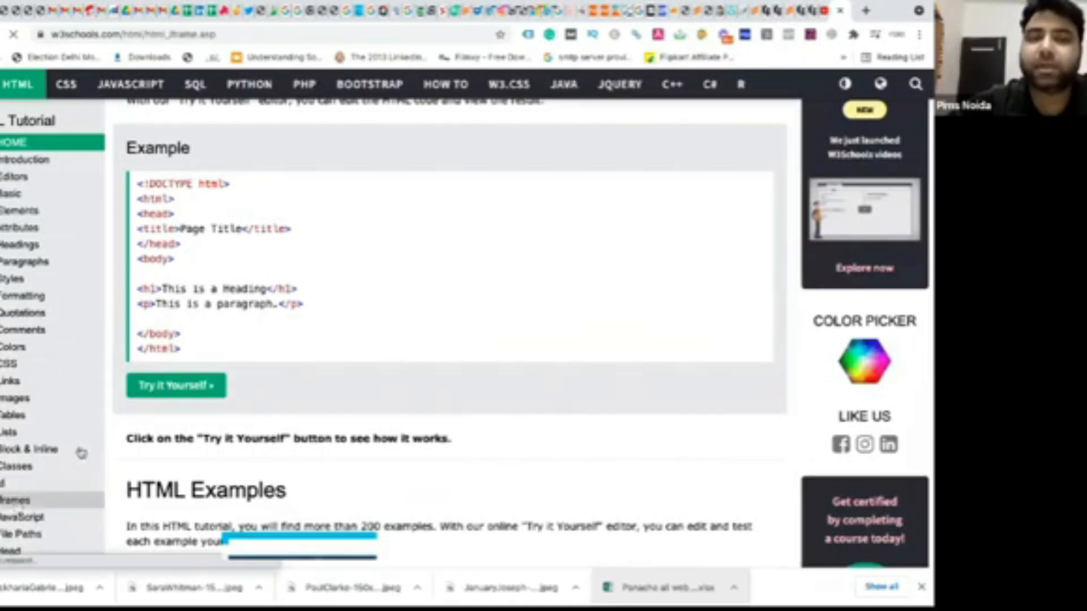
pyautogui.scroll(-6, 470, 326)
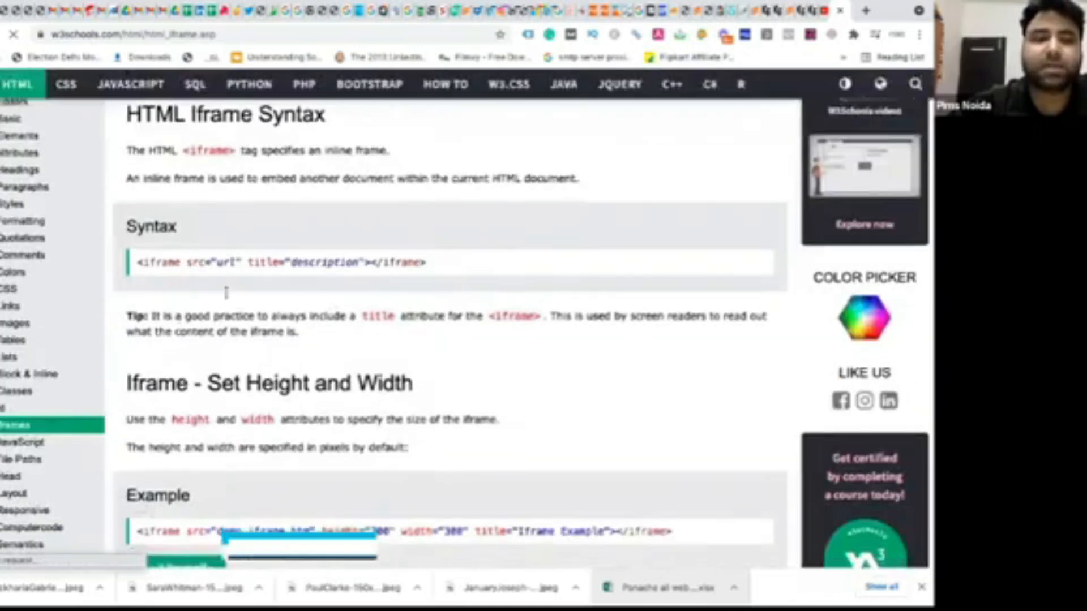
pyautogui.scroll(-4, 317, 326)
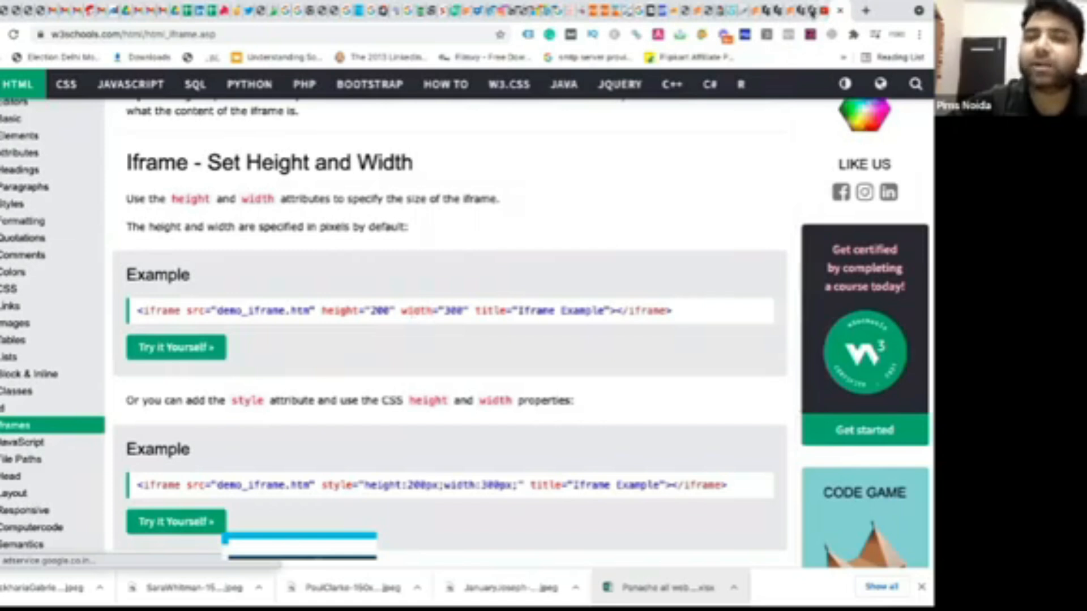
pyautogui.click(812, 12)
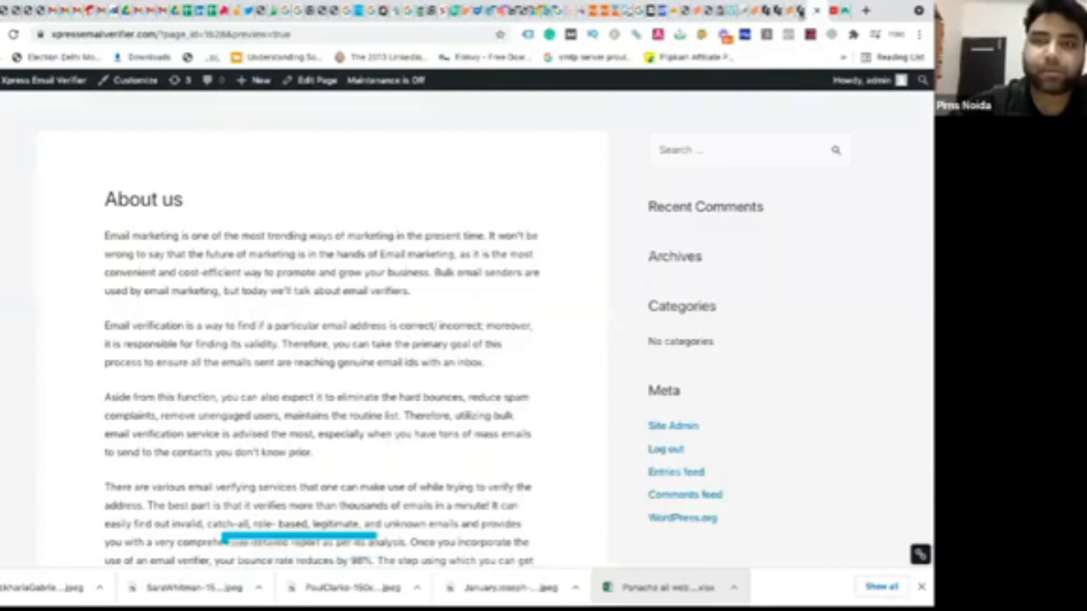
# - Change the YouTube iframe's height from 315 to 415 in the page's HTML
pyautogui.hotkey('ctrl', 'pageup')
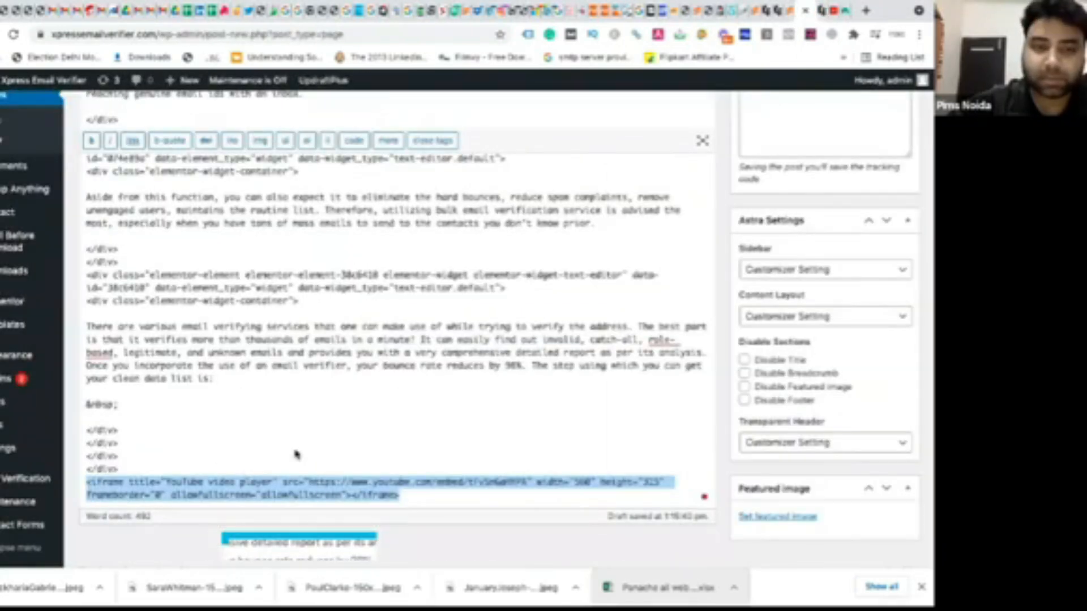
pyautogui.scroll(-2, 213, 486)
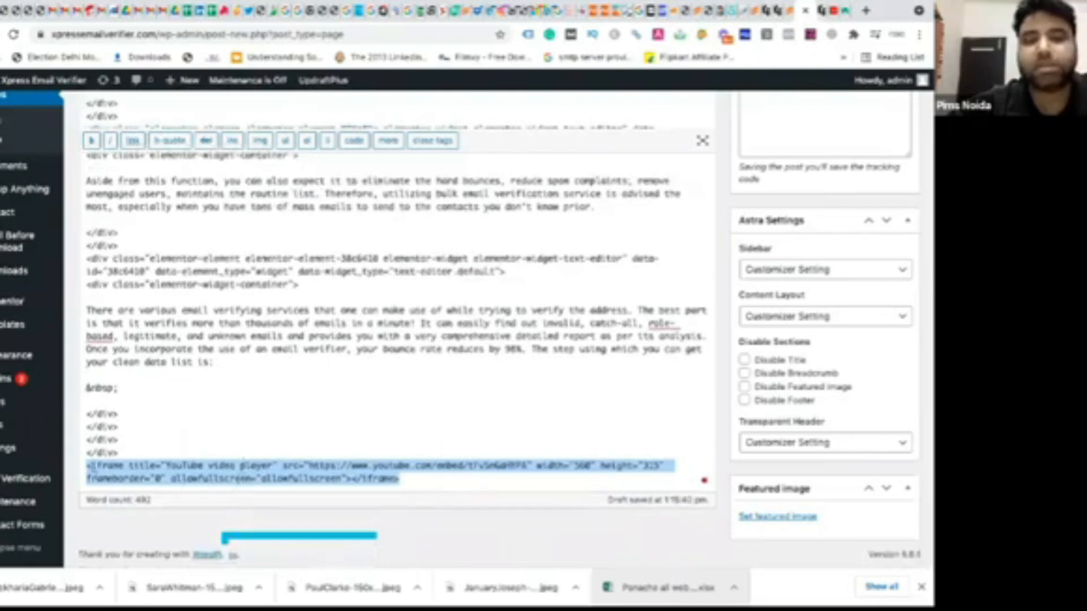
pyautogui.click(369, 469)
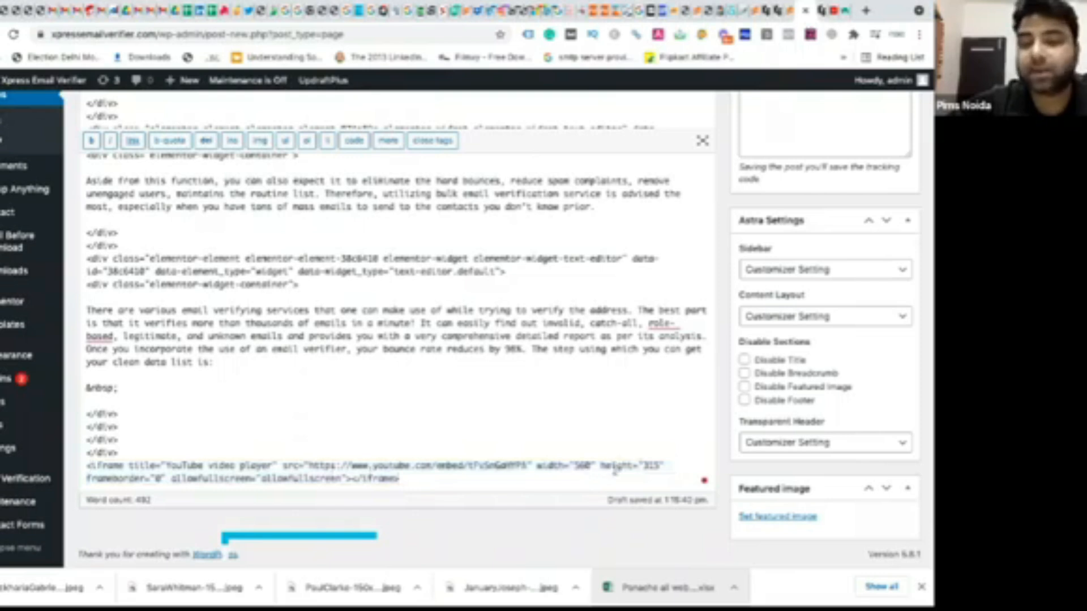
pyautogui.click(649, 465)
pyautogui.press('BackSpace')
pyautogui.write('4')
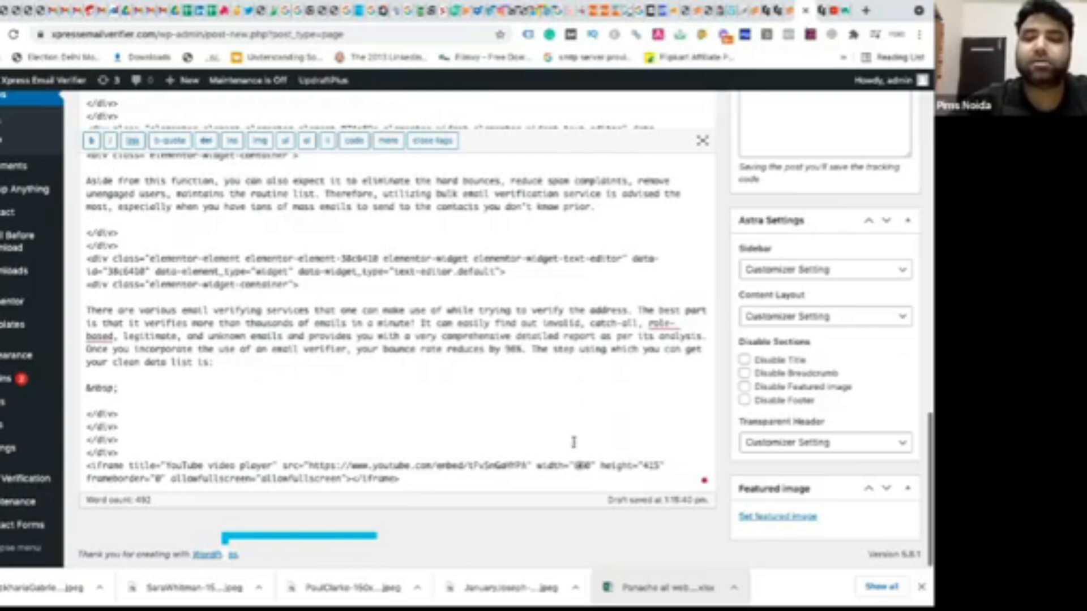
pyautogui.scroll(5, 618, 259)
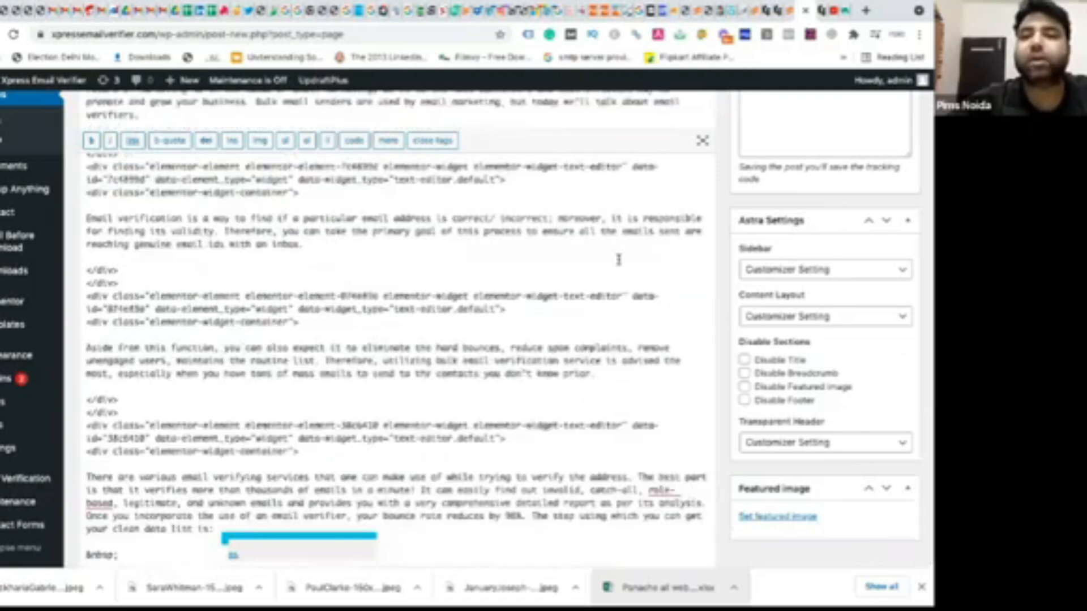
pyautogui.scroll(10, 618, 260)
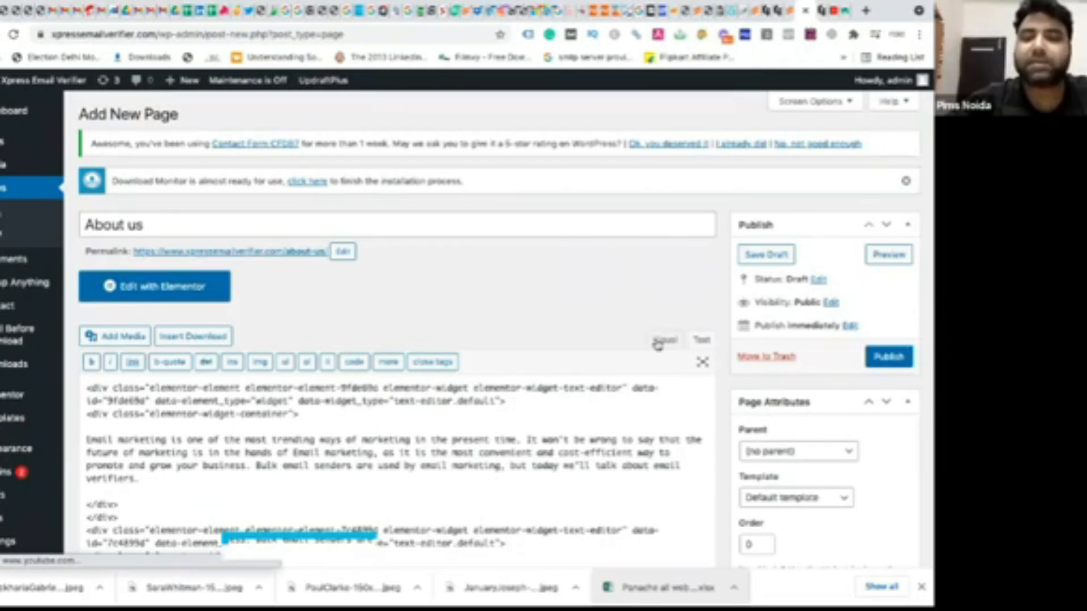
# - Switch to Visual view and scroll through the page to check the video and iDealSMTP logo
pyautogui.click(661, 341)
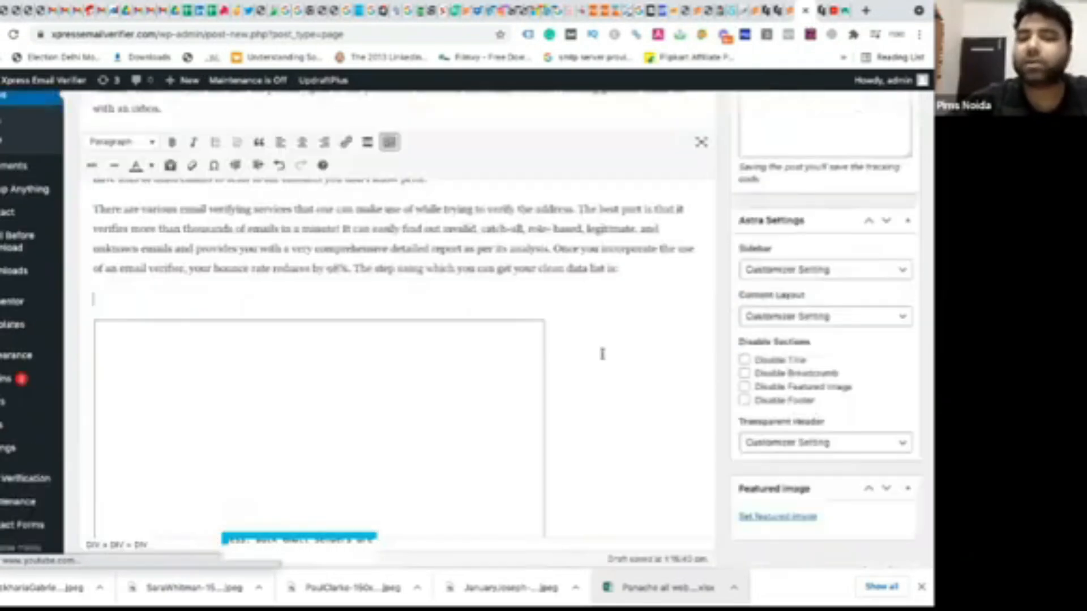
pyautogui.scroll(-2, 602, 354)
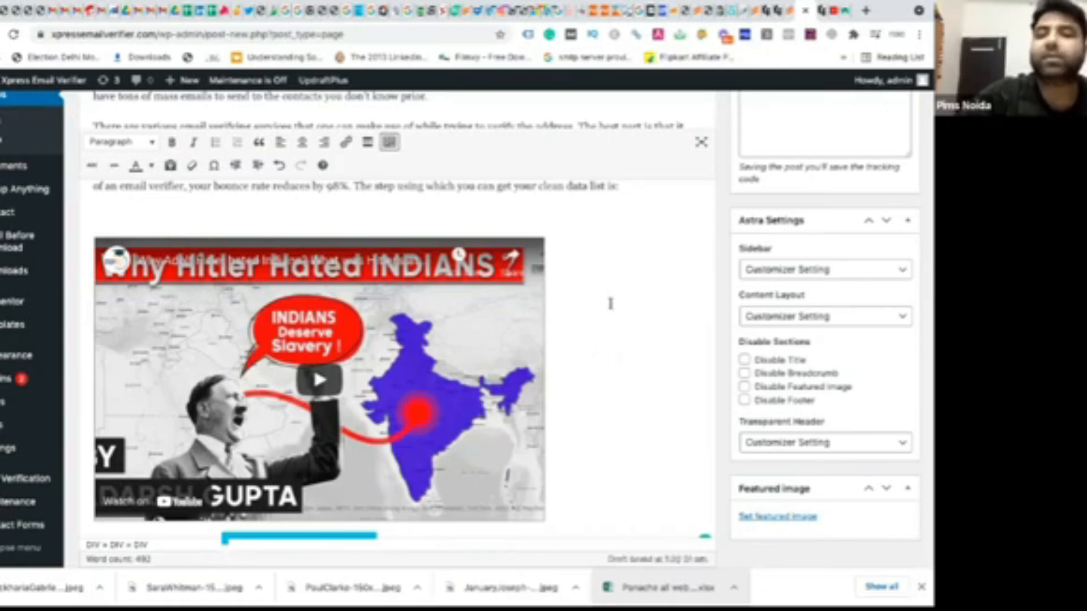
pyautogui.scroll(3, 611, 304)
pyautogui.scroll(5, 610, 304)
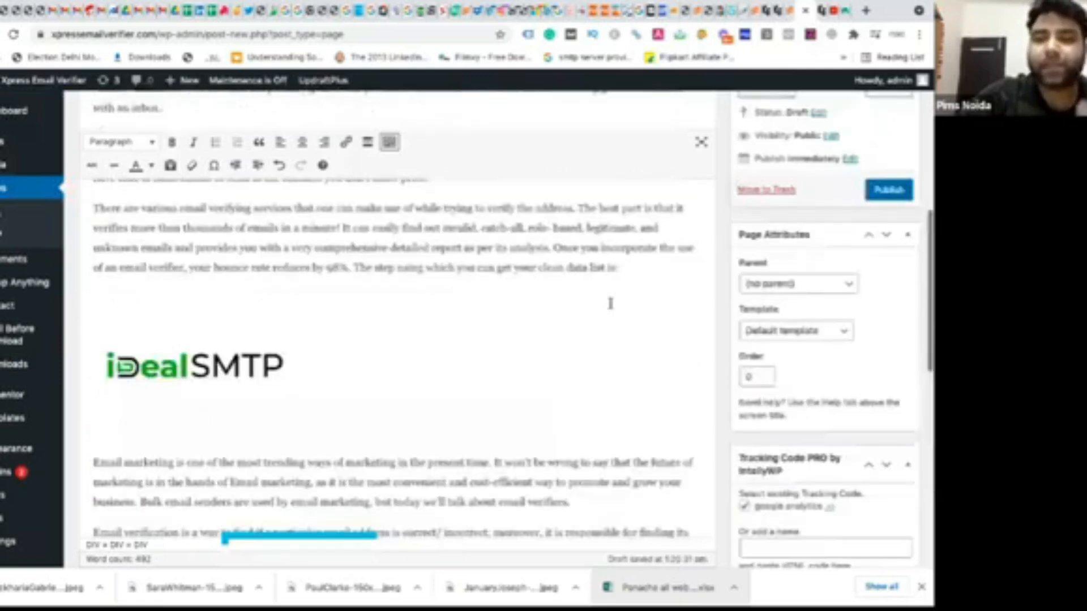
pyautogui.scroll(2, 610, 304)
pyautogui.scroll(4, 610, 304)
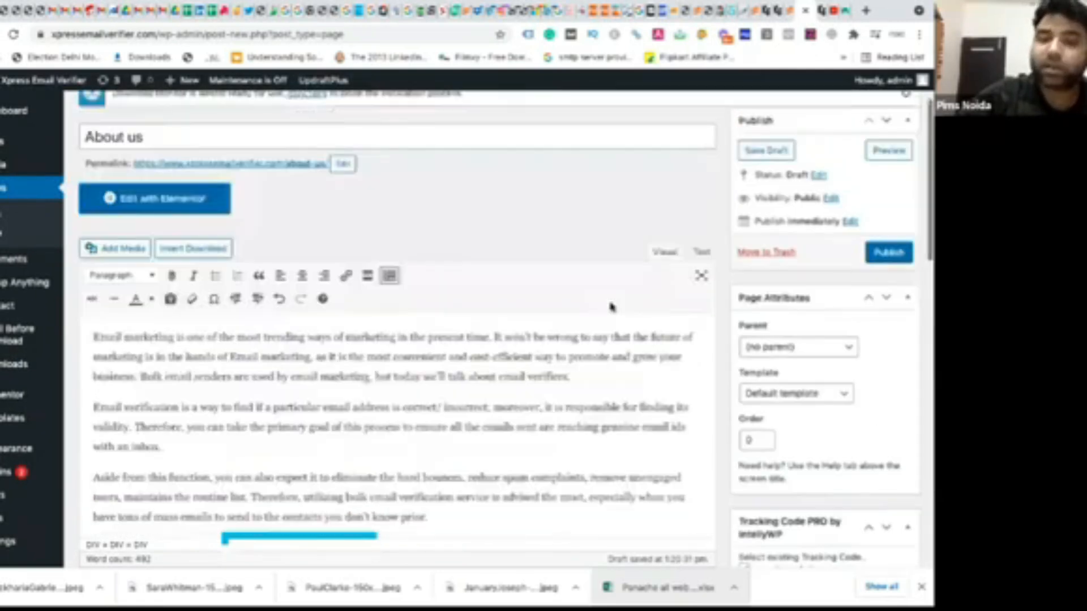
pyautogui.scroll(2, 610, 306)
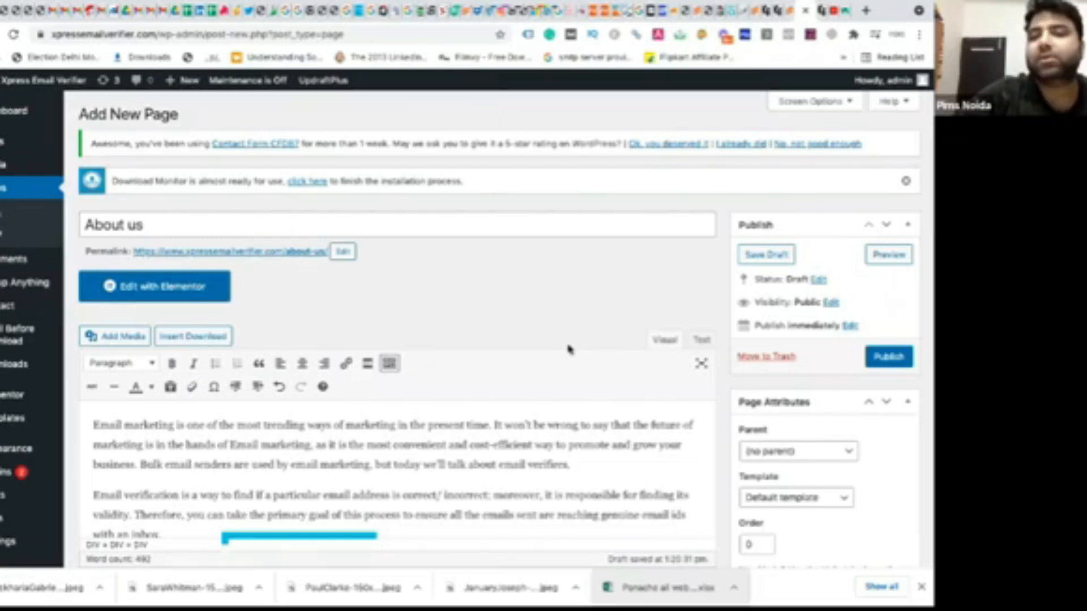
pyautogui.scroll(-3, 569, 349)
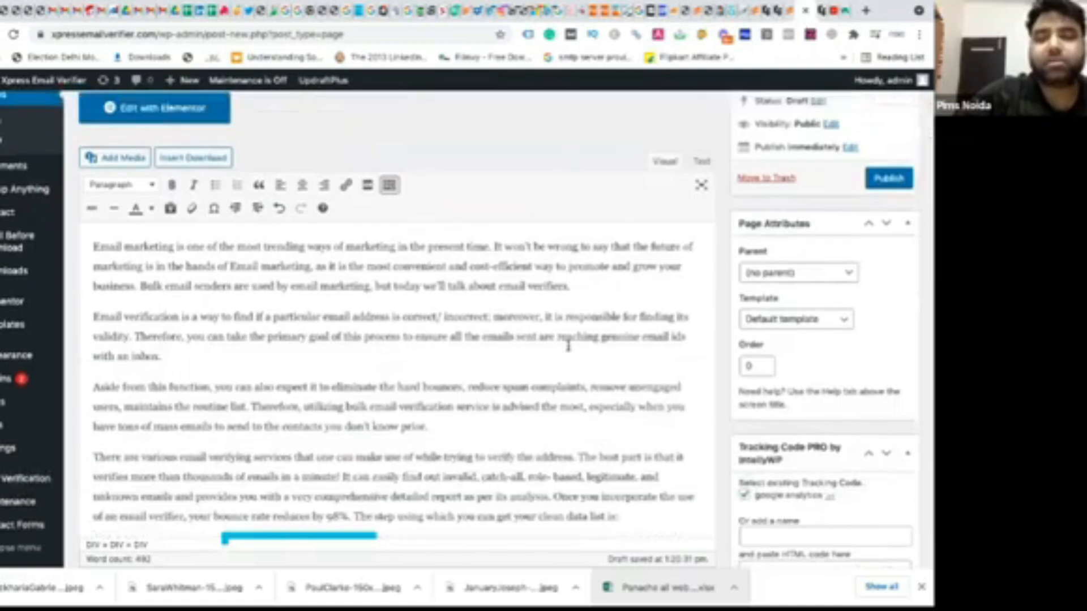
pyautogui.moveTo(658, 8)
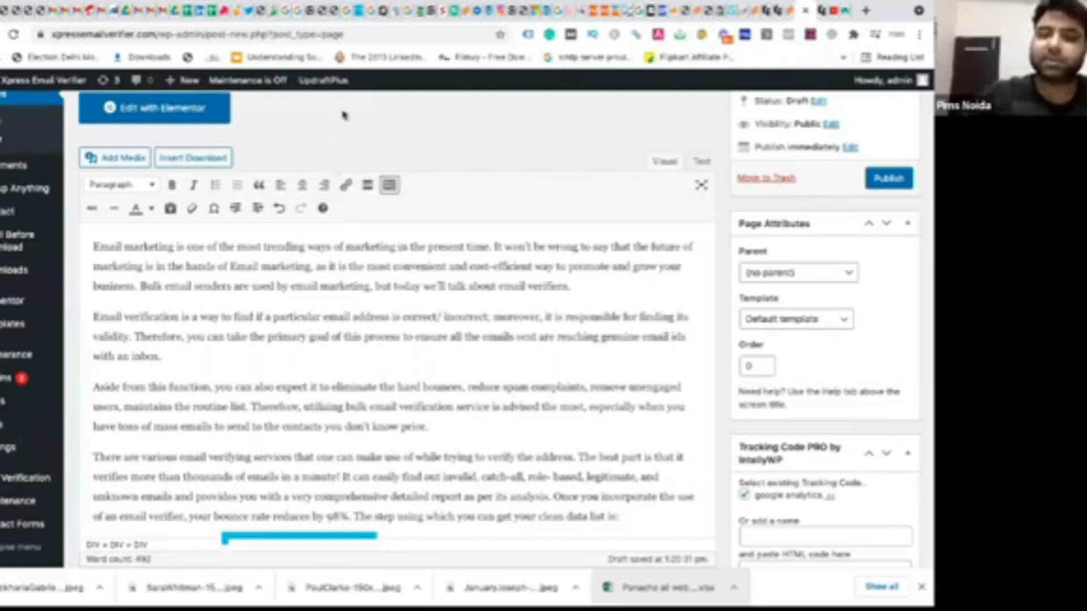
pyautogui.moveTo(325, 89)
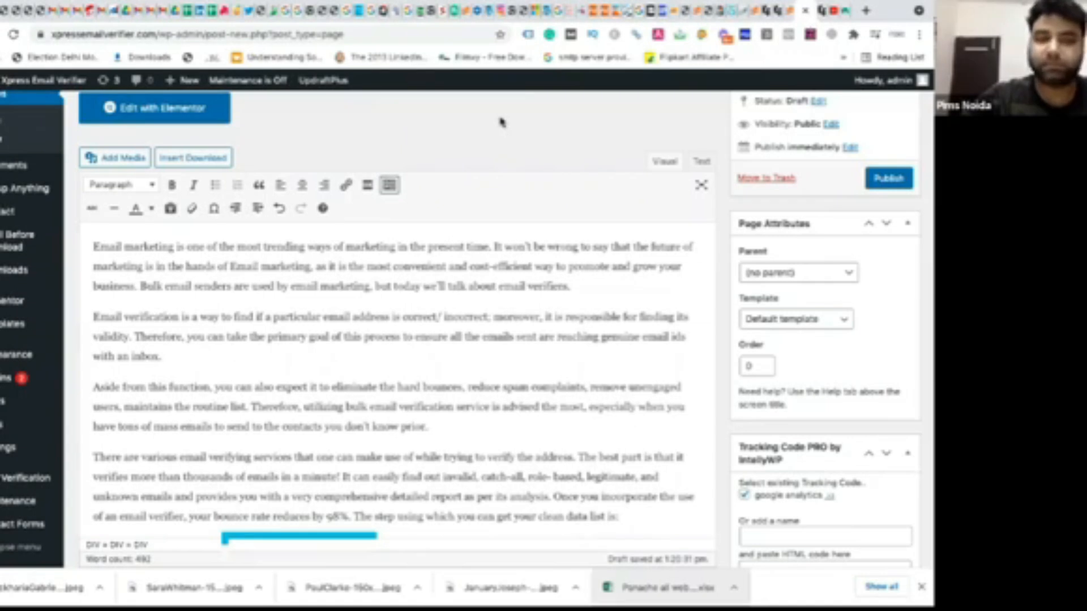
pyautogui.scroll(-2, 490, 318)
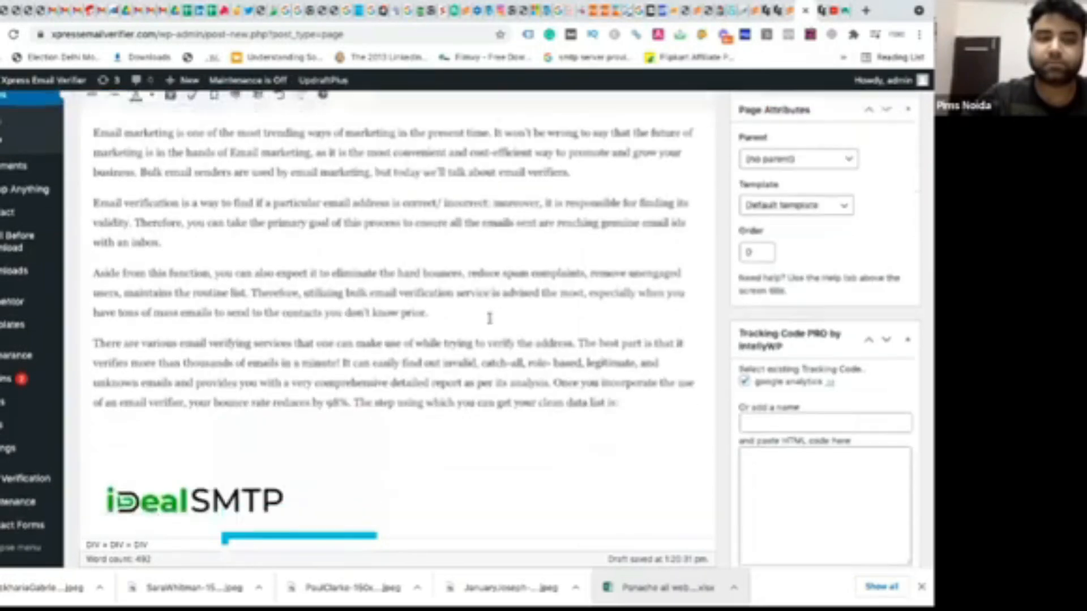
pyautogui.scroll(3, 490, 318)
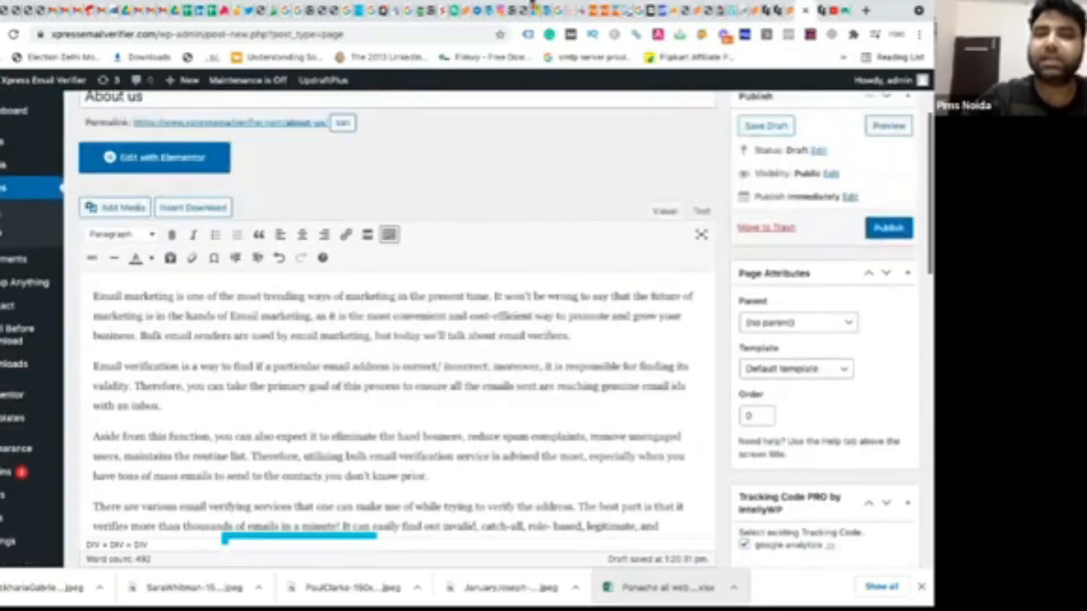
pyautogui.moveTo(537, 40)
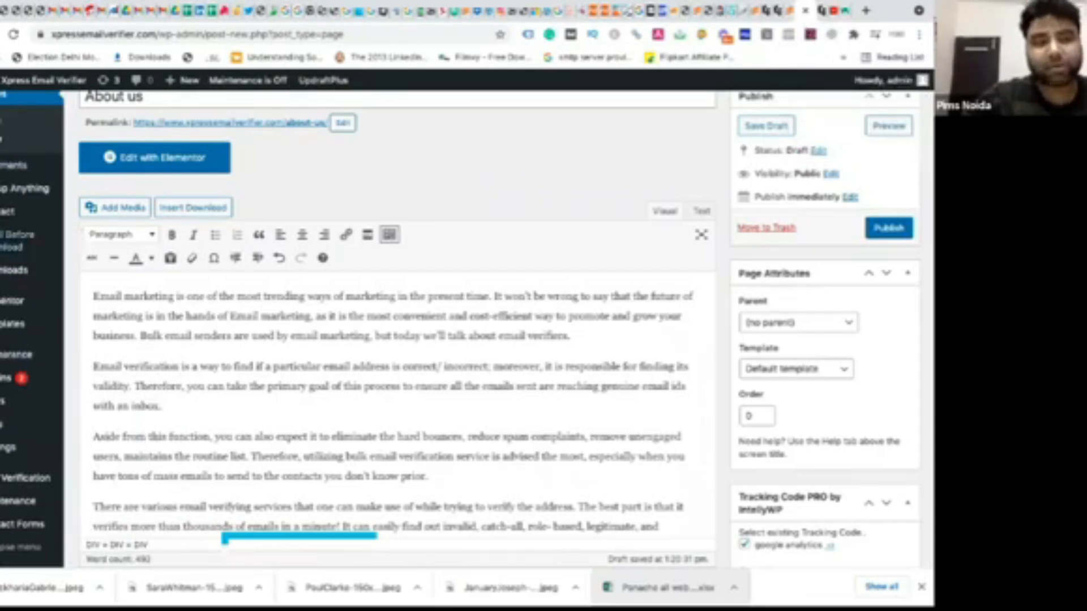
pyautogui.moveTo(2, 472)
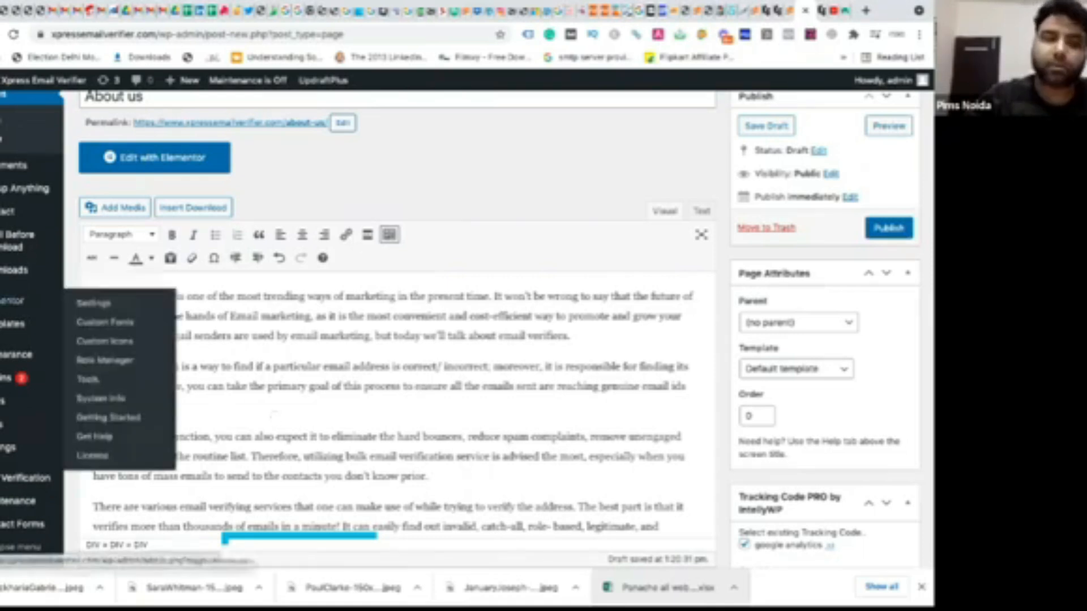
pyautogui.moveTo(23, 424)
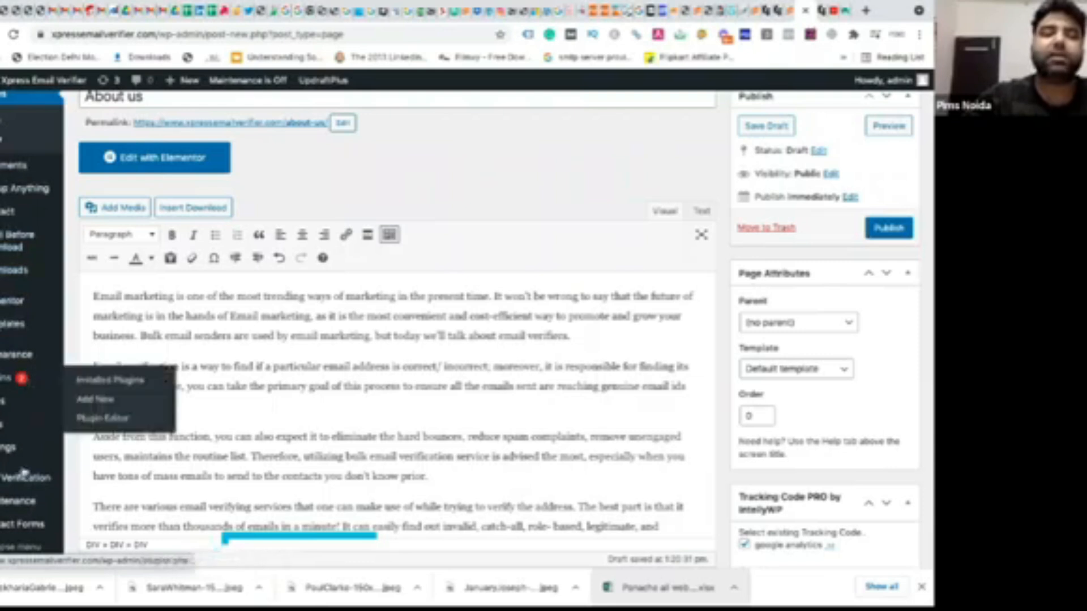
pyautogui.scroll(-1, 16, 519)
pyautogui.scroll(-5, 16, 520)
pyautogui.scroll(5, 15, 331)
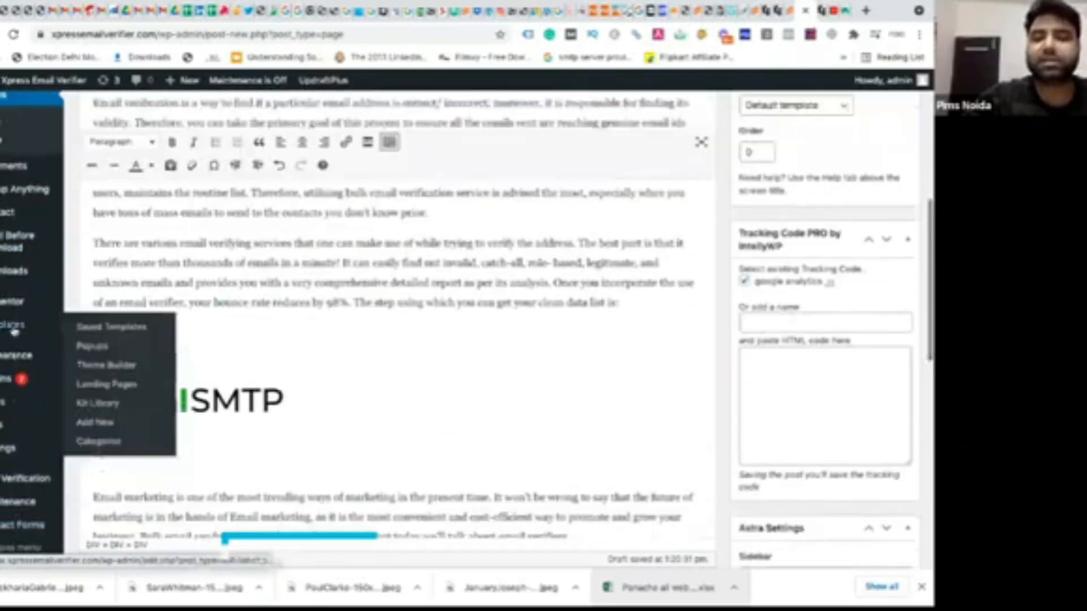
pyautogui.scroll(2, 15, 333)
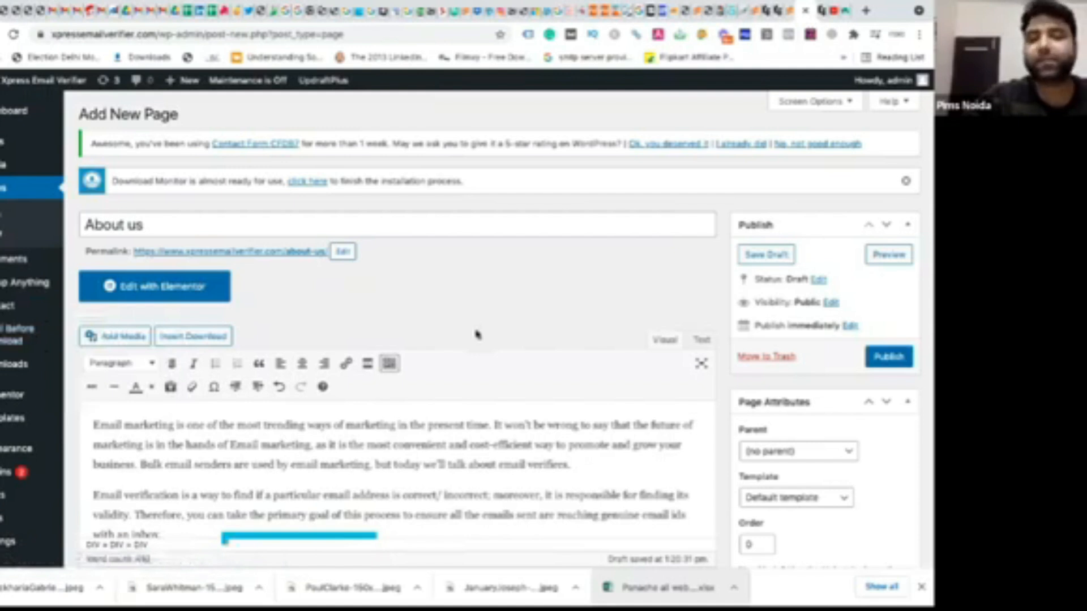
pyautogui.scroll(-3, 476, 334)
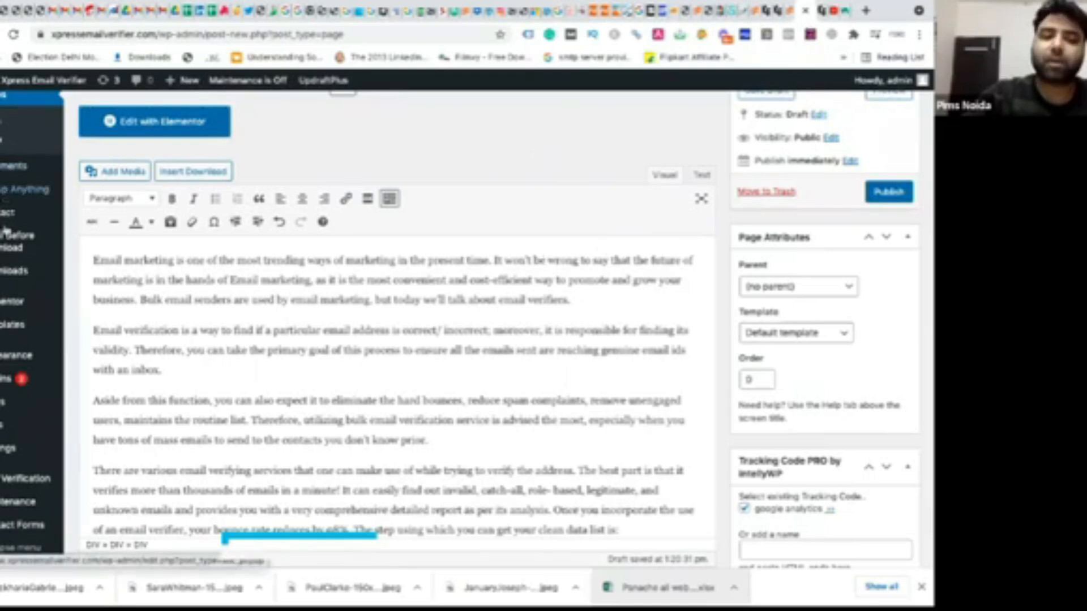
pyautogui.scroll(3, 12, 255)
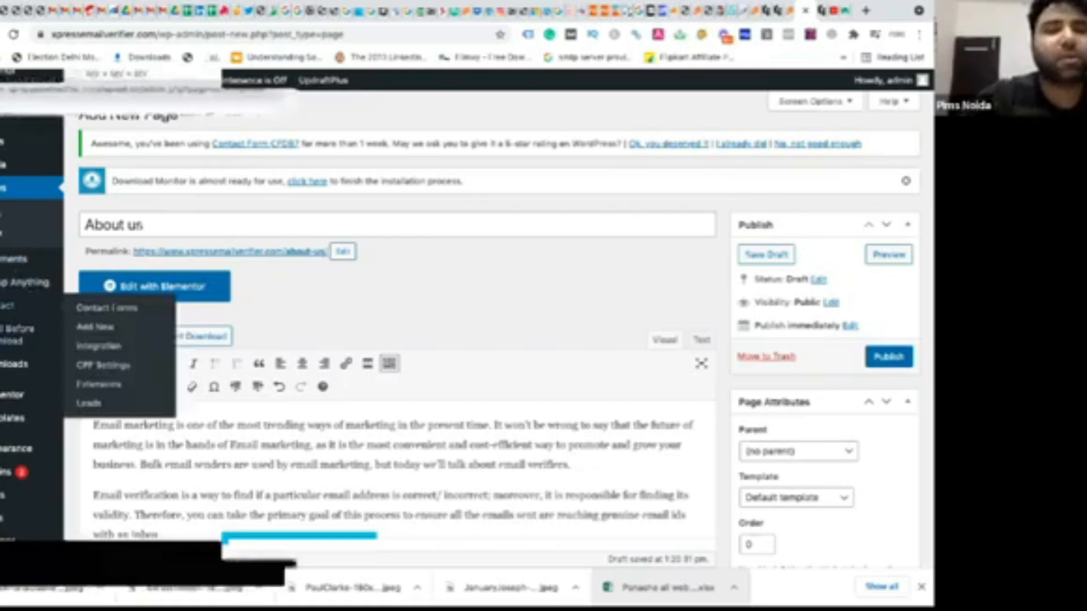
pyautogui.moveTo(11, 480)
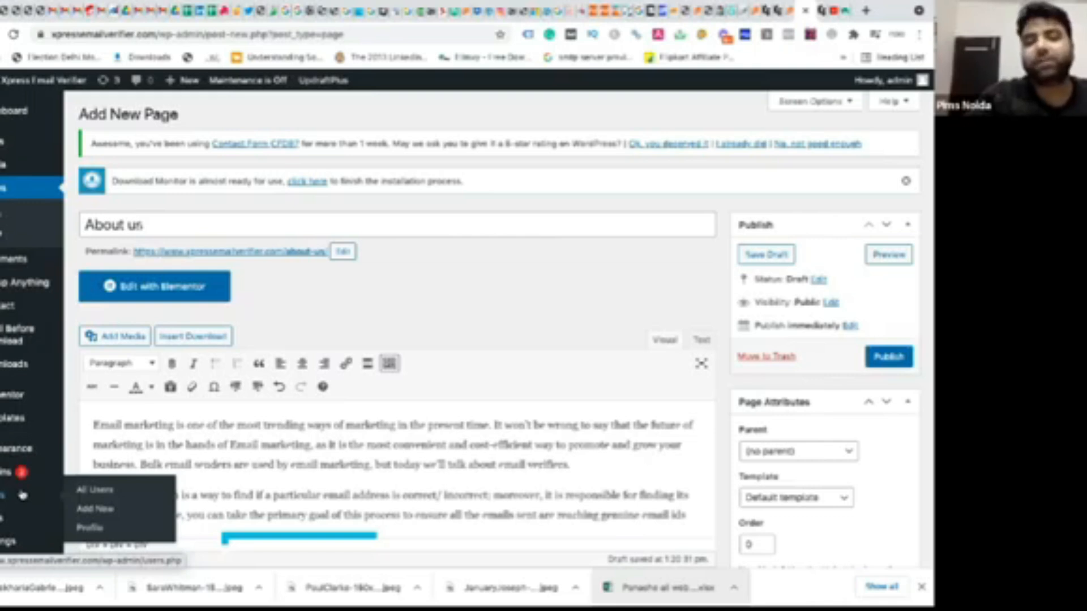
pyautogui.scroll(-7, 509, 294)
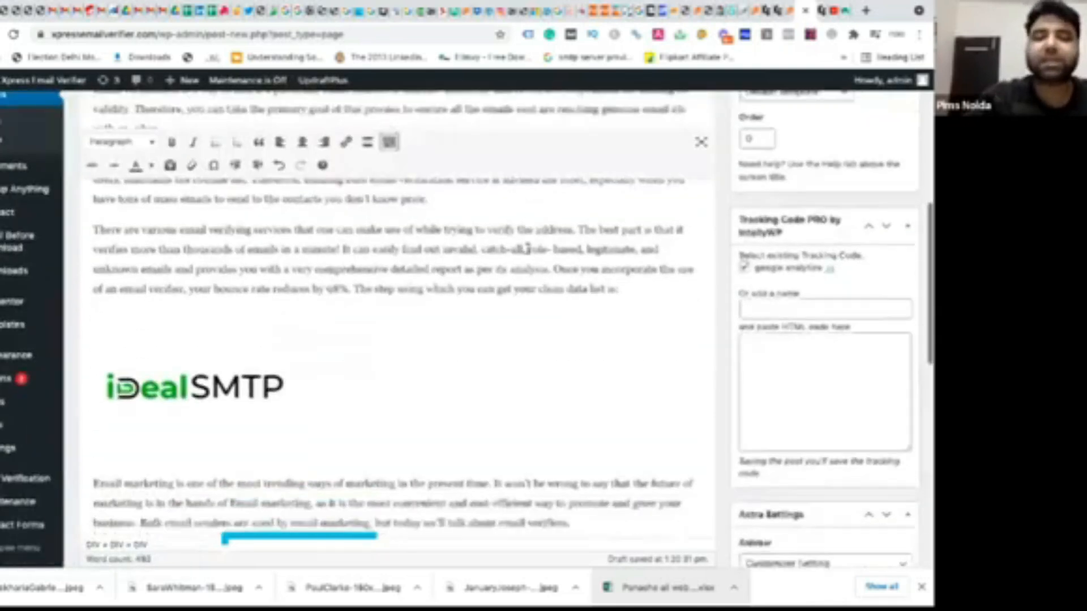
pyautogui.scroll(1, 527, 249)
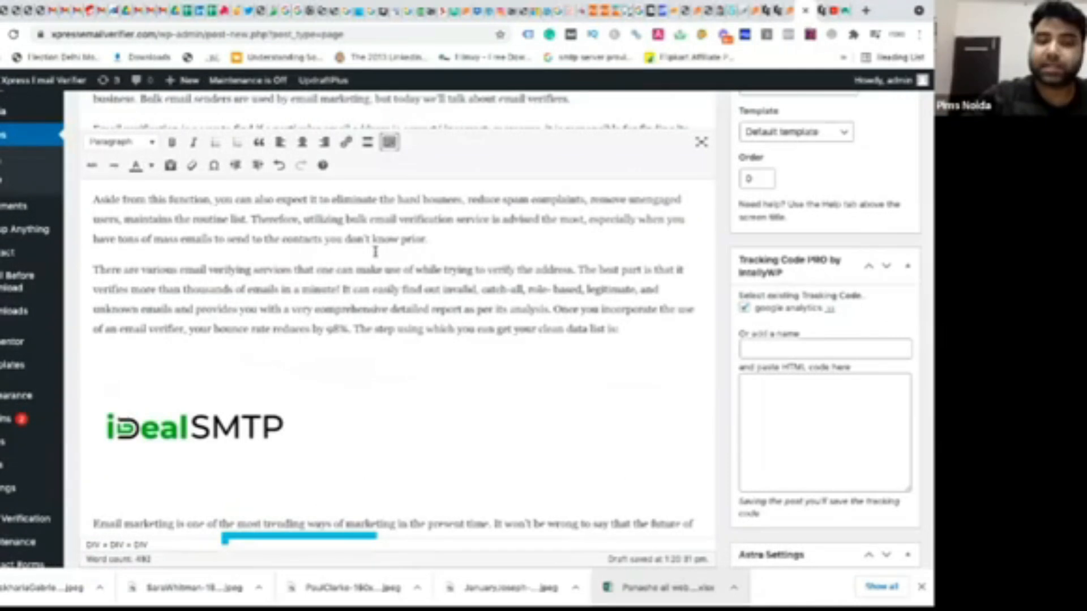
pyautogui.scroll(-5, 375, 251)
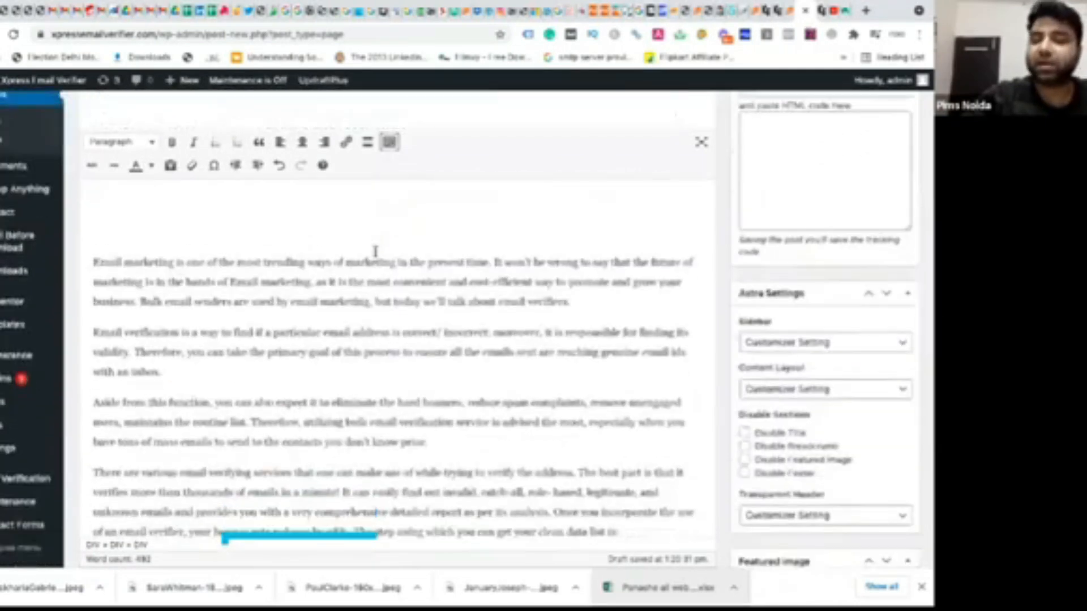
pyautogui.scroll(-4, 375, 251)
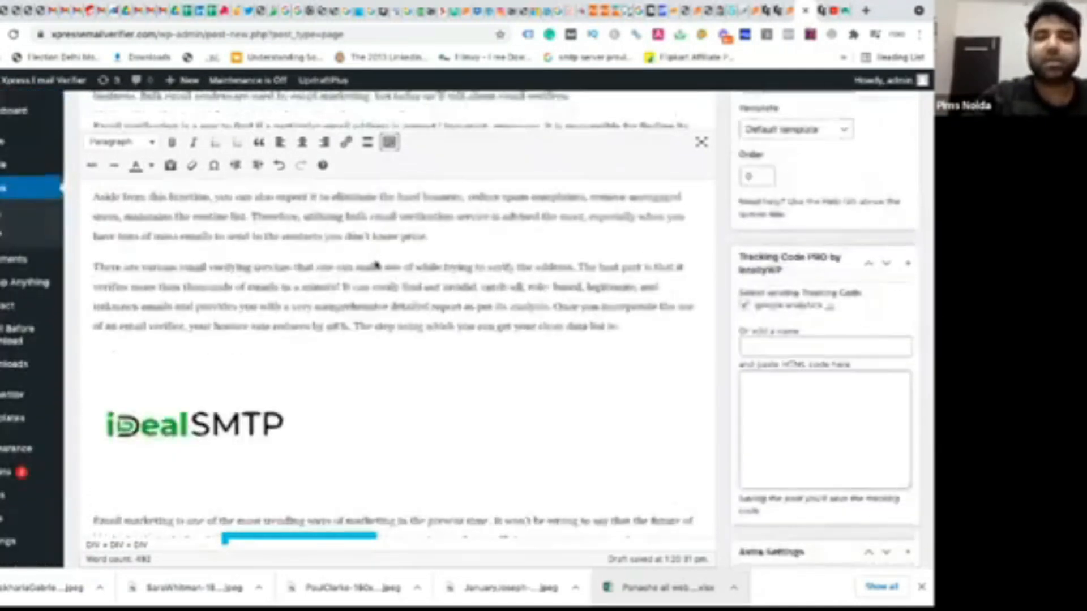
pyautogui.scroll(6, 375, 254)
pyautogui.scroll(-6, 375, 257)
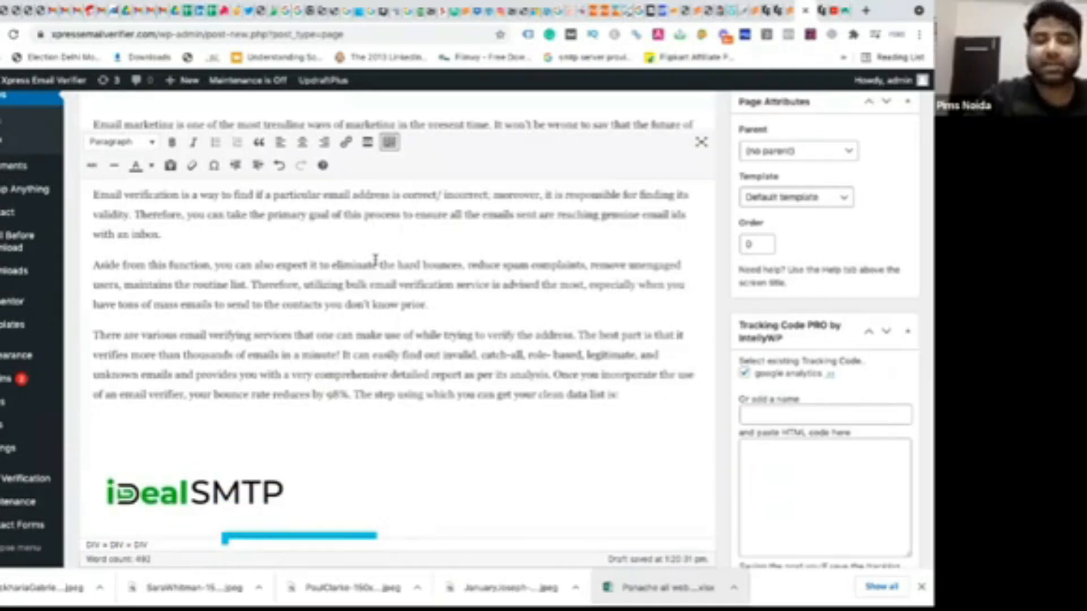
pyautogui.scroll(-10, 375, 259)
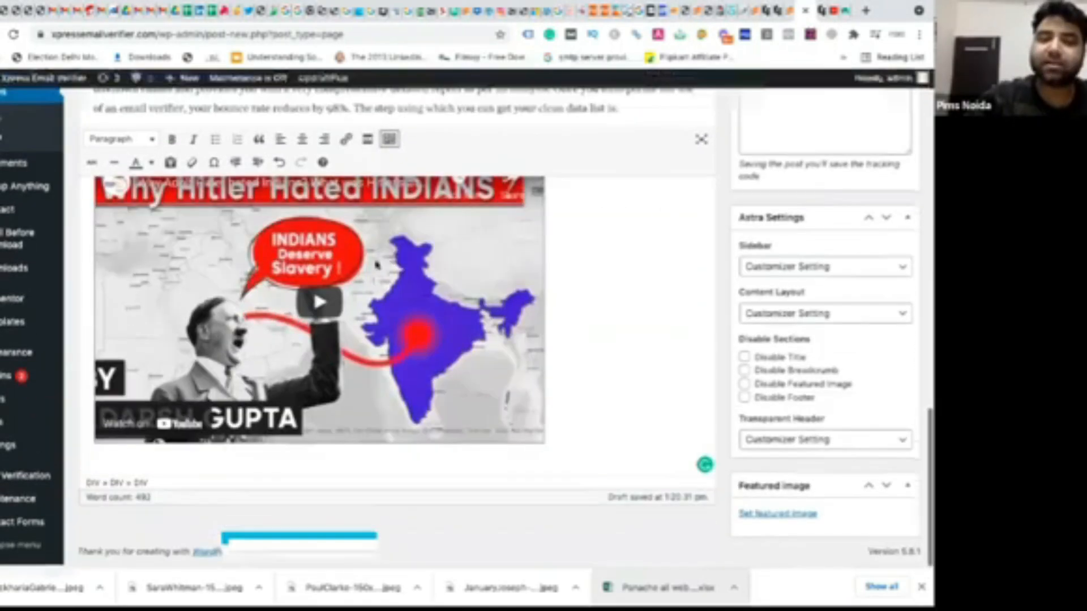
pyautogui.scroll(12, 377, 264)
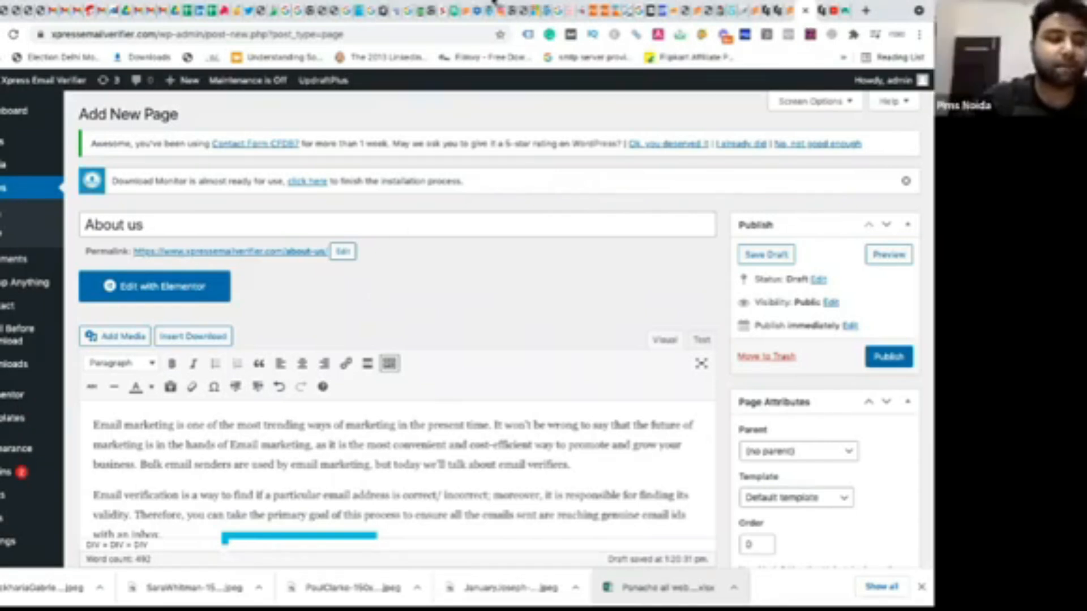
pyautogui.moveTo(640, 6)
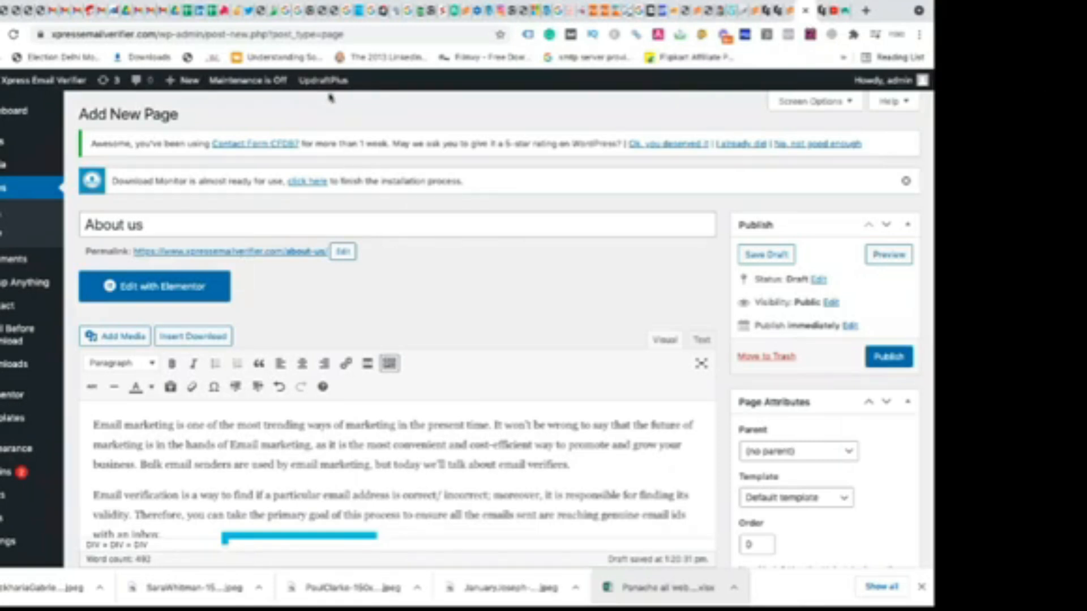
pyautogui.moveTo(508, 1)
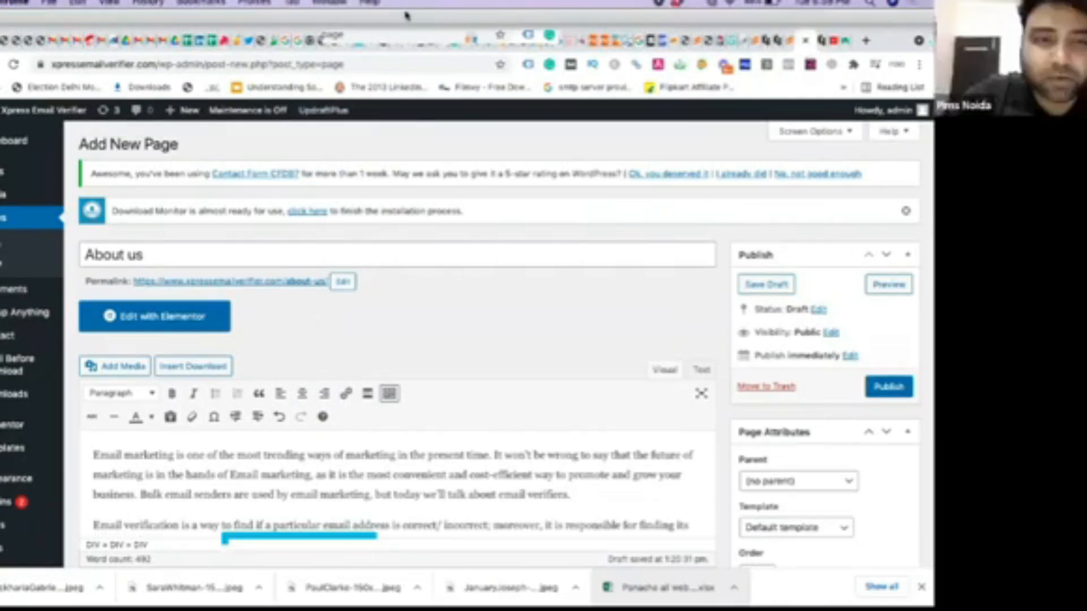
pyautogui.scroll(-1, 294, 419)
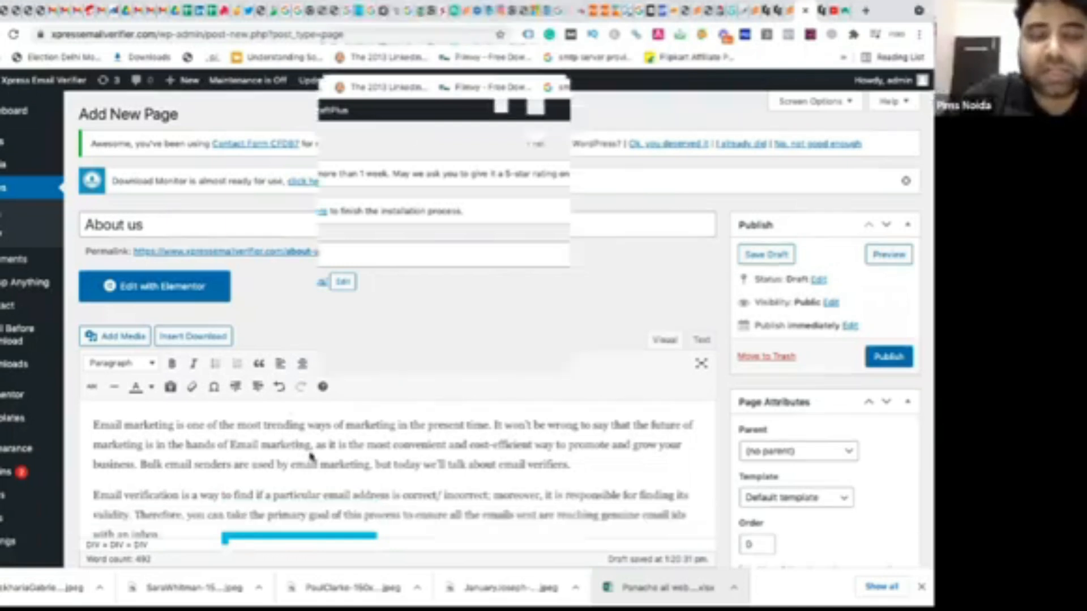
pyautogui.scroll(-2, 336, 462)
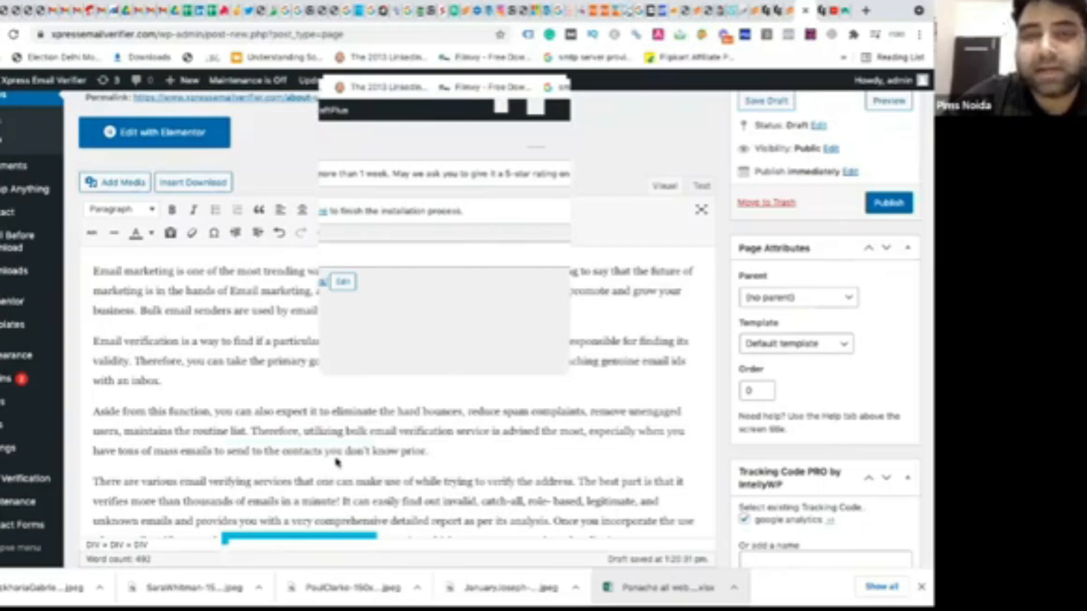
pyautogui.scroll(-5, 336, 462)
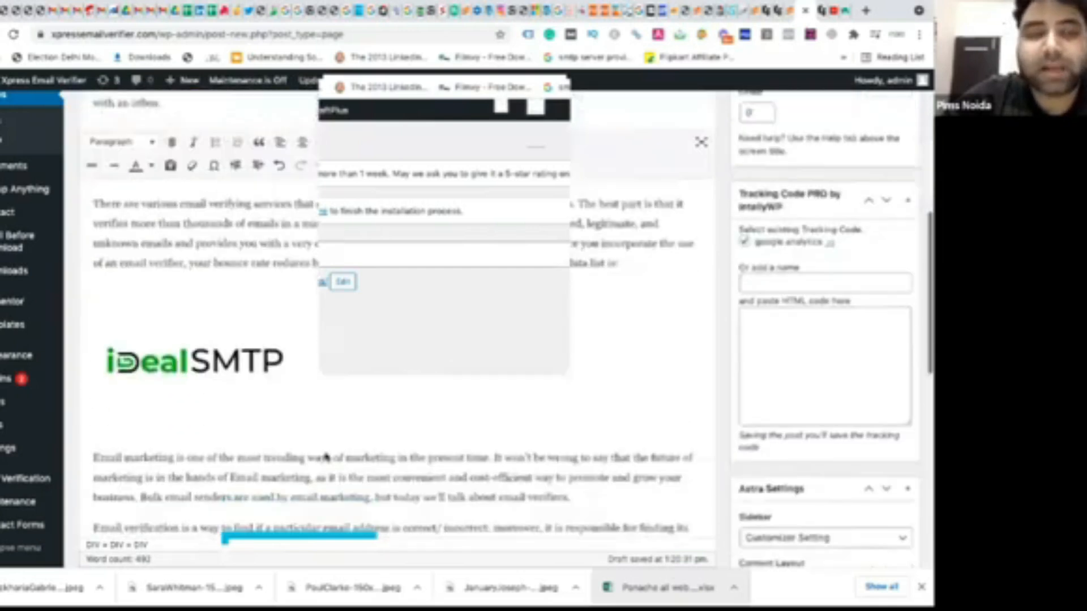
# - Try centring the iDealSMTP logo, then set it back to left alignment
pyautogui.click(198, 363)
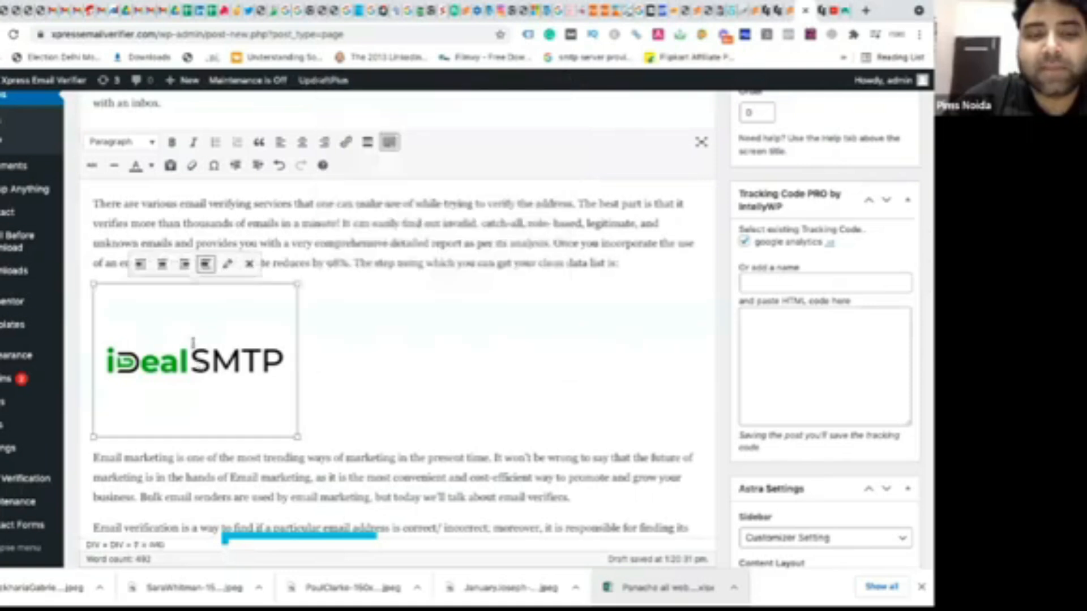
pyautogui.scroll(4, 128, 185)
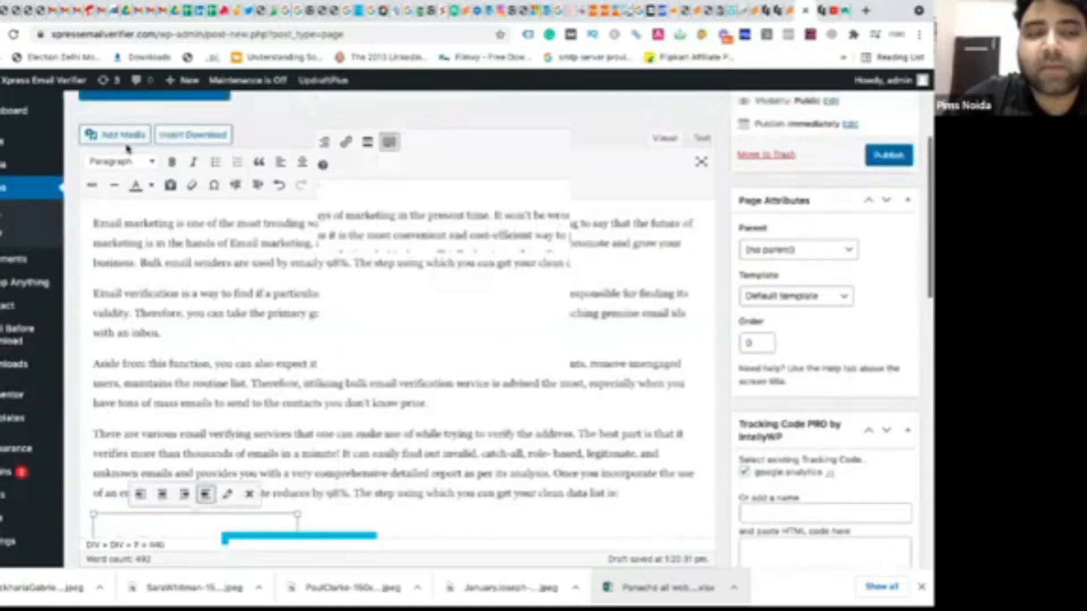
pyautogui.scroll(-4, 181, 324)
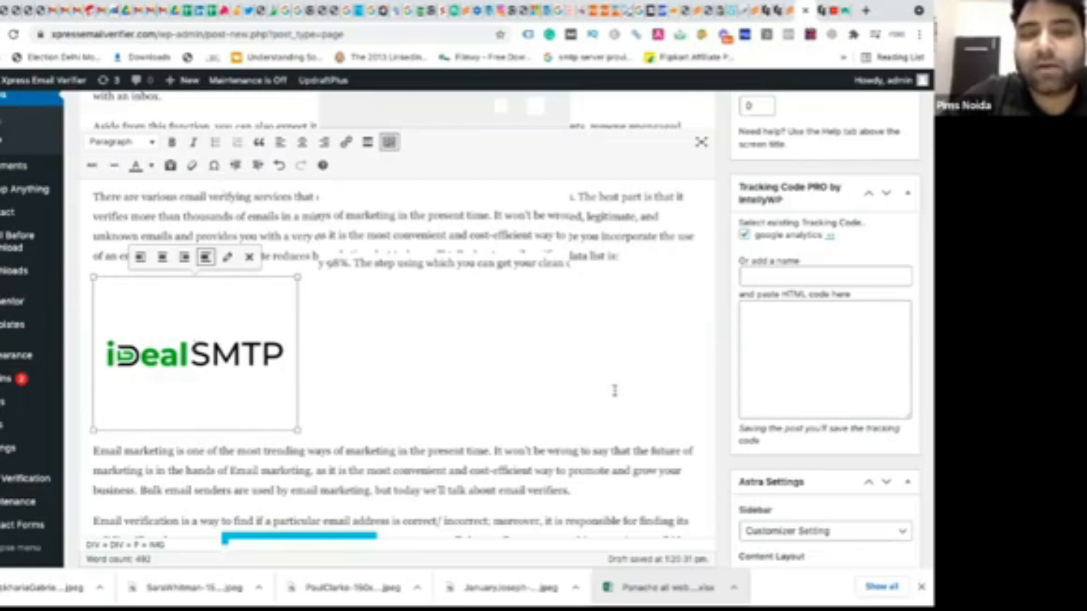
pyautogui.click(162, 258)
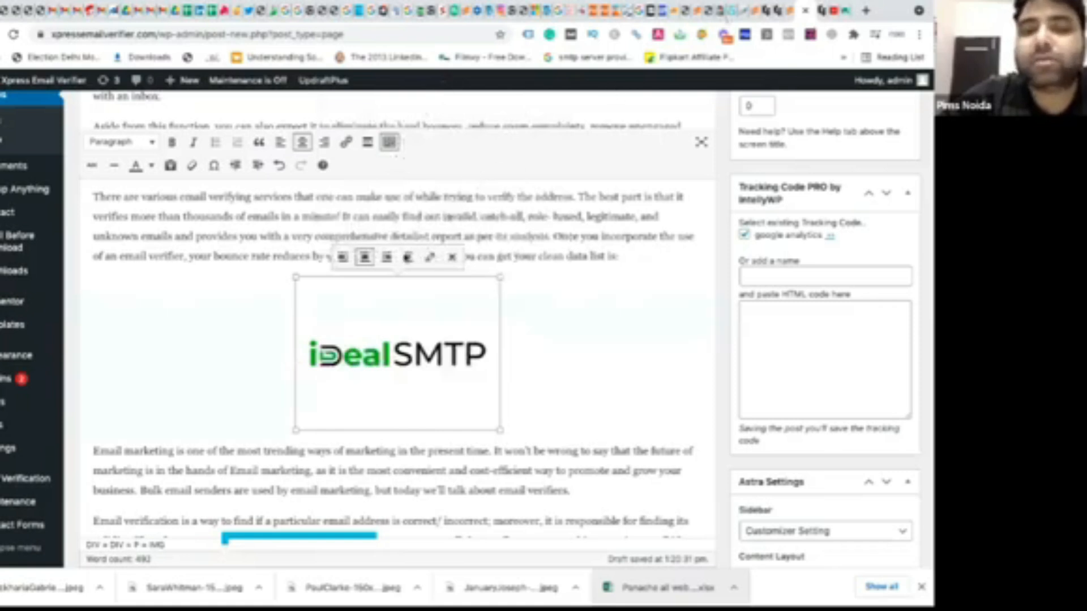
pyautogui.click(407, 258)
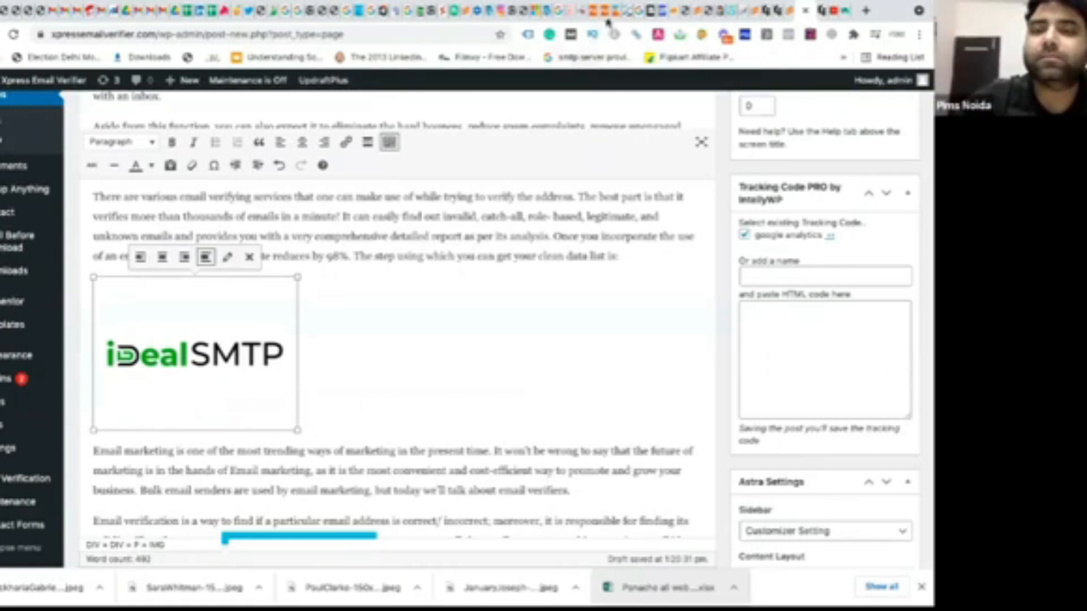
# - Show the UpdraftPlus admin-bar menu with Backup/Restore, Migrate/Clone and Settings options
pyautogui.moveTo(455, 2)
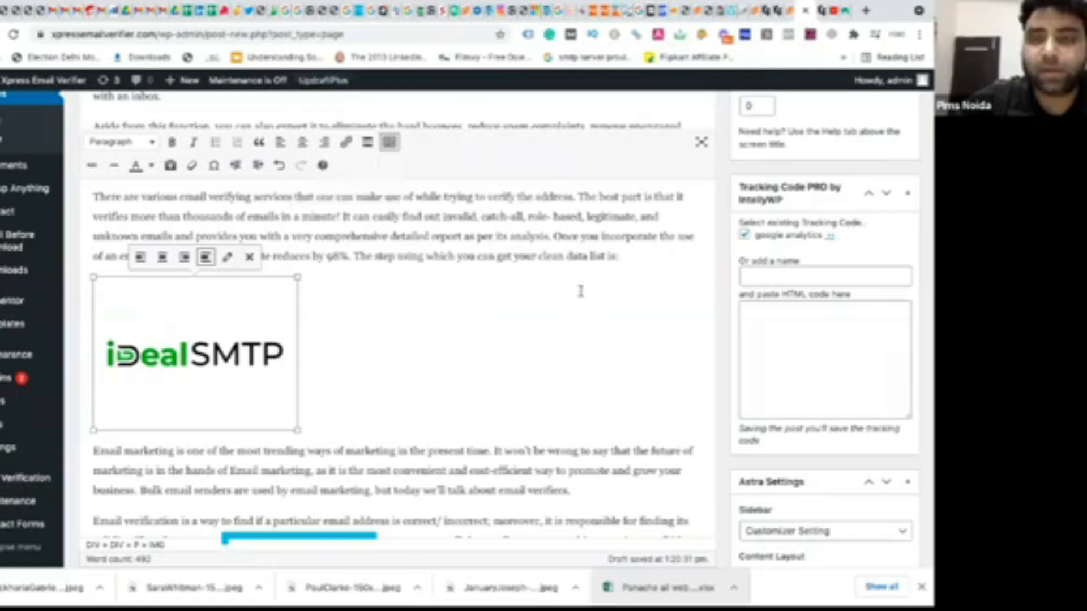
pyautogui.moveTo(516, 3)
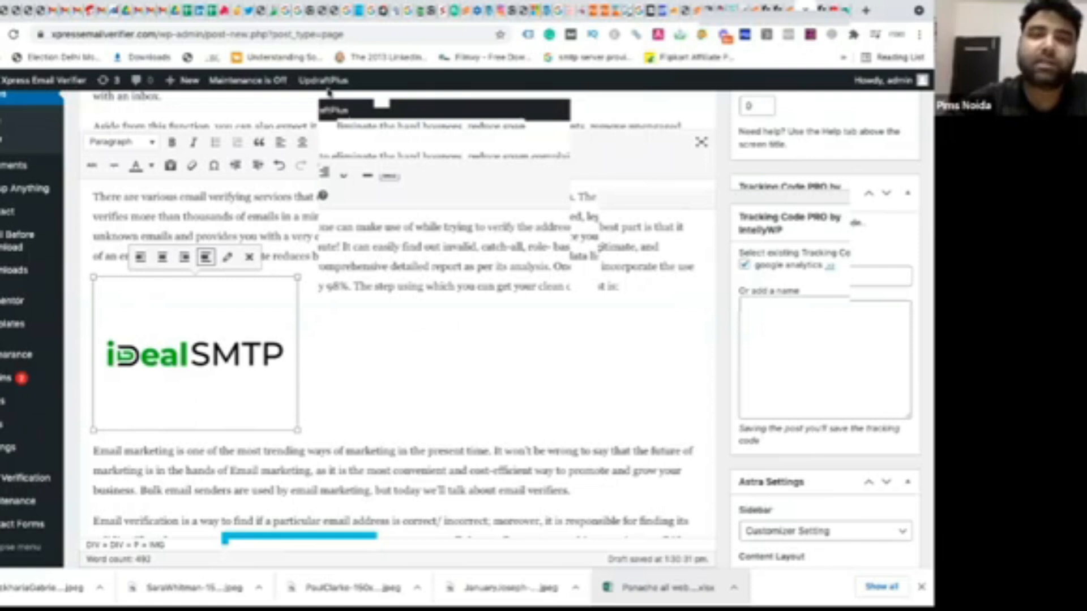
pyautogui.moveTo(329, 93)
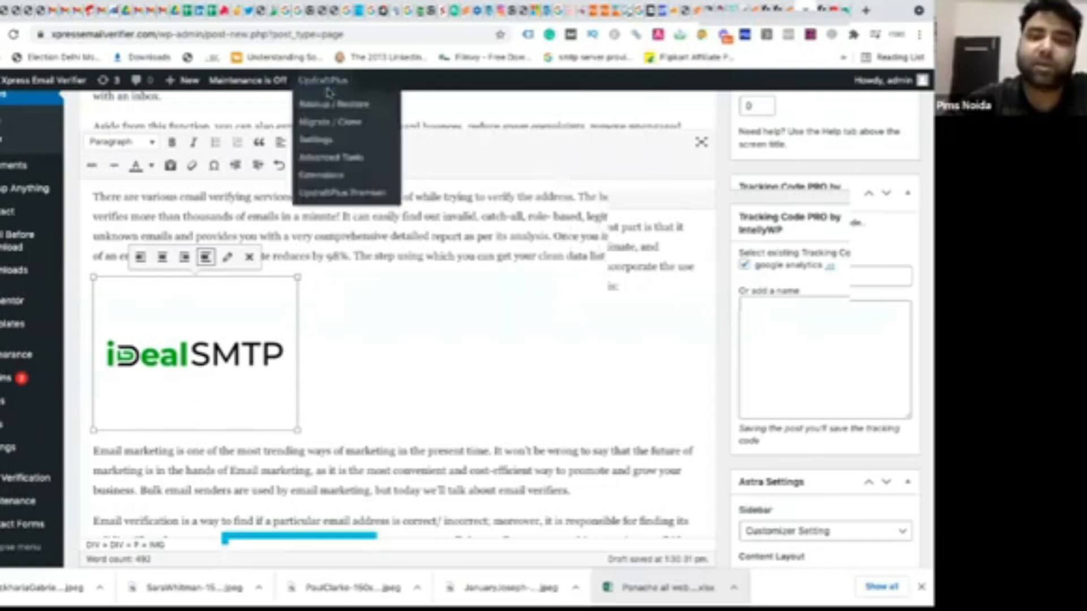